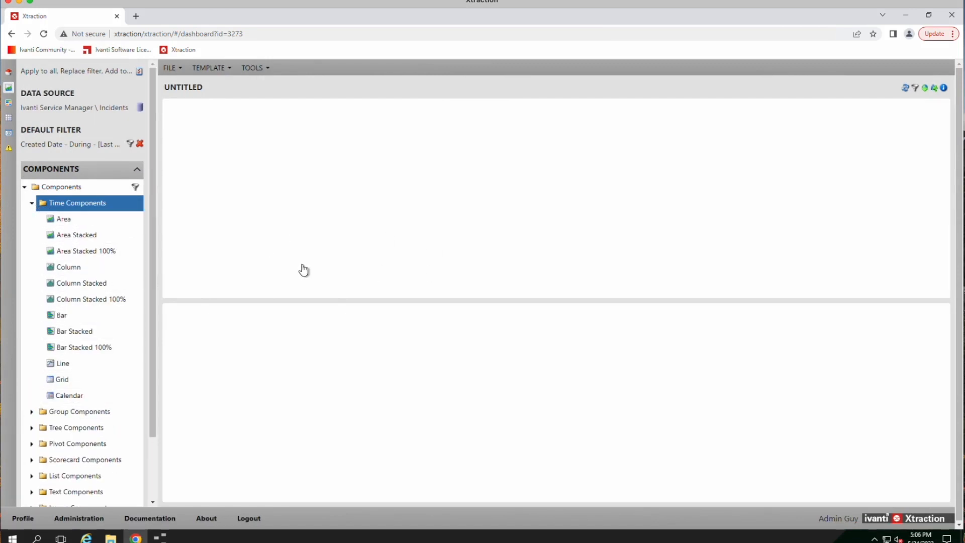
Place an Area time component in the upper pane of the untitled dashboard and replace it with a Bar component.
click(64, 220)
drag(63, 220, 421, 227)
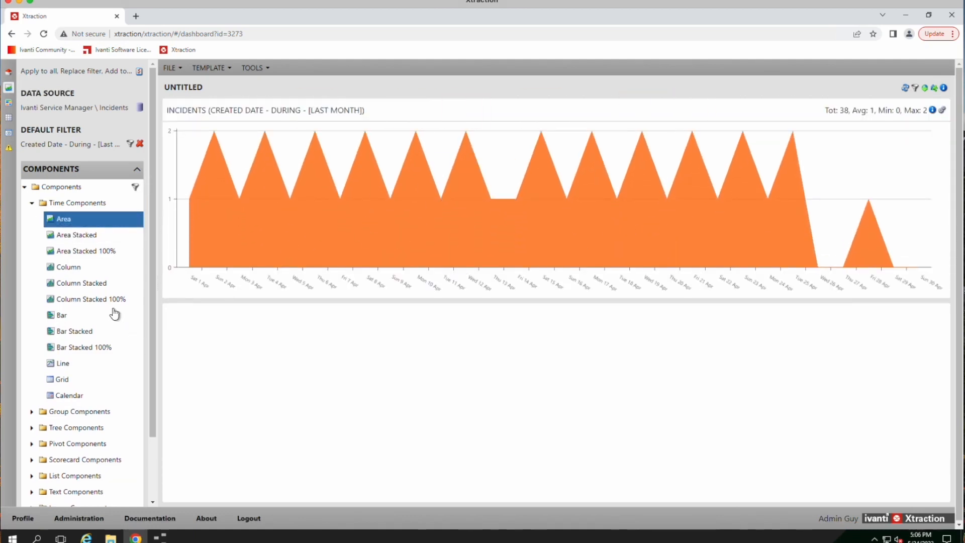
drag(57, 315, 289, 222)
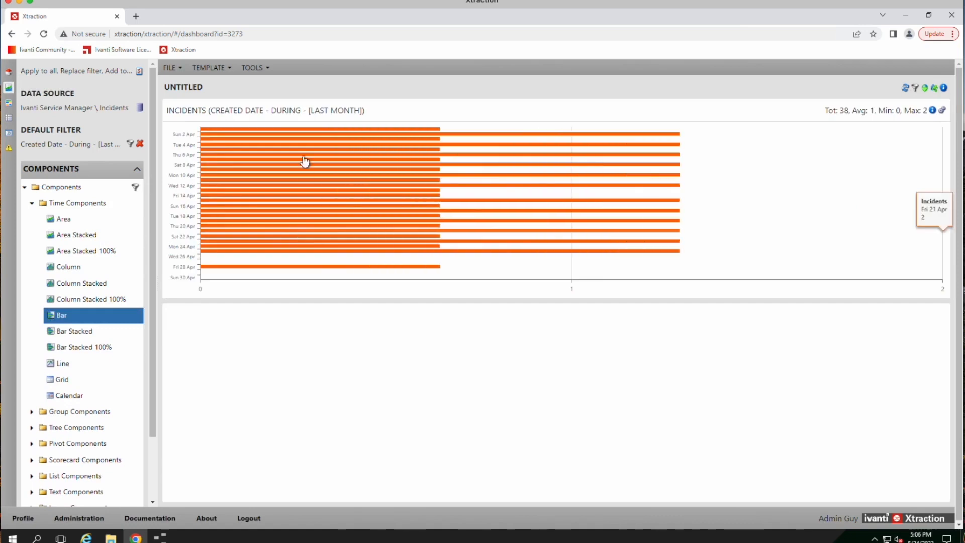
Open the Time Examples dashboard from the Widget Examples folder.
click(171, 69)
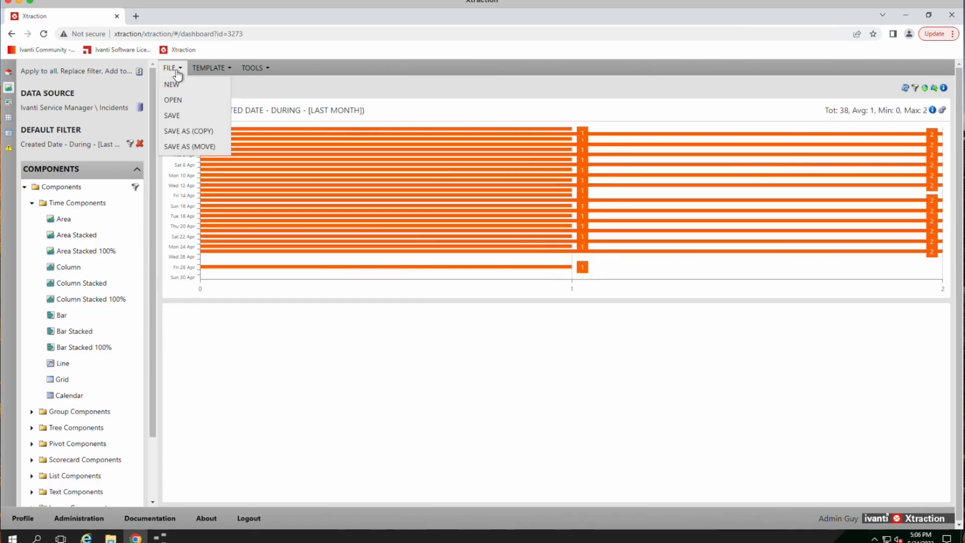
click(173, 100)
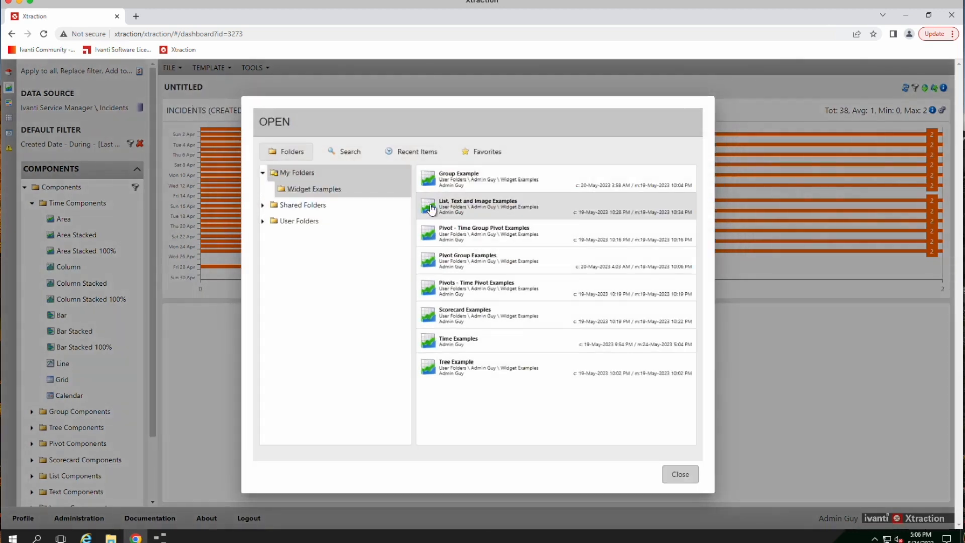
click(488, 342)
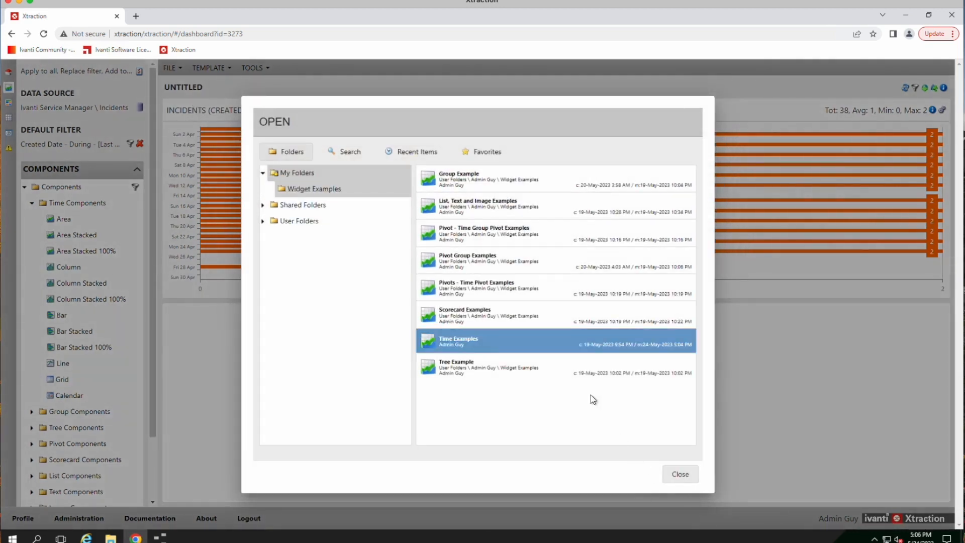
double_click(479, 343)
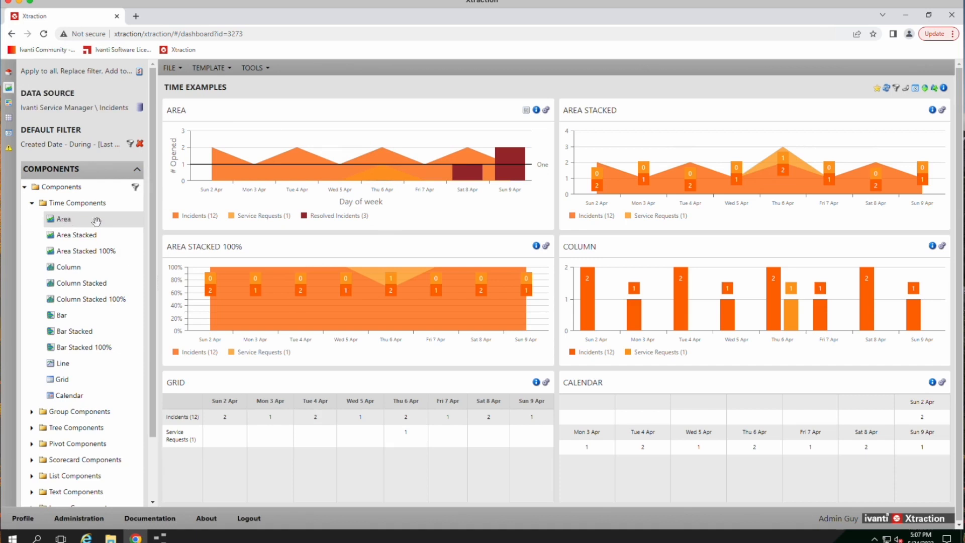
Replace the first chart with a default Area component, and discard that change by reopening the Time Examples dashboard.
drag(96, 222, 308, 190)
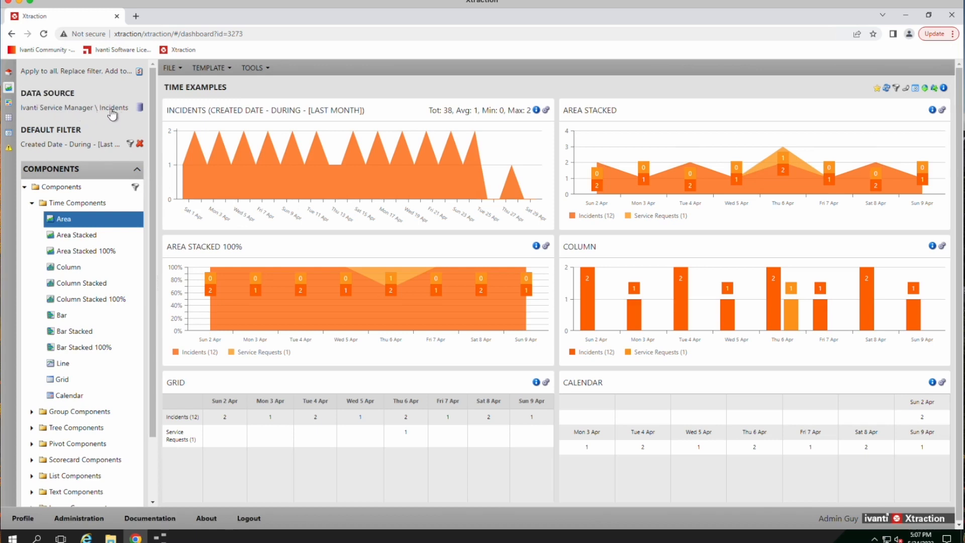
mouse_move(186, 168)
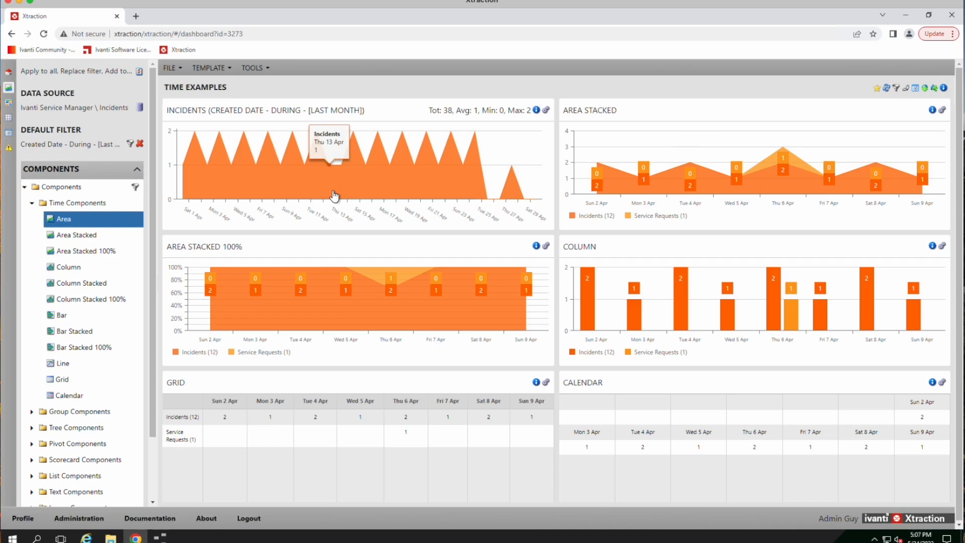
click(172, 68)
click(179, 99)
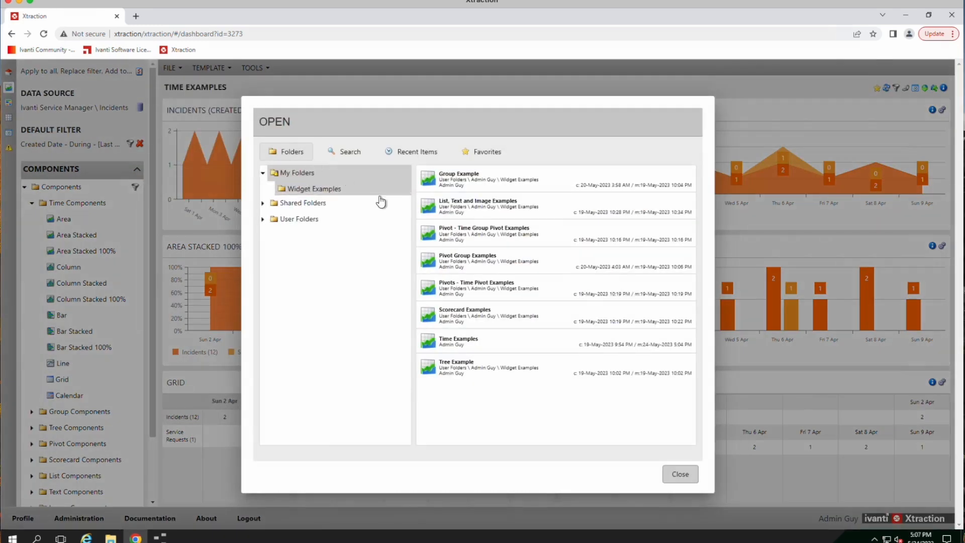
double_click(482, 342)
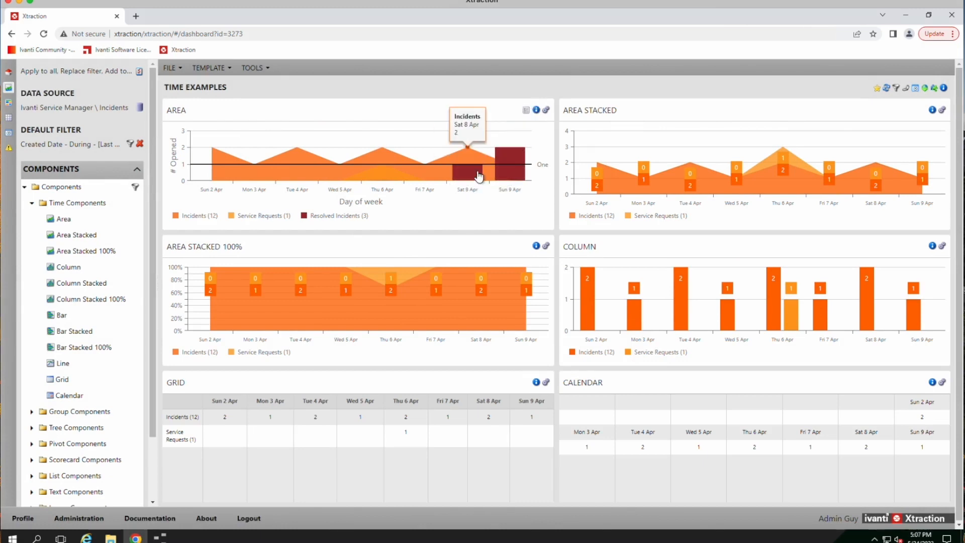
Review the Area chart's general component settings, including its title and series list, without changing them.
mouse_move(526, 172)
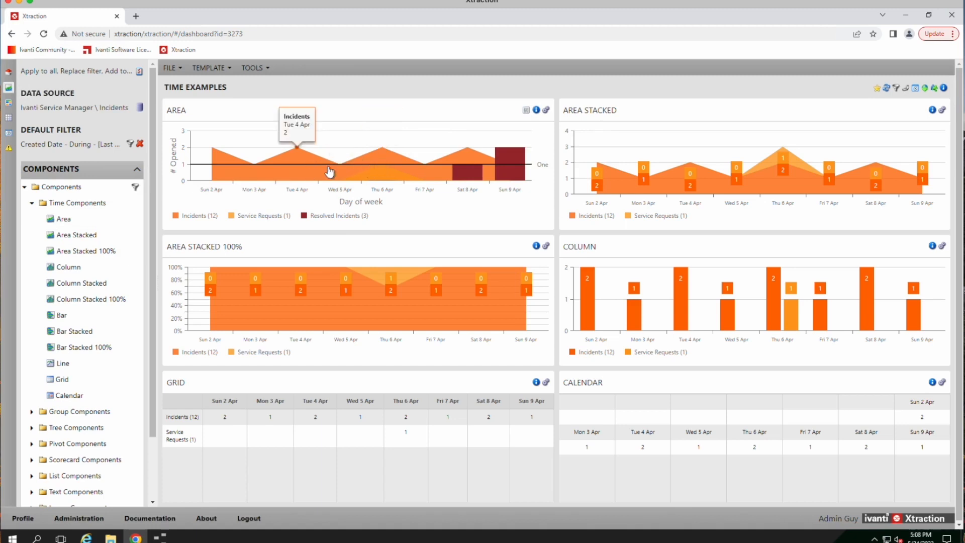
click(537, 110)
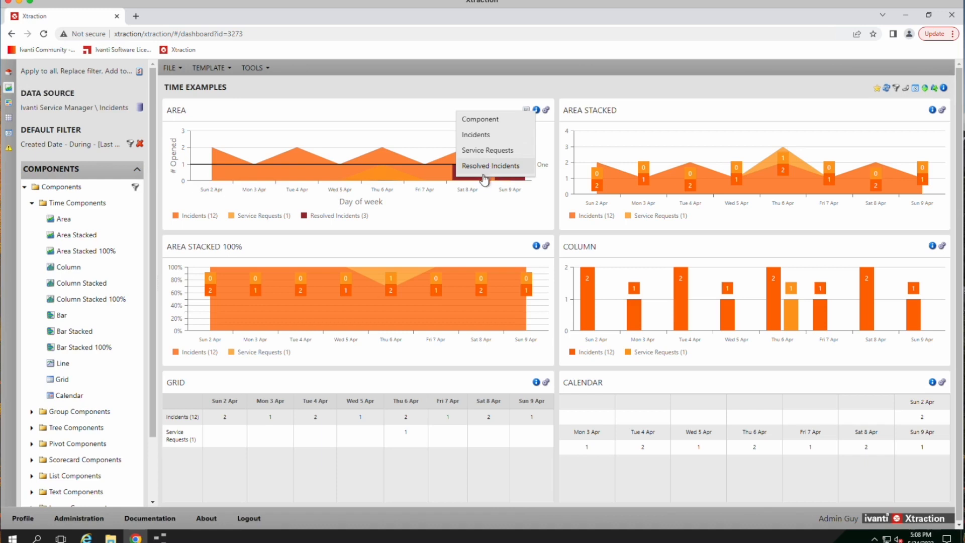
click(486, 120)
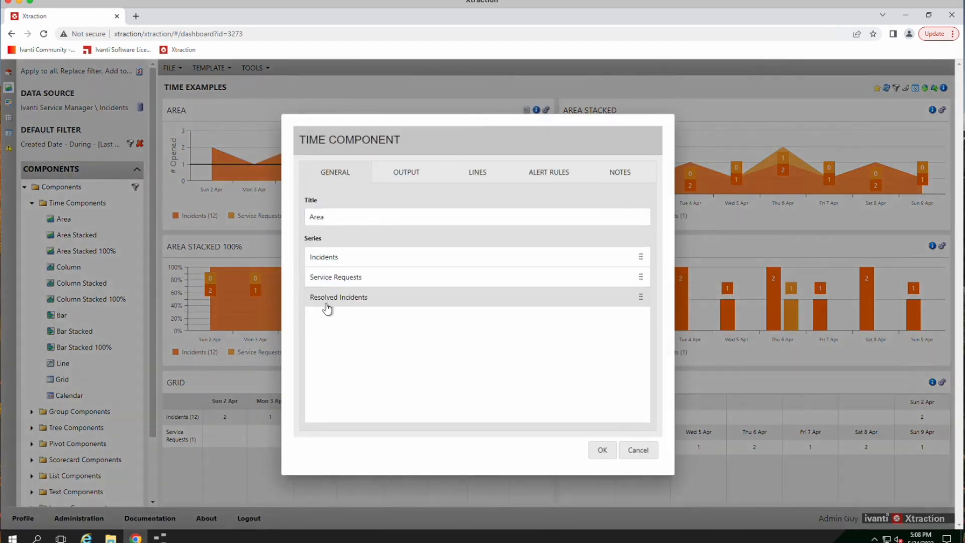
click(649, 452)
Raise the maximum of the Area chart's Y axis range in its output settings.
click(538, 111)
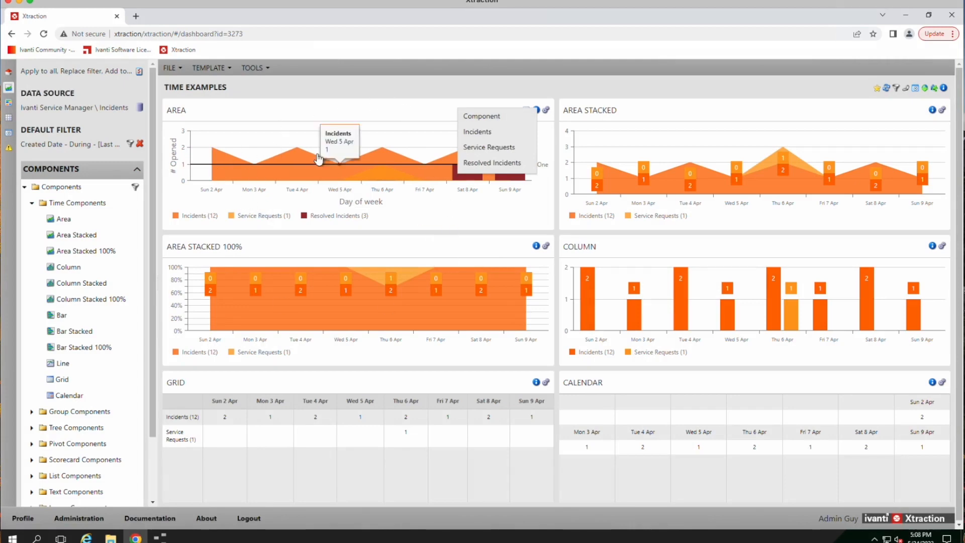
click(495, 120)
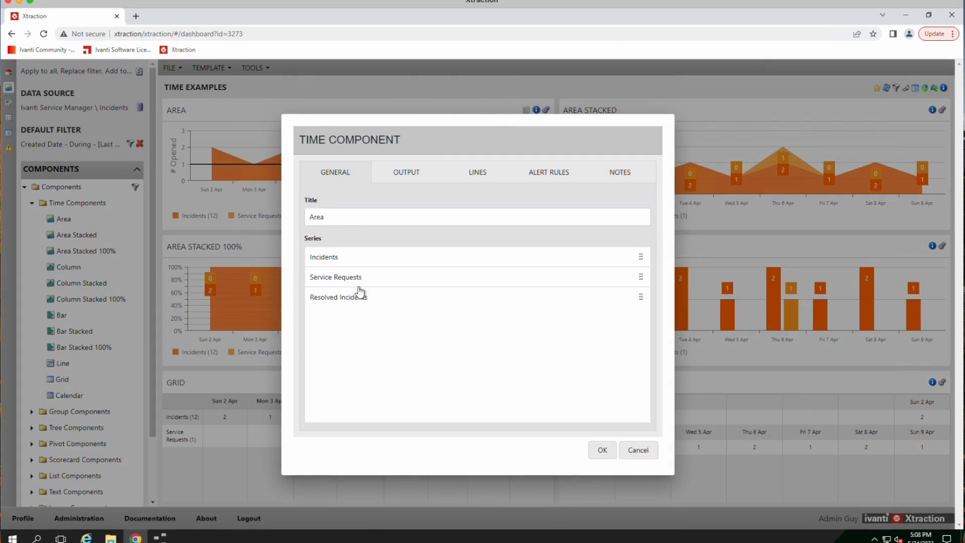
click(352, 218)
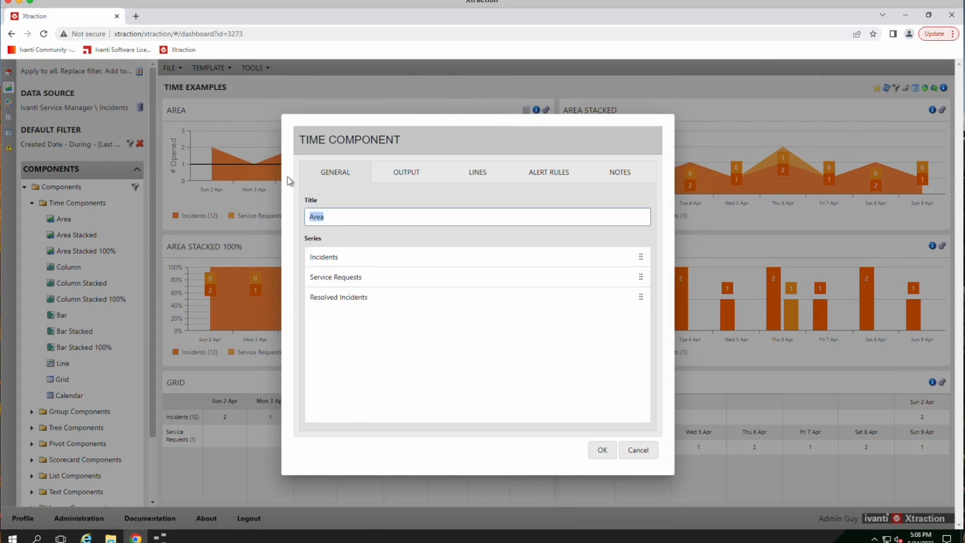
click(410, 177)
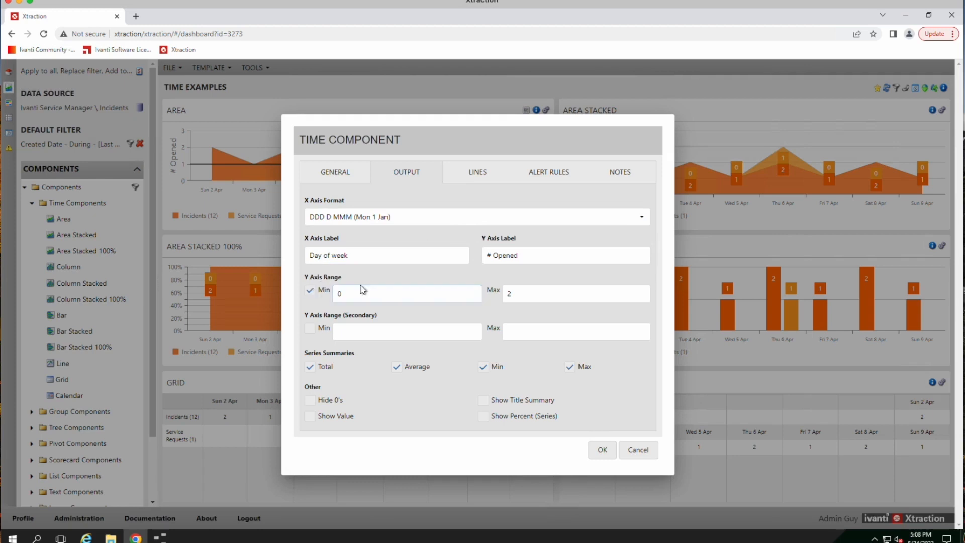
click(509, 295)
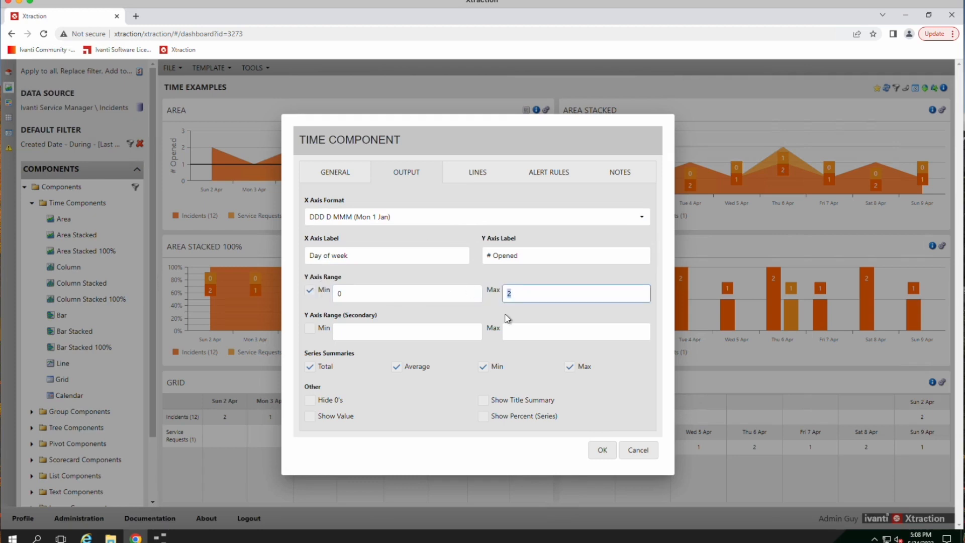
click(602, 450)
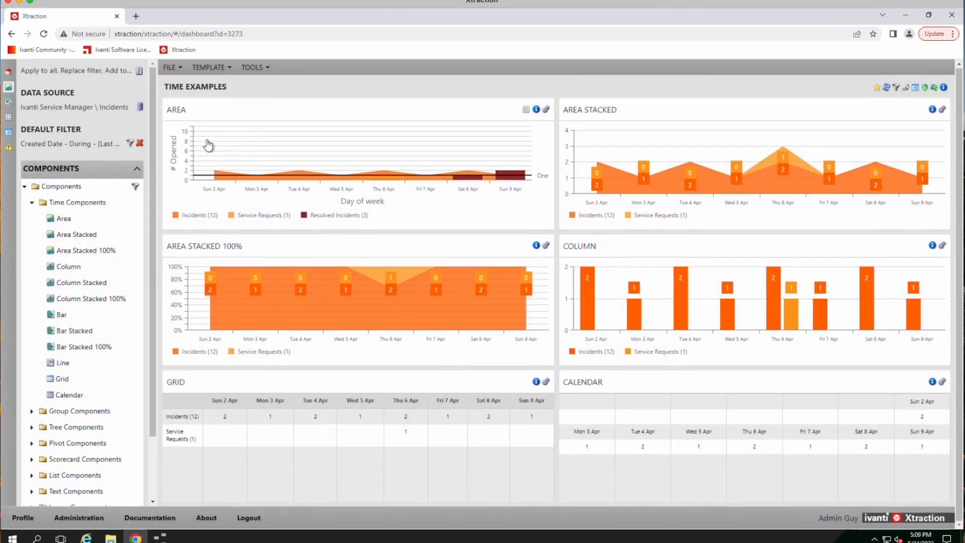
Set the Area chart's Y axis maximum to 3 and enable Show Title Summary in its output settings.
click(546, 110)
click(489, 123)
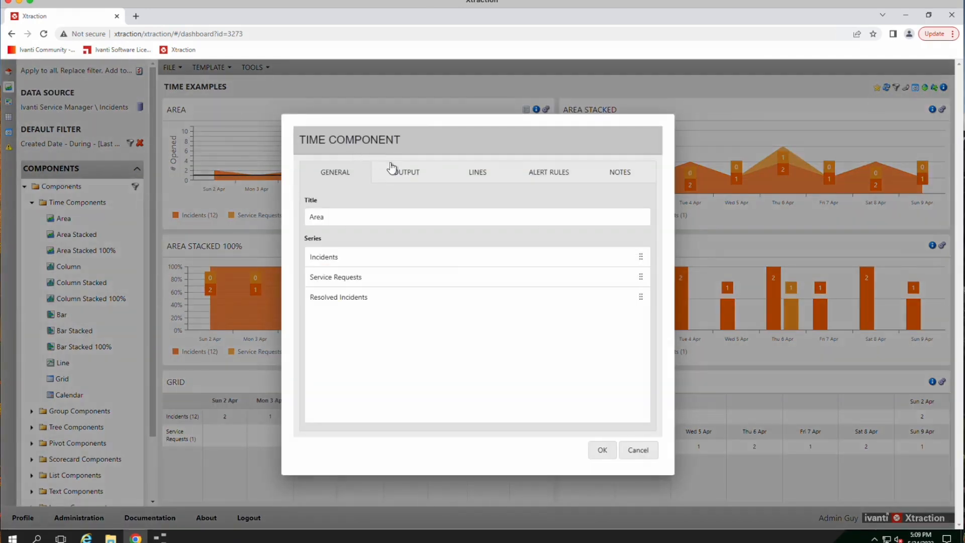
click(392, 168)
click(523, 292)
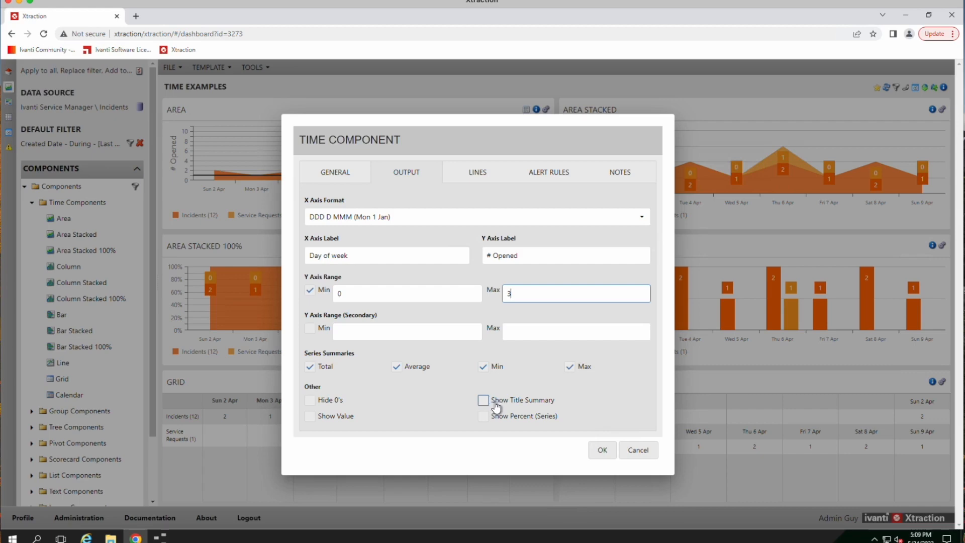
click(495, 404)
click(603, 450)
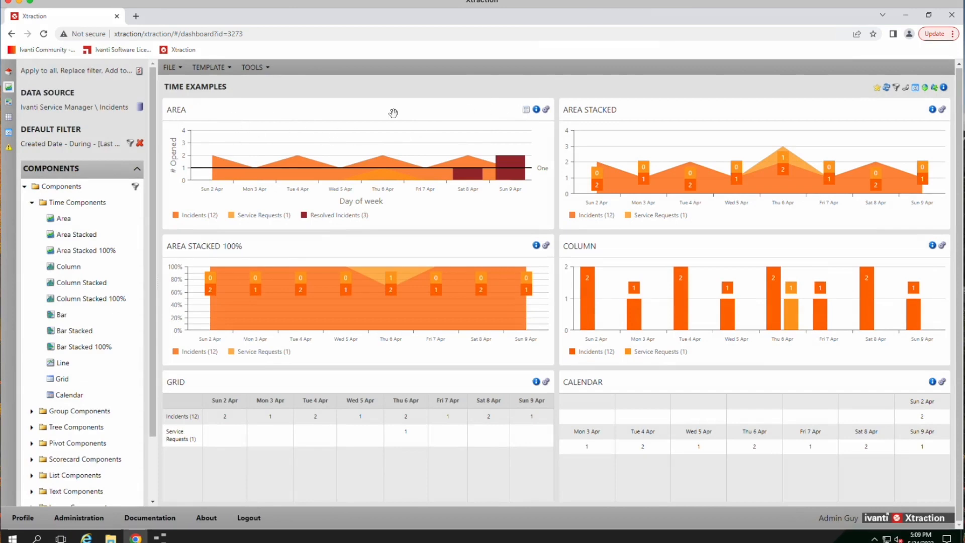
Review the Area chart's output settings, especially the Y axis label, and leave without changes.
mouse_move(537, 112)
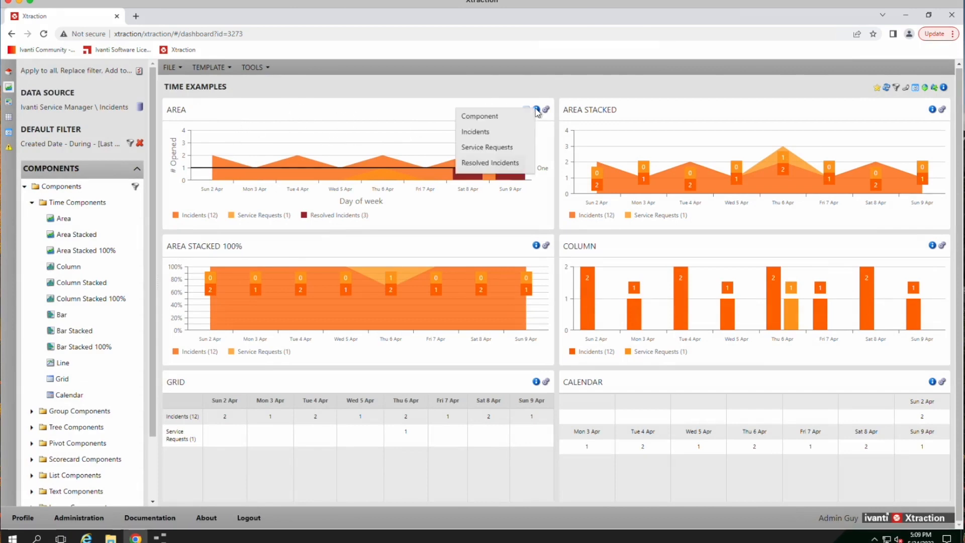
click(478, 117)
click(420, 173)
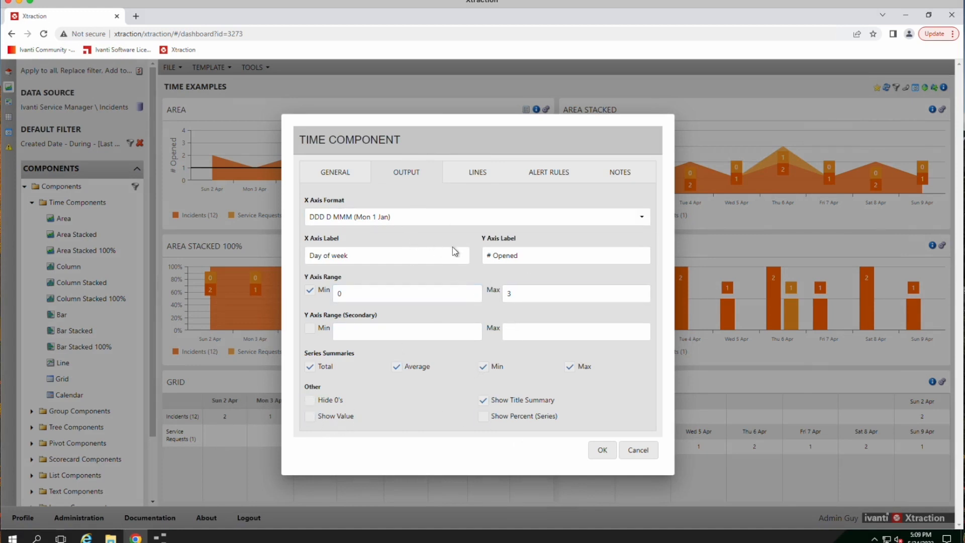
drag(532, 253, 397, 251)
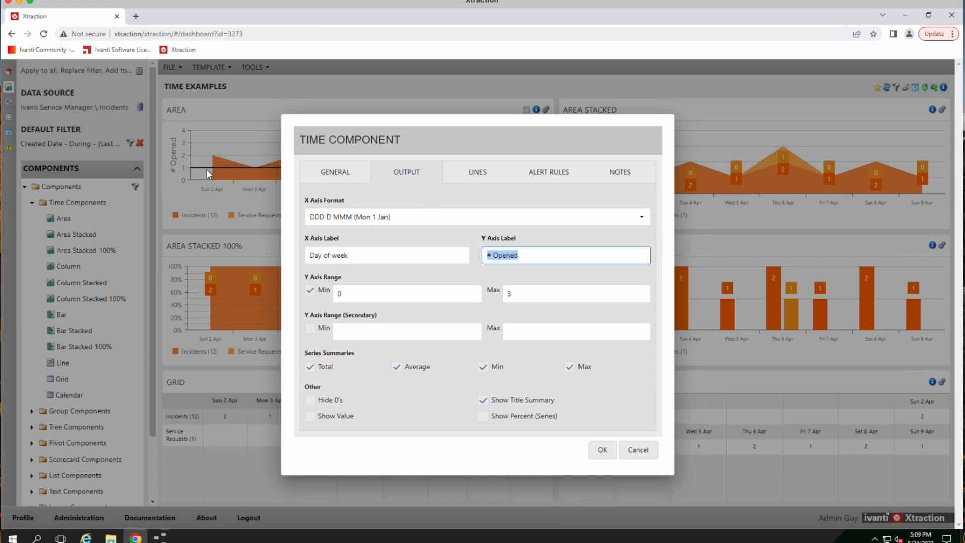
click(639, 450)
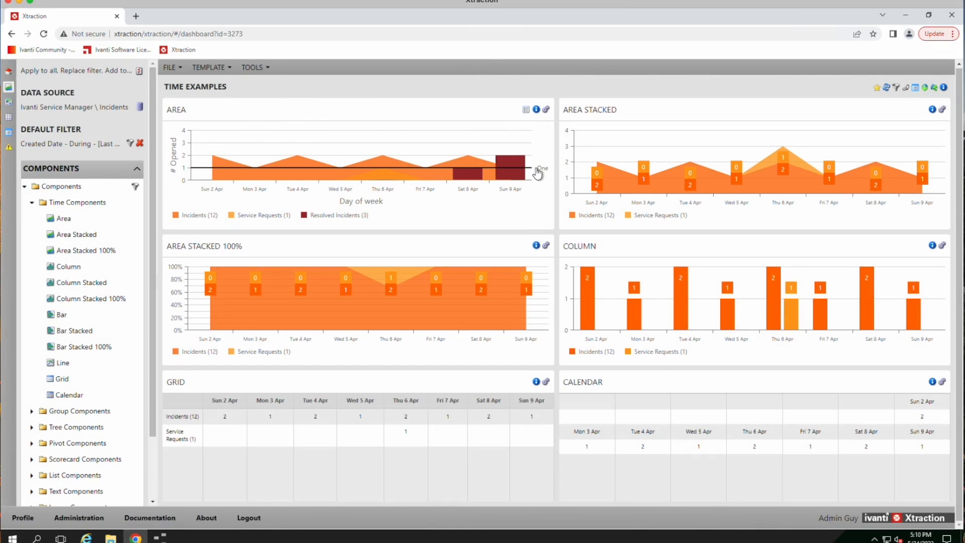
Add a red horizontal line labelled "Two" at value 2 to the Area chart.
click(545, 110)
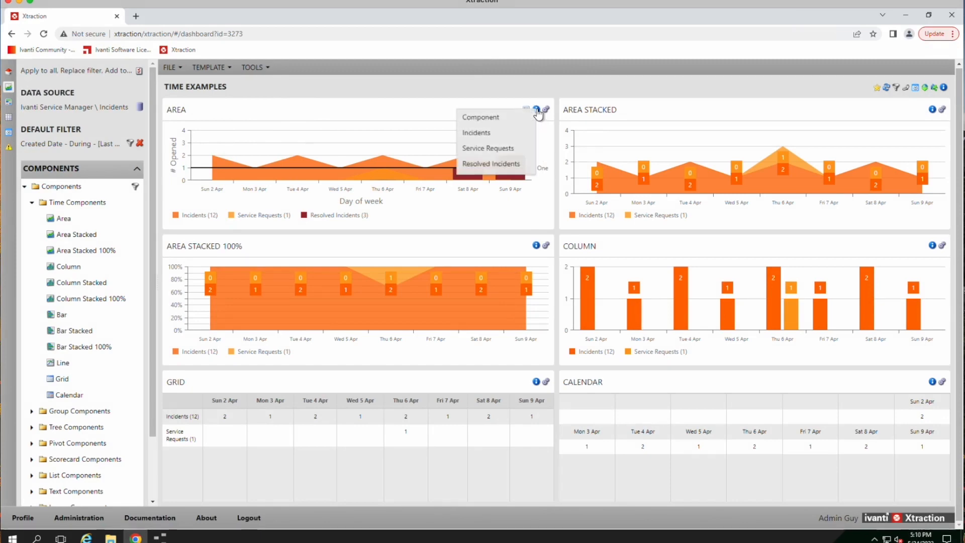
click(496, 118)
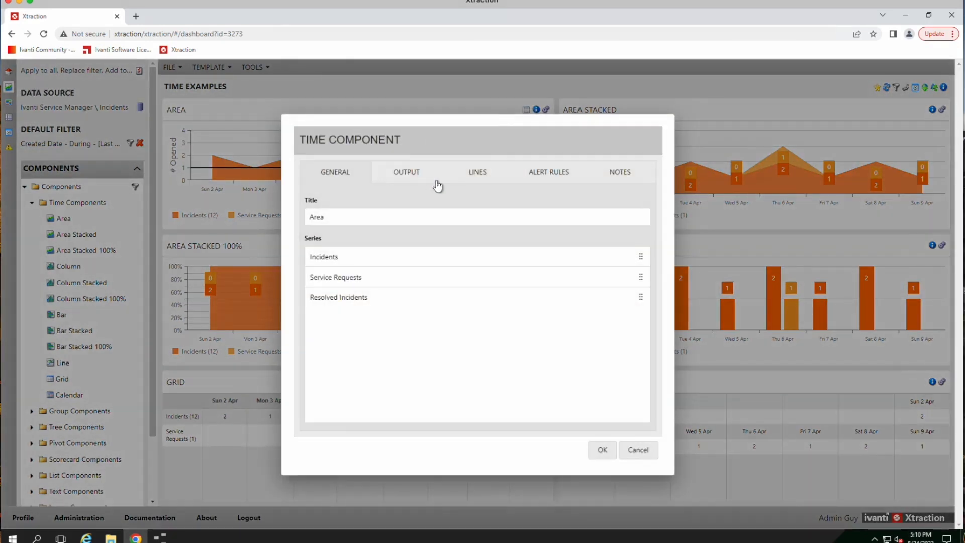
click(479, 174)
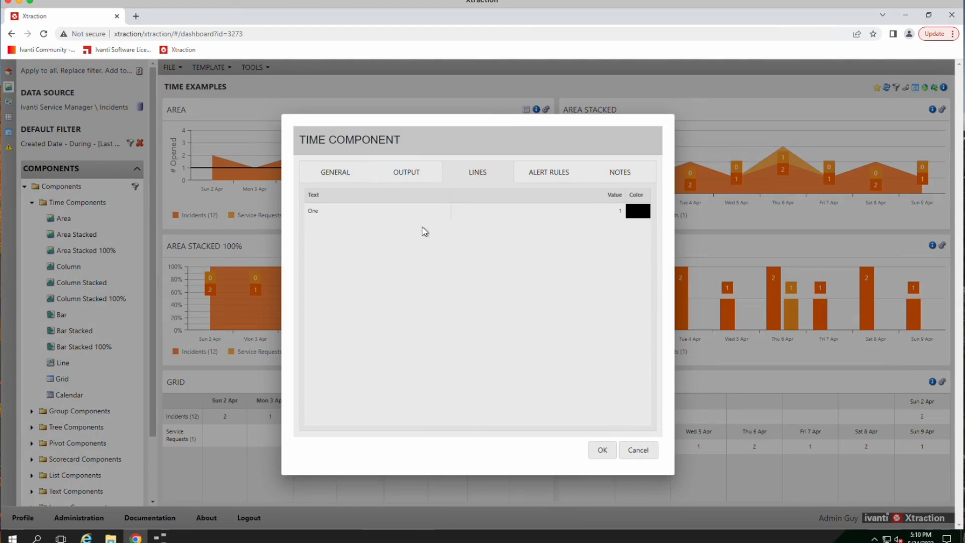
right_click(416, 267)
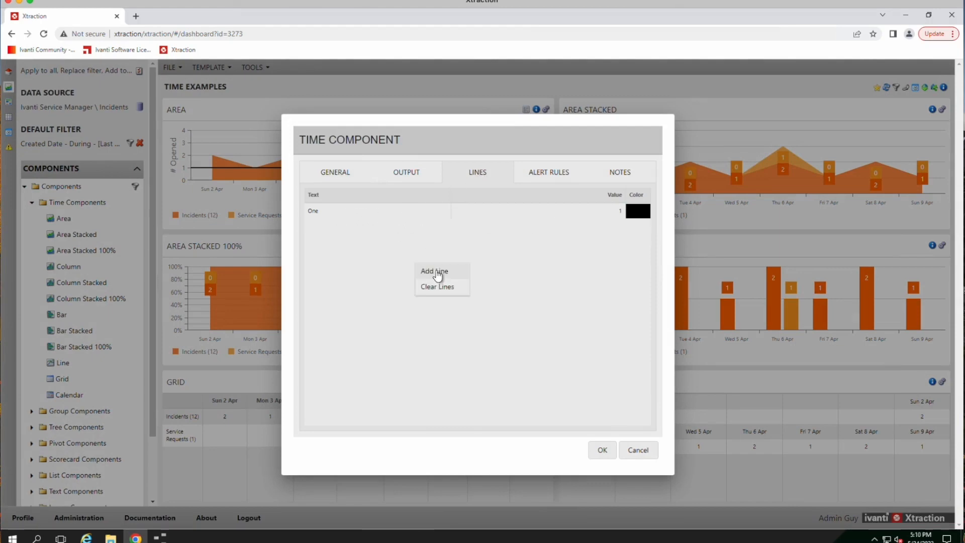
click(435, 268)
click(458, 267)
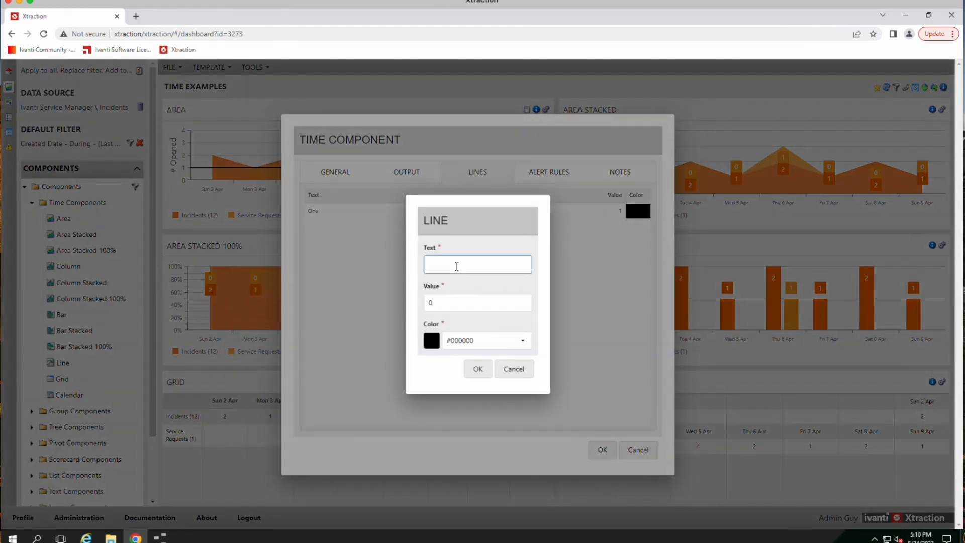
key(Tab)
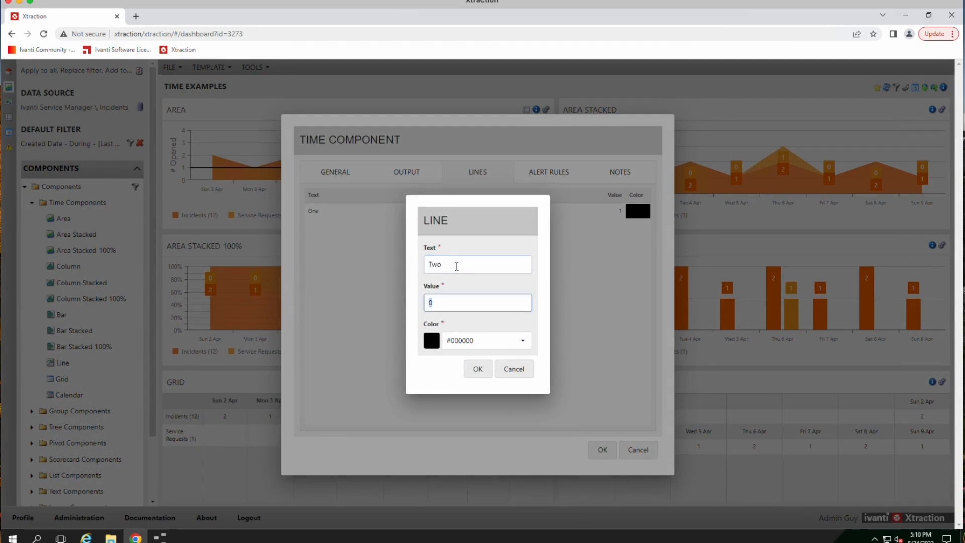
click(524, 342)
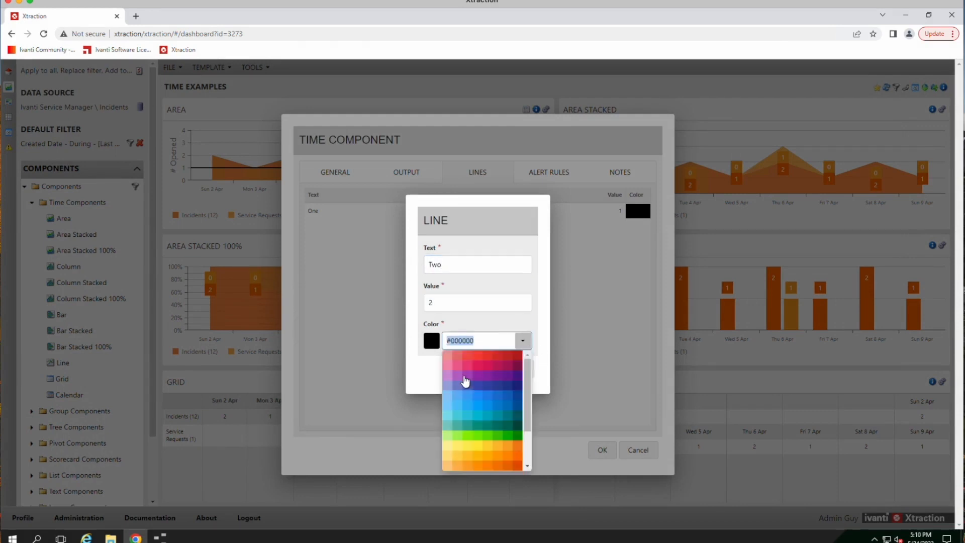
click(480, 360)
click(477, 371)
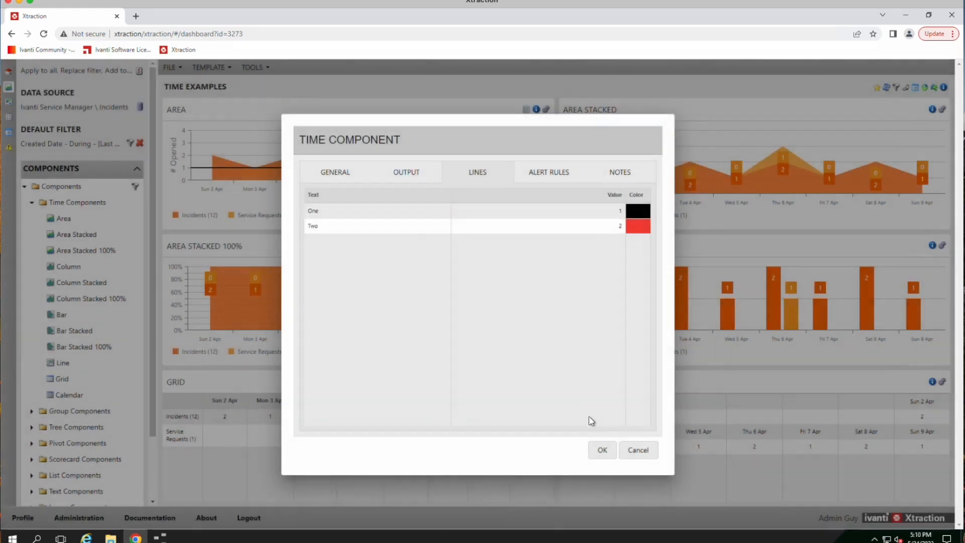
click(601, 451)
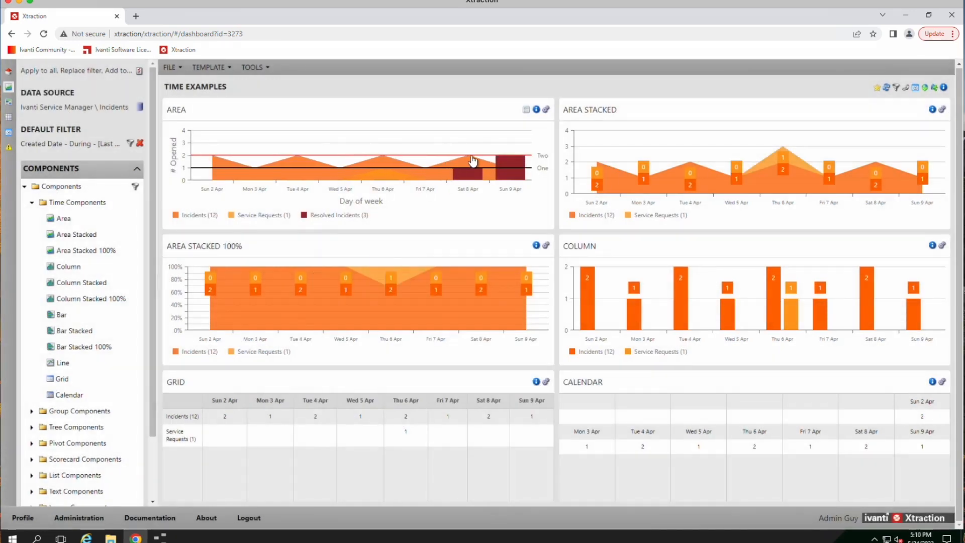
Examine the Area chart's data points for Incidents, Service Requests and Resolved Incidents across the days.
mouse_move(509, 162)
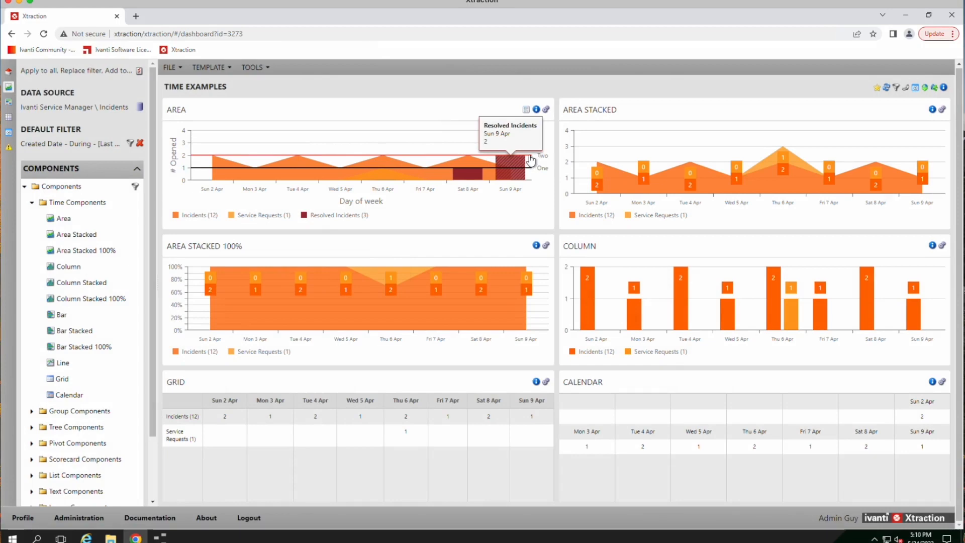
mouse_move(382, 168)
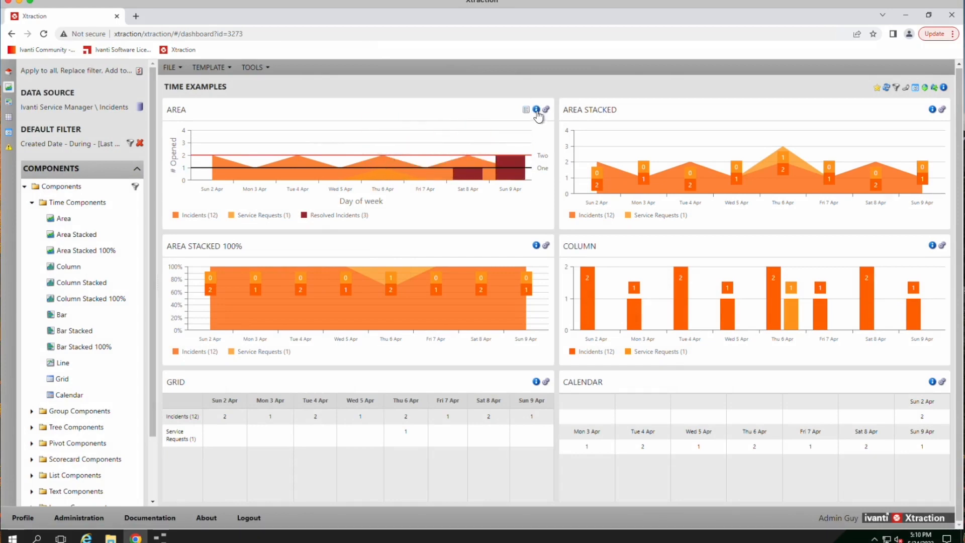
mouse_move(477, 176)
mouse_move(380, 185)
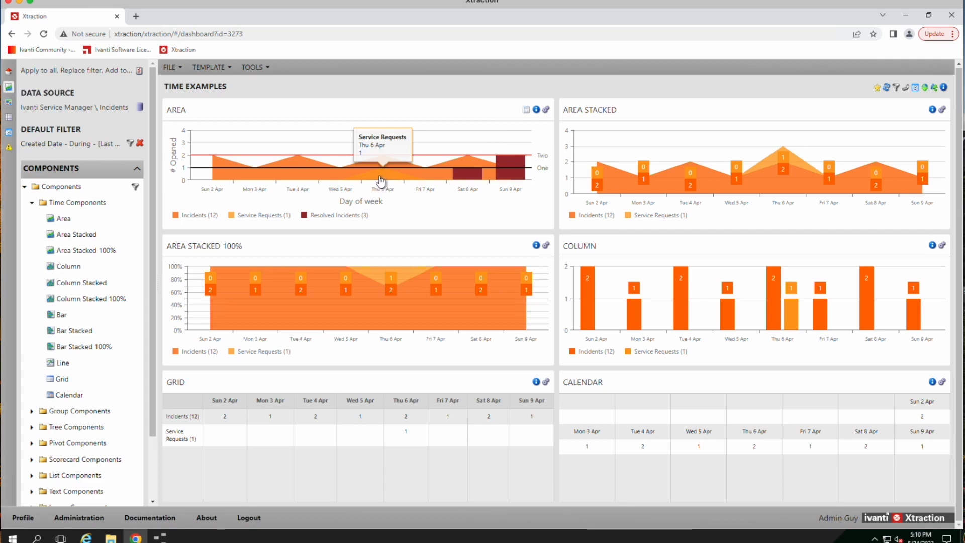
mouse_move(336, 175)
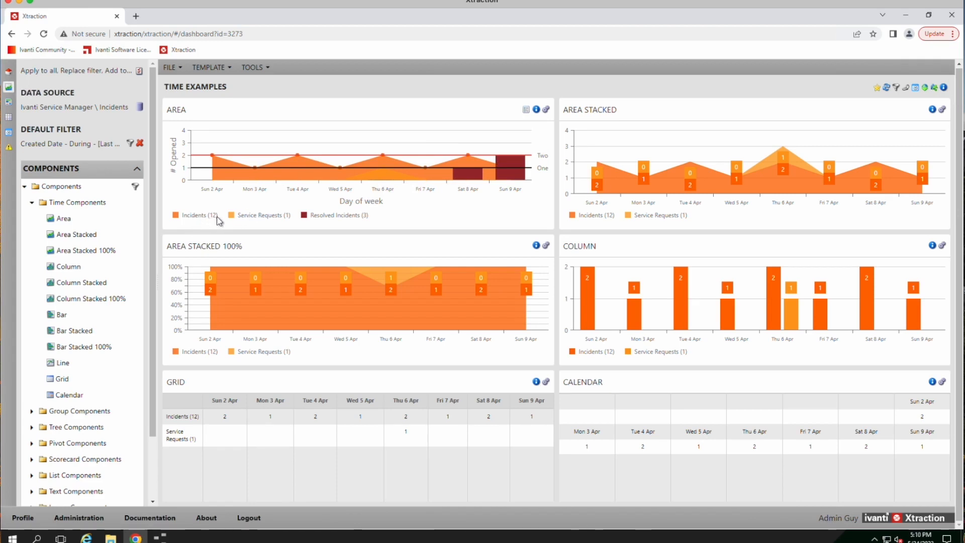
mouse_move(232, 178)
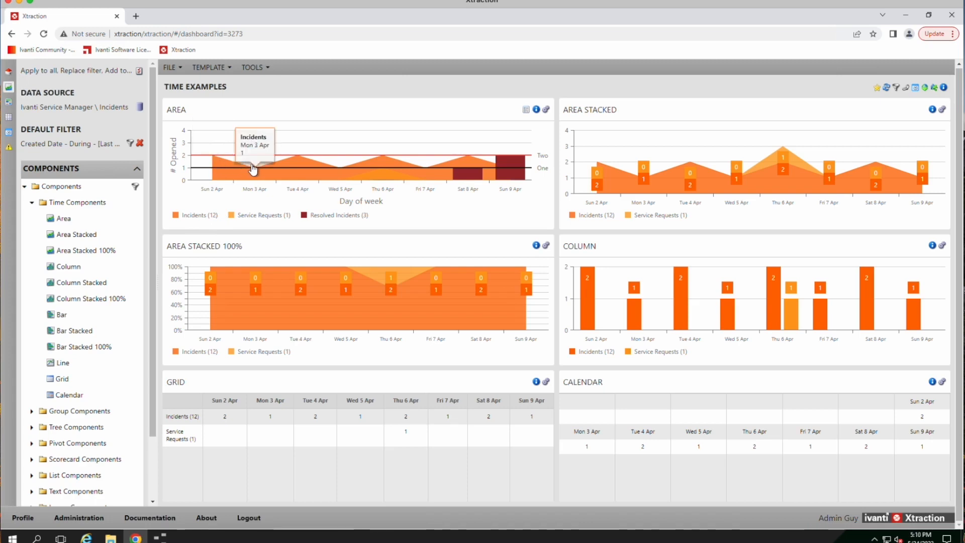
mouse_move(289, 165)
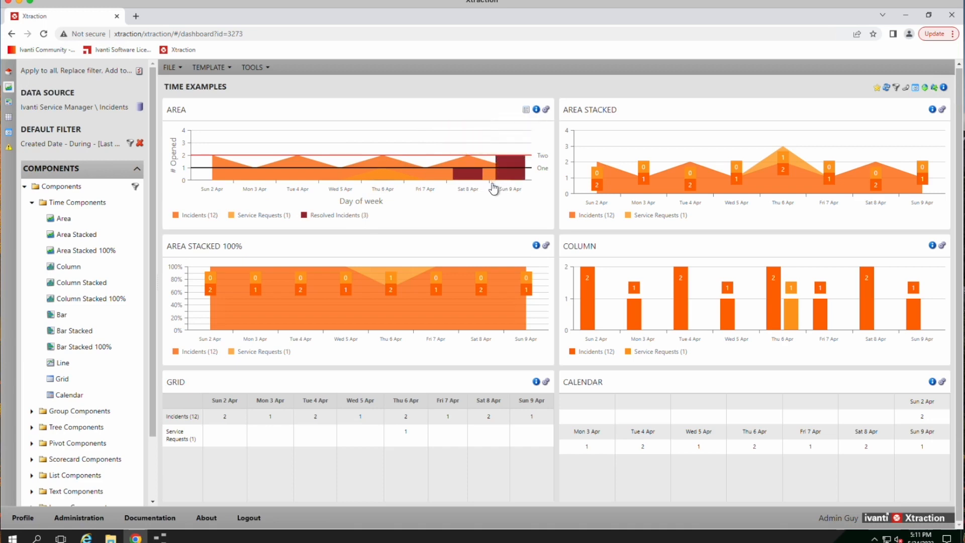
Open the Area chart's component settings and look at the form for a new series without adding one.
click(526, 109)
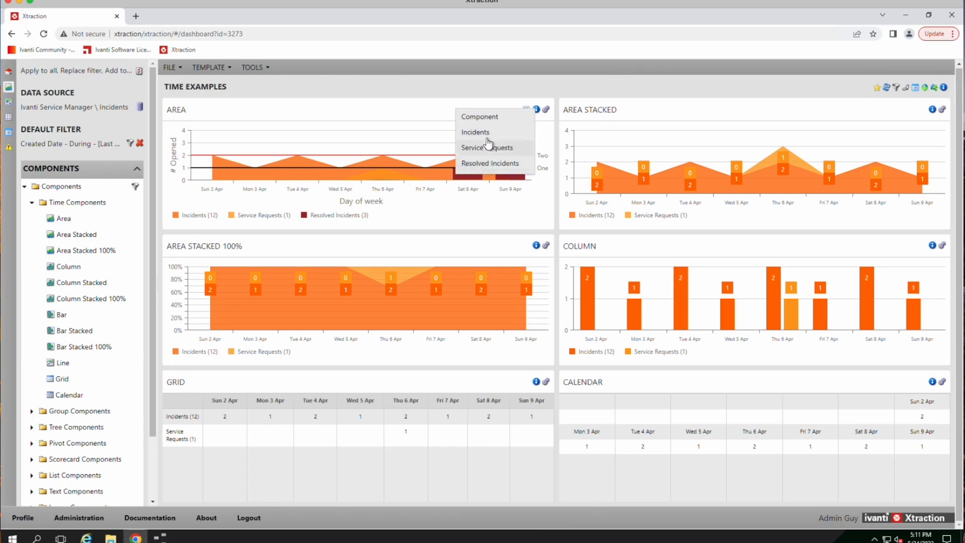
click(484, 119)
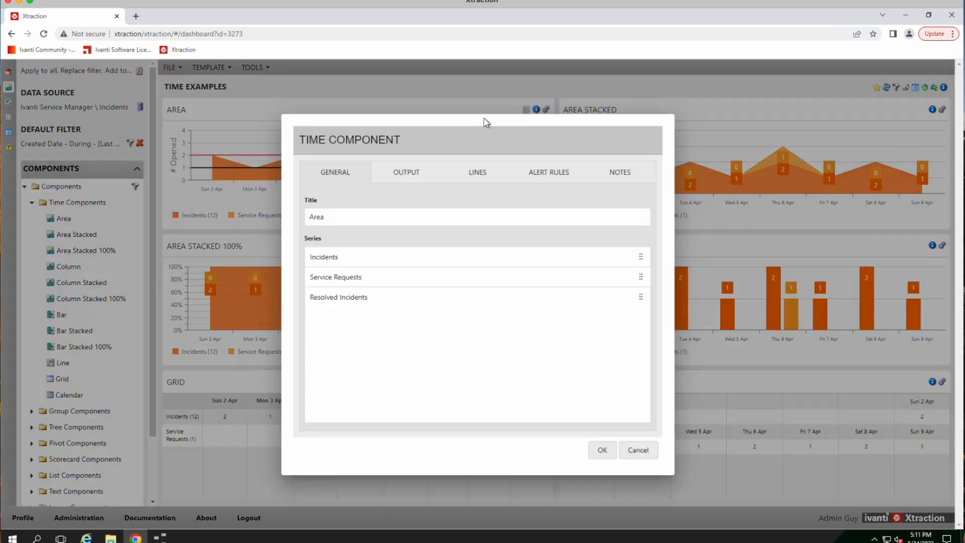
right_click(366, 318)
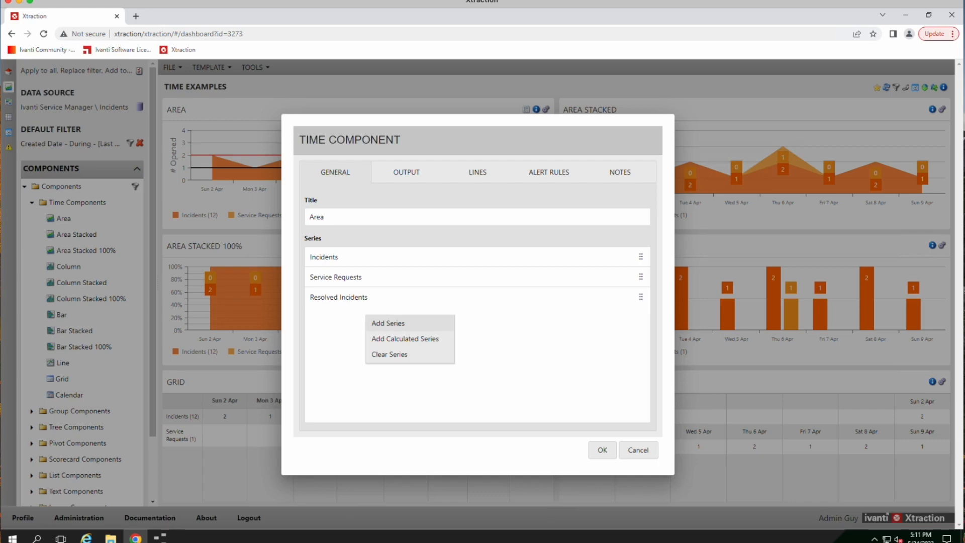
click(390, 323)
click(598, 440)
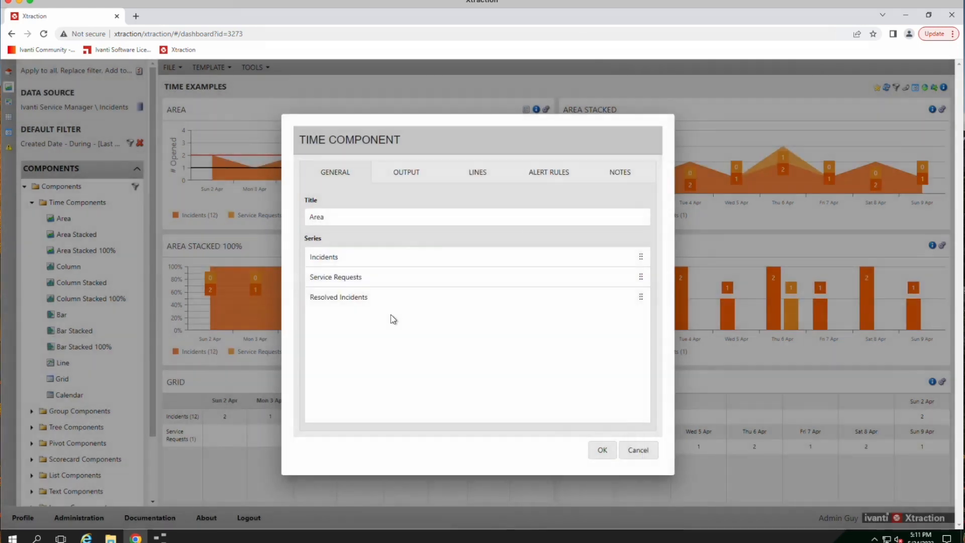
Change the view type of the Area chart's Resolved Incidents series to Line and apply the component settings.
click(375, 306)
double_click(377, 308)
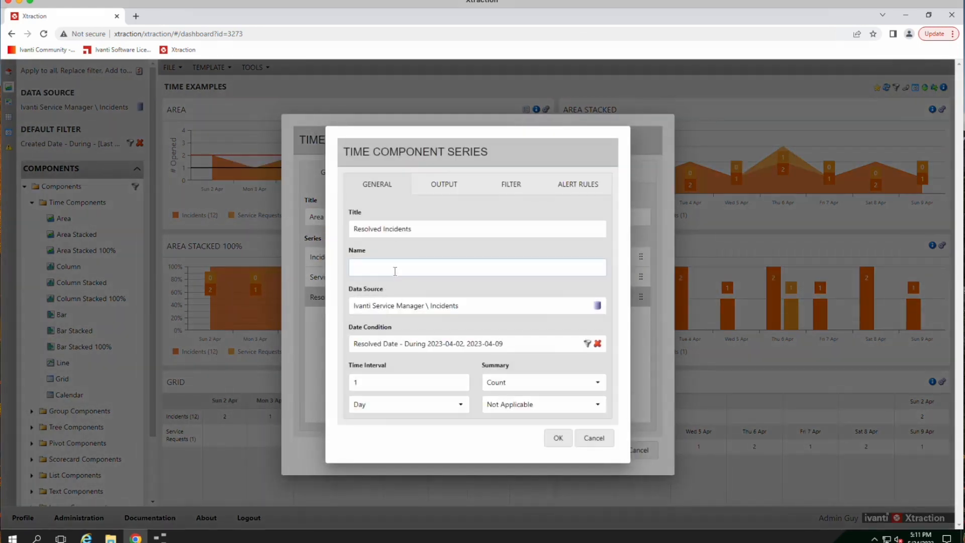
drag(424, 229, 347, 298)
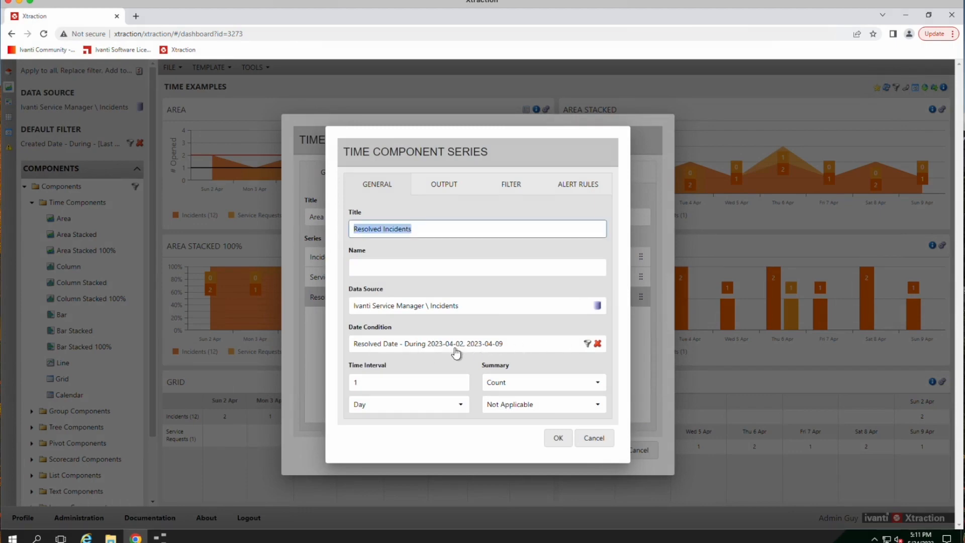
click(445, 191)
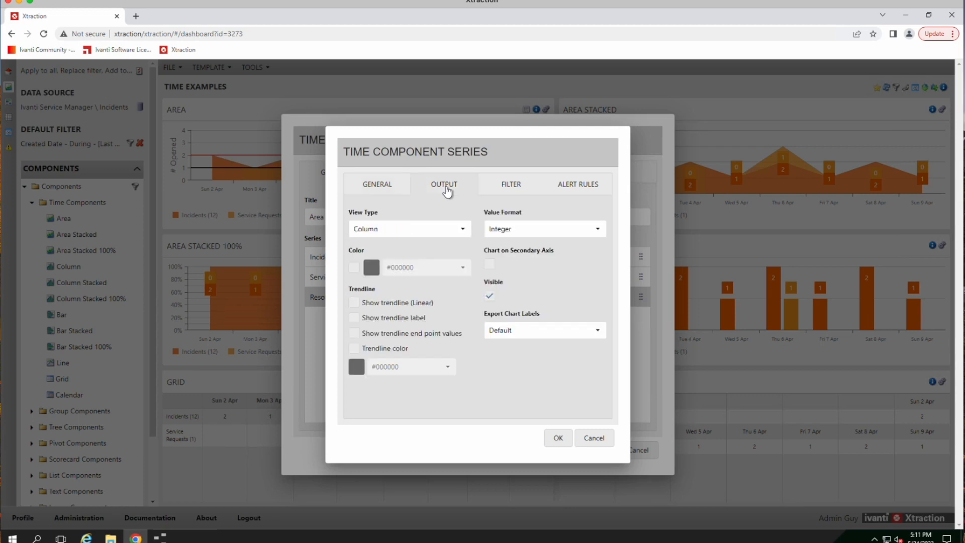
click(461, 229)
click(443, 247)
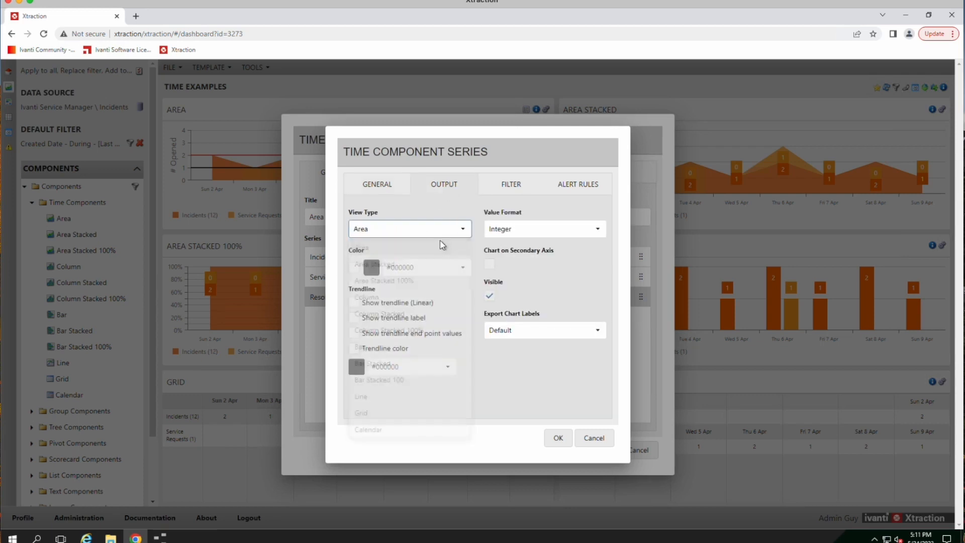
click(463, 229)
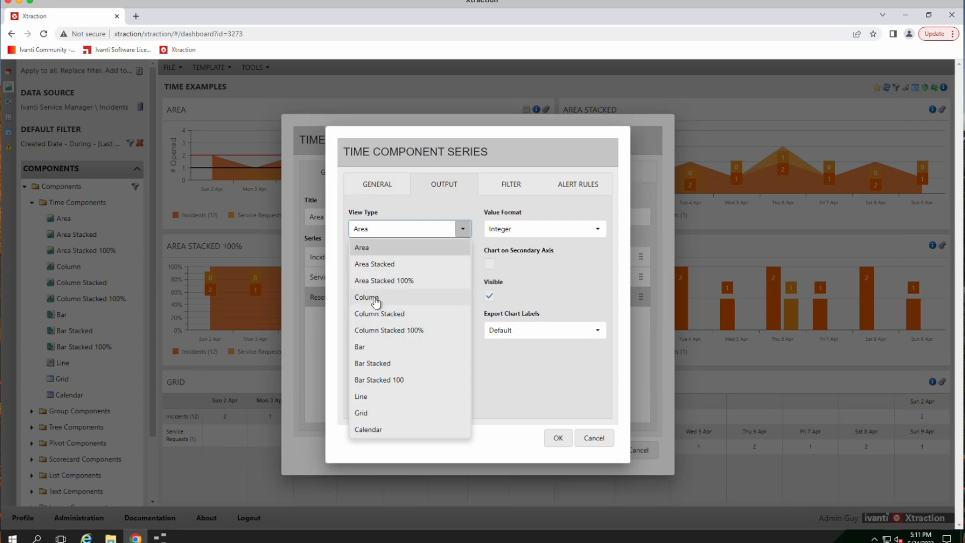
click(378, 397)
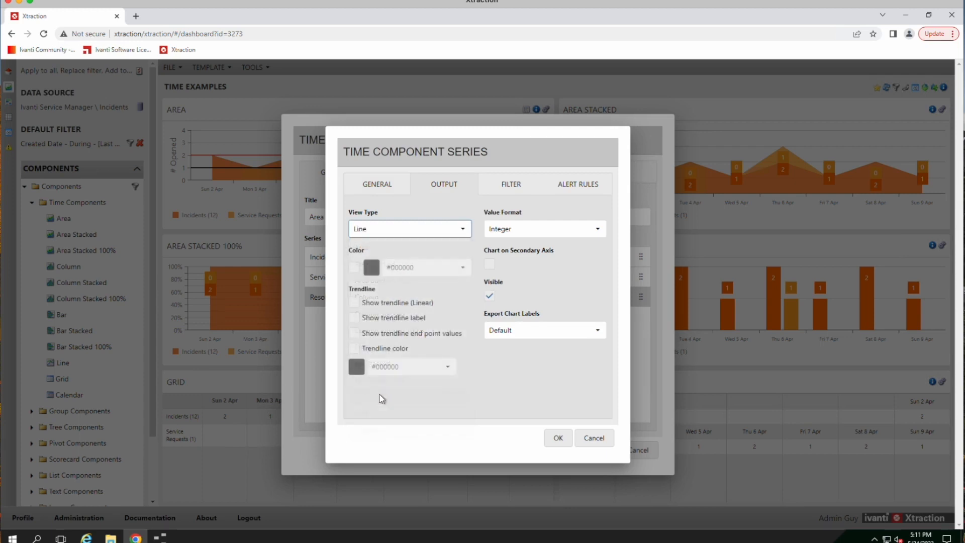
click(558, 439)
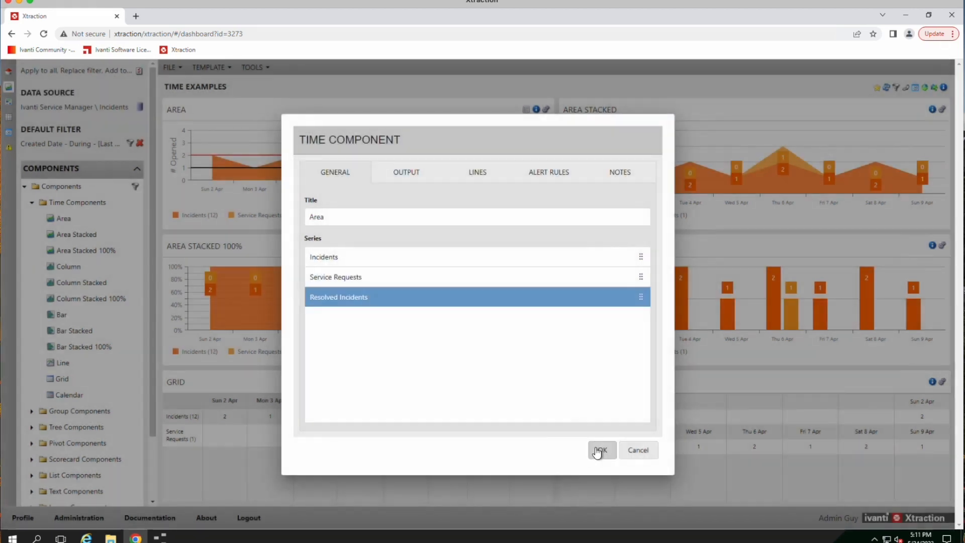
click(599, 449)
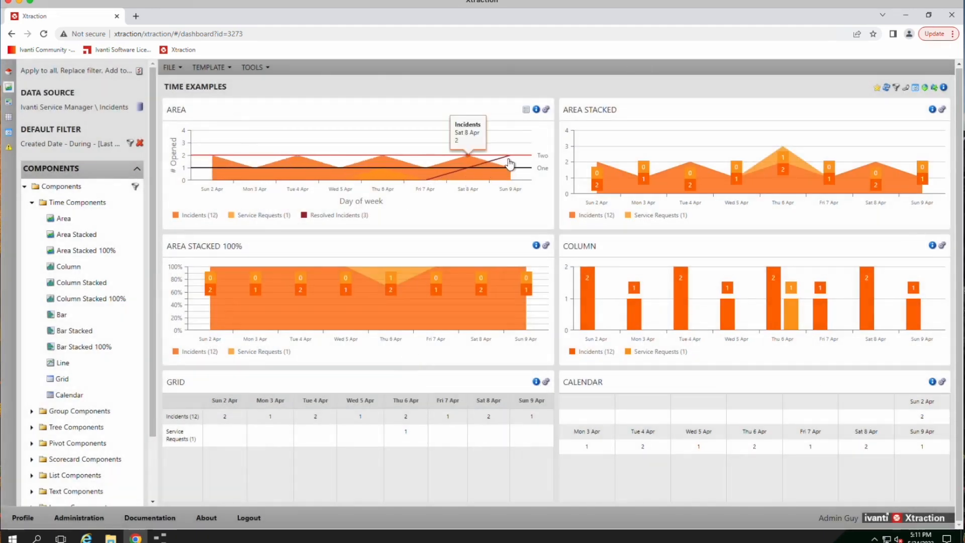
Collapse and re-expand the Time Components folder in the component tree.
mouse_move(511, 157)
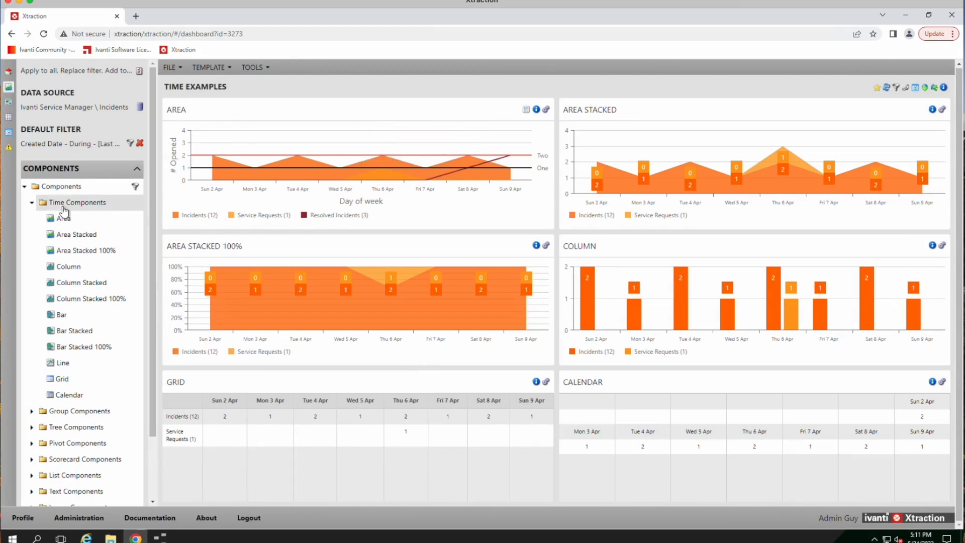
click(31, 203)
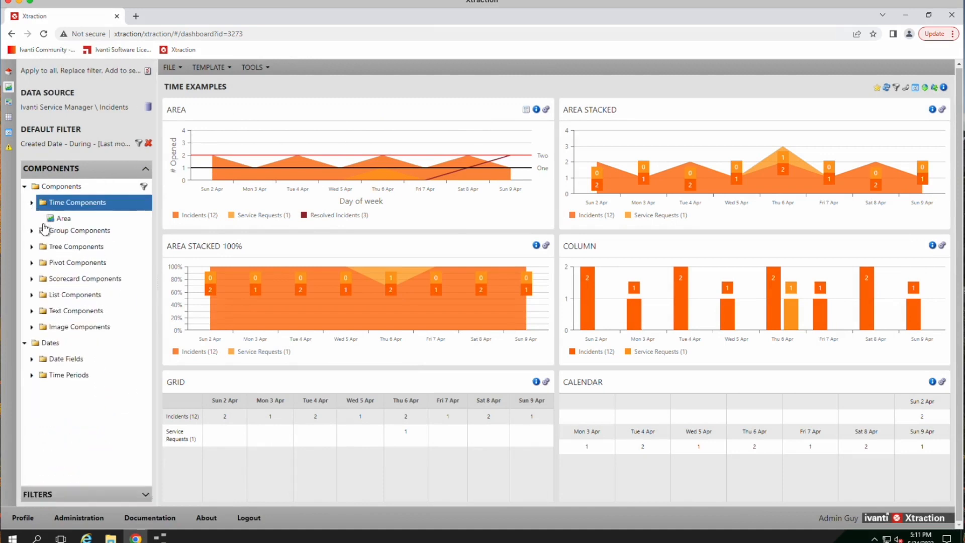
click(32, 202)
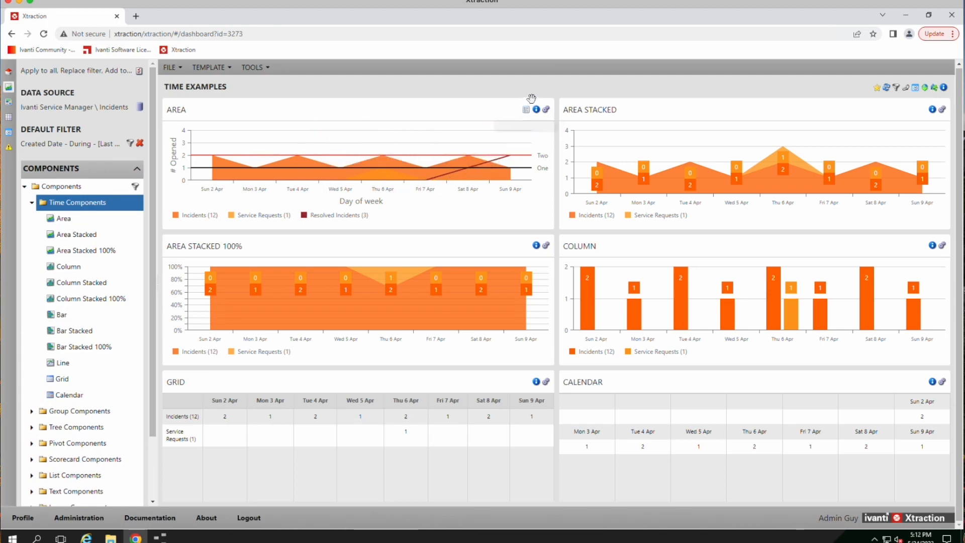
Review the Area component's alert rules and the options for a new alert, cancelling it without adding a rule.
mouse_move(537, 112)
click(537, 111)
click(500, 119)
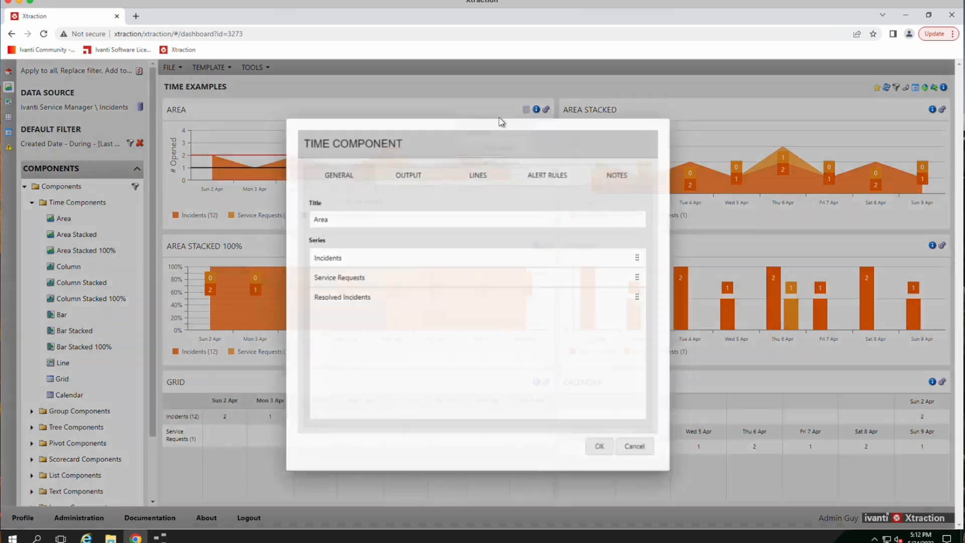
click(556, 176)
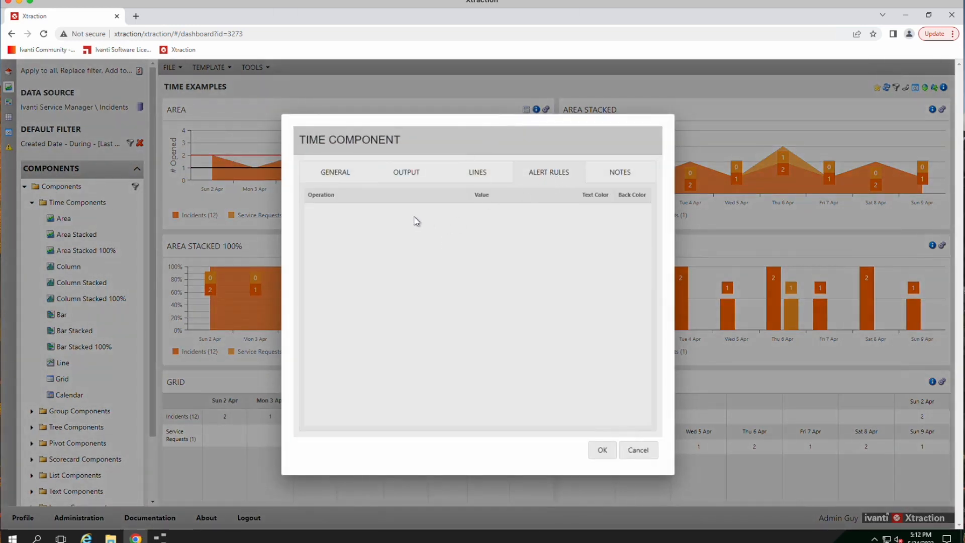
right_click(456, 246)
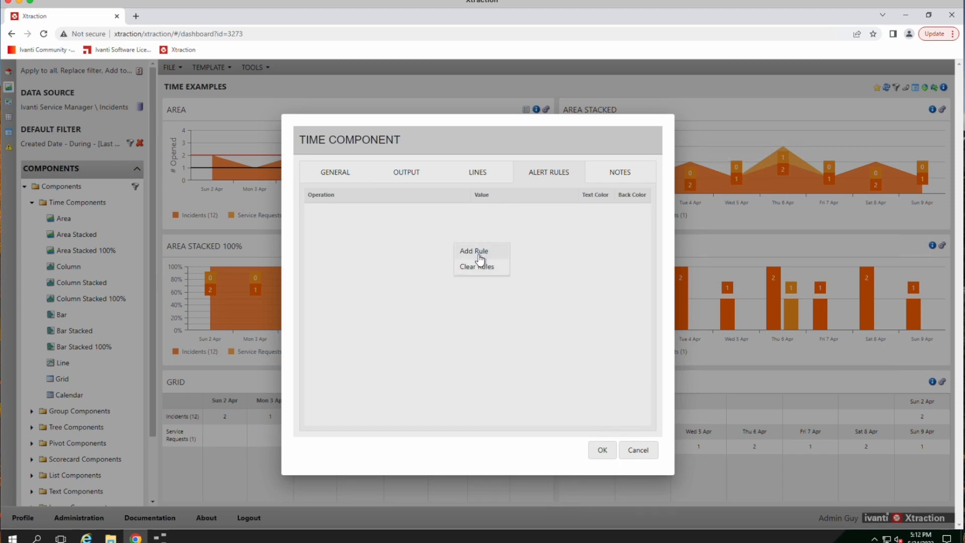
click(538, 307)
right_click(446, 253)
click(473, 260)
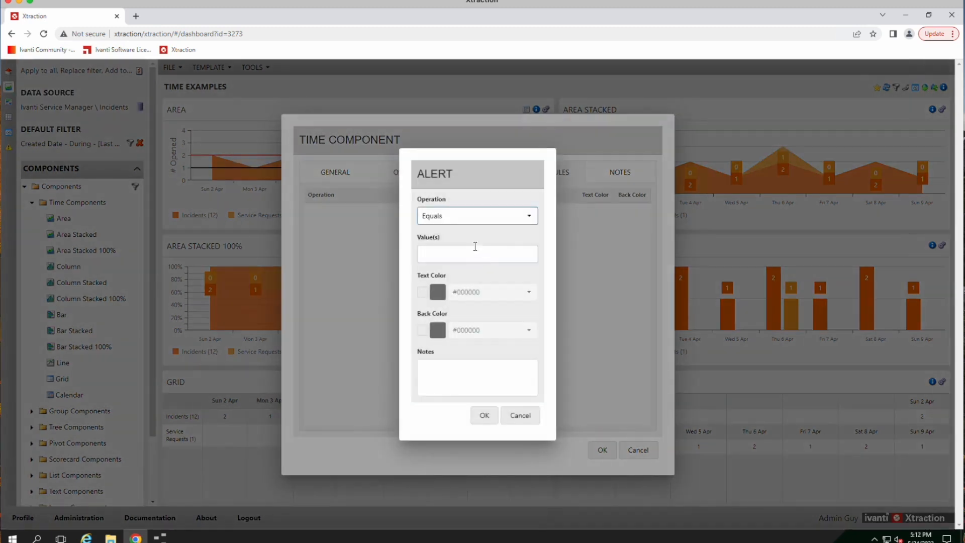
click(520, 416)
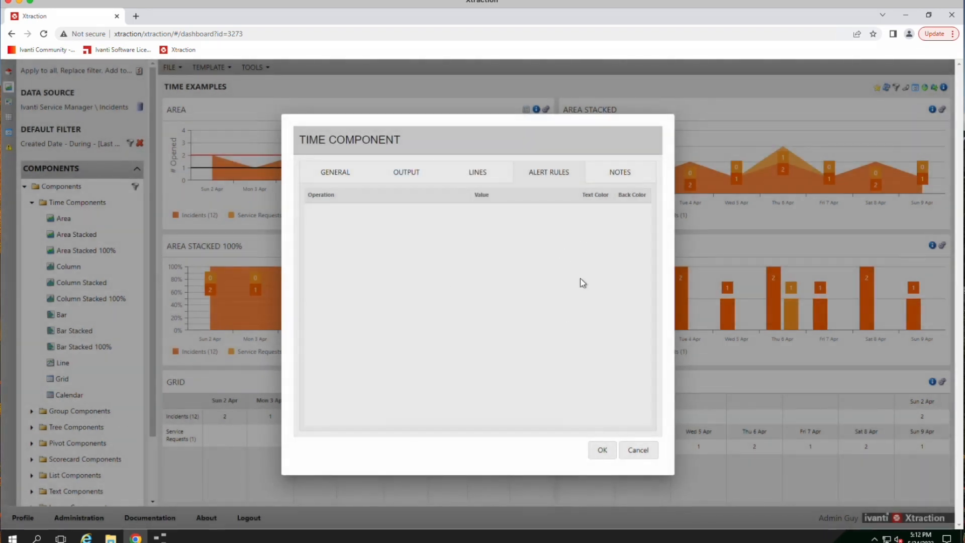
View the notes text of the Area component and close its settings.
click(627, 176)
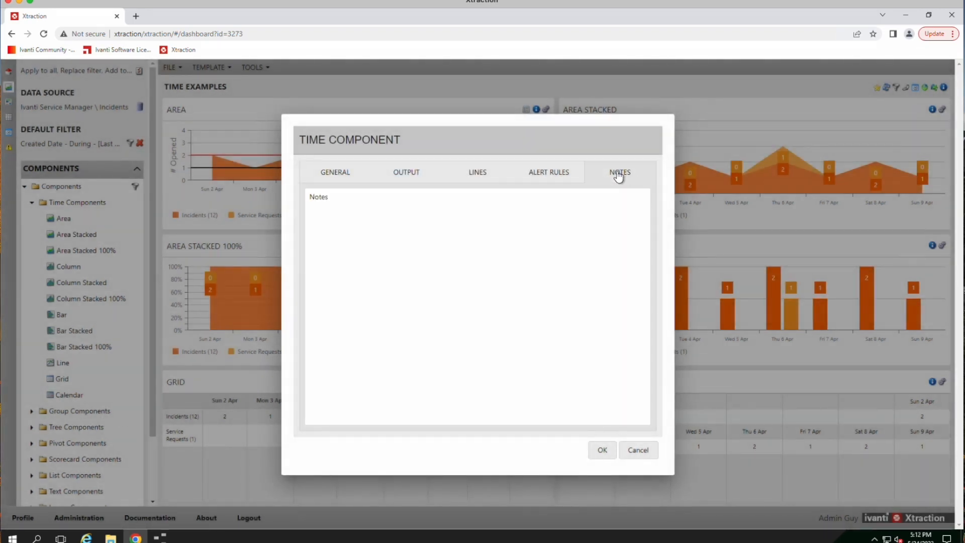
click(473, 205)
drag(473, 205, 271, 184)
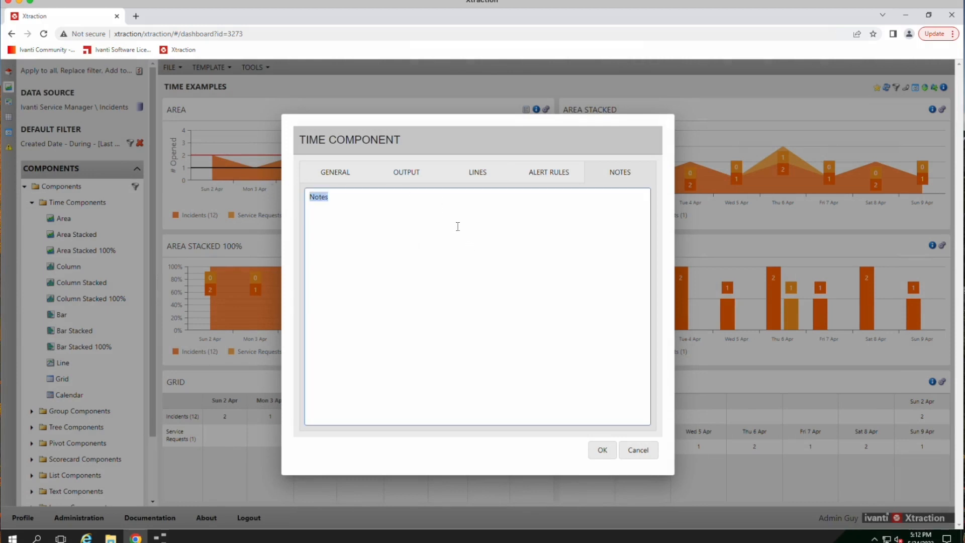
click(602, 450)
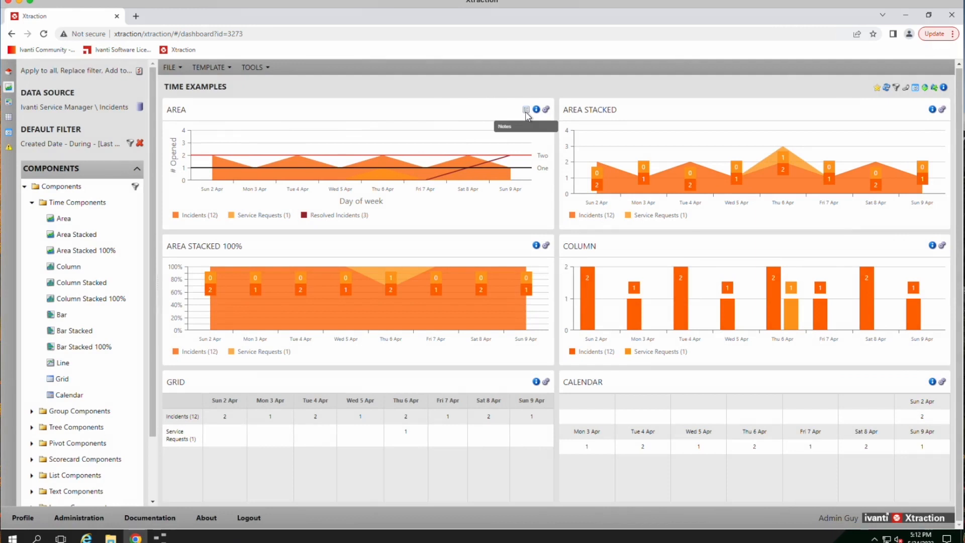
Compare how the Area, Area Stacked and Column charts show Incidents and Service Requests, especially for Thu 6 Apr.
mouse_move(450, 155)
mouse_move(325, 165)
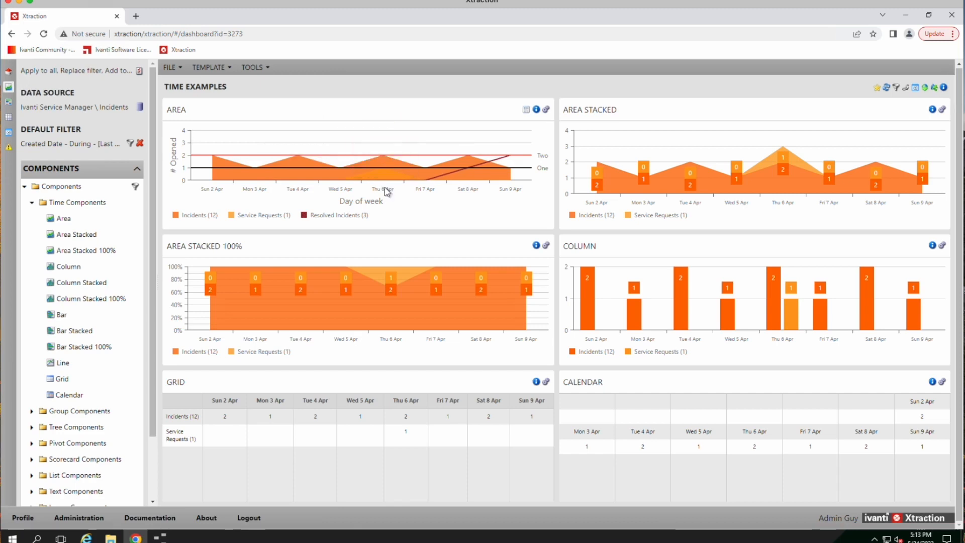
mouse_move(391, 165)
mouse_move(391, 188)
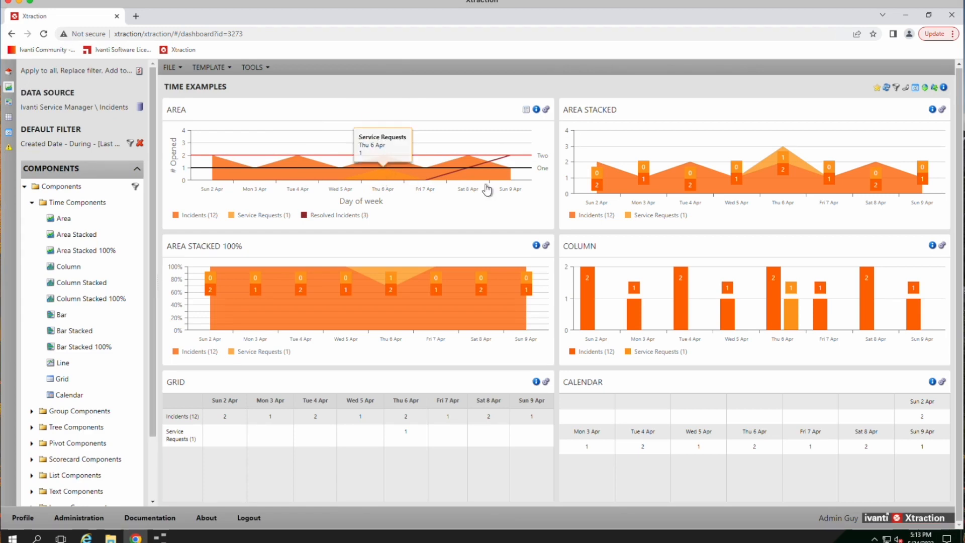
mouse_move(791, 177)
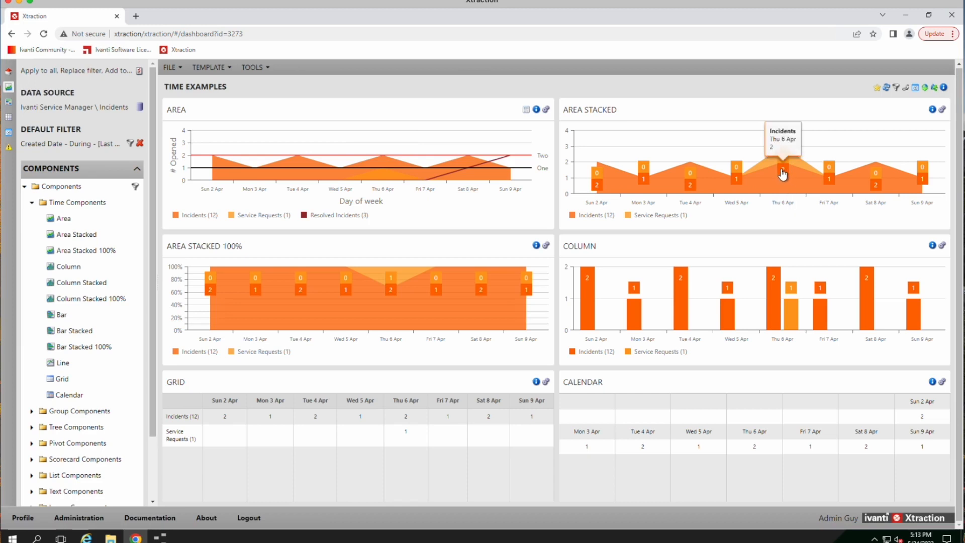
mouse_move(782, 158)
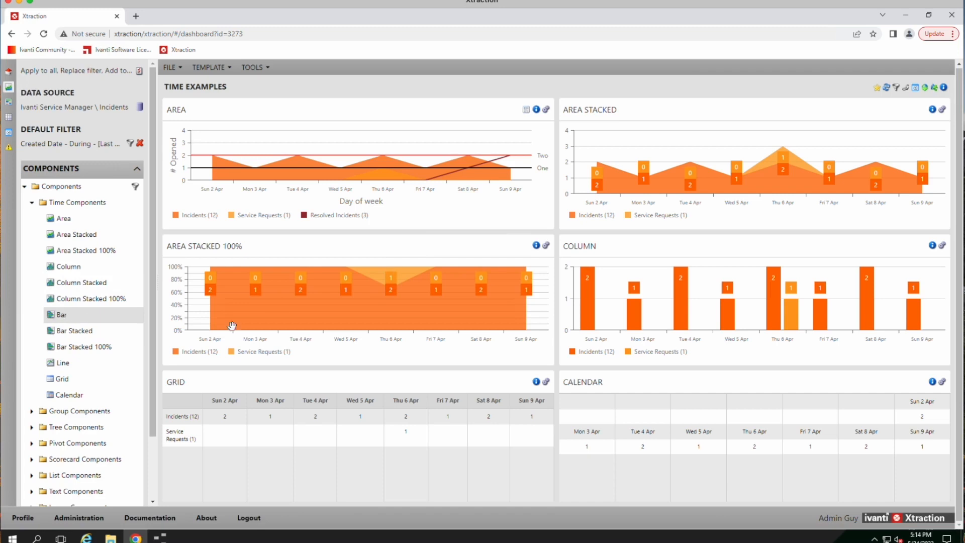
mouse_move(773, 314)
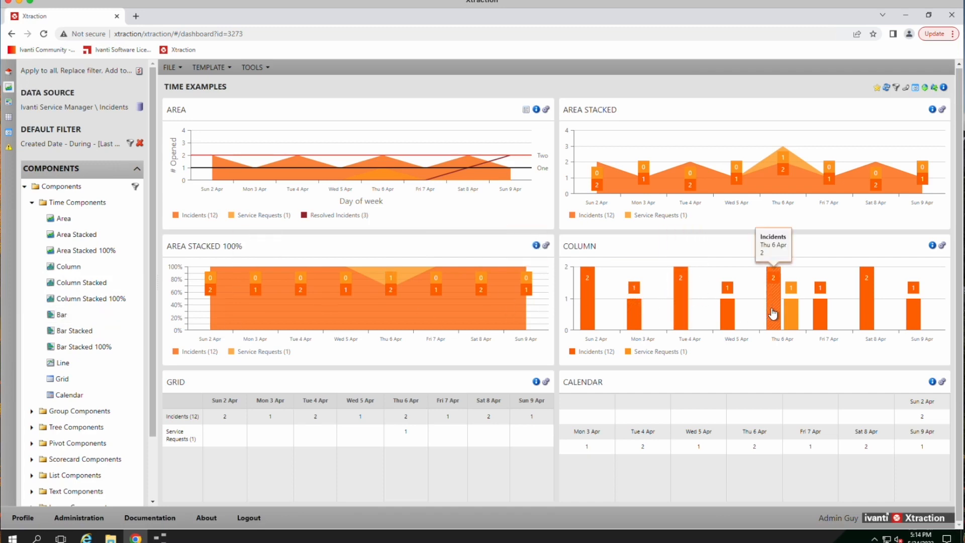
mouse_move(590, 332)
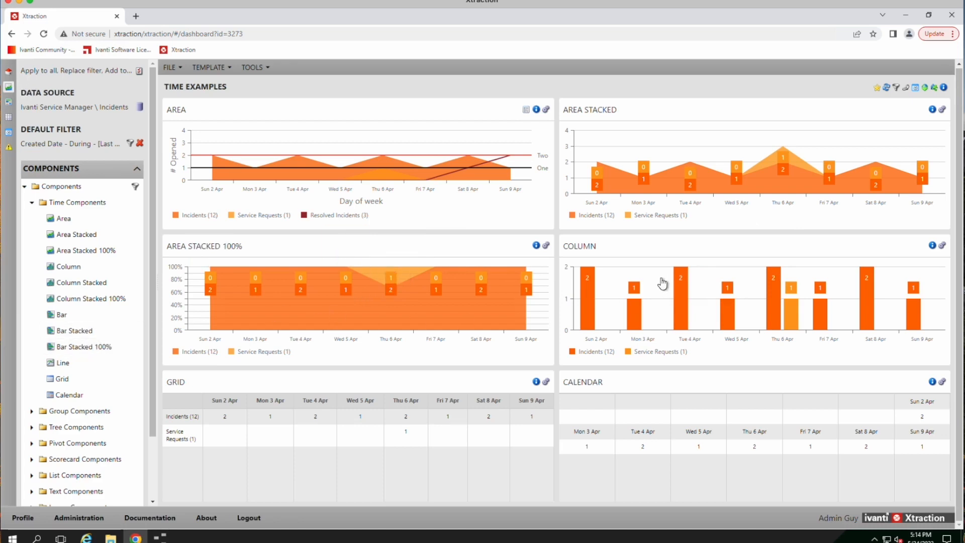
Replace the Area Stacked 100% chart on the dashboard with a new Column time component.
mouse_move(786, 164)
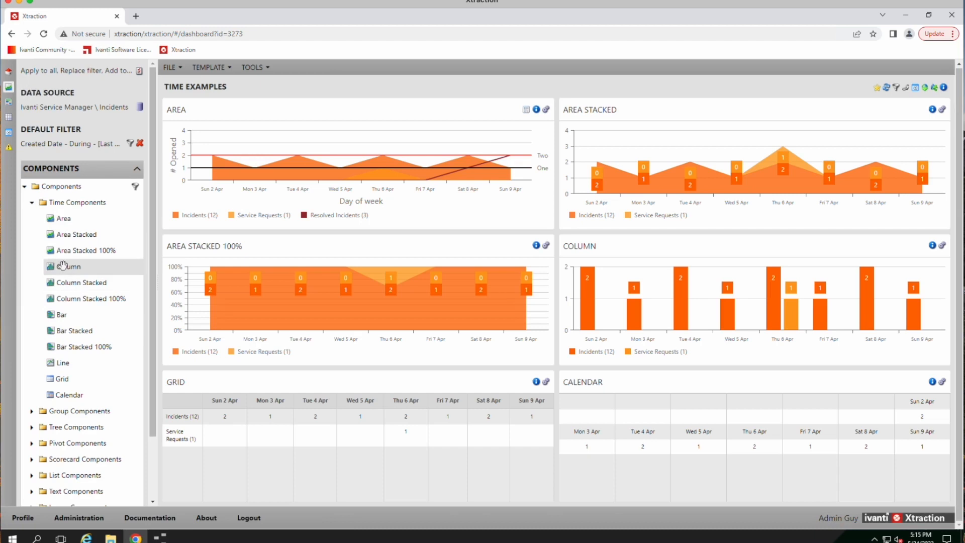
drag(63, 267, 336, 308)
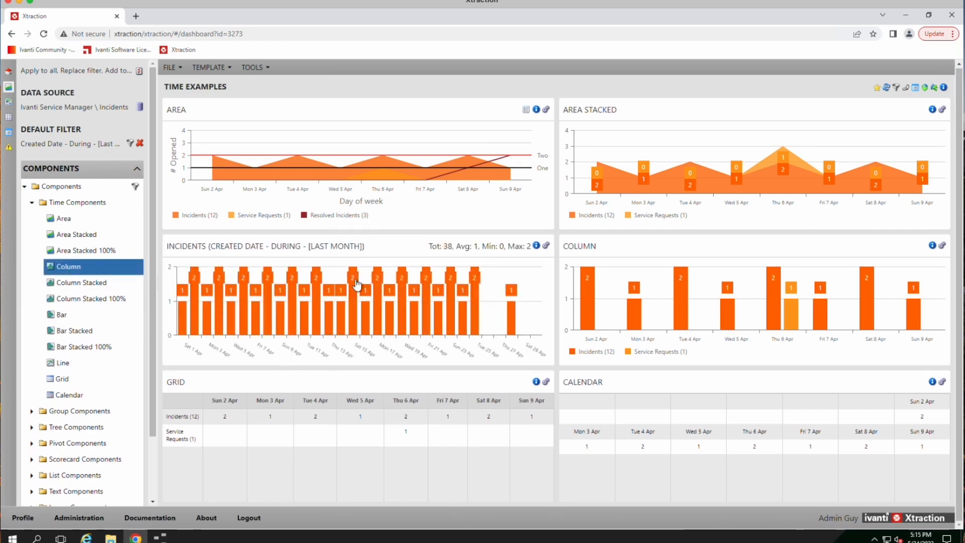
mouse_move(510, 327)
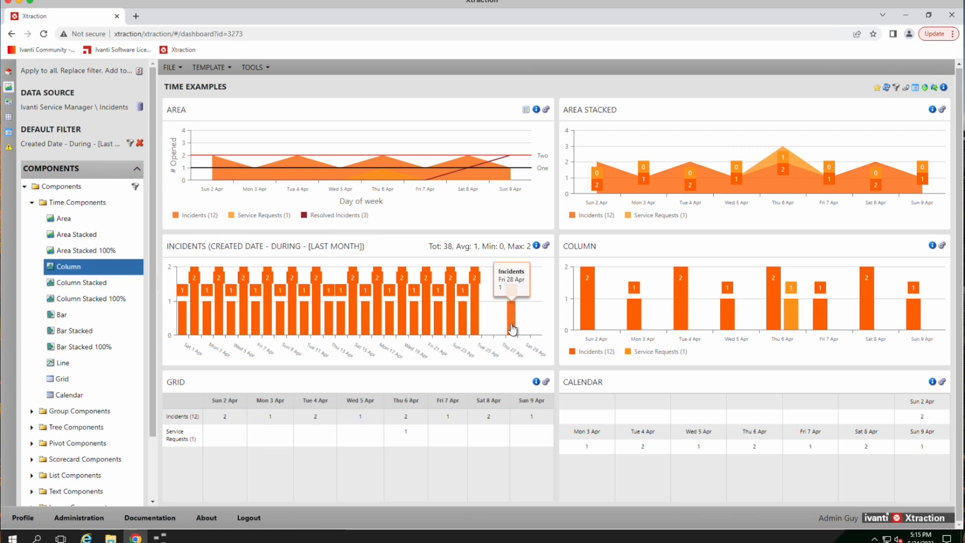
Switch the new Column component's Incidents series to a fixed date filter with a start date of 4/2/2023.
click(537, 247)
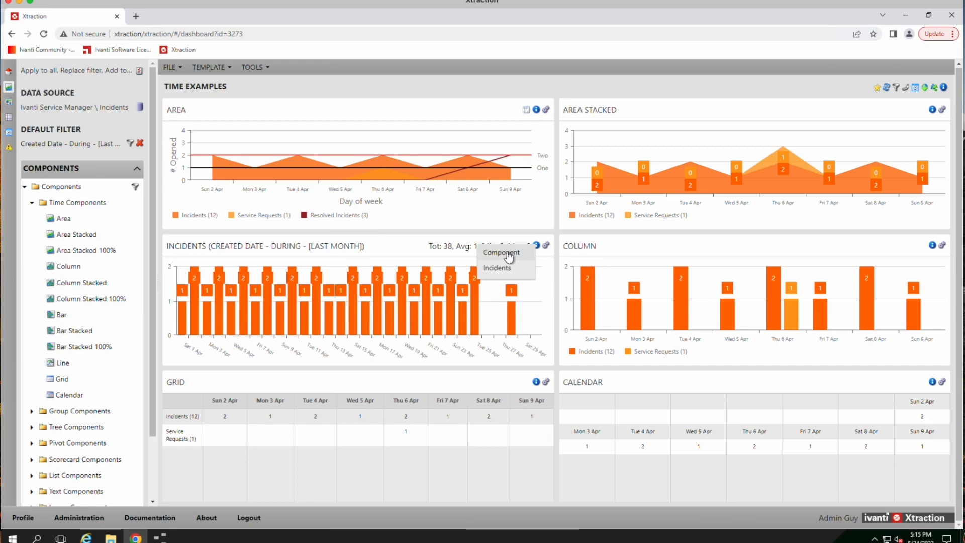
click(509, 257)
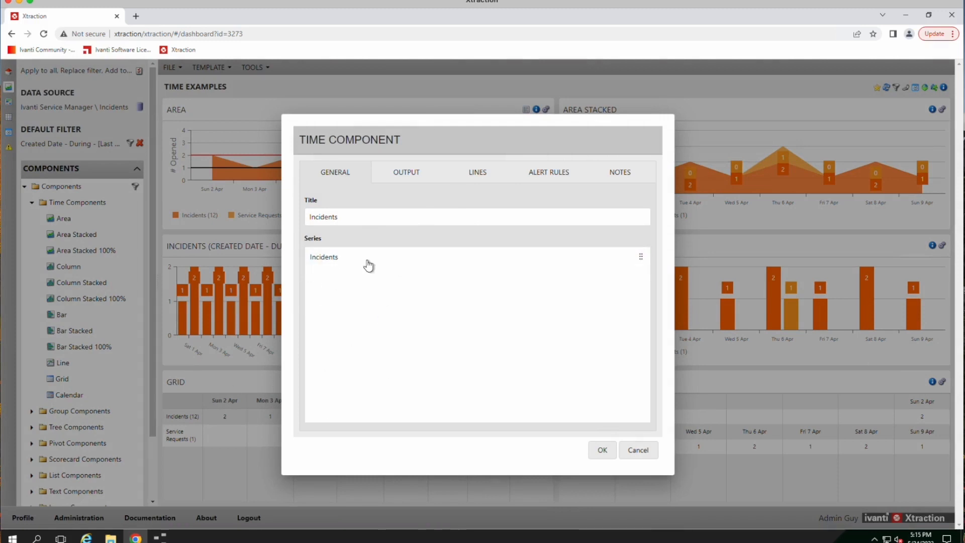
double_click(323, 259)
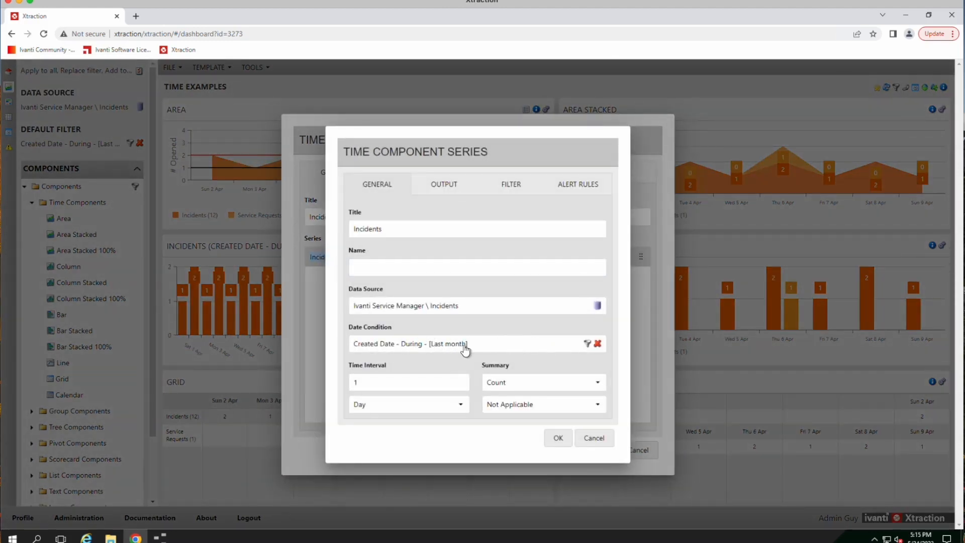
click(587, 344)
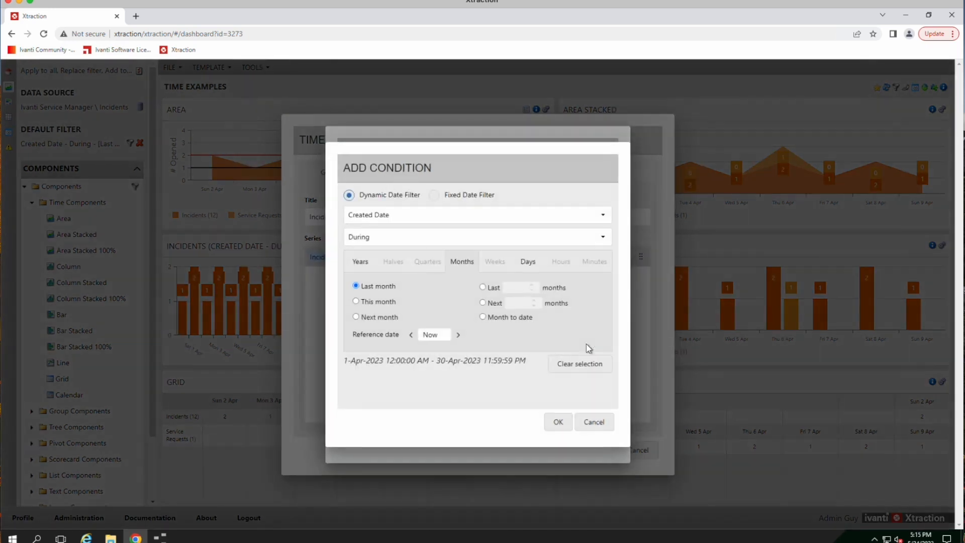
click(433, 195)
click(465, 279)
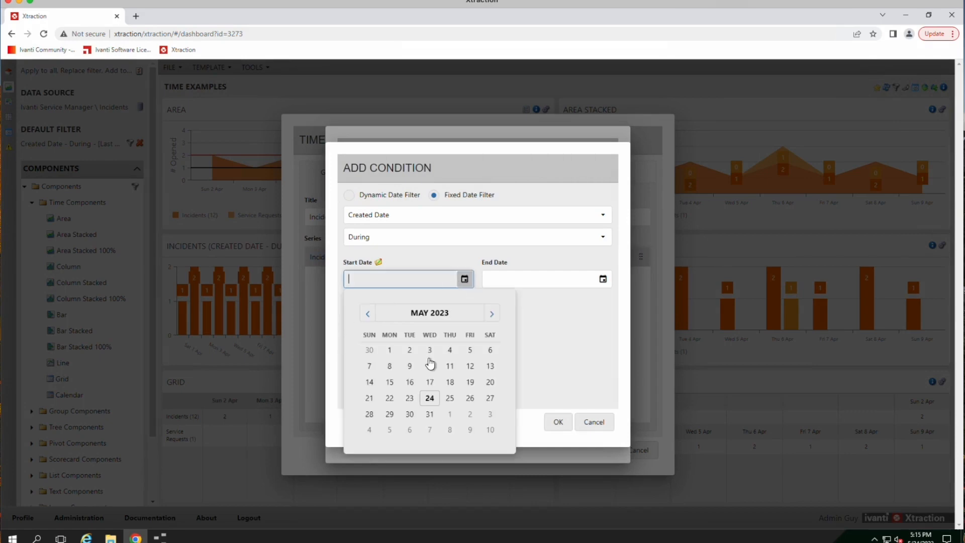
click(367, 313)
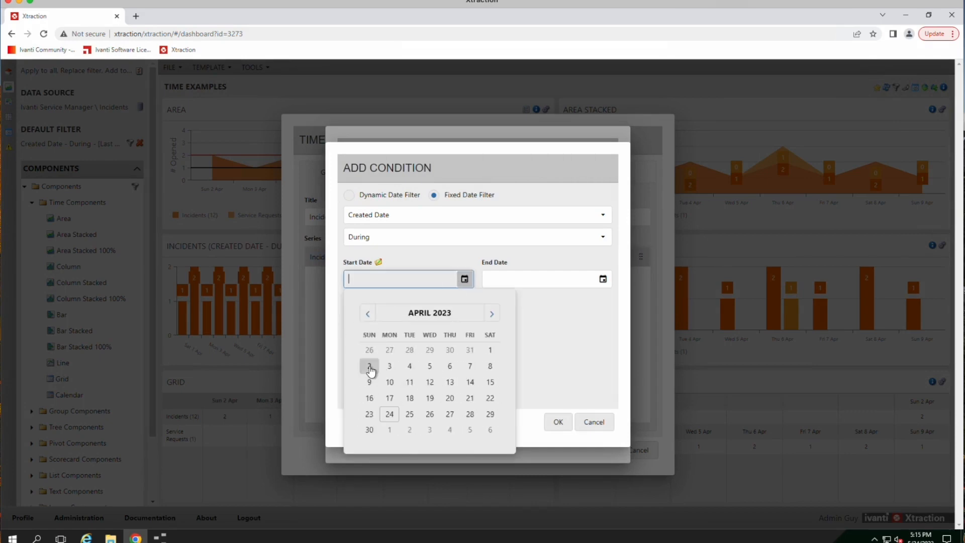
click(370, 367)
Set the fixed date filter's end date to 4/9/2023 and apply the series and component settings.
click(603, 280)
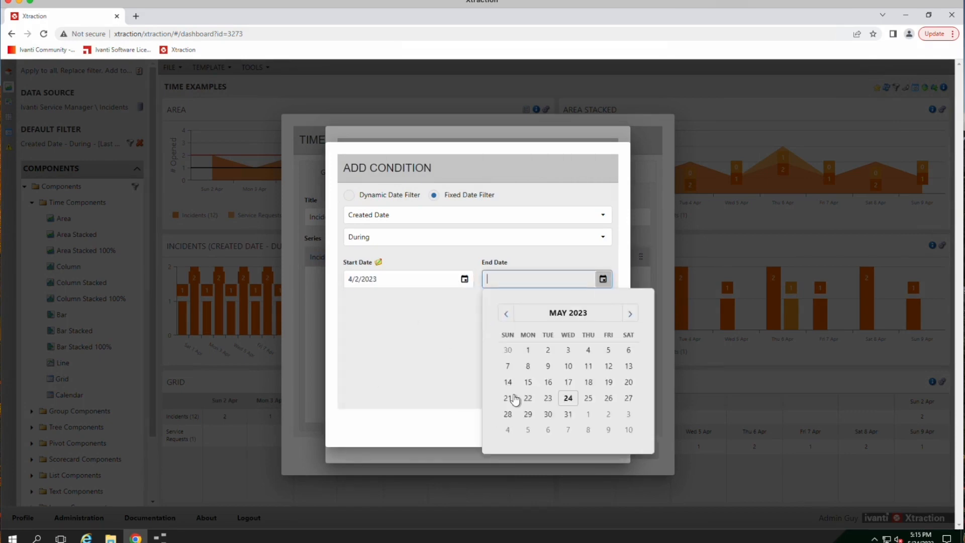
click(548, 366)
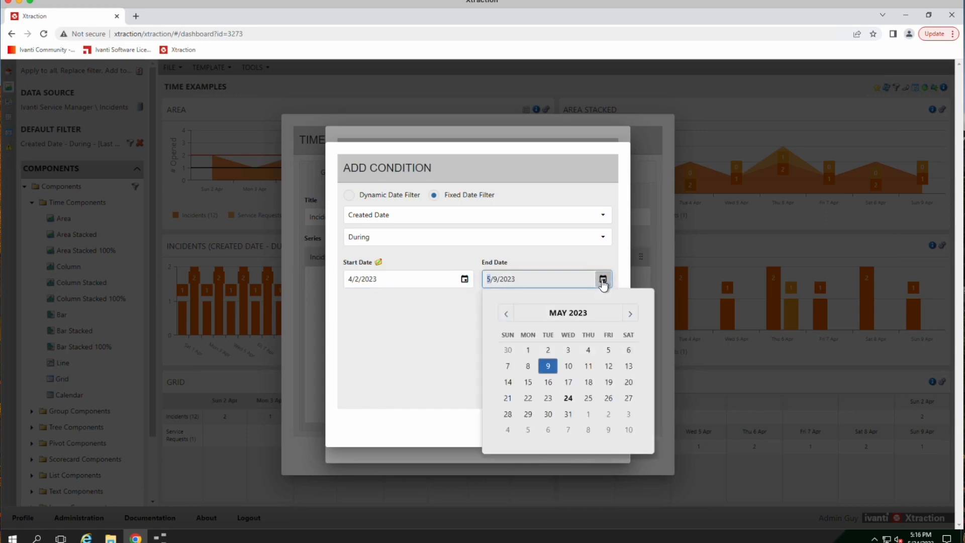
click(506, 314)
click(508, 383)
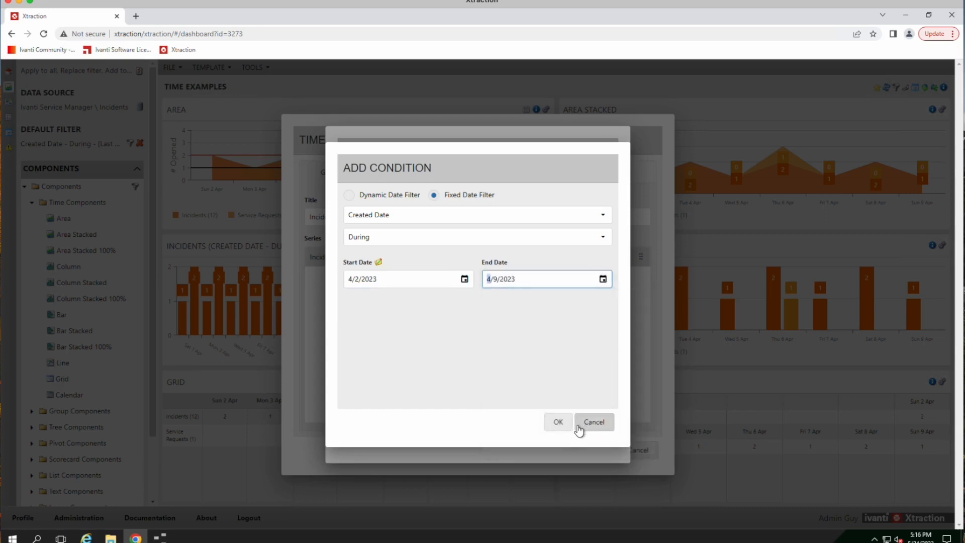
click(562, 423)
click(564, 440)
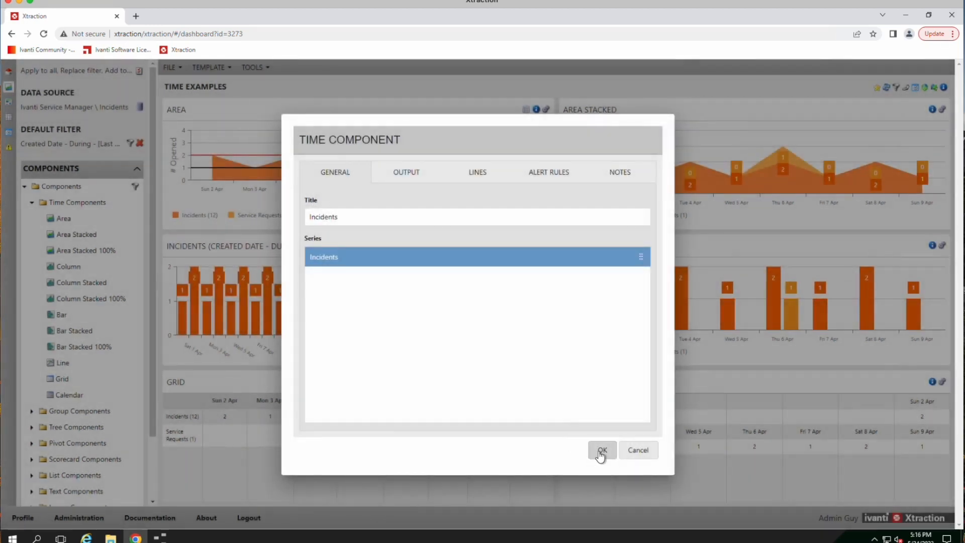
click(602, 449)
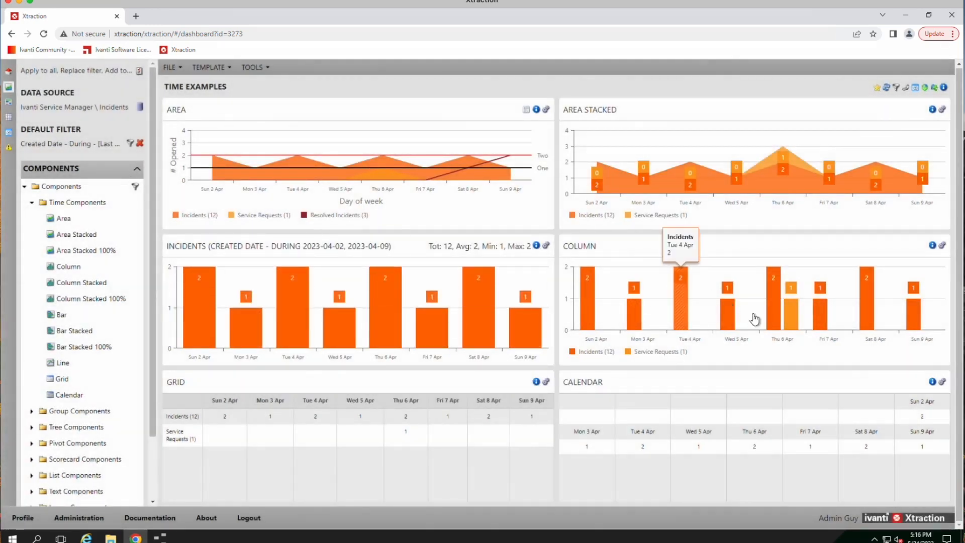
Change the Incidents series' date condition in the new column chart to Resolved Date and apply the settings.
click(546, 246)
click(495, 248)
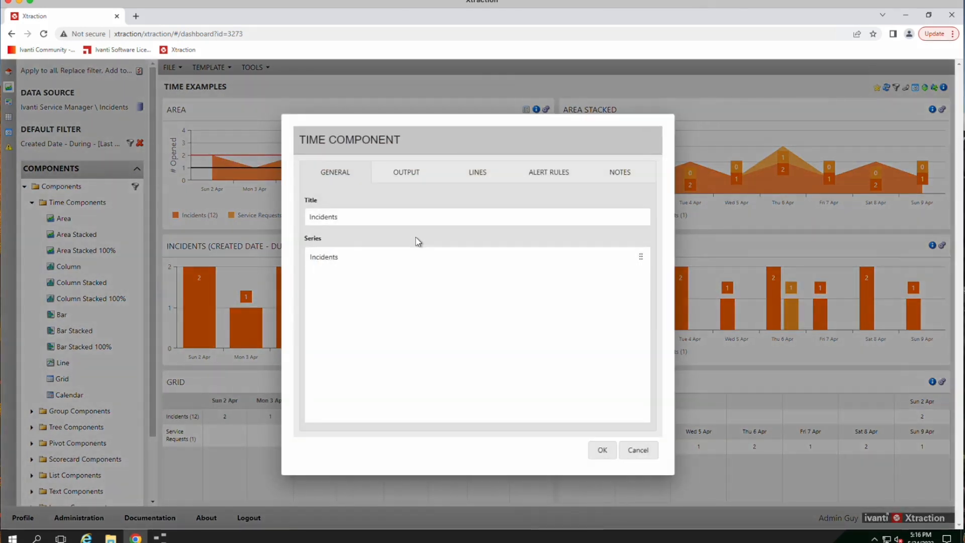
click(391, 267)
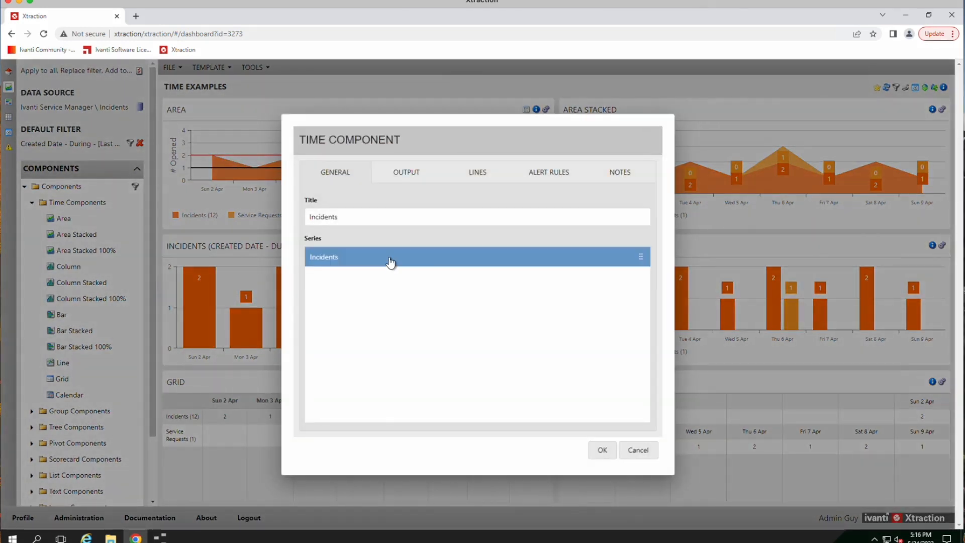
double_click(389, 262)
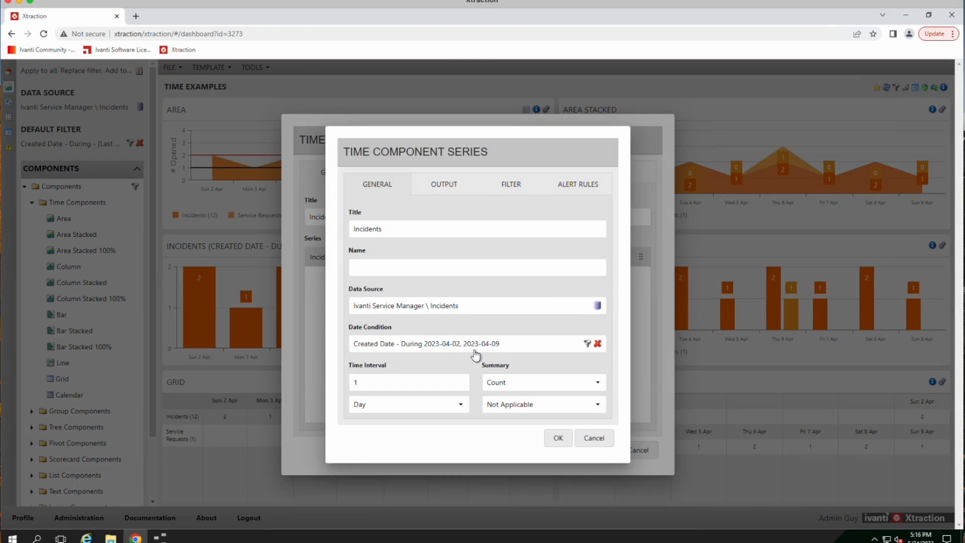
click(587, 345)
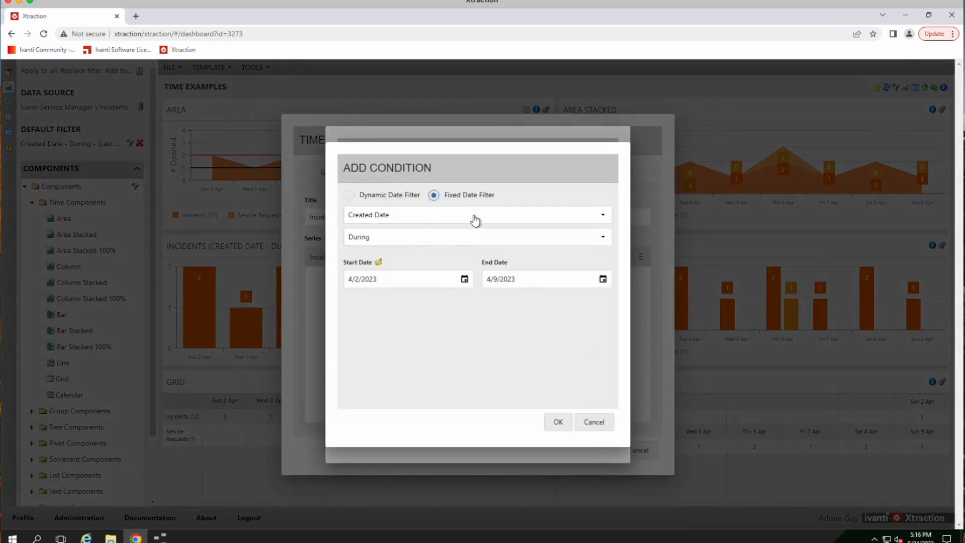
click(459, 217)
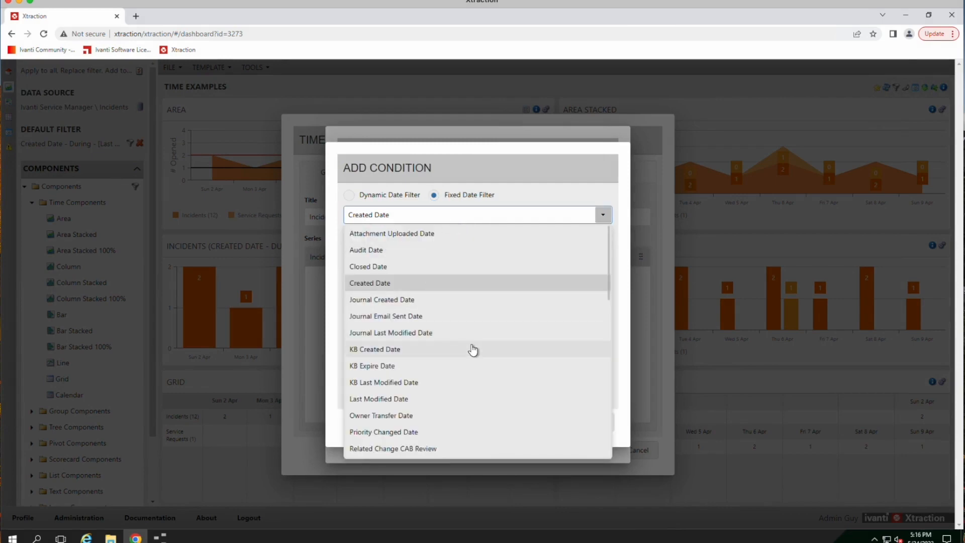
scroll(452, 330, down, 10)
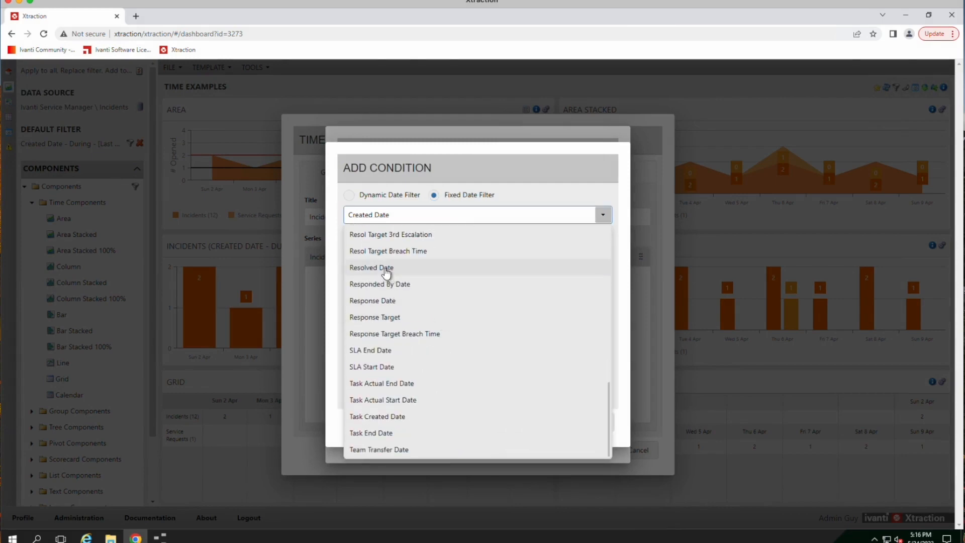
click(386, 269)
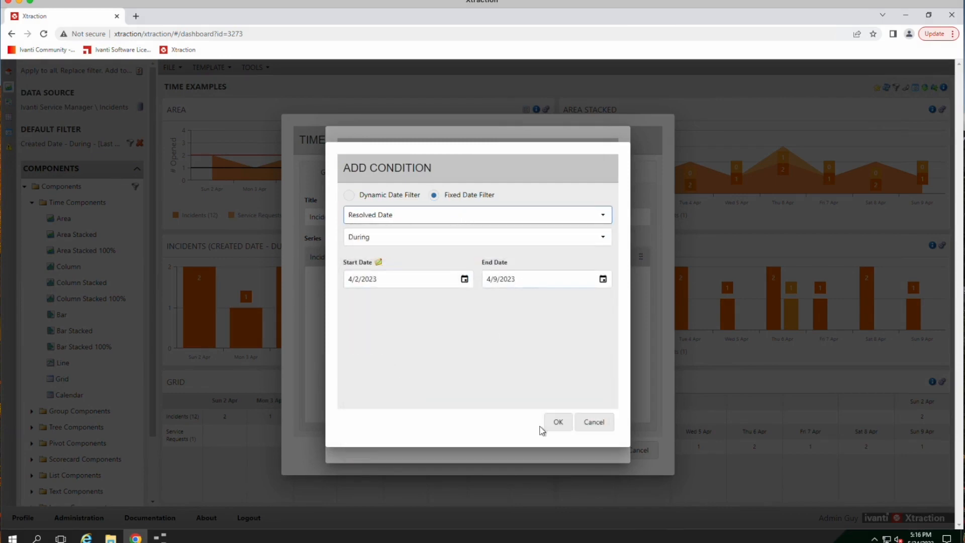
click(558, 421)
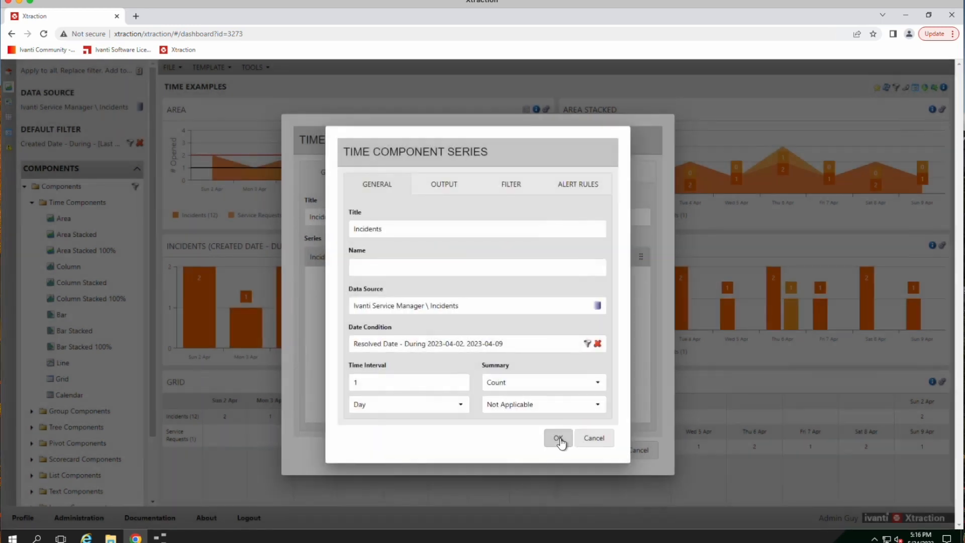
click(559, 439)
click(601, 451)
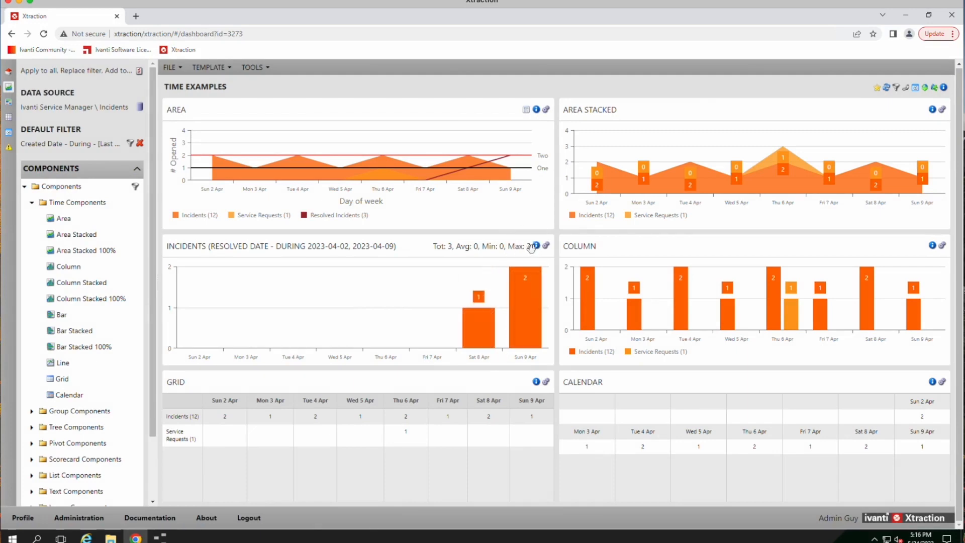
Set the Incidents series' time interval to 2 days in the new column chart and apply it.
click(537, 247)
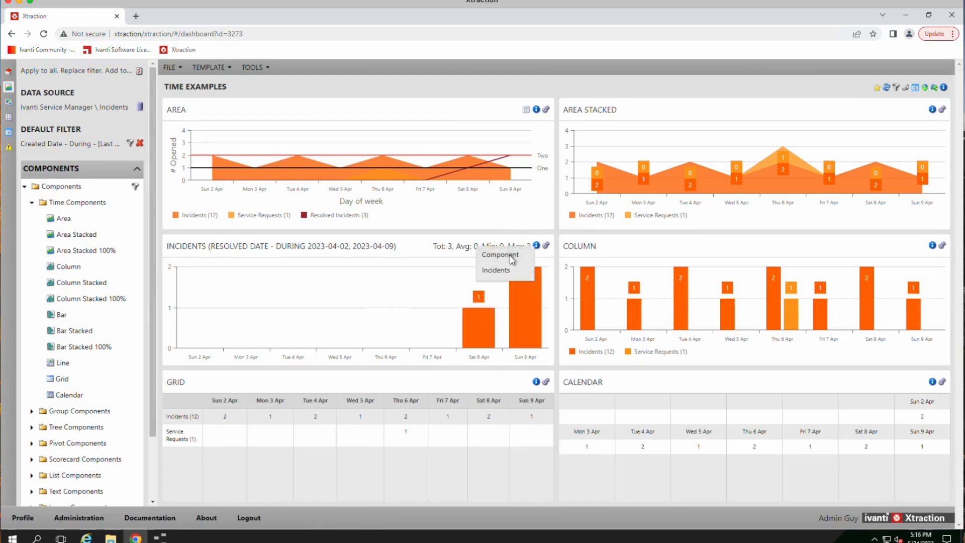
click(509, 260)
double_click(368, 267)
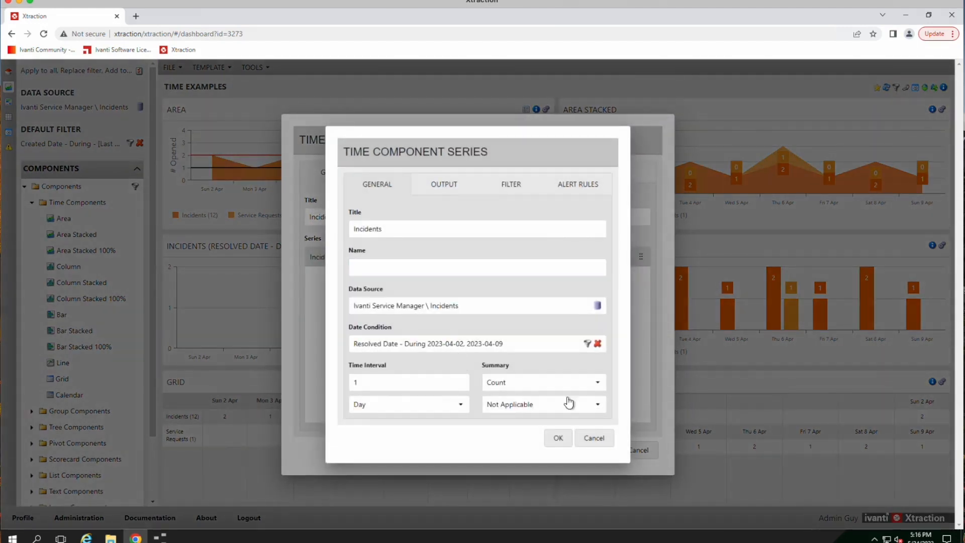
double_click(372, 381)
text(2)
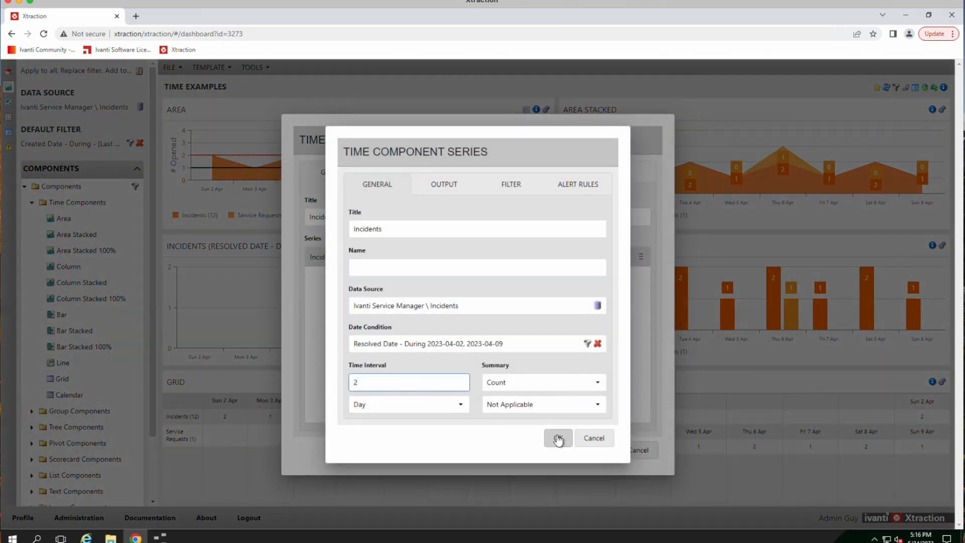
click(558, 438)
click(603, 448)
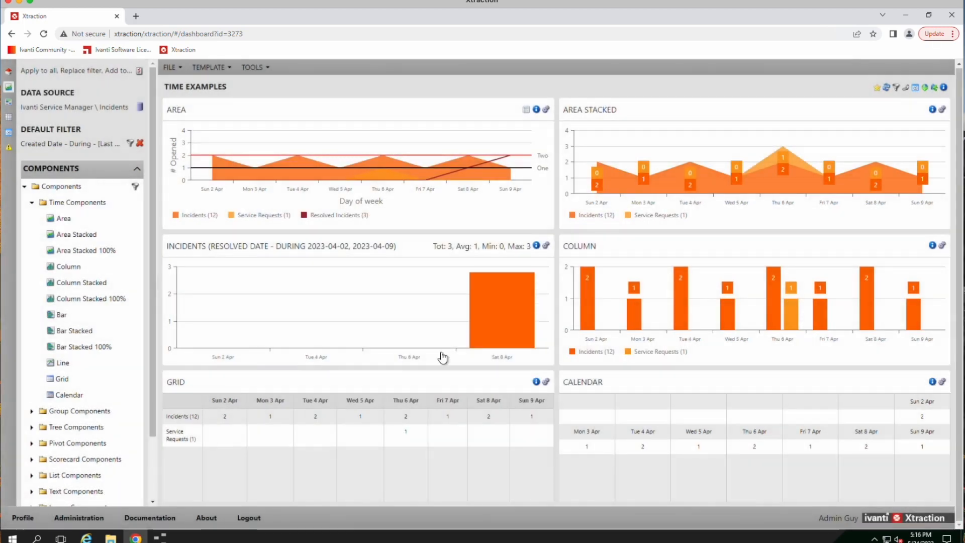
Set the Incidents series of the new column chart to summarise by the Sum of Closed Duration (Hrs).
click(536, 247)
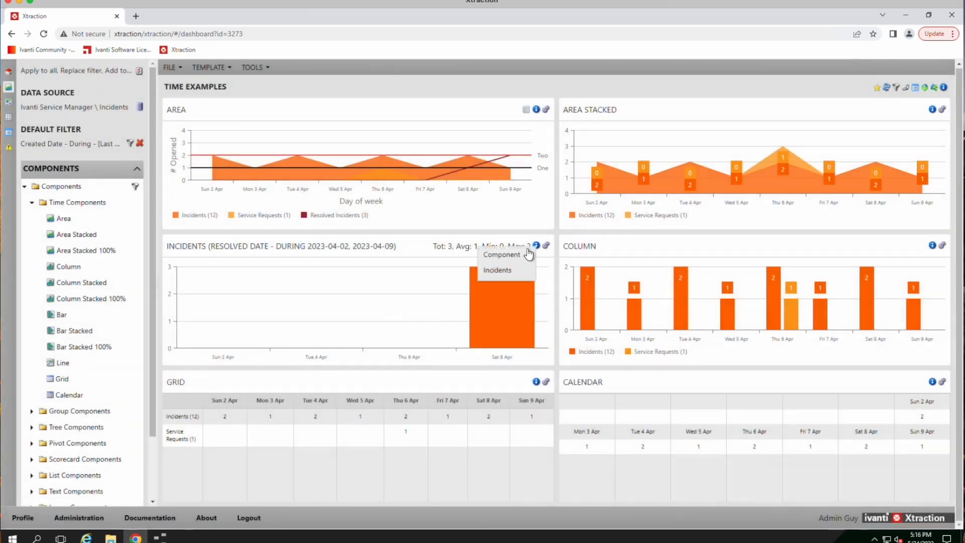
click(503, 253)
double_click(373, 267)
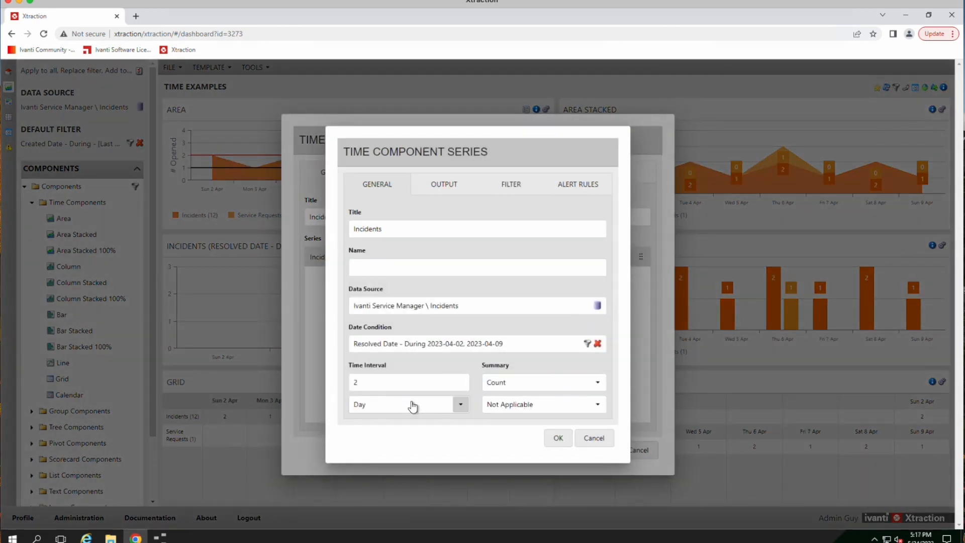
click(598, 384)
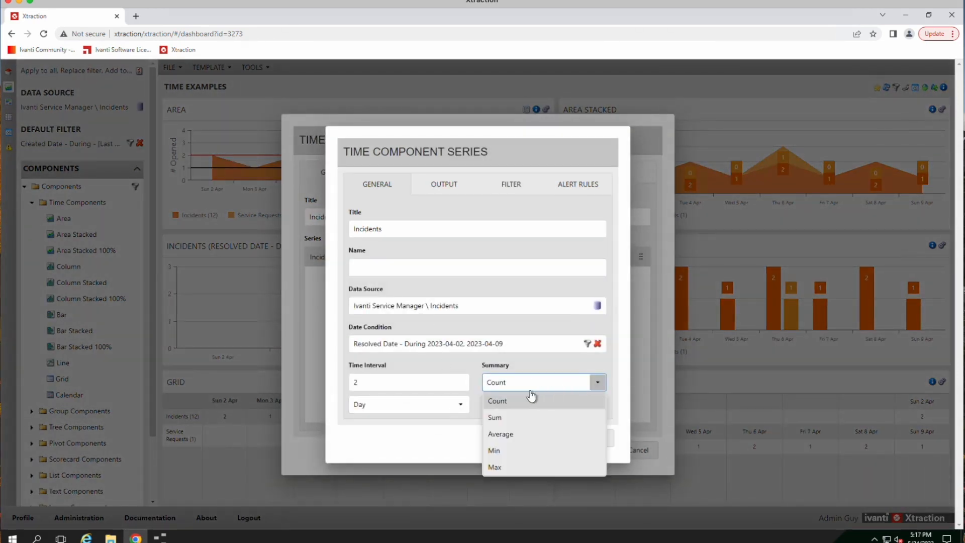
click(497, 420)
click(597, 404)
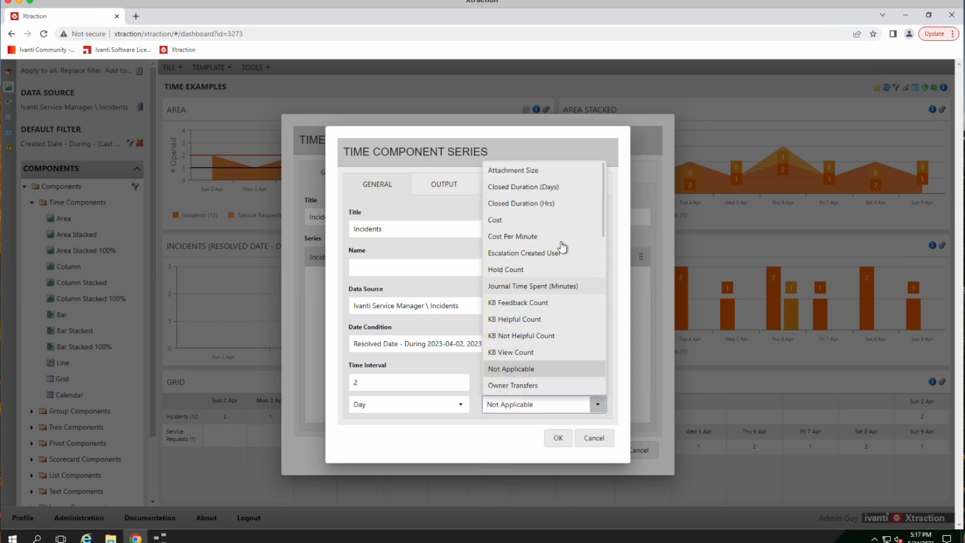
click(540, 204)
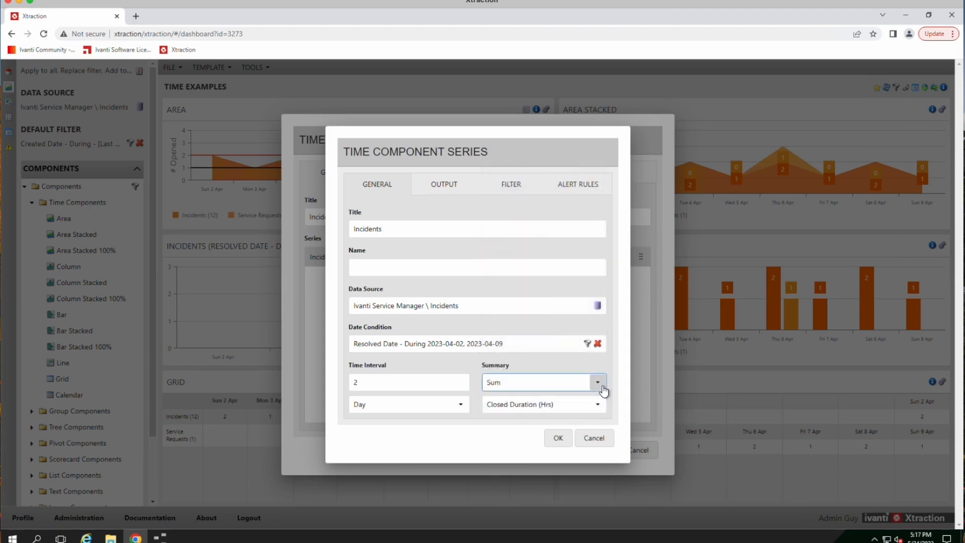
Change the series' summary function to Average and its time interval to 1 day.
click(597, 382)
click(501, 433)
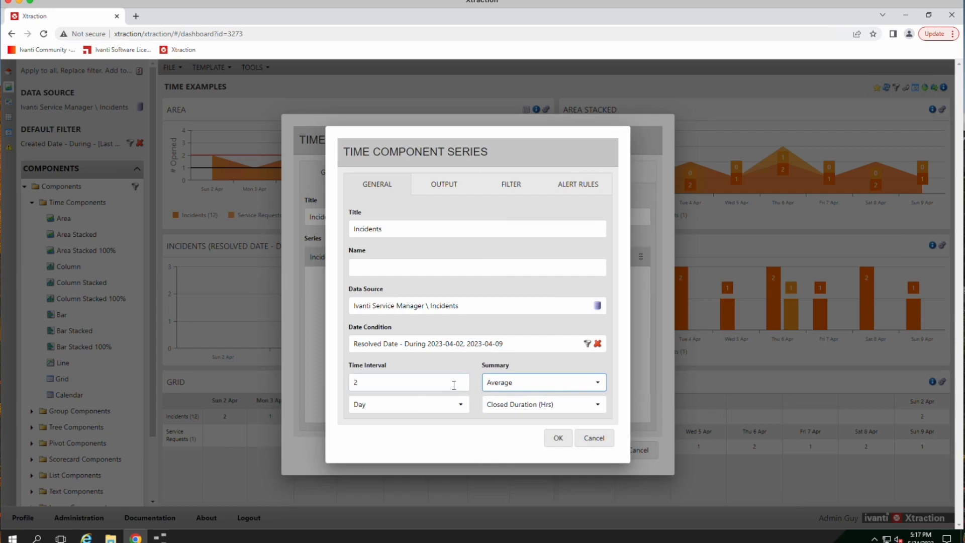
drag(404, 384, 296, 376)
text(1)
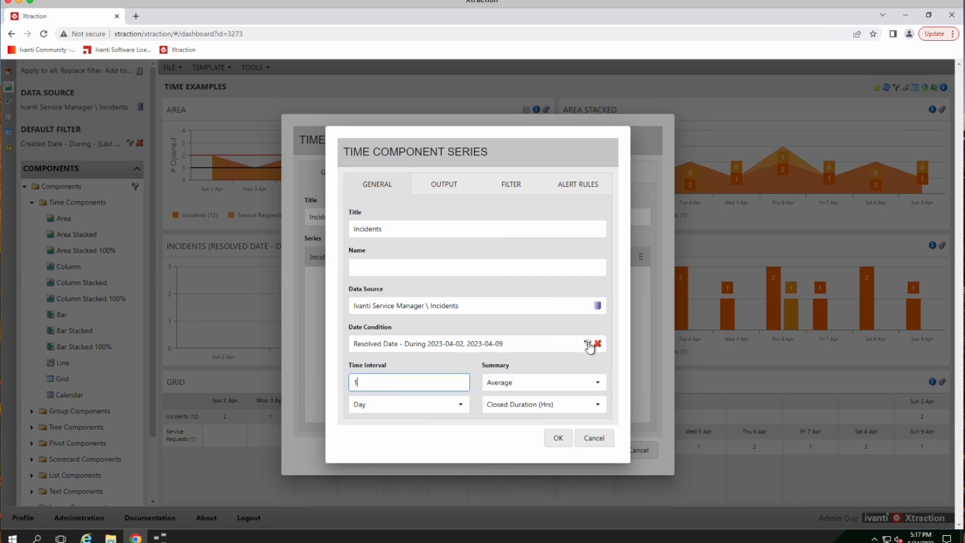
Change the Incidents series' fixed date condition to Created Date and apply the series and component settings.
click(588, 344)
click(603, 216)
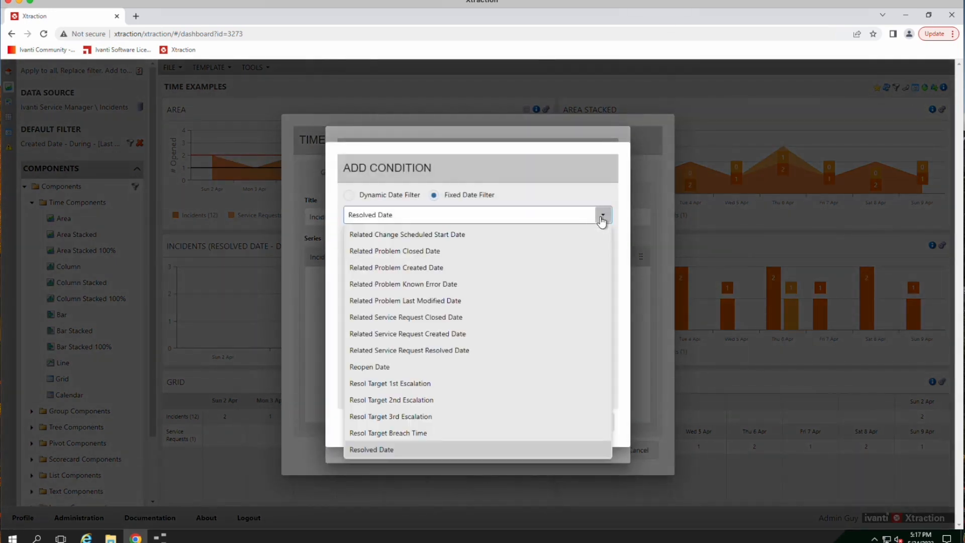
scroll(422, 272, up, 10)
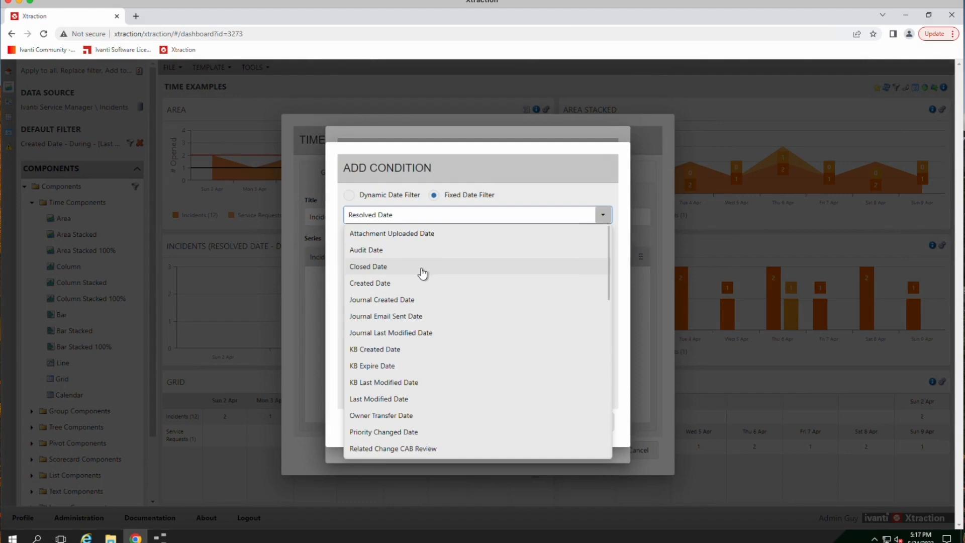
click(378, 284)
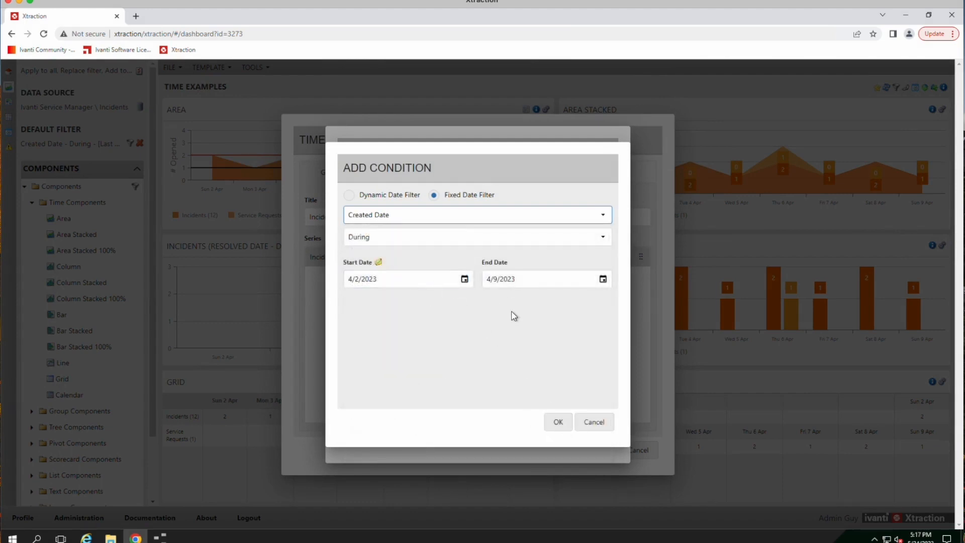
click(557, 423)
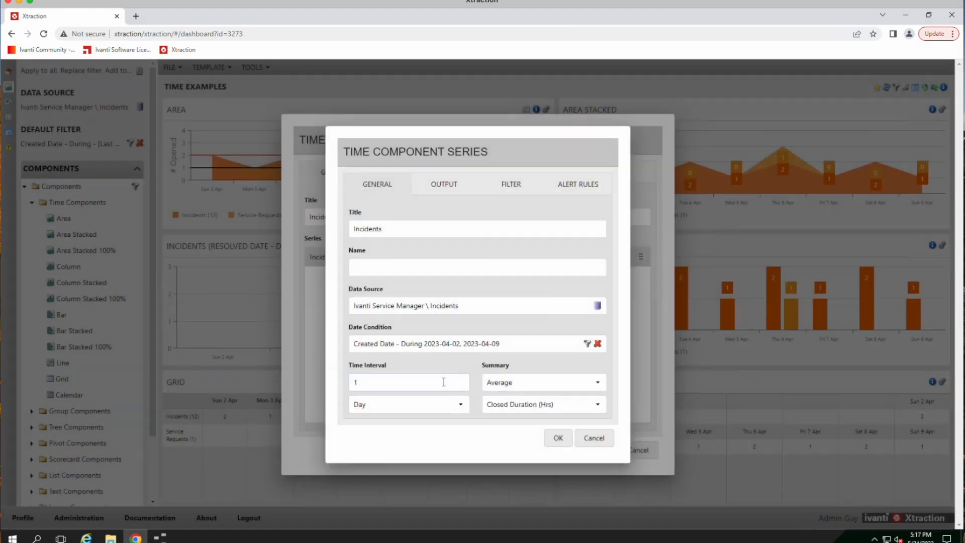
click(558, 440)
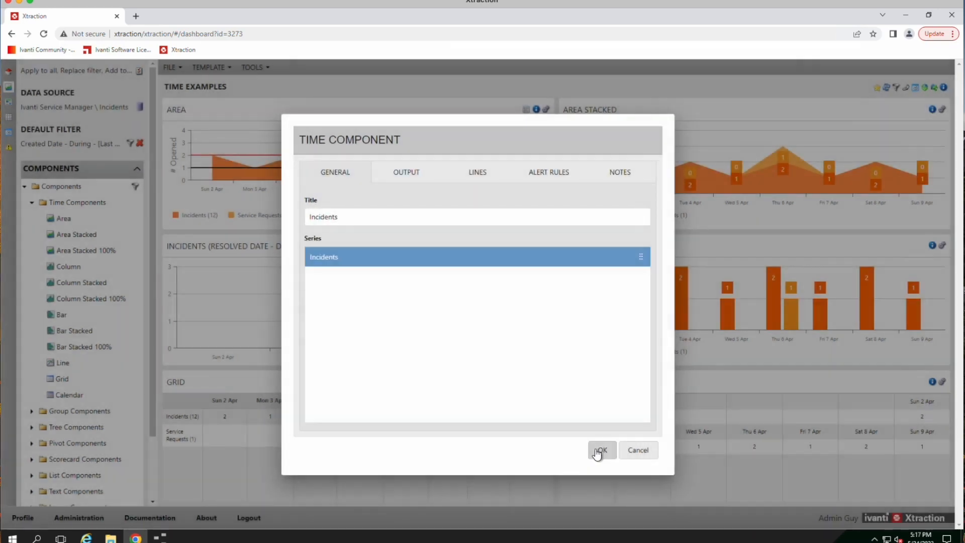
click(601, 451)
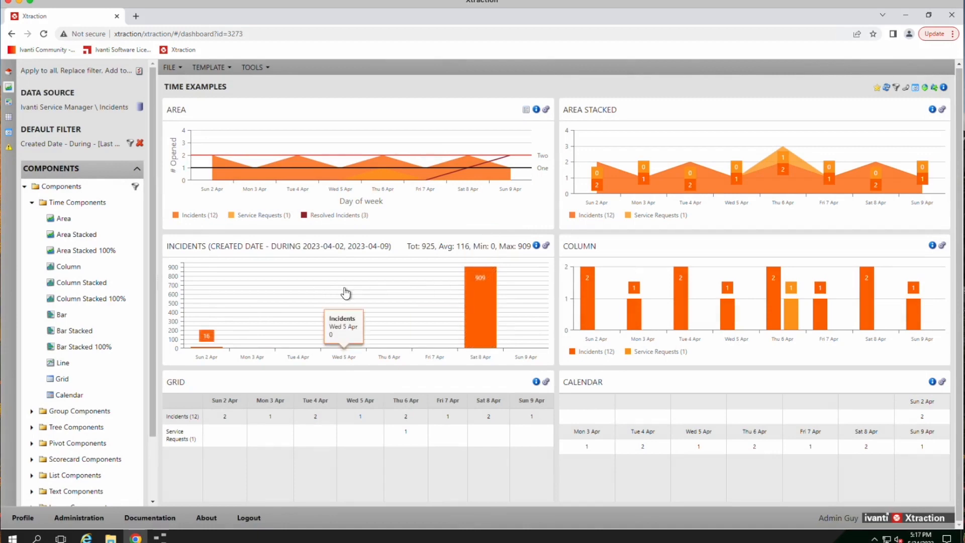
Create a standard filter for the Incidents series of the new column chart.
mouse_move(480, 279)
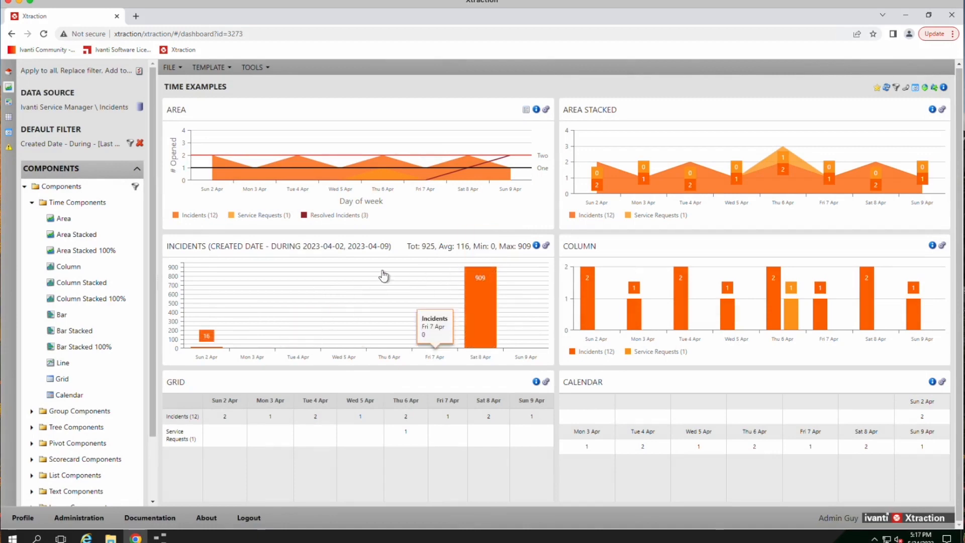
mouse_move(217, 352)
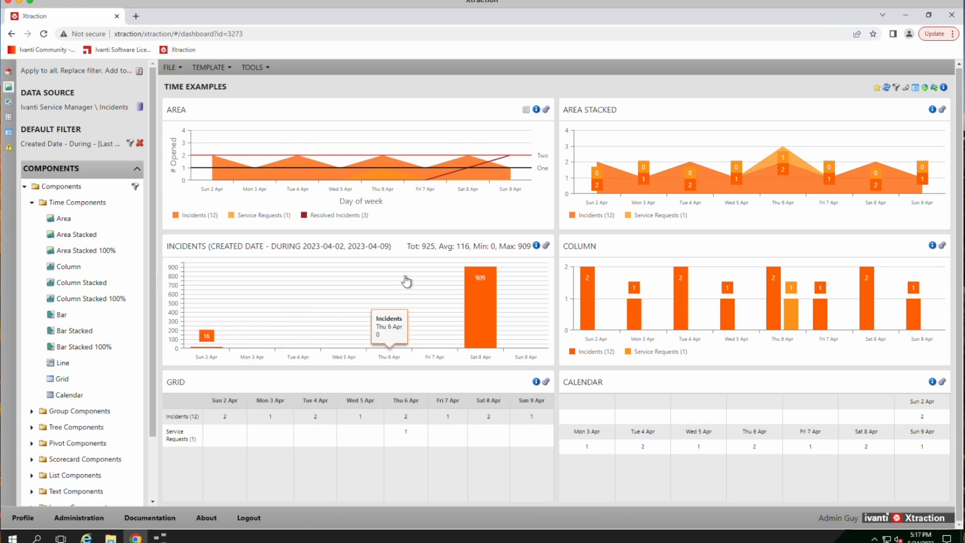
click(536, 246)
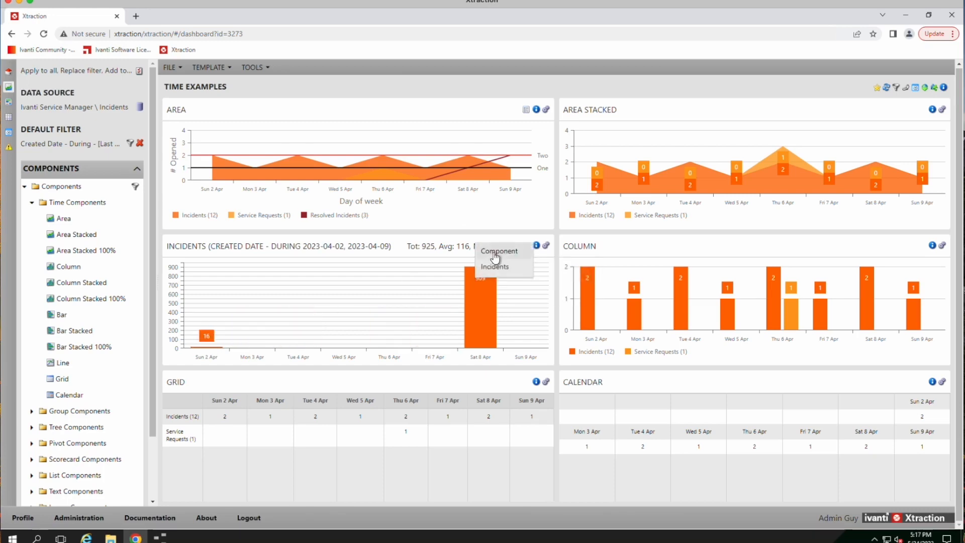
click(492, 256)
double_click(329, 260)
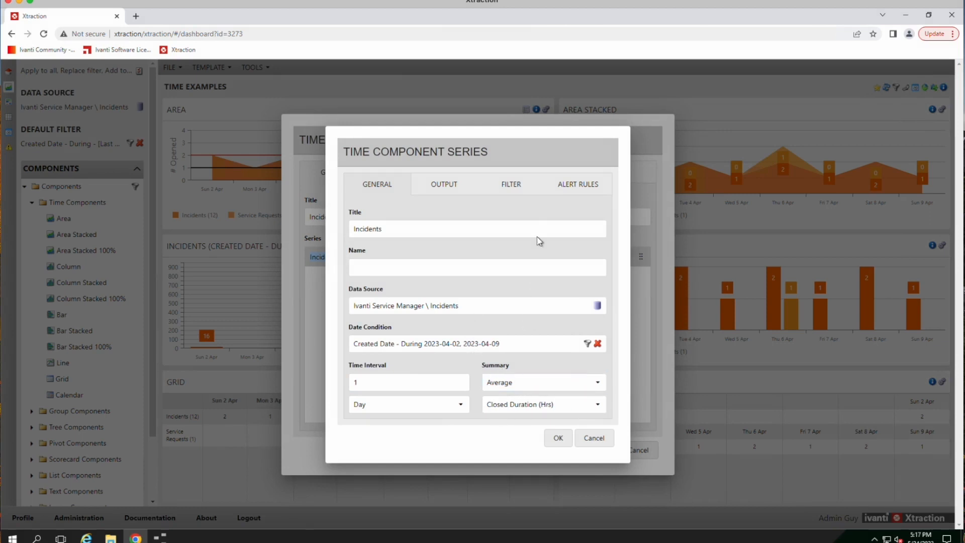
click(517, 191)
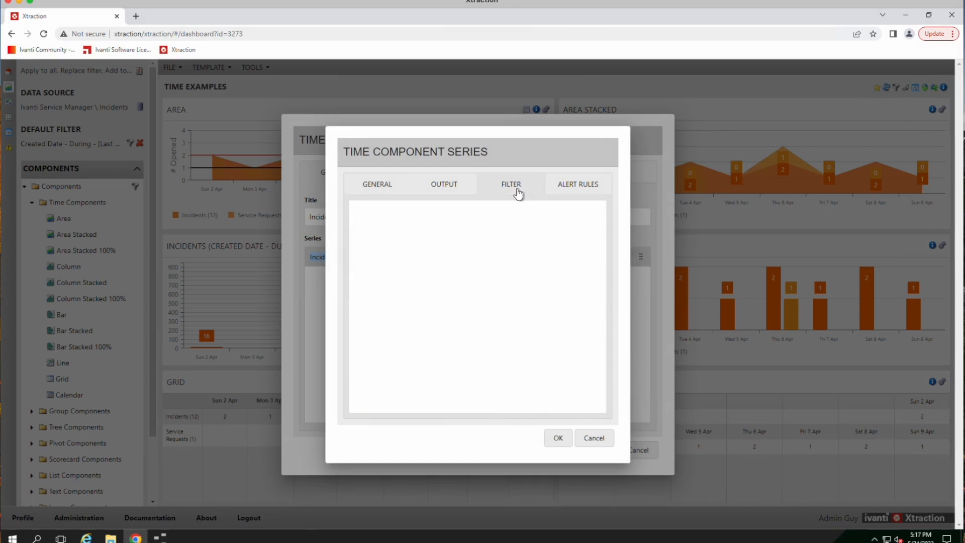
right_click(409, 236)
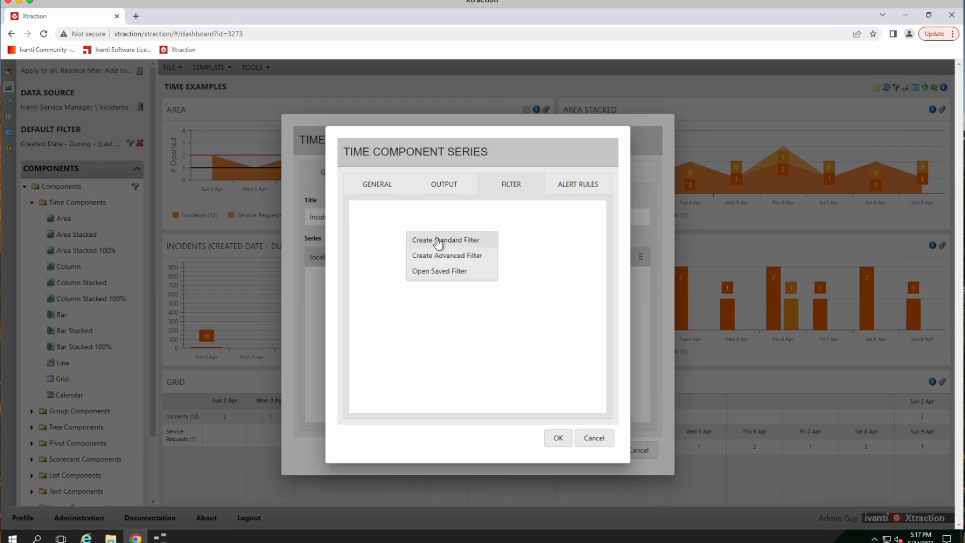
click(436, 242)
click(390, 212)
right_click(390, 213)
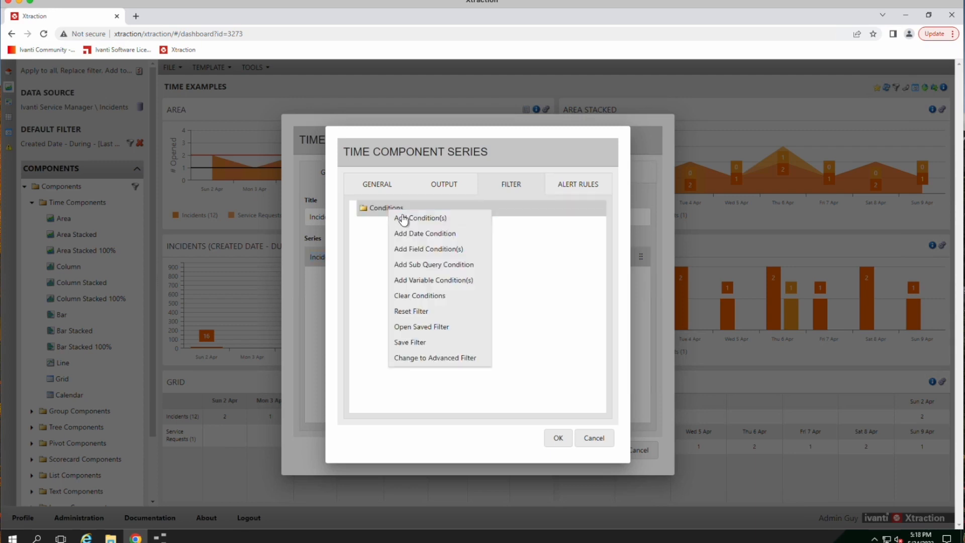
Add the filter condition Owner Team Equals Accounting to the Incidents series and apply the settings to the chart.
click(405, 217)
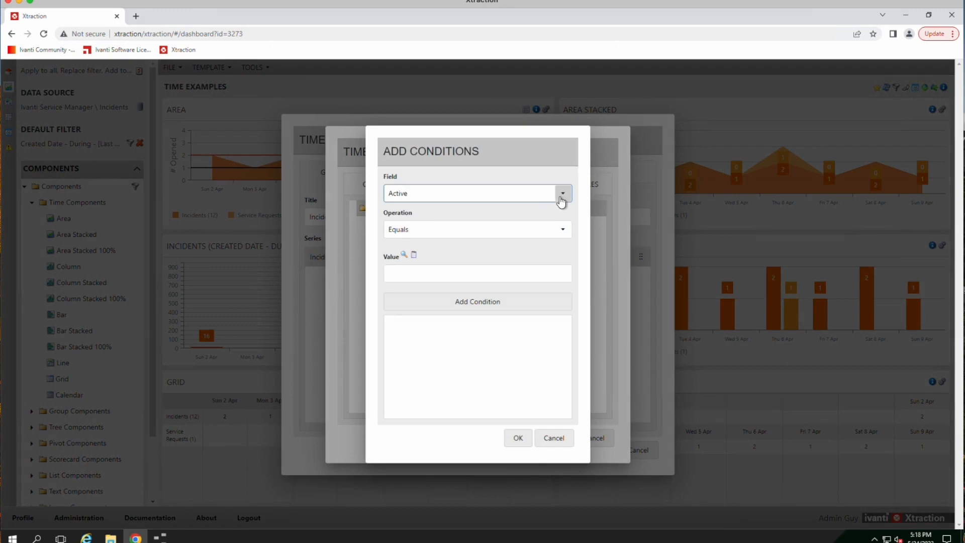
click(562, 200)
key(o)
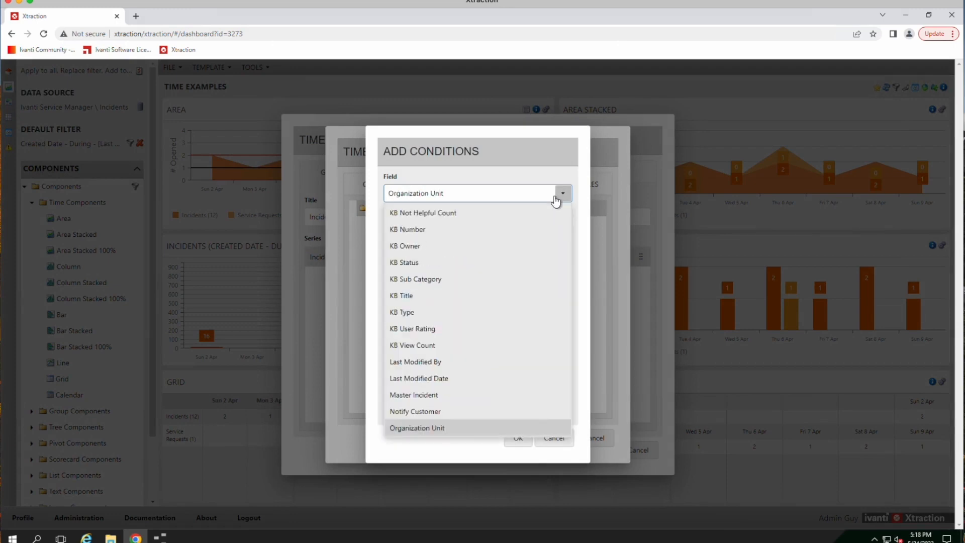
scroll(478, 390, down, 4)
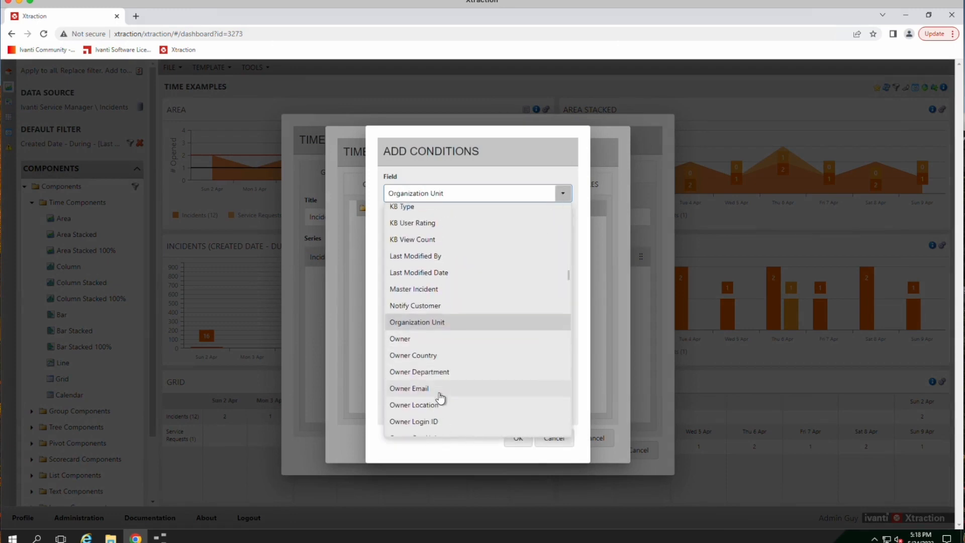
scroll(441, 398, down, 5)
click(441, 378)
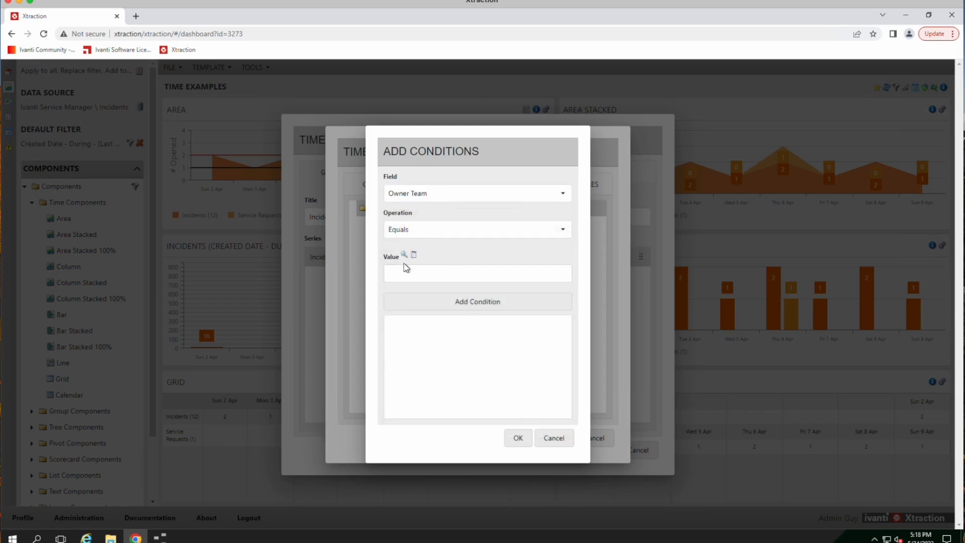
click(410, 256)
click(540, 197)
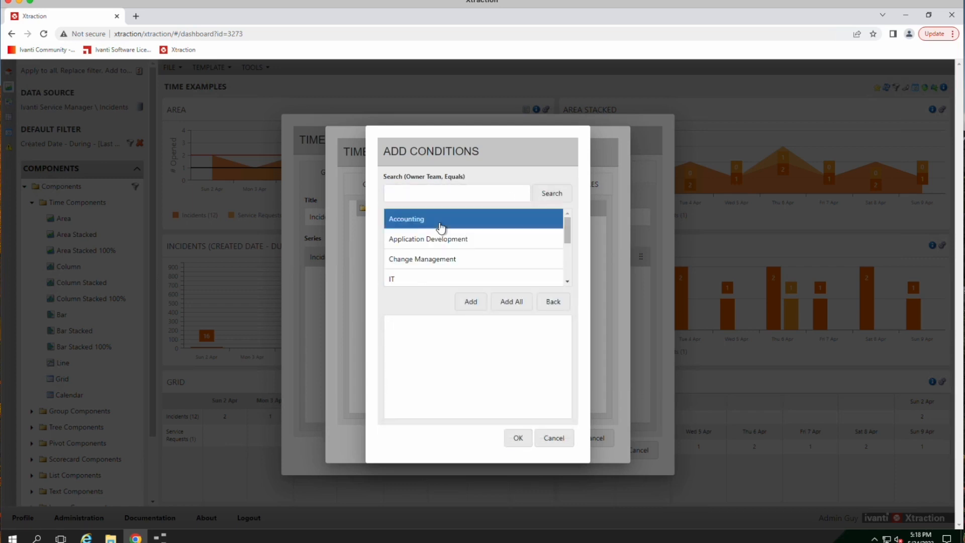
double_click(439, 224)
click(518, 438)
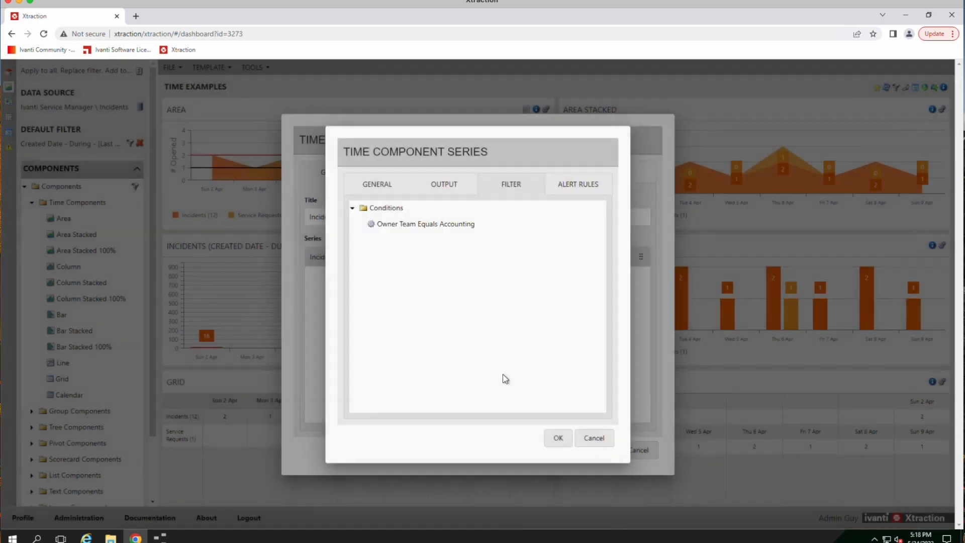
click(562, 437)
click(603, 450)
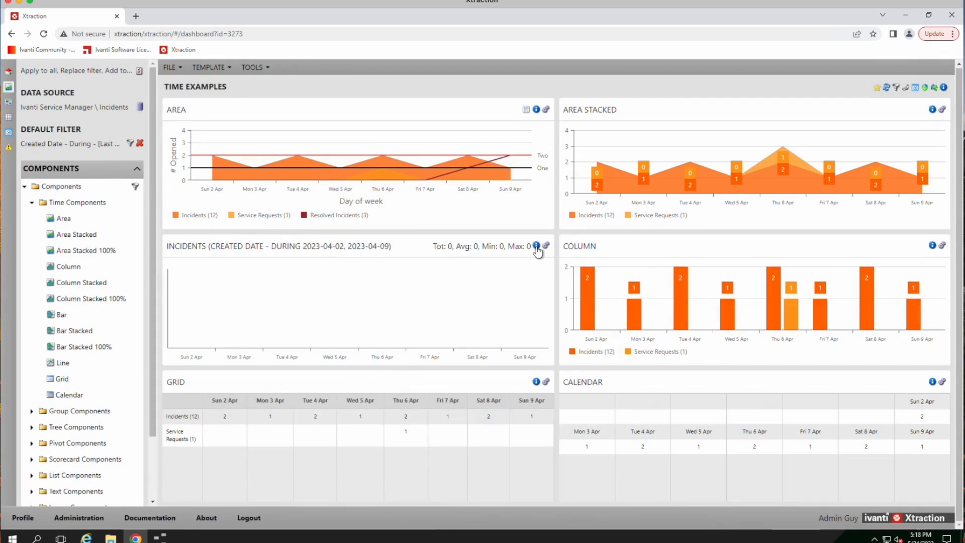
Review the Incidents column chart's component summary and the filter conditions of its series.
mouse_move(537, 246)
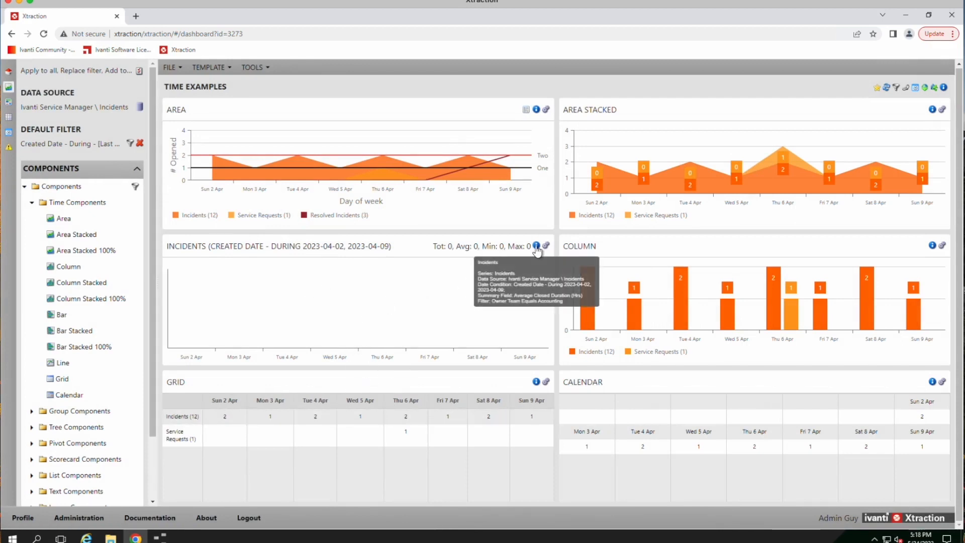
click(537, 247)
click(512, 268)
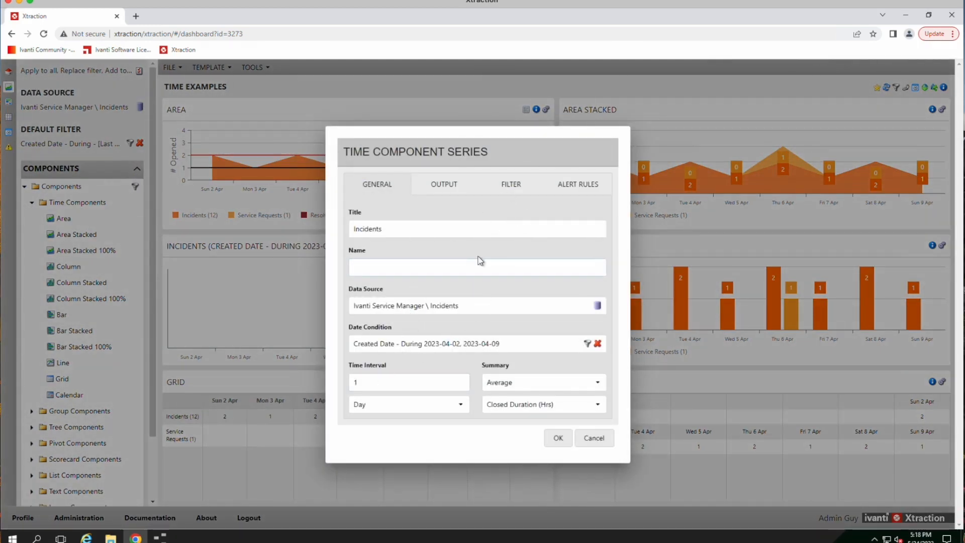
click(516, 190)
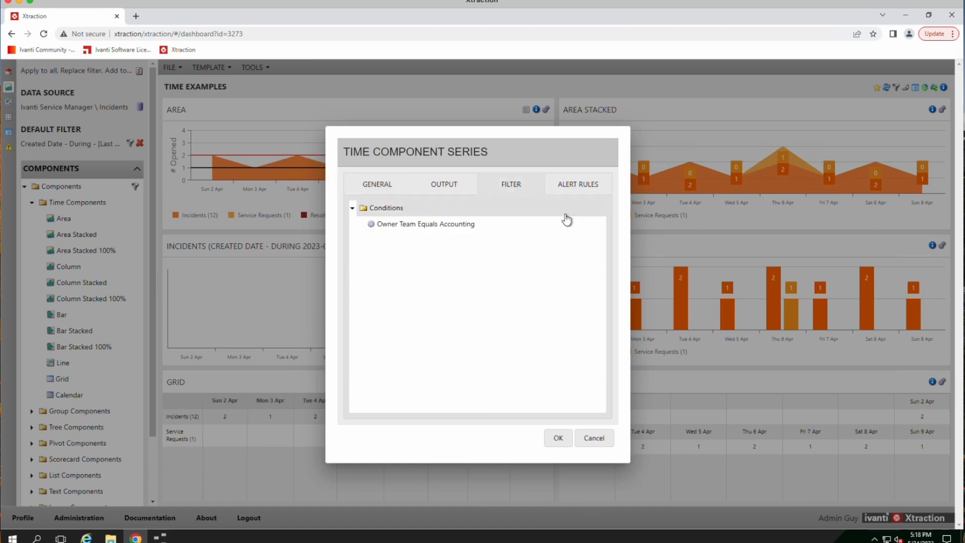
Examine the options of a new alert rule for the Incidents series, cancel the rule and return to the general settings.
click(571, 190)
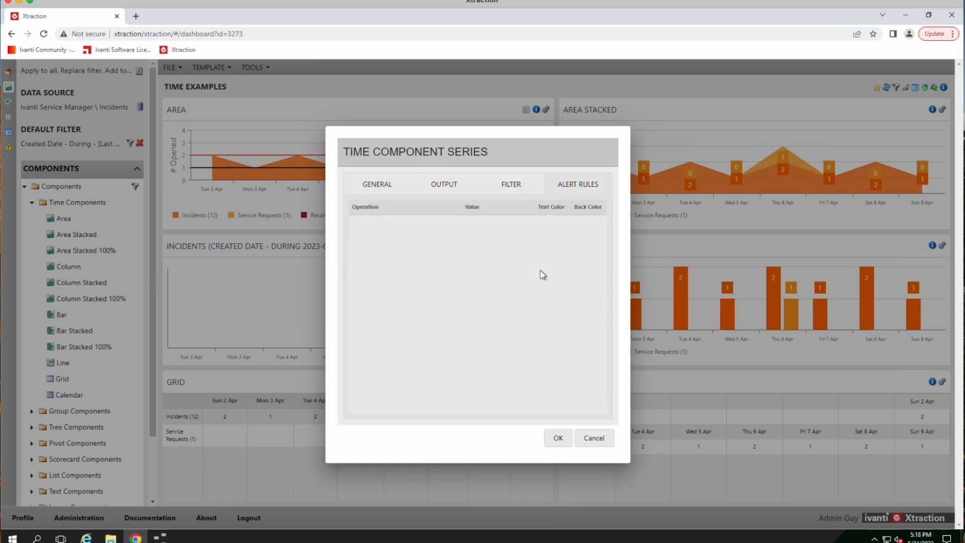
right_click(459, 276)
click(480, 280)
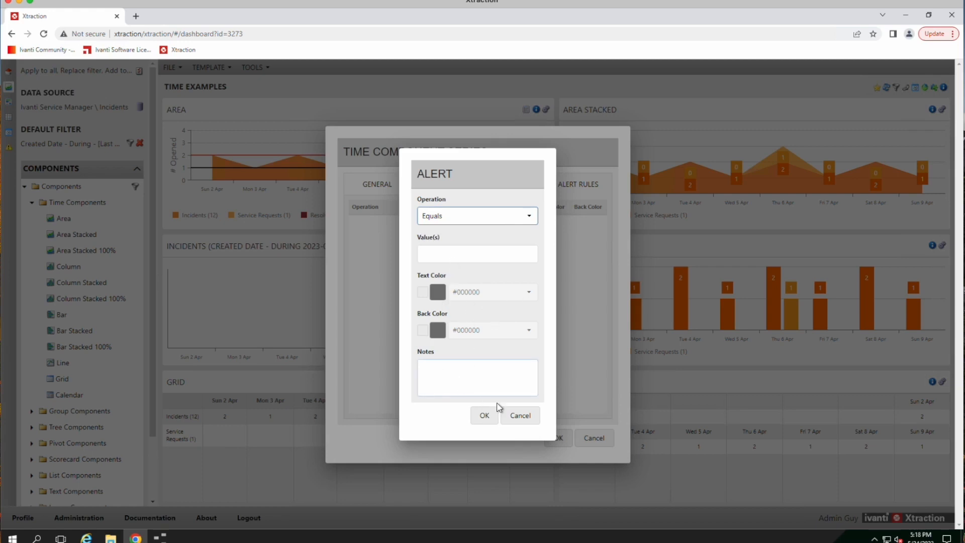
click(526, 419)
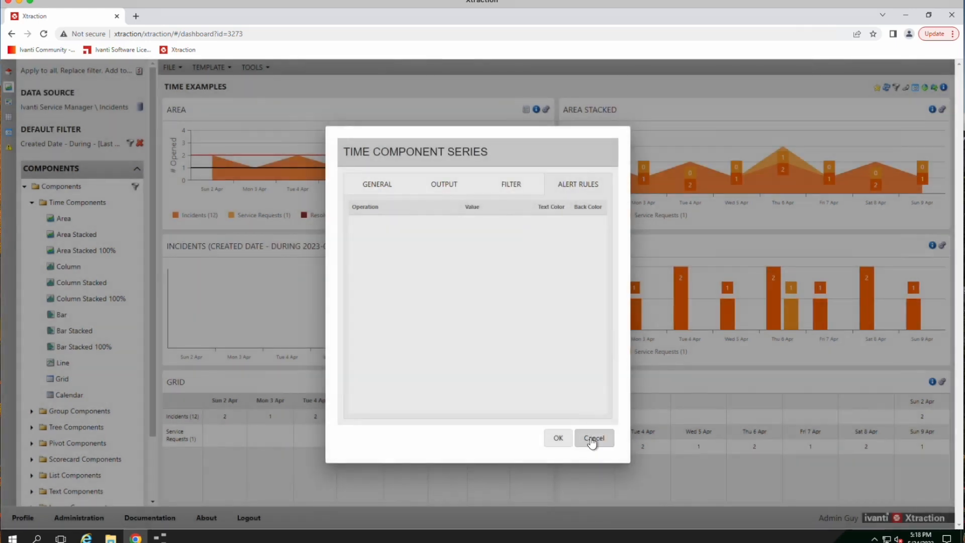
click(375, 191)
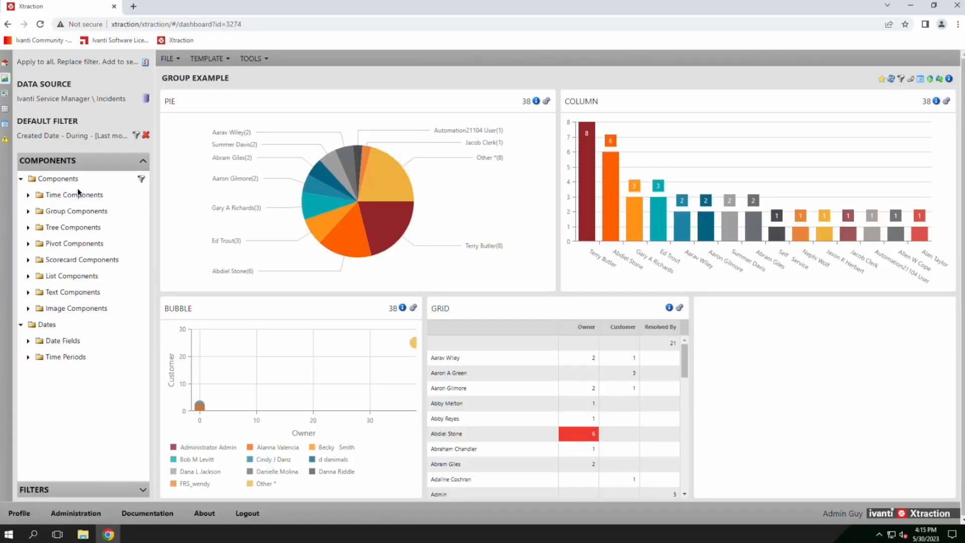
Add a Pie group component for the Active field to the empty area of the Group Example dashboard.
click(28, 211)
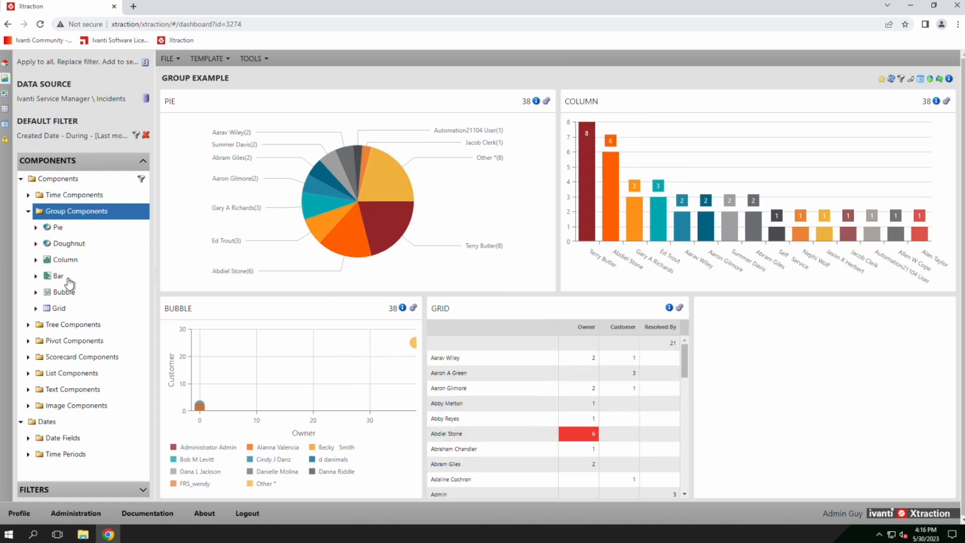
click(36, 230)
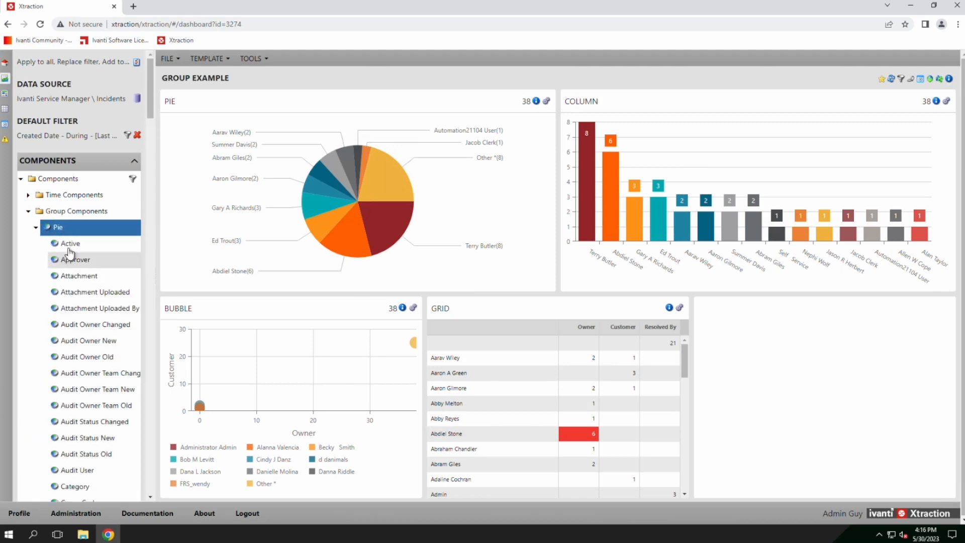
drag(70, 243, 853, 361)
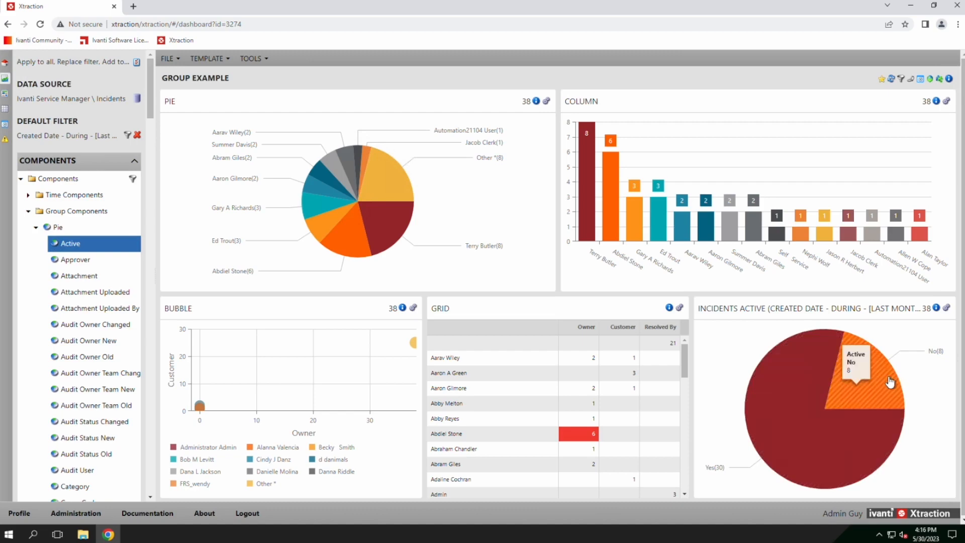
Replace the Active pie chart with a Bar group component for the Active field.
click(36, 228)
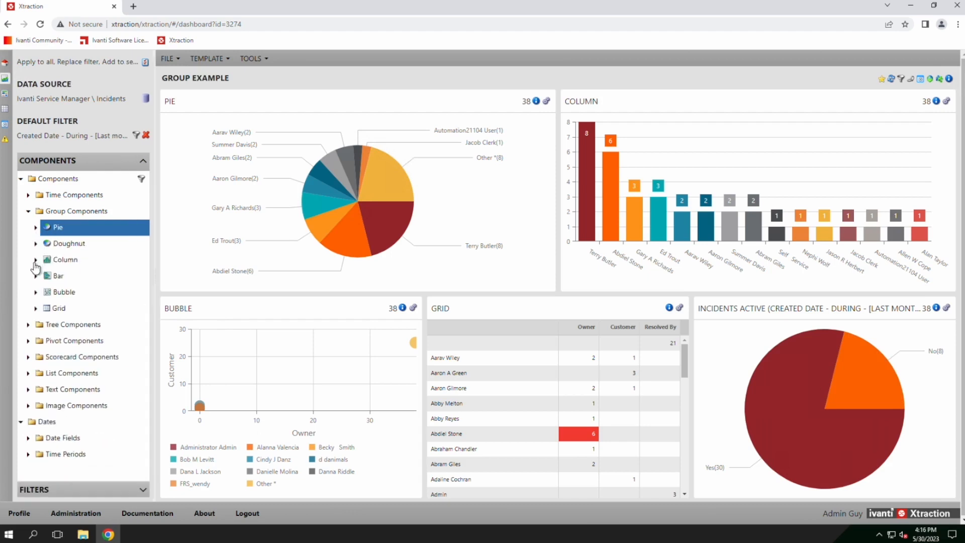
click(35, 276)
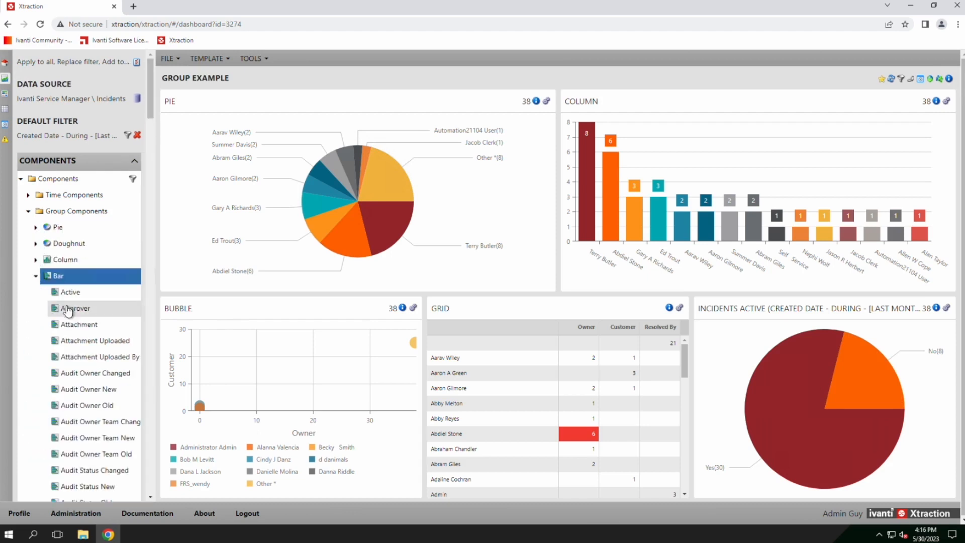
drag(71, 292, 822, 410)
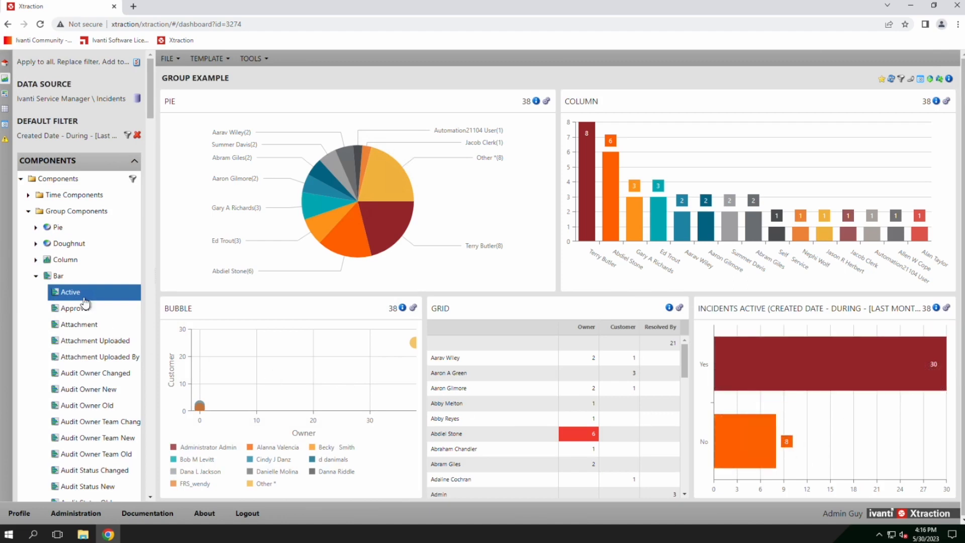
Review the general settings and filter conditions of the Incidents Active bar chart's Active series, leaving them as they are.
click(936, 309)
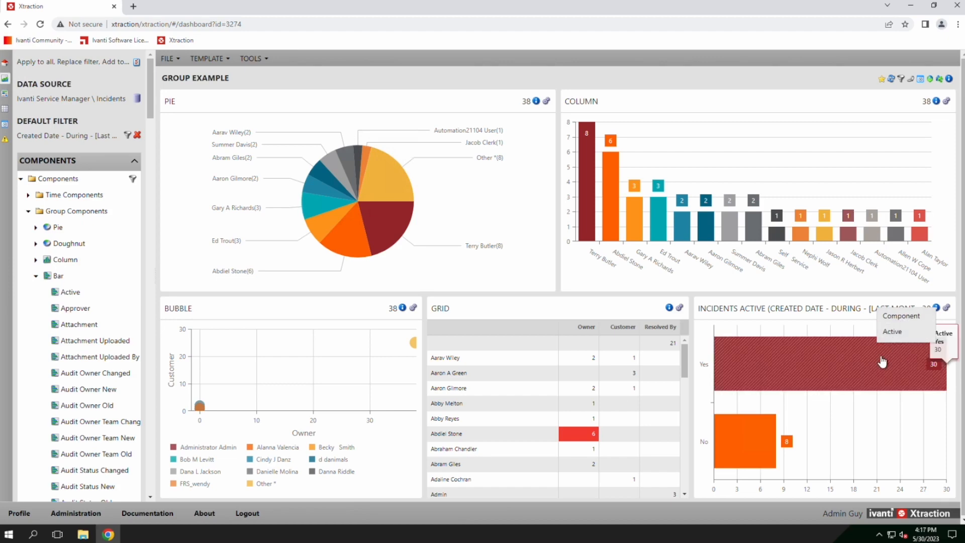
click(894, 334)
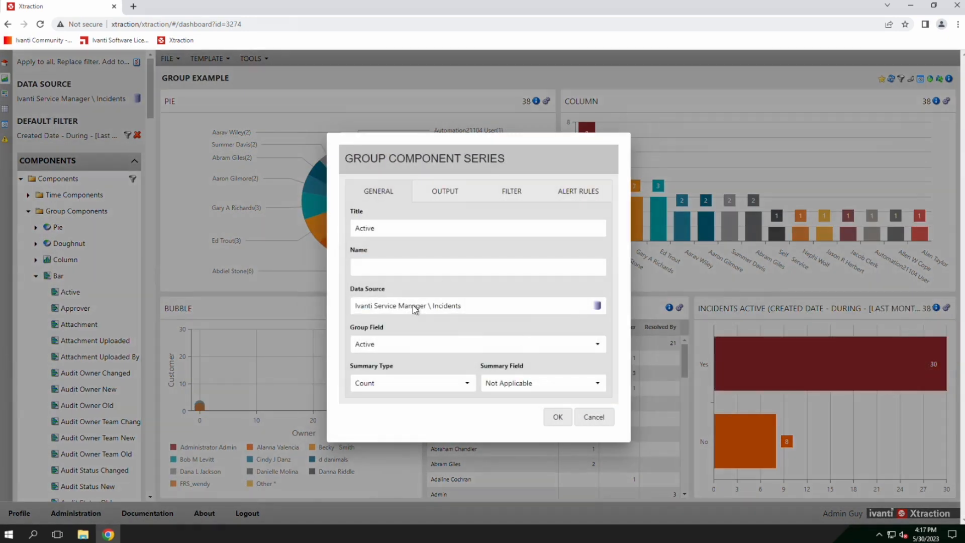
click(506, 197)
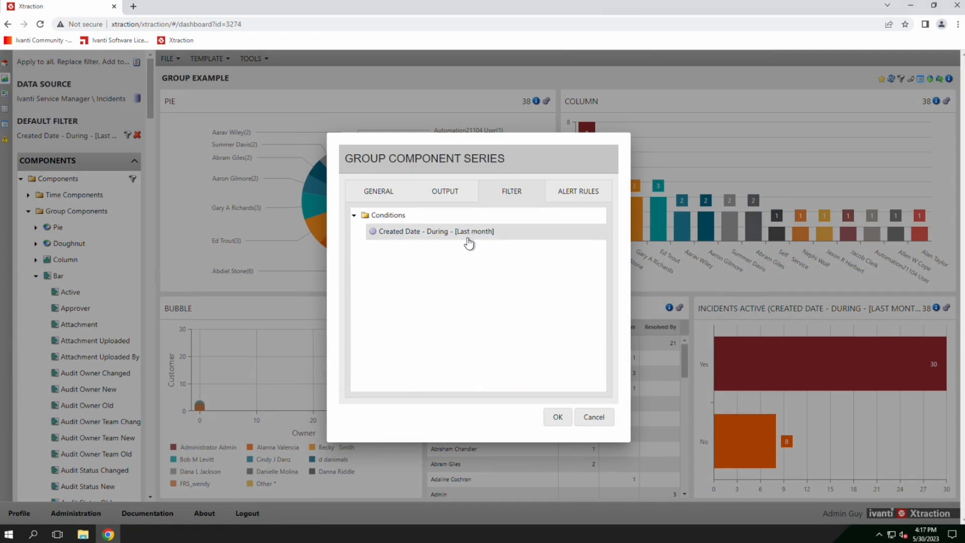
click(594, 418)
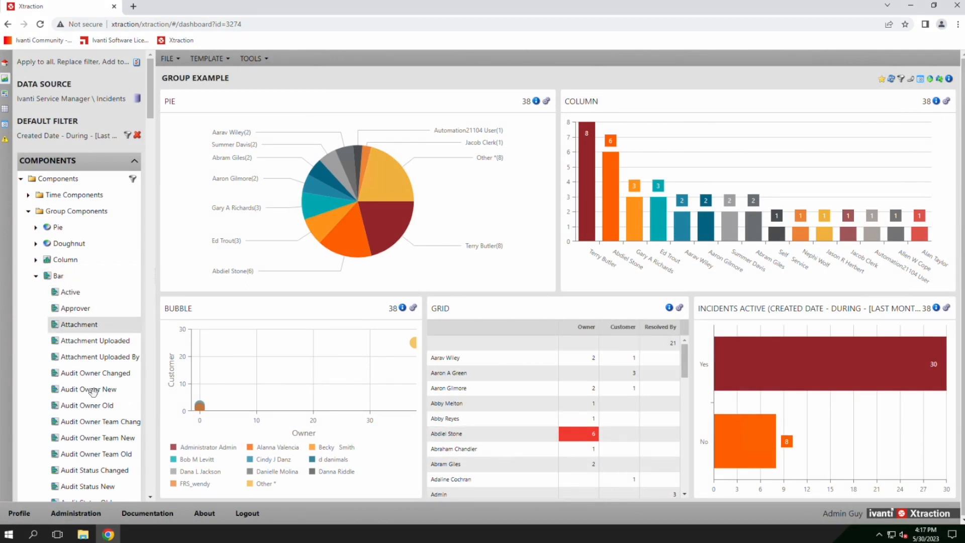
mouse_move(778, 378)
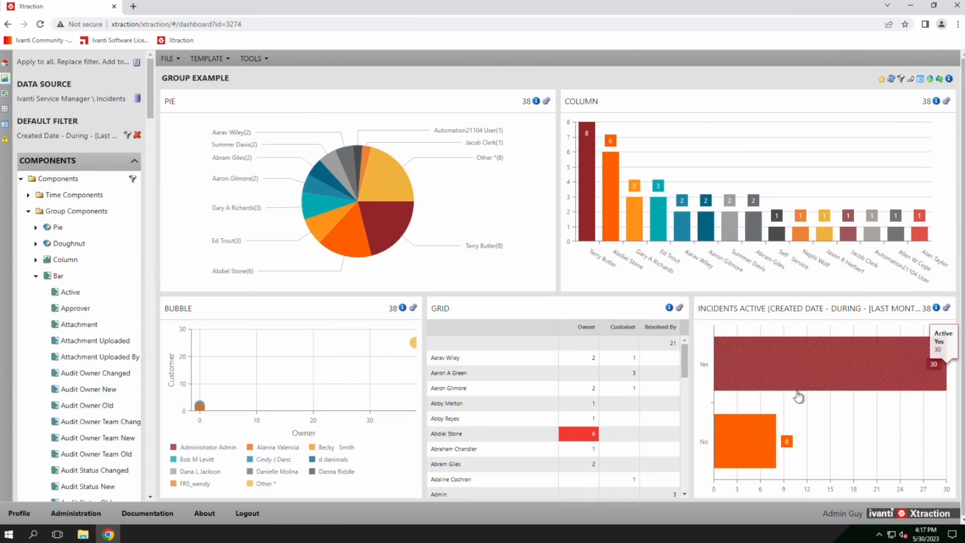
Replace the existing pie chart with a Pie group component for the Owner field.
click(36, 276)
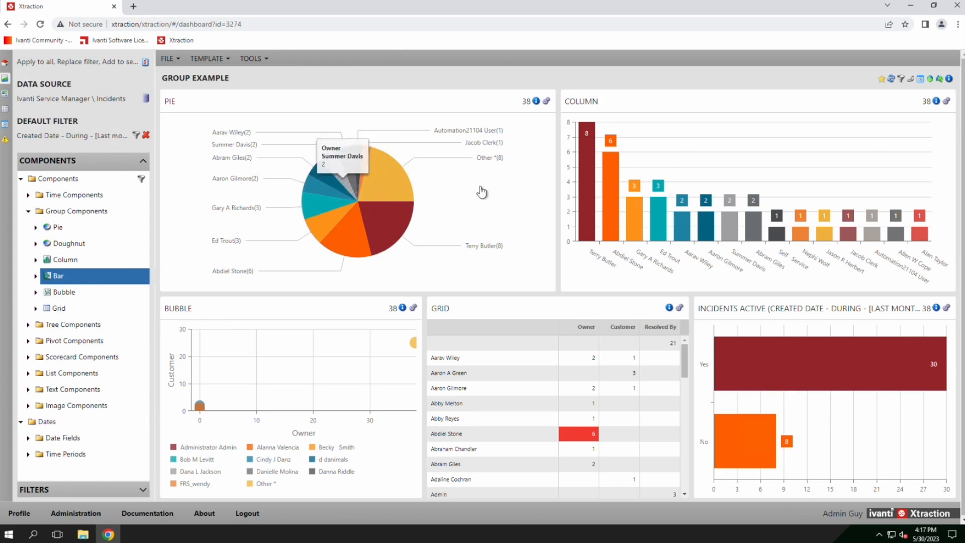
click(36, 230)
scroll(70, 435, down, 10)
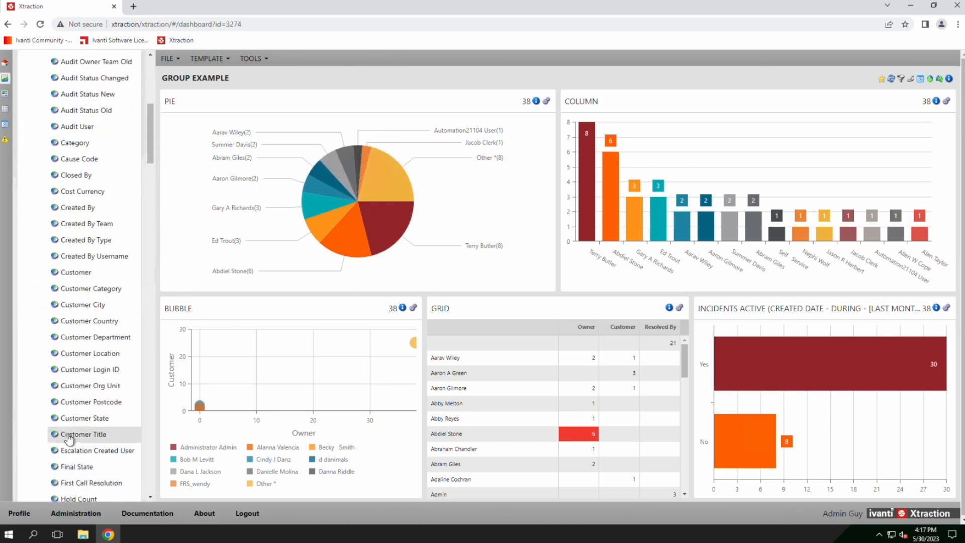
scroll(67, 433, down, 13)
scroll(61, 431, up, 2)
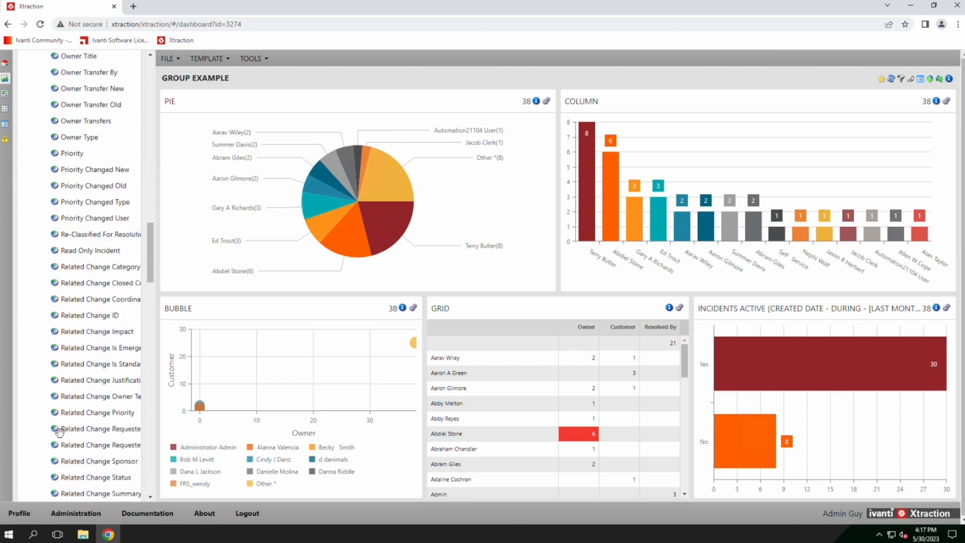
scroll(95, 302, up, 3)
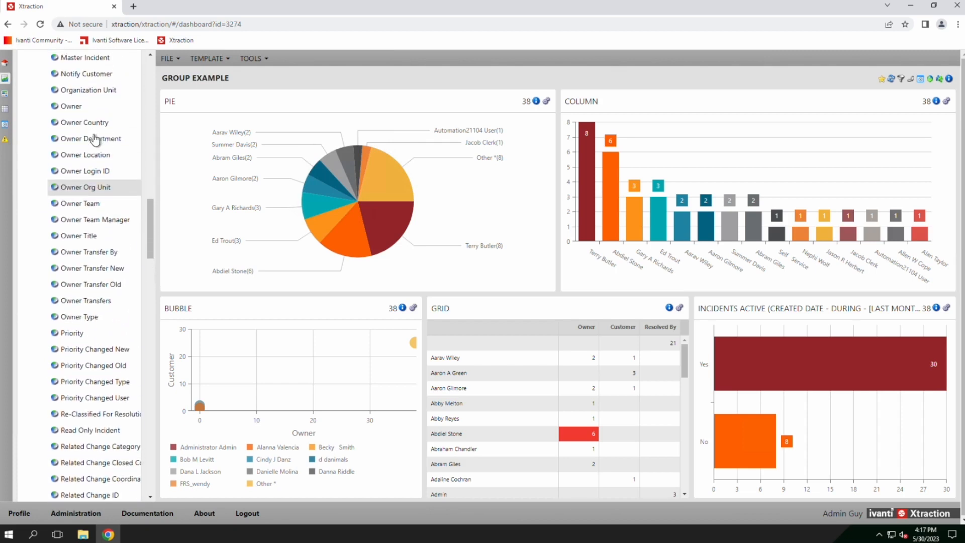
drag(75, 132, 357, 196)
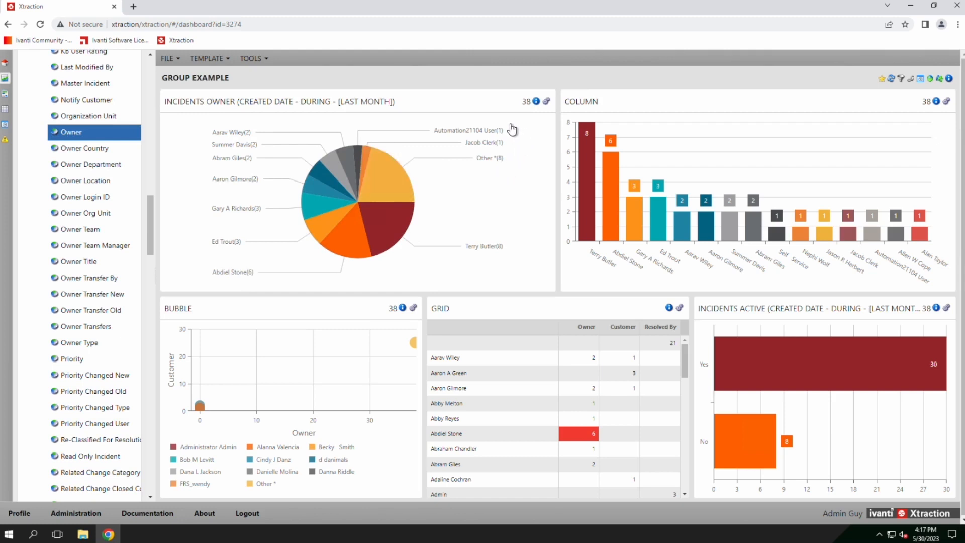
Check the title and series of the Incidents Owner pie component and inspect its Other slice.
click(537, 102)
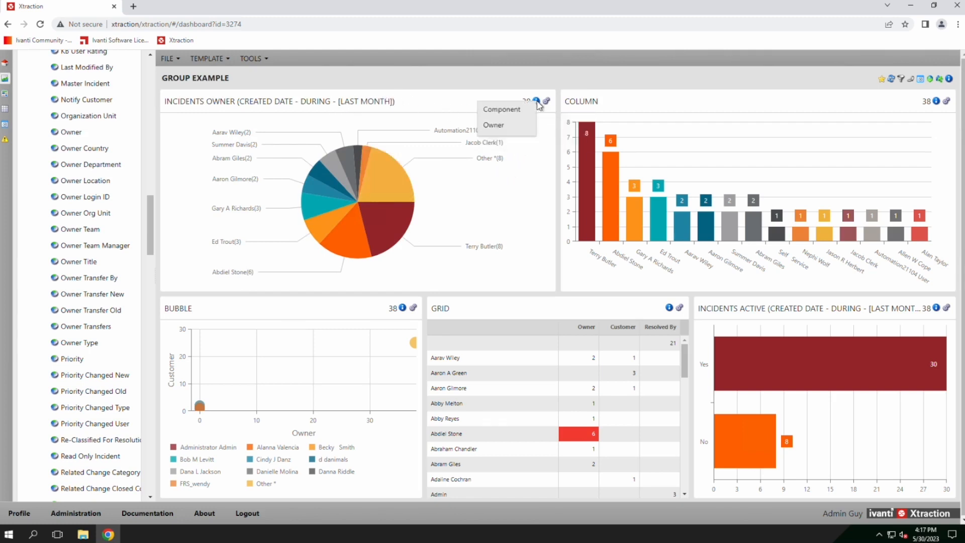
click(512, 114)
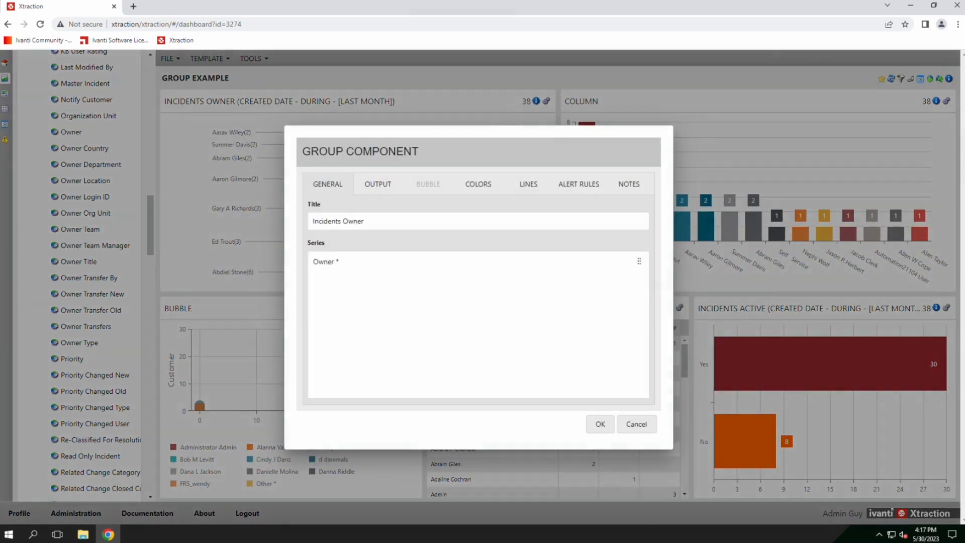
click(642, 426)
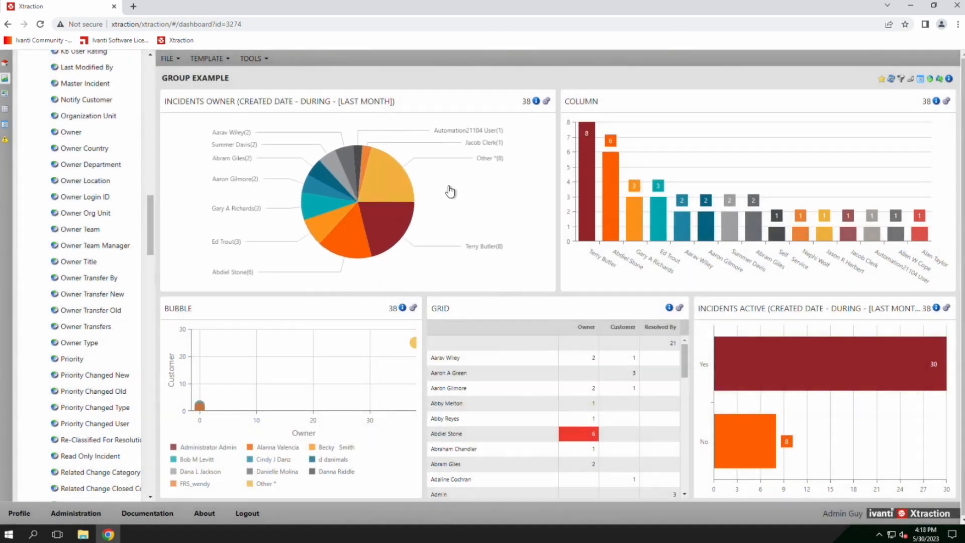
mouse_move(405, 178)
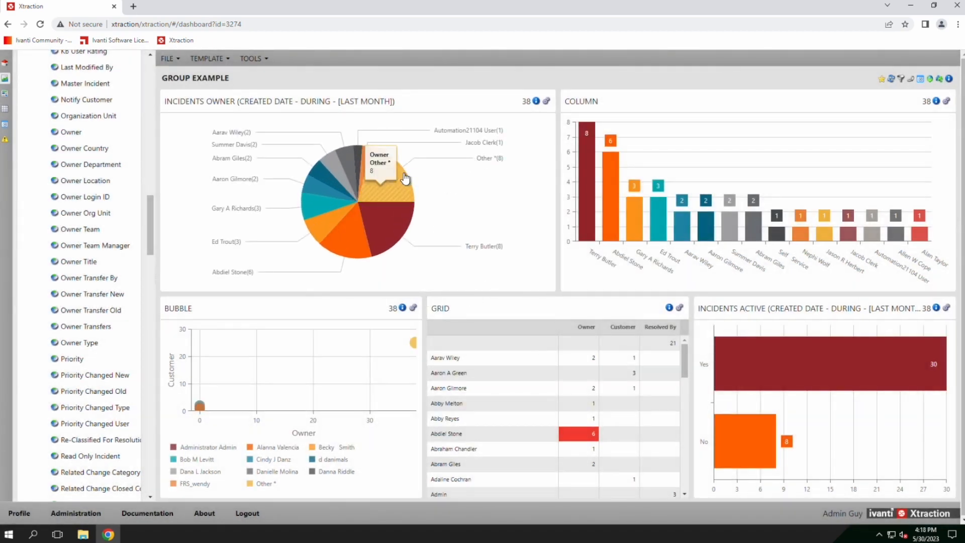
Turn off Show Other in the output settings of the Incidents Owner pie chart.
click(536, 102)
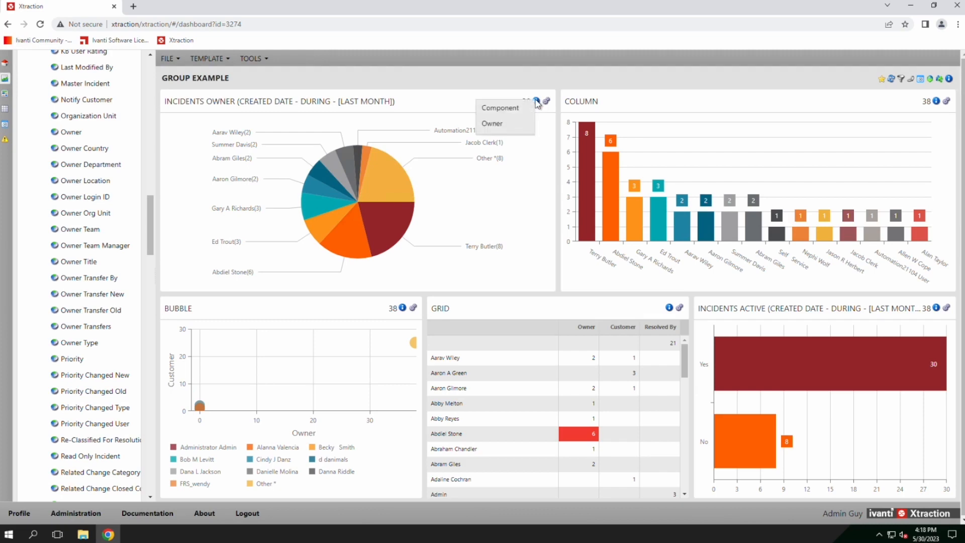
click(506, 108)
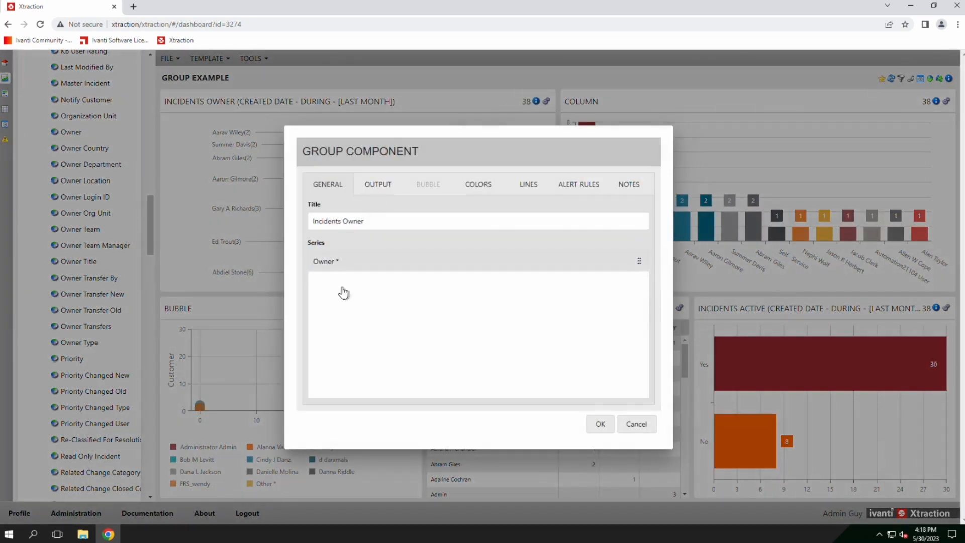
click(386, 189)
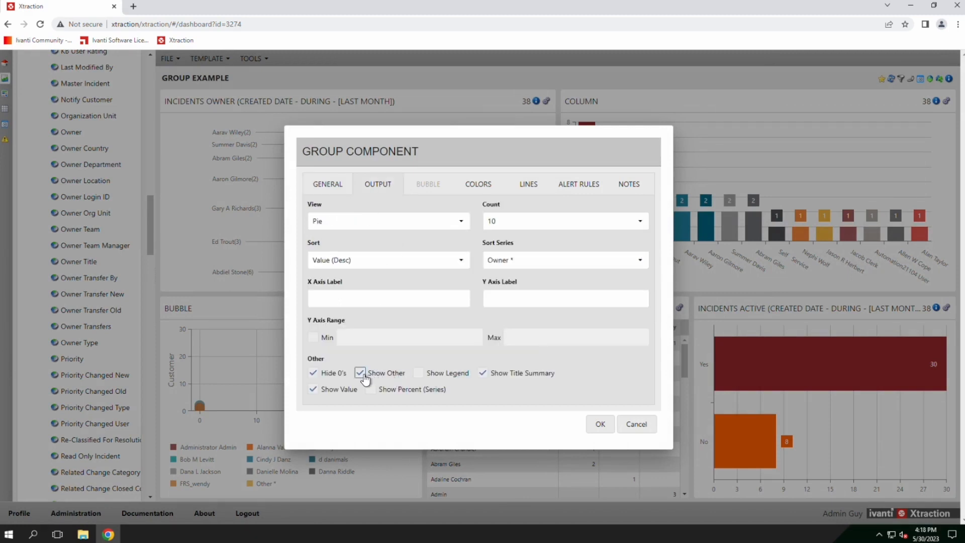
click(599, 424)
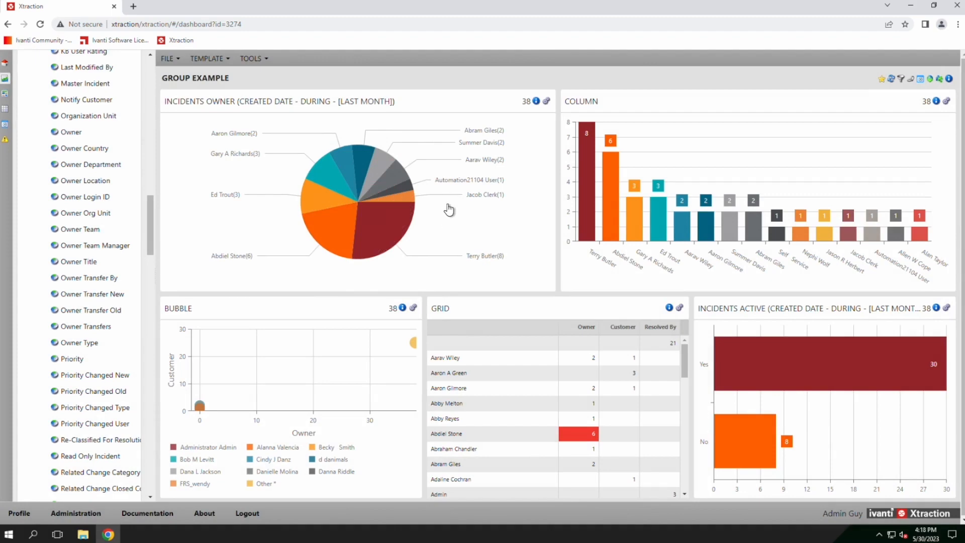
Retitle the Incidents Owner pie component as PIE and turn off Show Title Summary in its output settings.
click(536, 102)
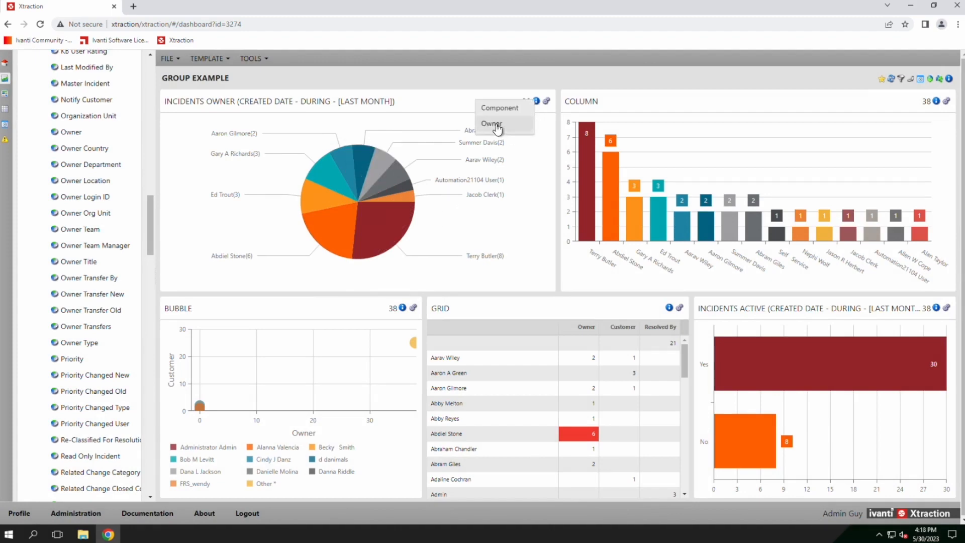
click(500, 102)
click(377, 185)
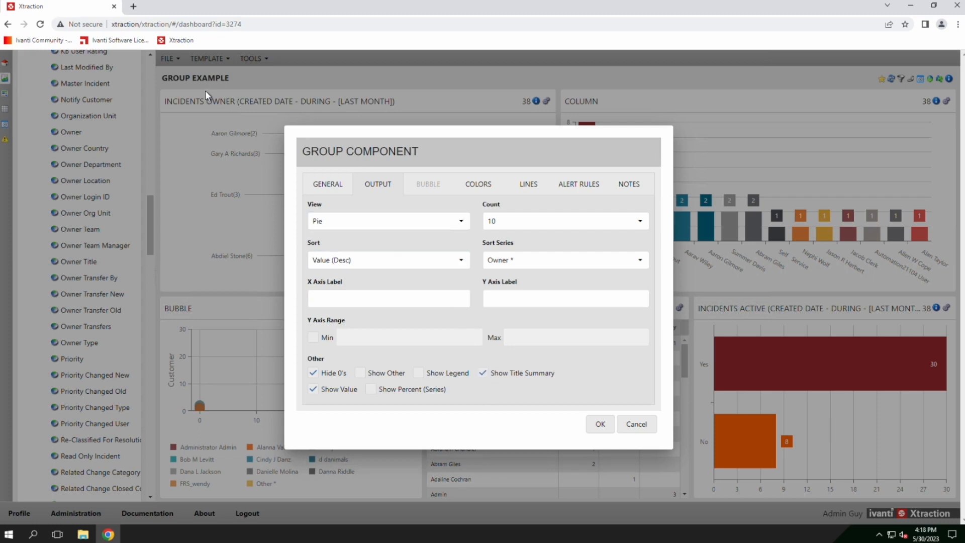
click(328, 186)
drag(403, 223, 267, 226)
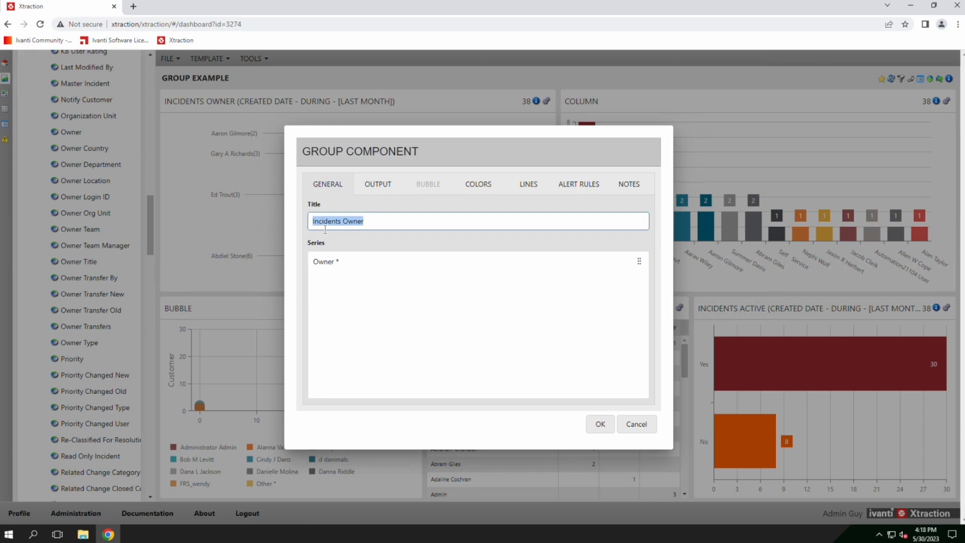
text(PIE)
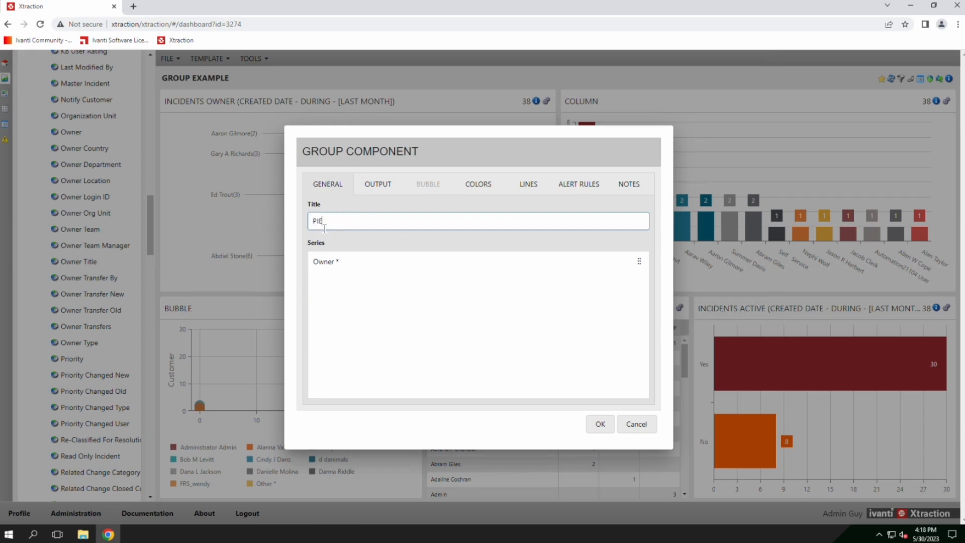
click(373, 189)
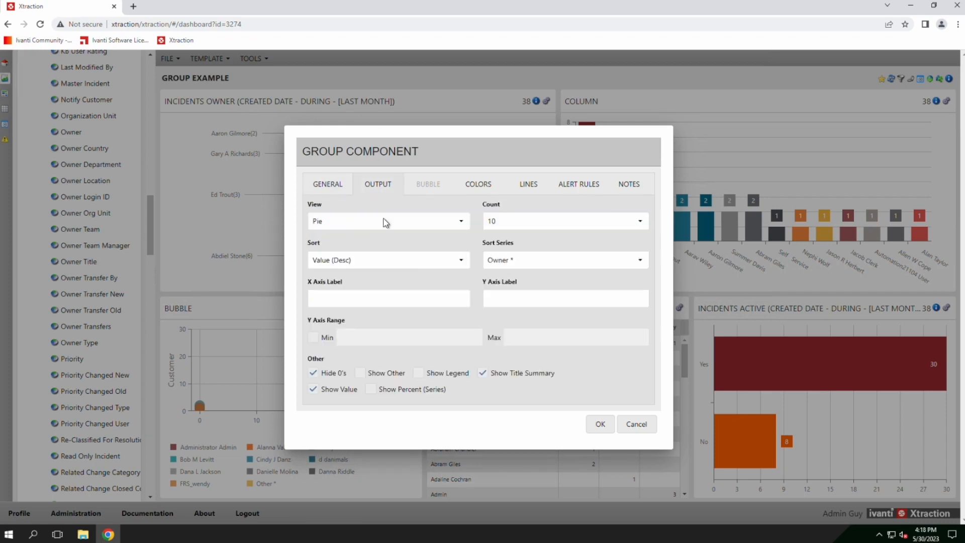
click(504, 375)
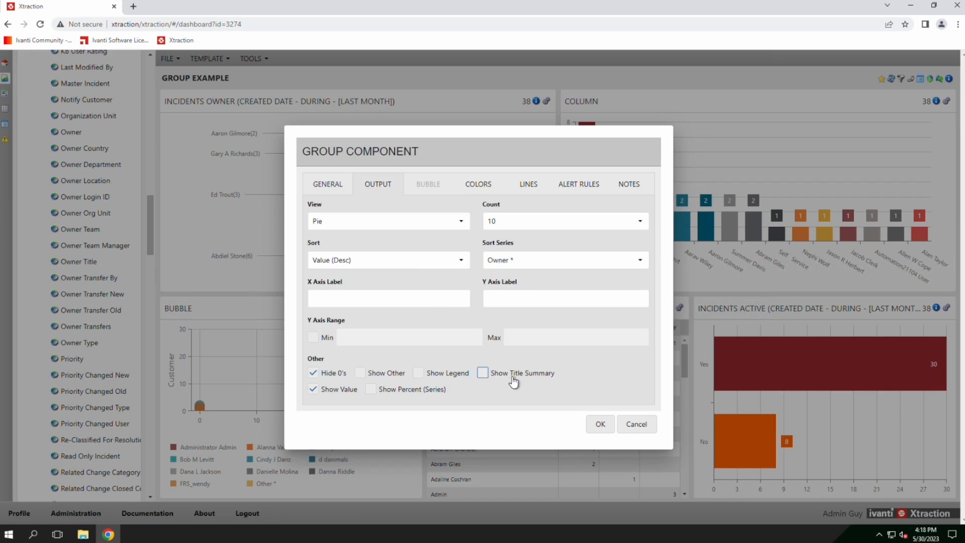
click(601, 425)
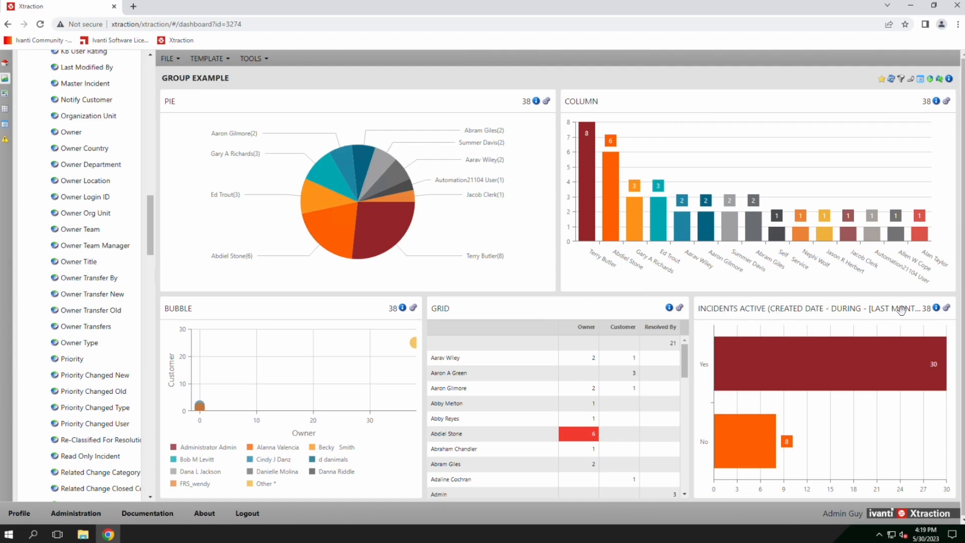
Set the output count of the PIE component to All.
click(536, 102)
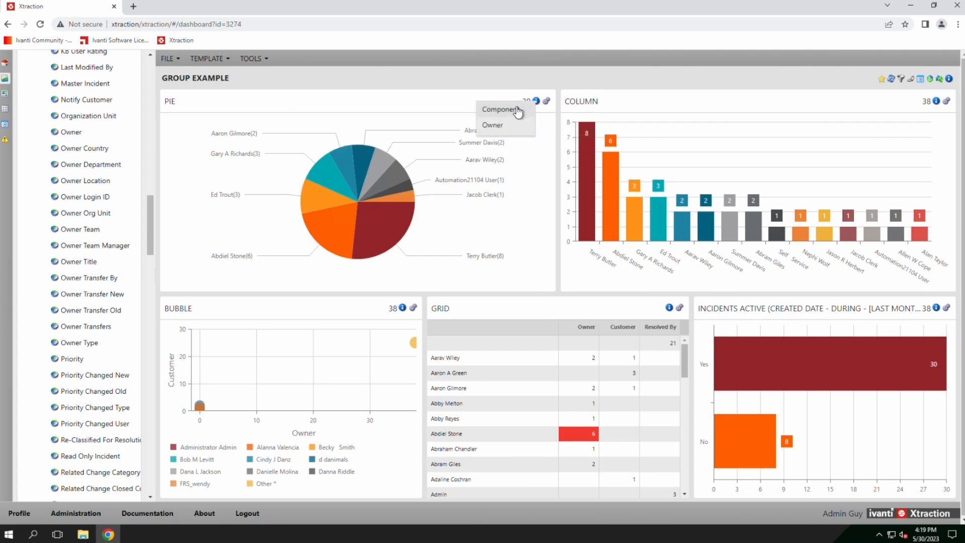
click(518, 111)
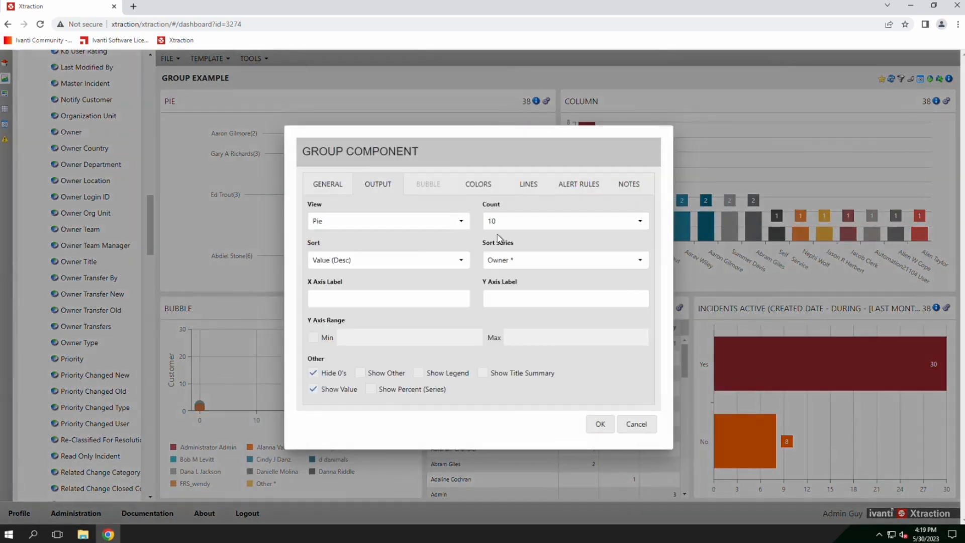
click(639, 226)
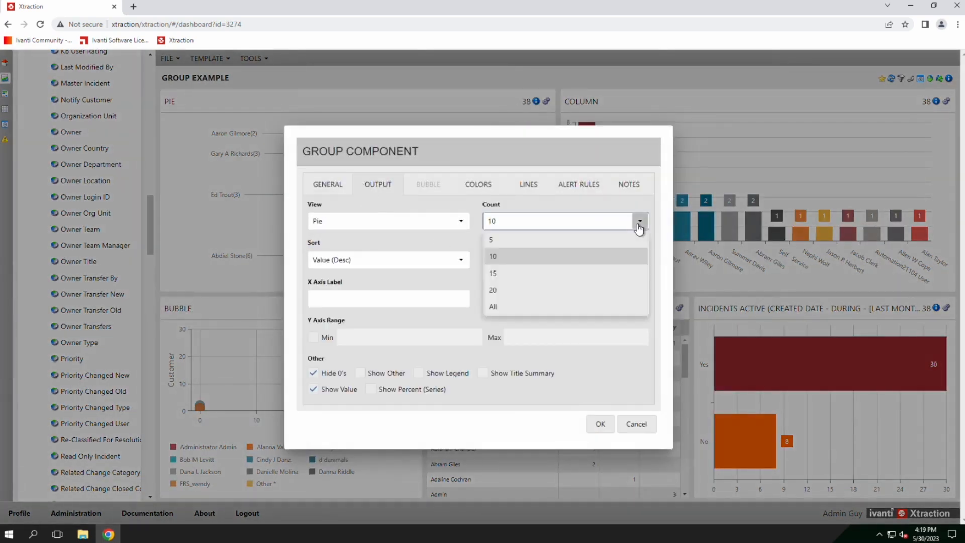
click(495, 306)
click(600, 423)
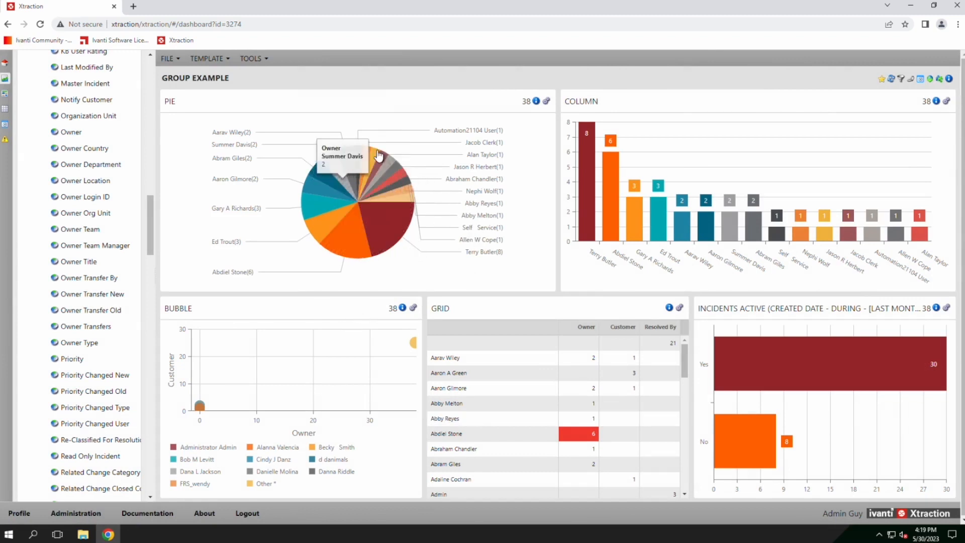
Review the sort settings in the PIE component's output options and close them without changes.
click(547, 101)
click(500, 105)
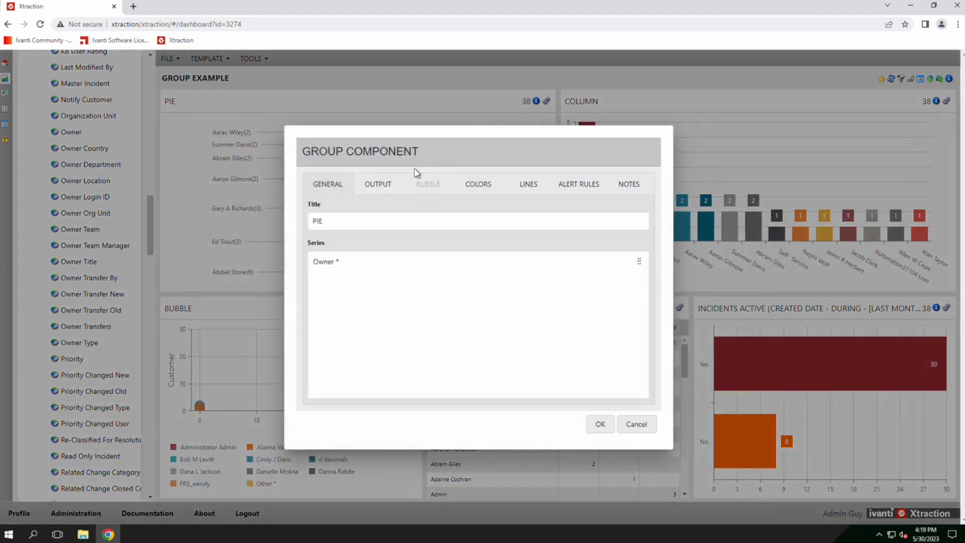
click(378, 184)
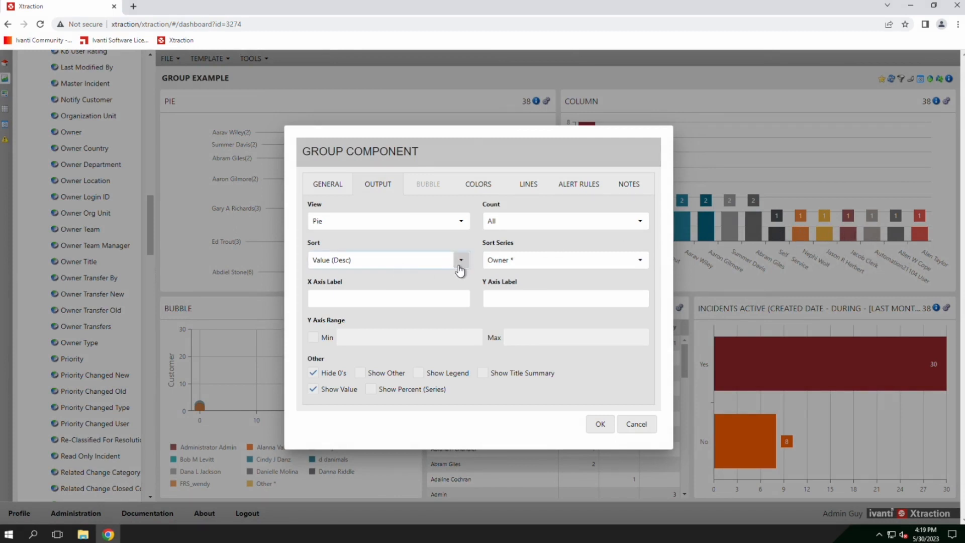
click(639, 425)
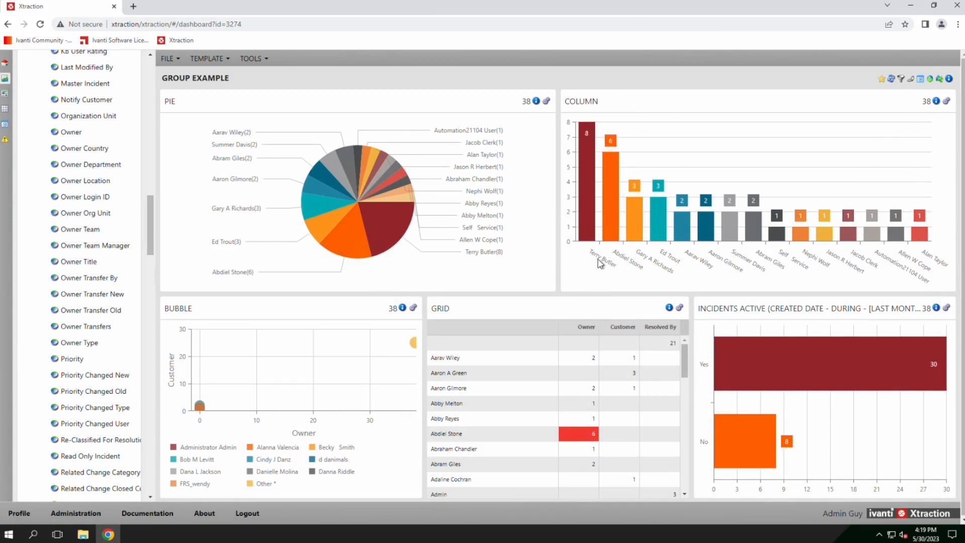
Set the sort order of the Column component to Text (Desc) in its output settings.
mouse_move(616, 217)
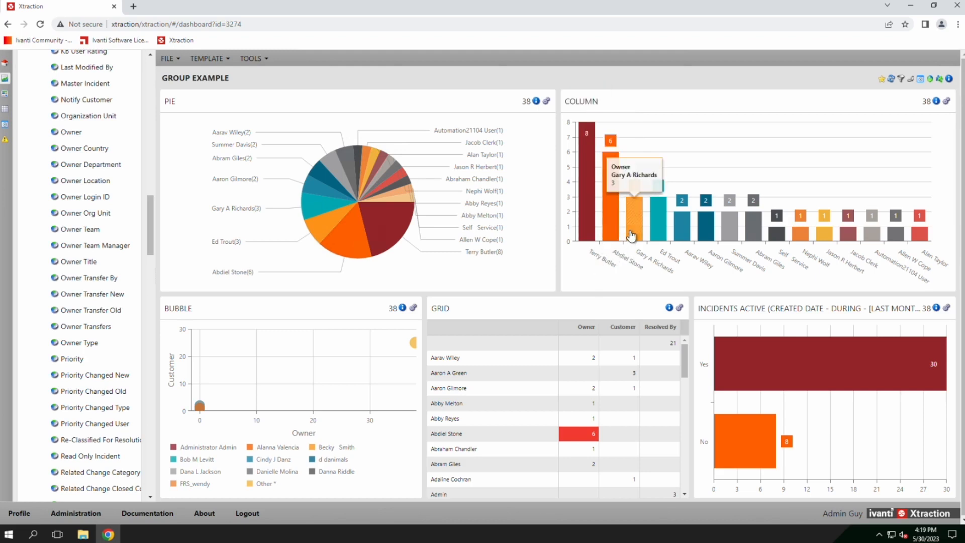
click(937, 102)
click(910, 111)
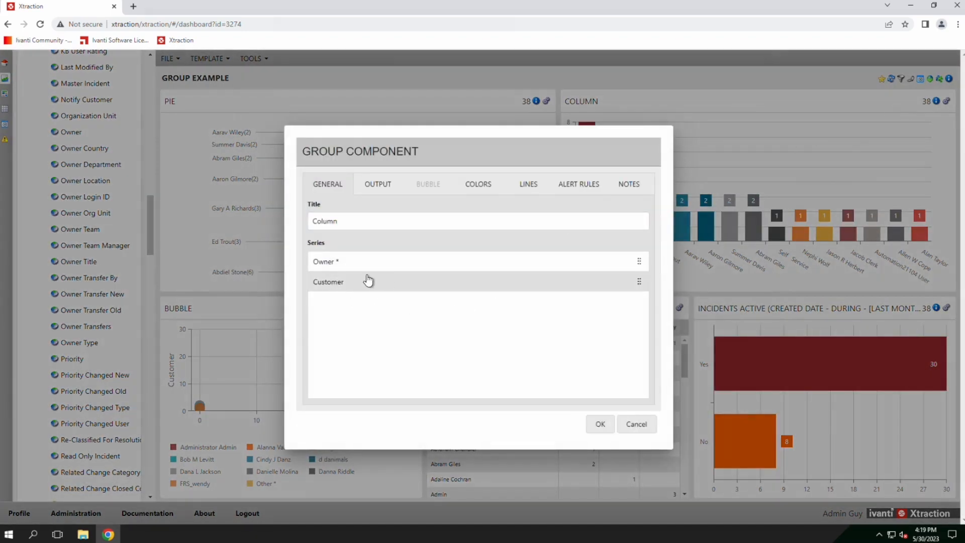
click(374, 187)
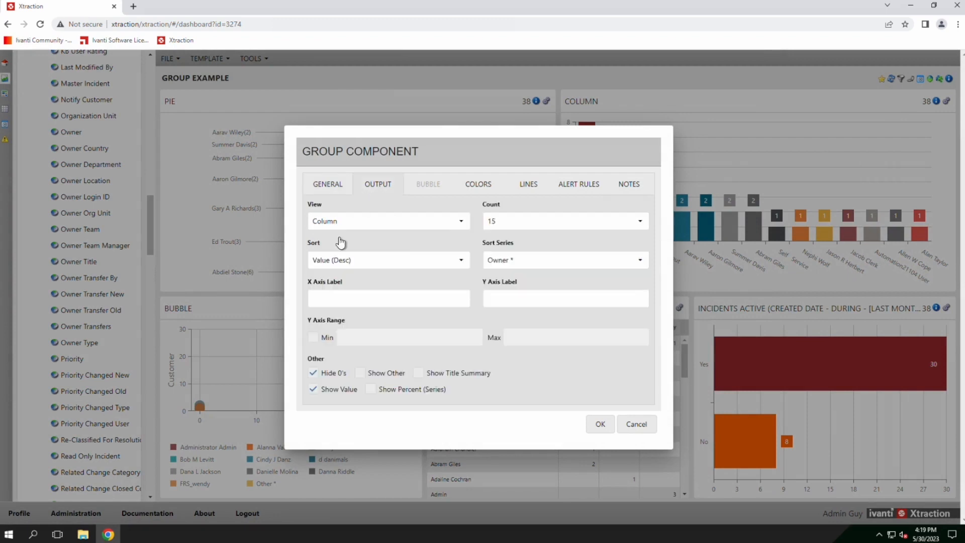
click(351, 261)
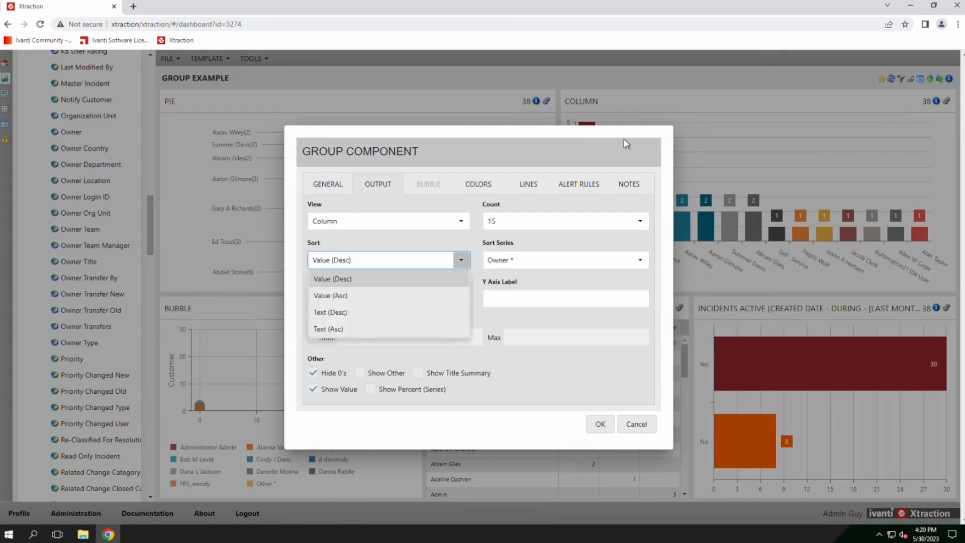
click(336, 317)
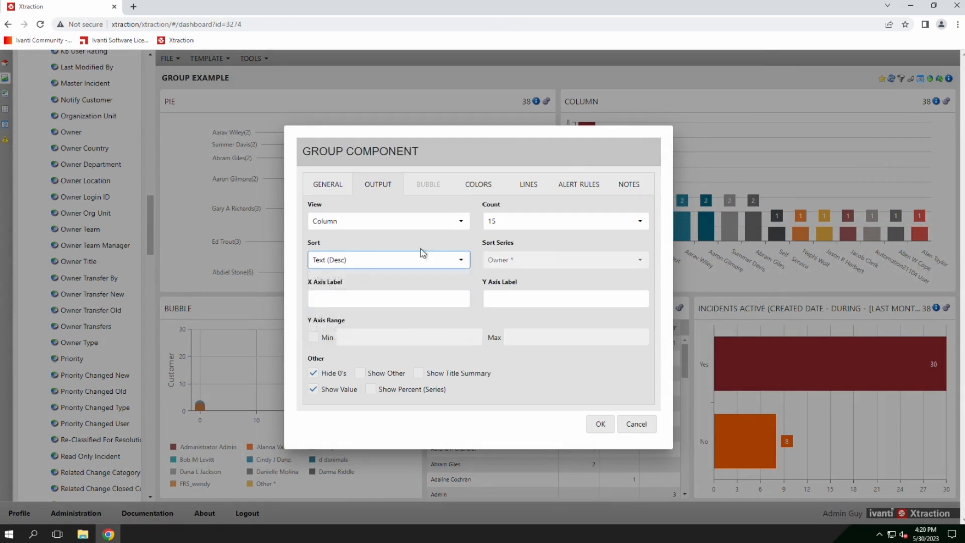
click(598, 426)
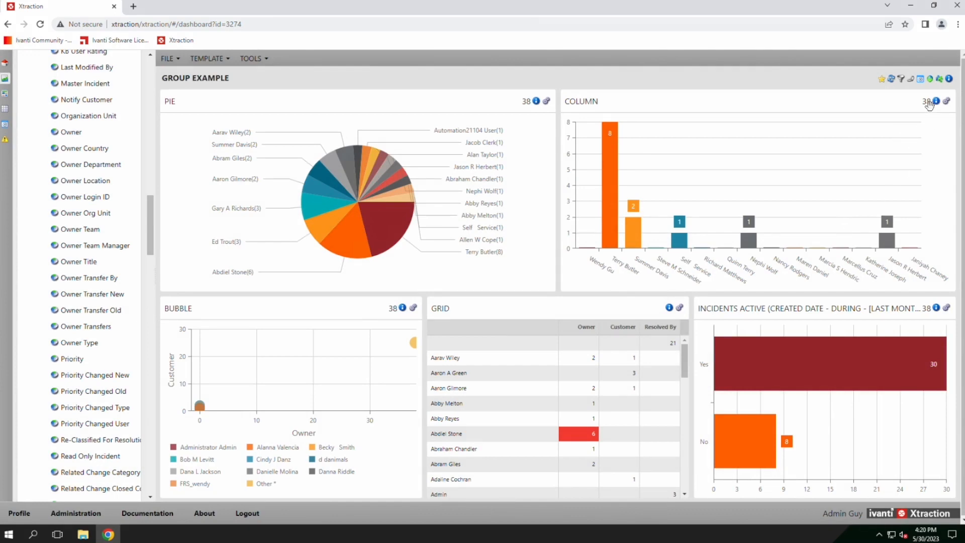
Give the Column component the X axis label Owner in its output settings.
click(948, 101)
click(903, 115)
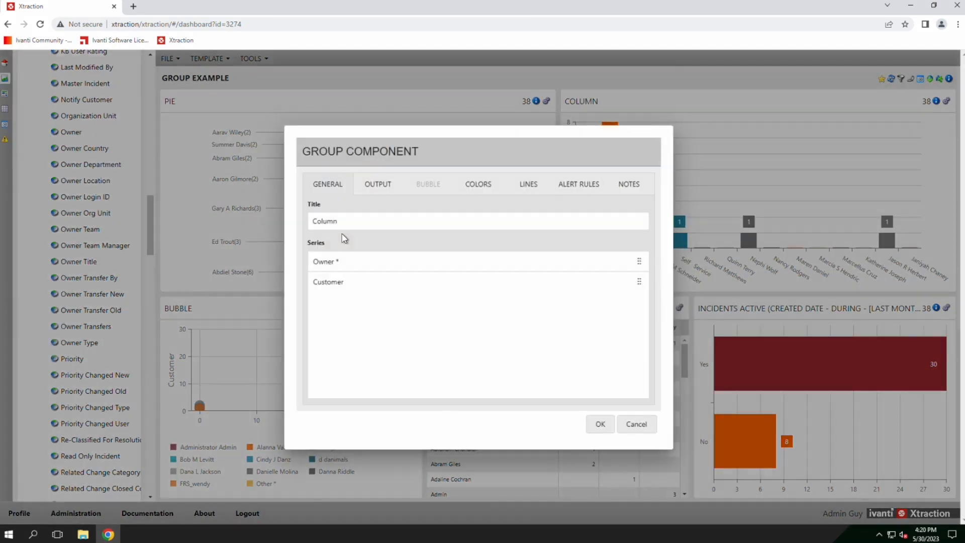
click(372, 190)
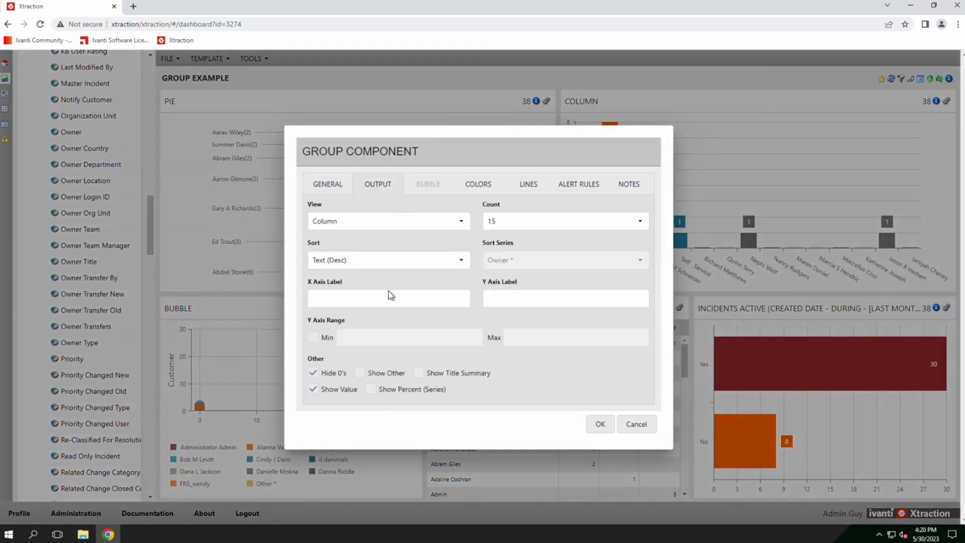
click(350, 300)
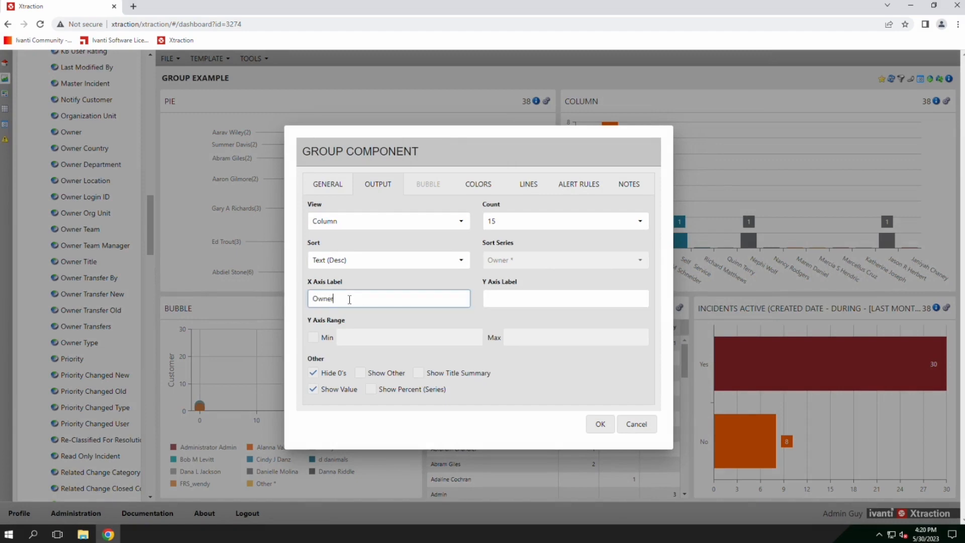
click(598, 421)
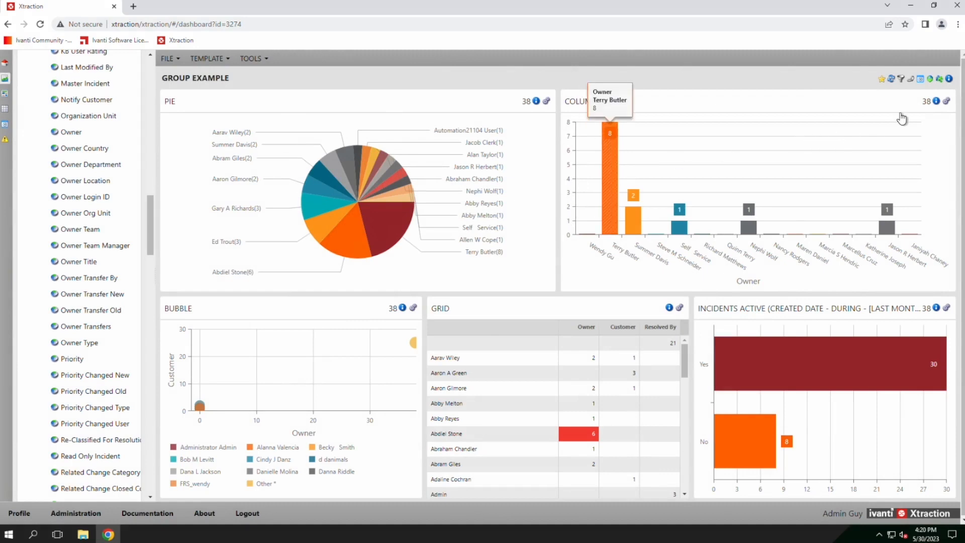
Add the note "THis filters out incidents by the Finance team" to the Column component.
click(936, 102)
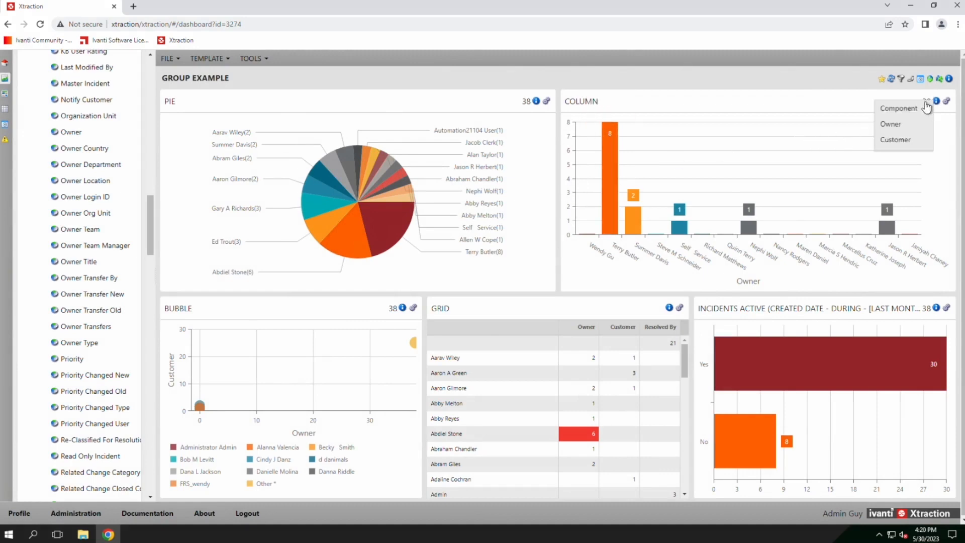
click(888, 104)
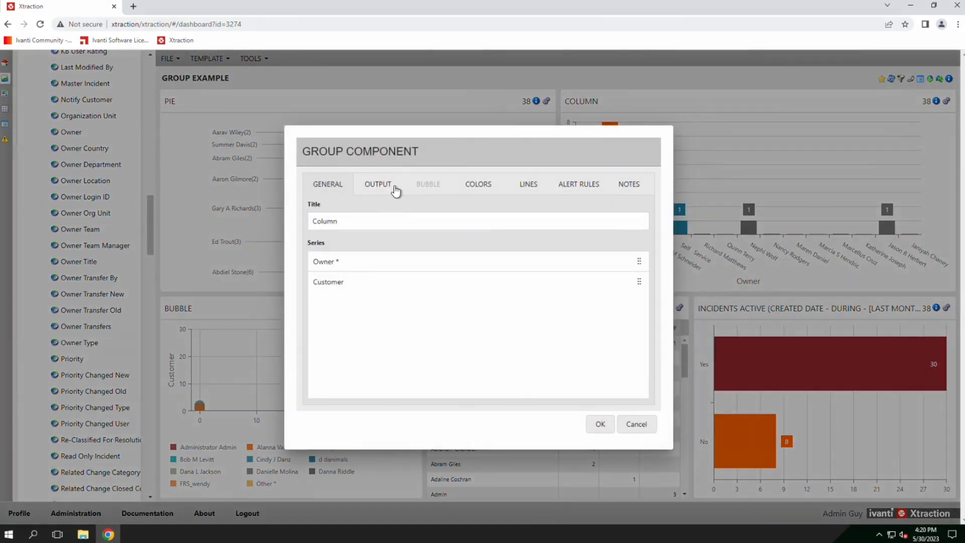
click(373, 190)
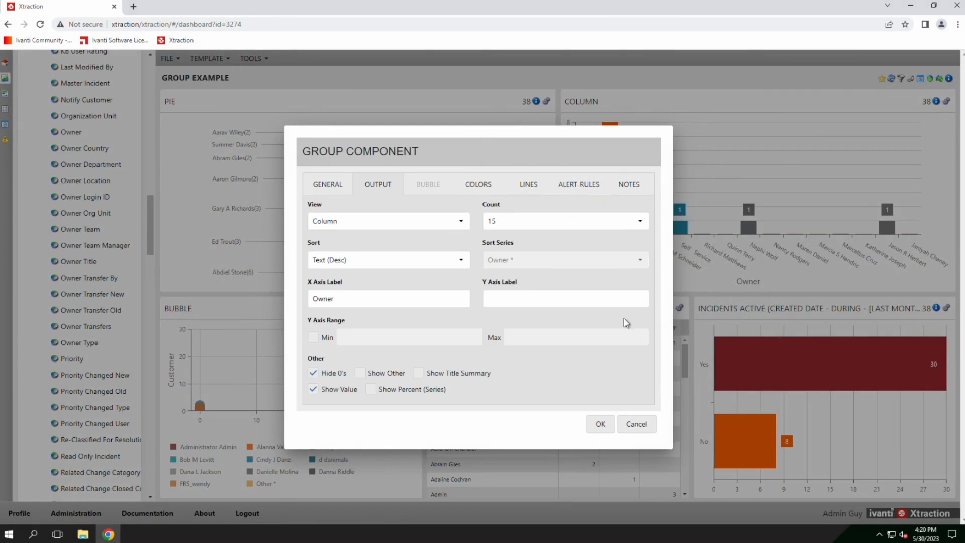
click(624, 186)
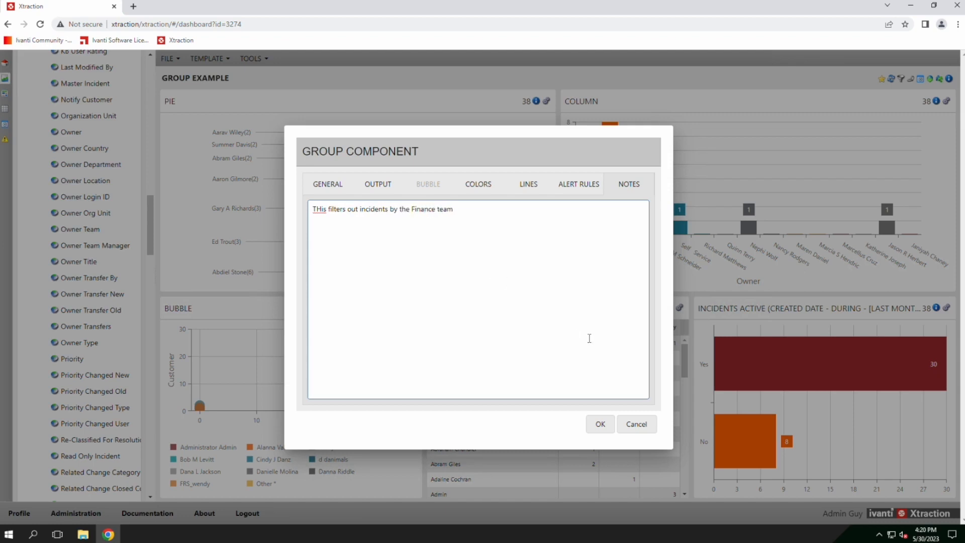
click(600, 424)
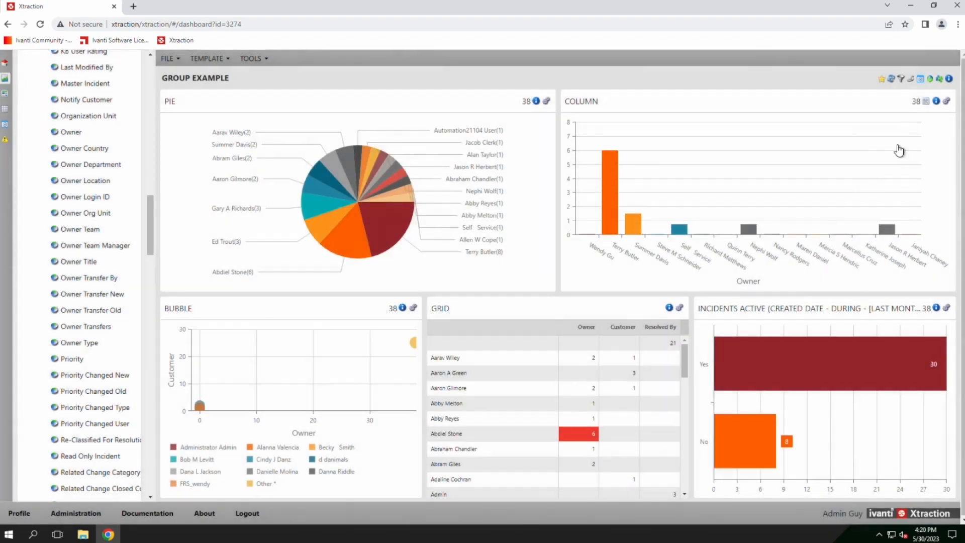
mouse_move(927, 104)
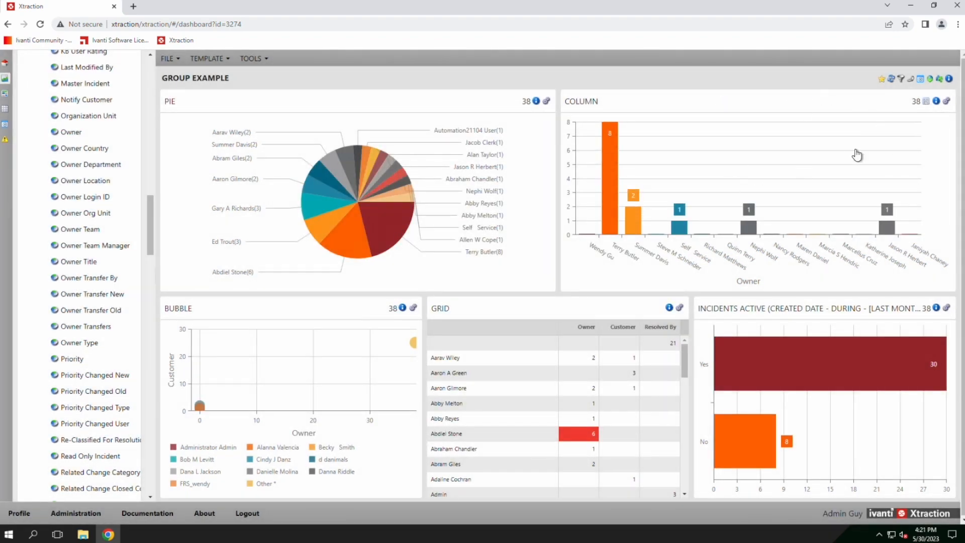
Set the sort order of the Column component to Value (Desc).
click(947, 101)
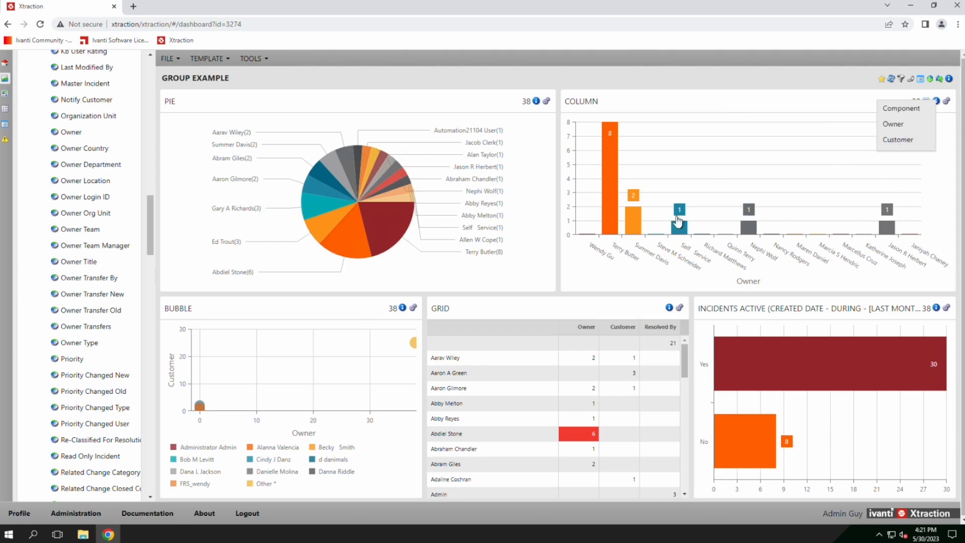
click(916, 108)
click(391, 187)
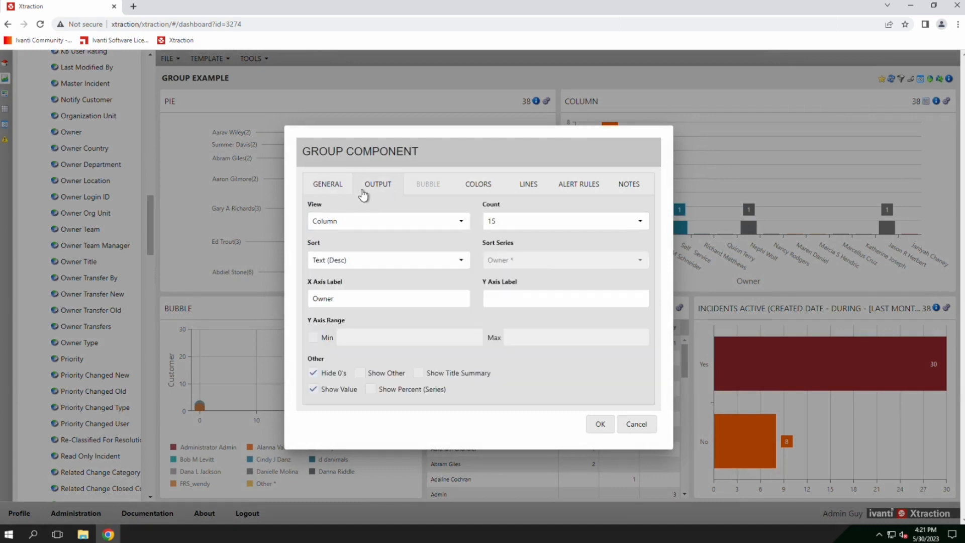
click(334, 259)
click(335, 279)
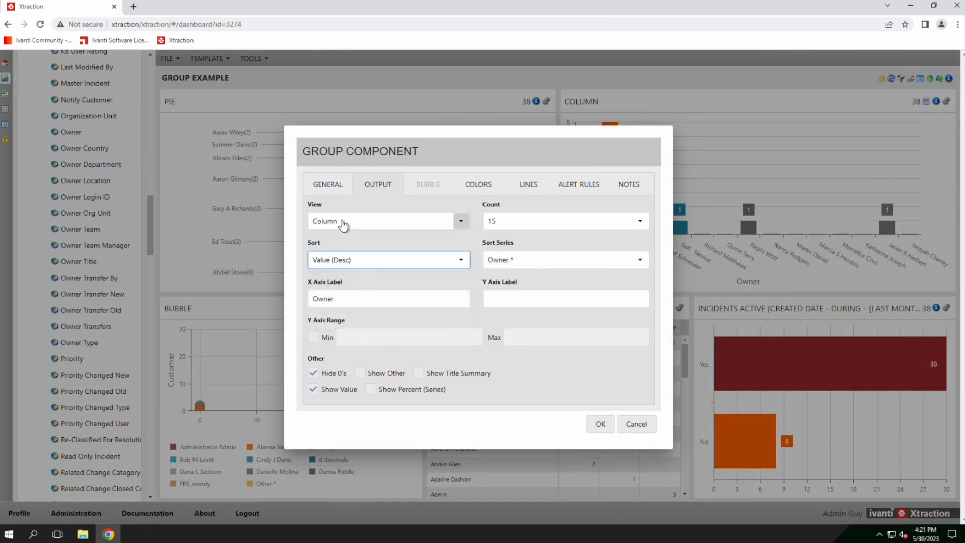
click(328, 187)
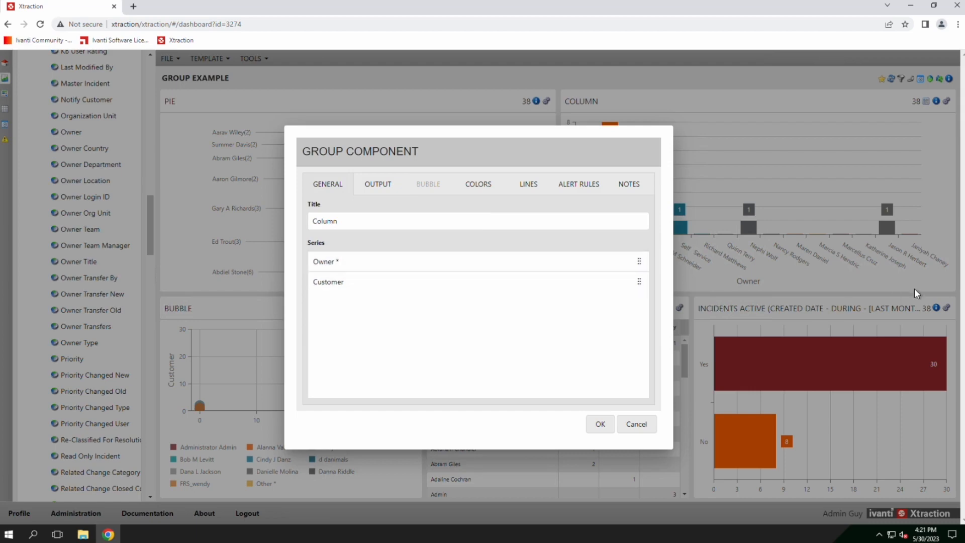
click(600, 424)
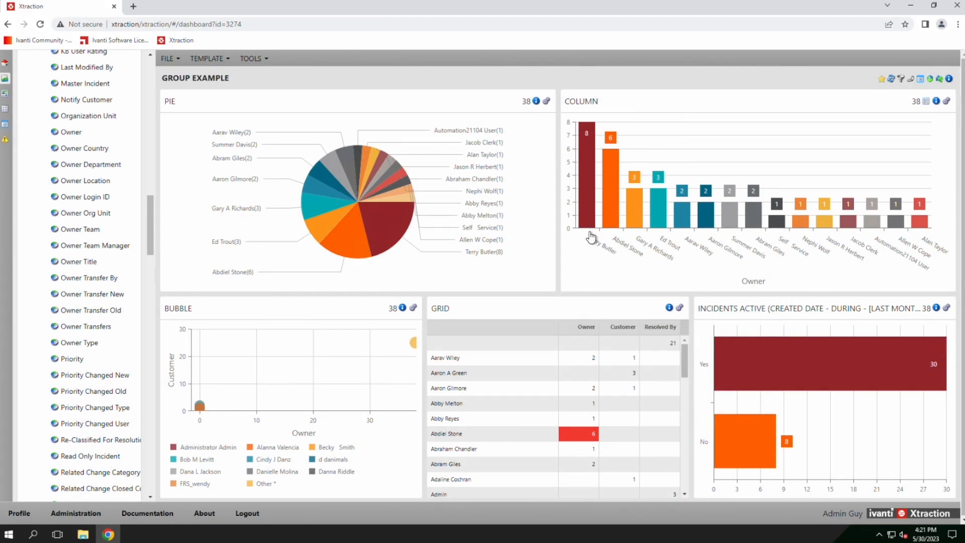
Review the series options of the Column component and the Customer series settings, closing the series without changes.
click(937, 103)
click(892, 116)
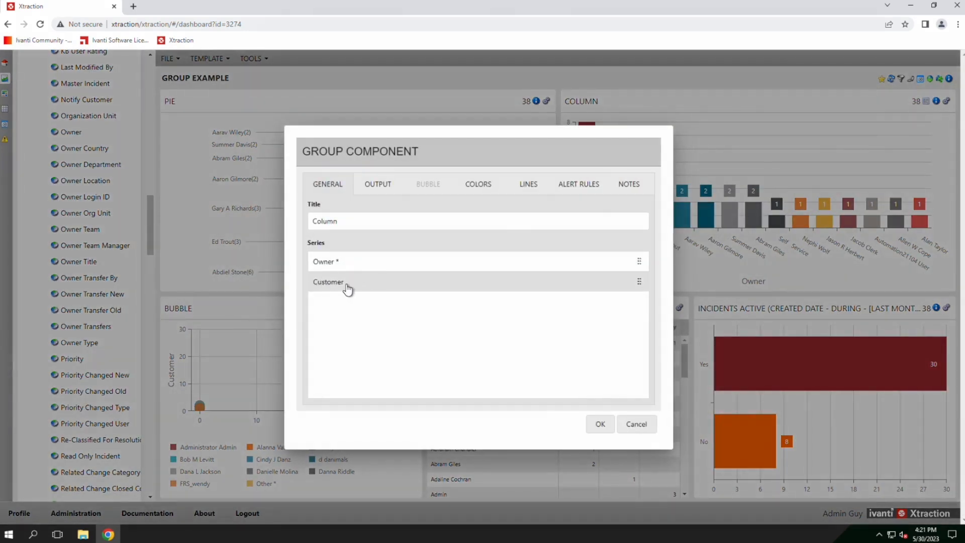
right_click(383, 308)
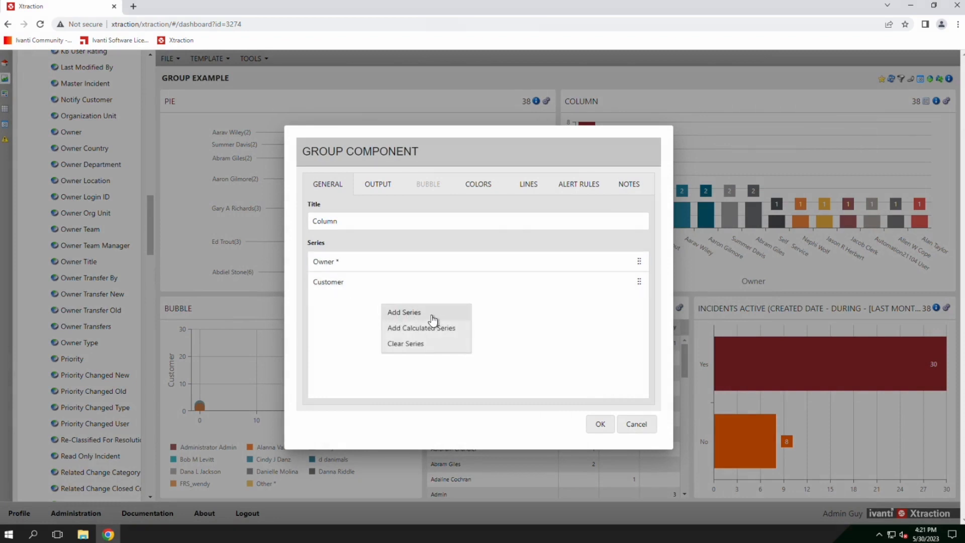
click(355, 296)
double_click(348, 284)
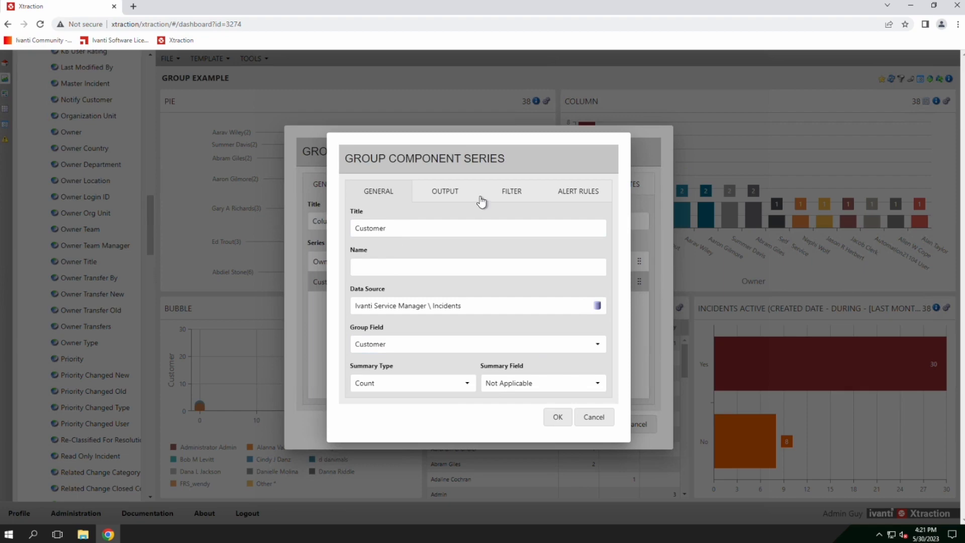
click(592, 416)
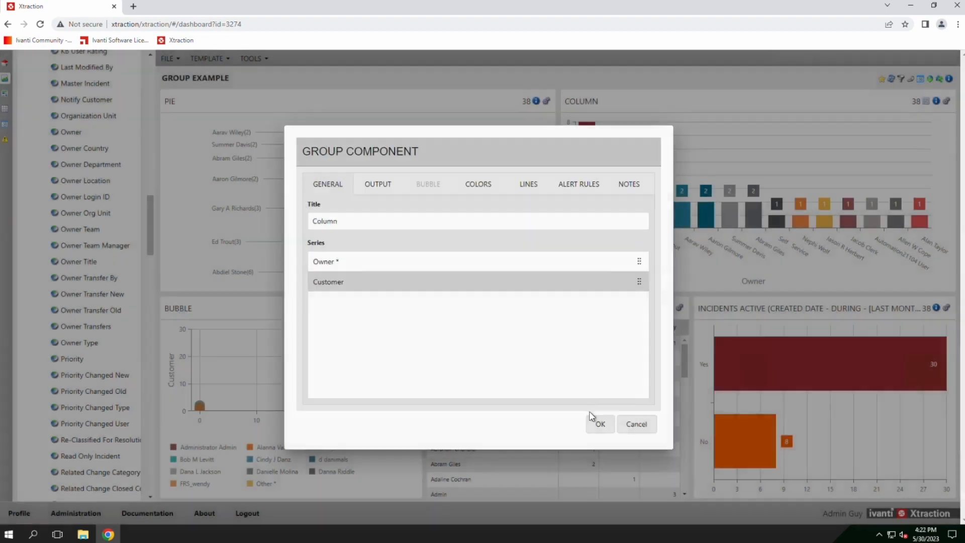
Add a new series to the Column component with Customer as its group field.
right_click(420, 344)
click(441, 346)
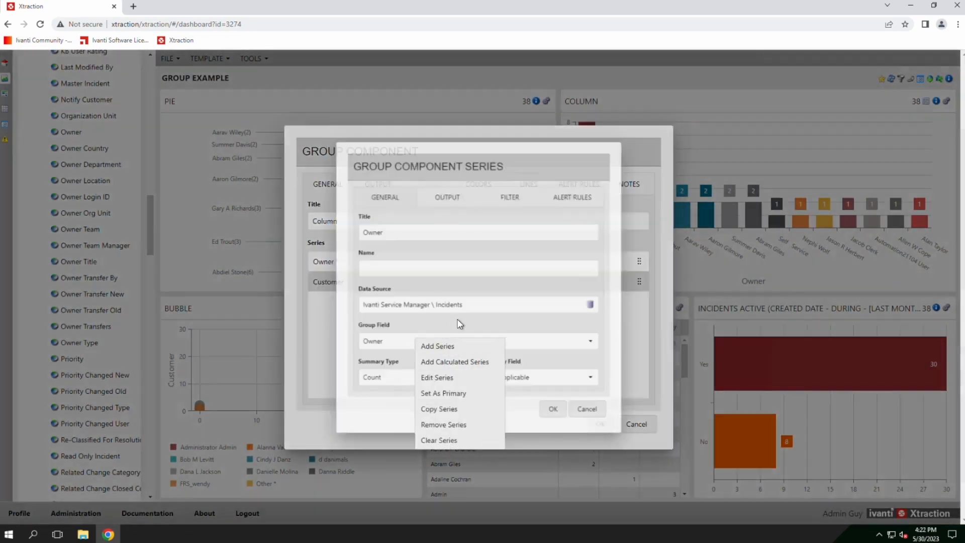
click(548, 344)
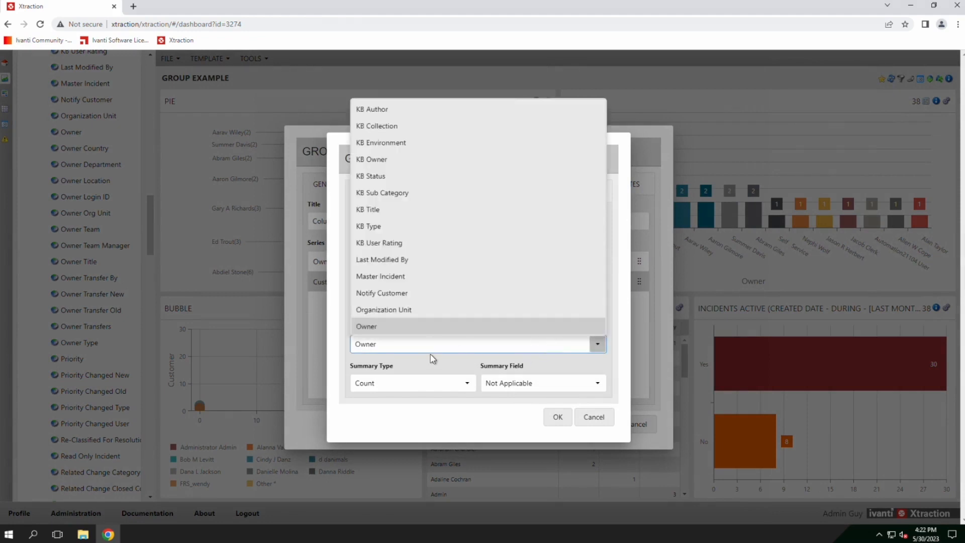
scroll(407, 237, down, 2)
scroll(410, 236, up, 10)
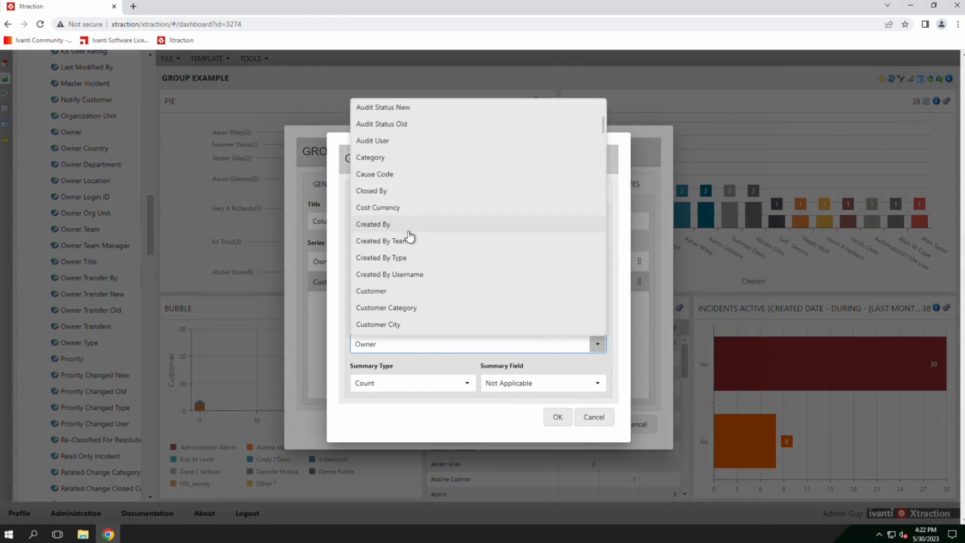
scroll(403, 288, up, 4)
scroll(418, 294, down, 2)
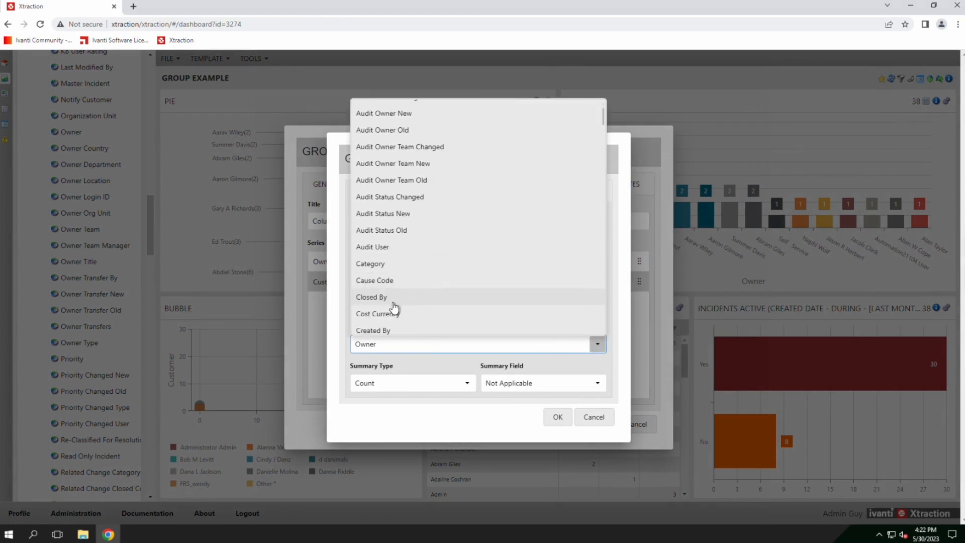
scroll(397, 309, down, 4)
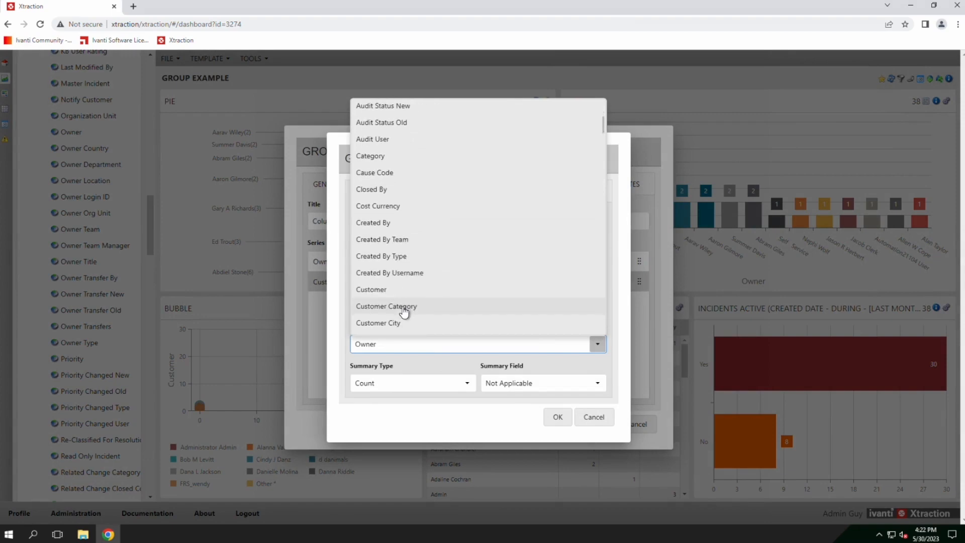
click(392, 289)
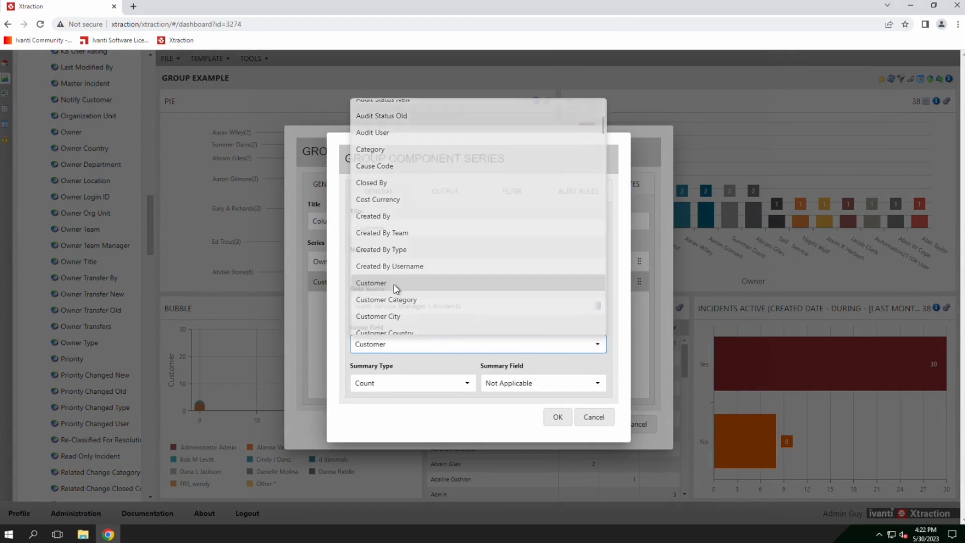
click(559, 419)
Remove the first of the two Customer series from the Column component and apply the component settings.
right_click(359, 287)
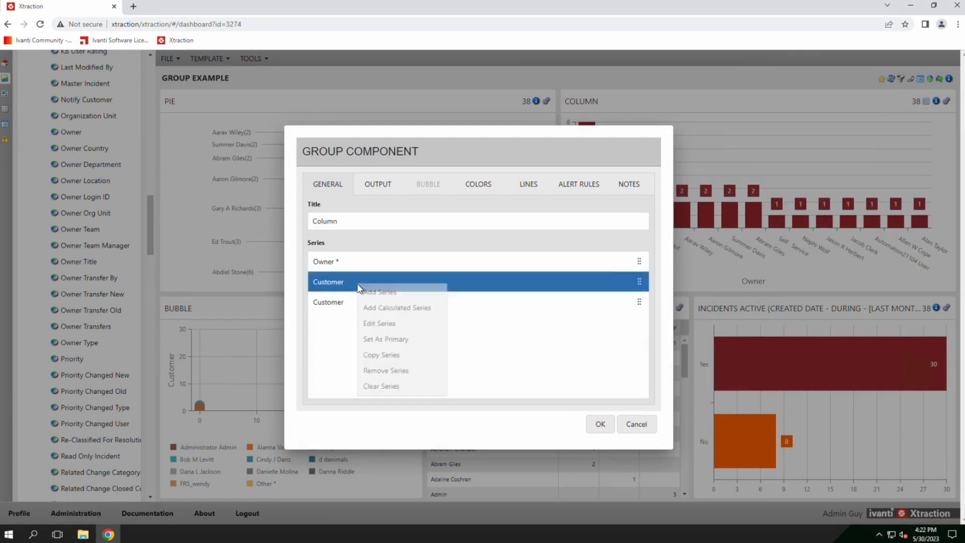
click(386, 370)
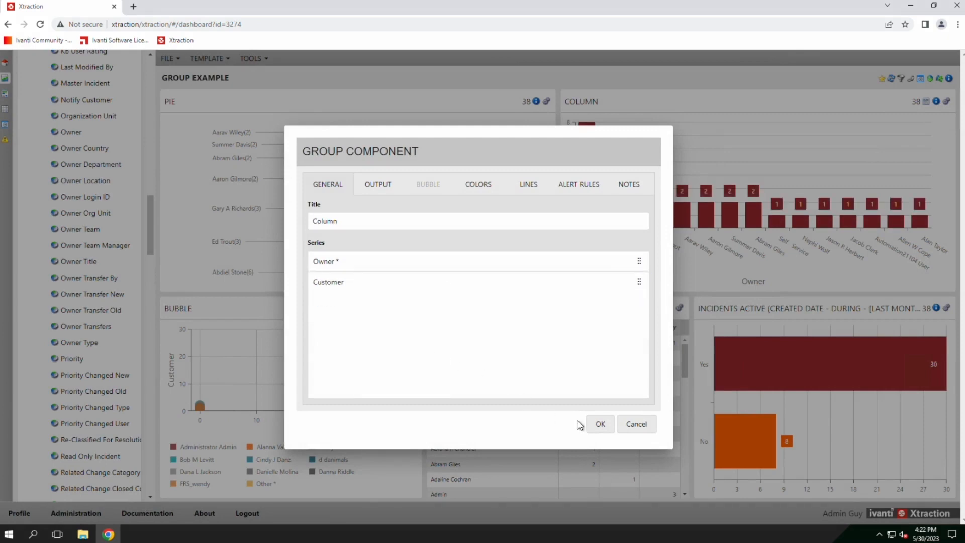
click(599, 424)
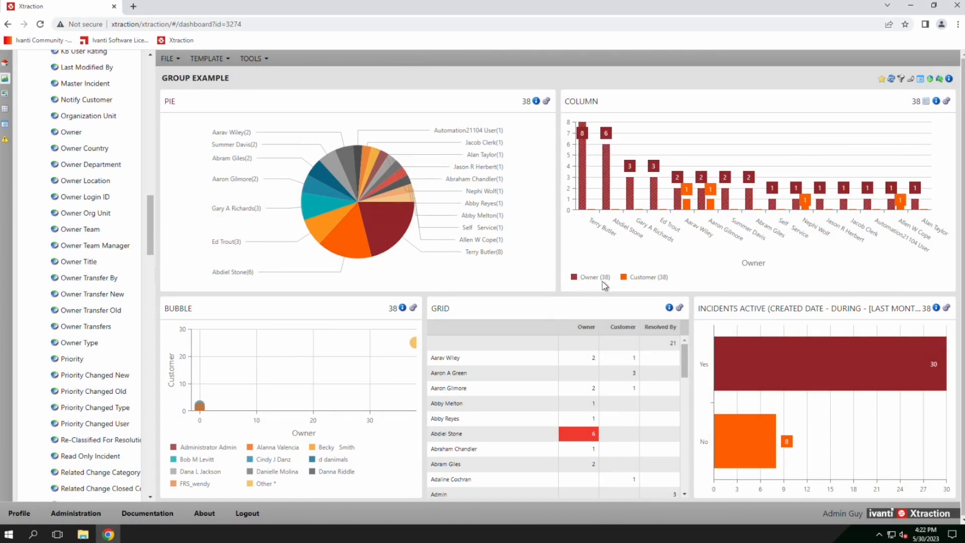
mouse_move(584, 204)
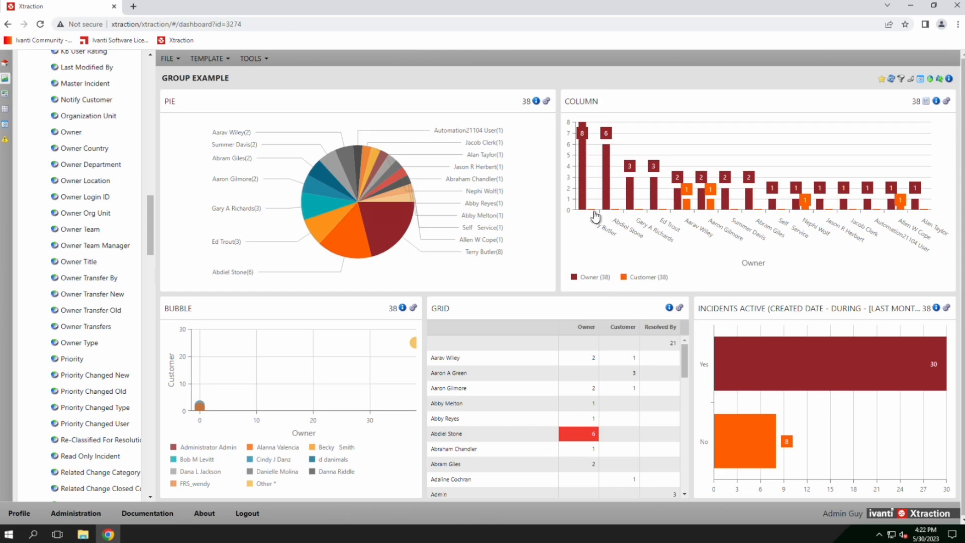
Turn off the Visible option for the Customer series of the Column component and apply the component settings.
mouse_move(595, 215)
mouse_move(678, 207)
mouse_move(891, 211)
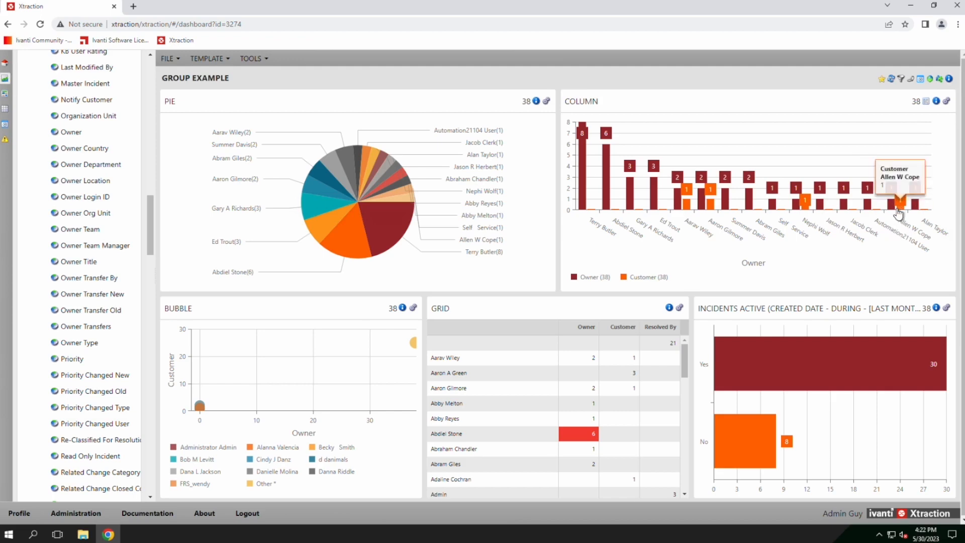
click(946, 101)
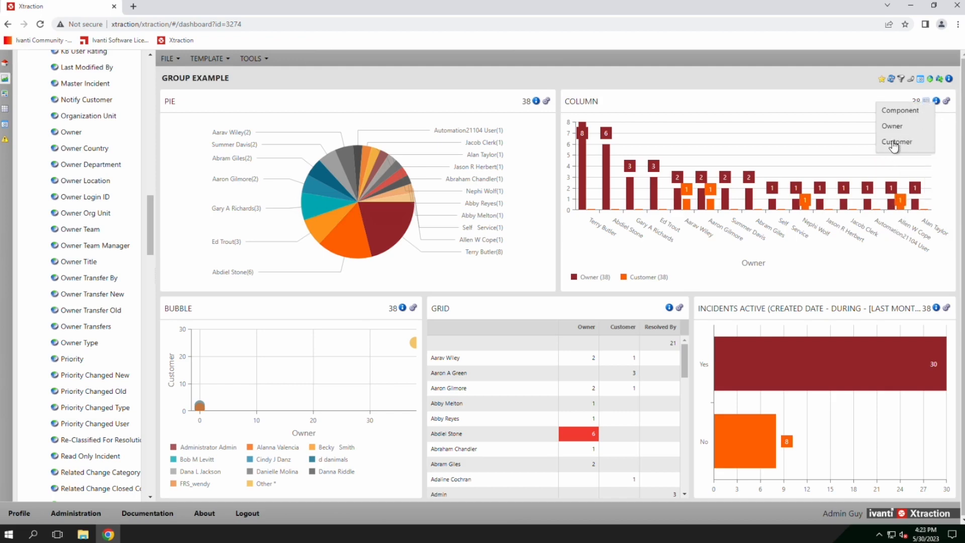
click(889, 113)
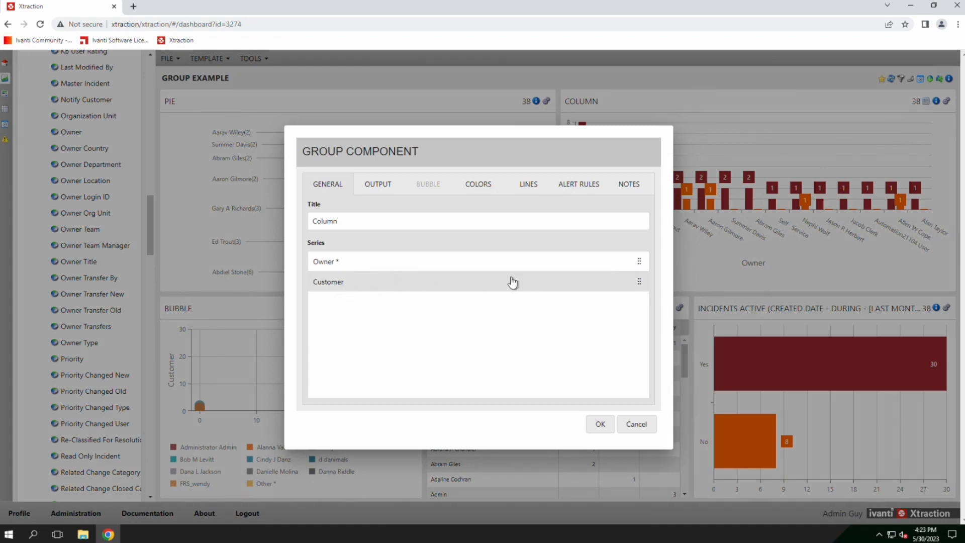
double_click(411, 288)
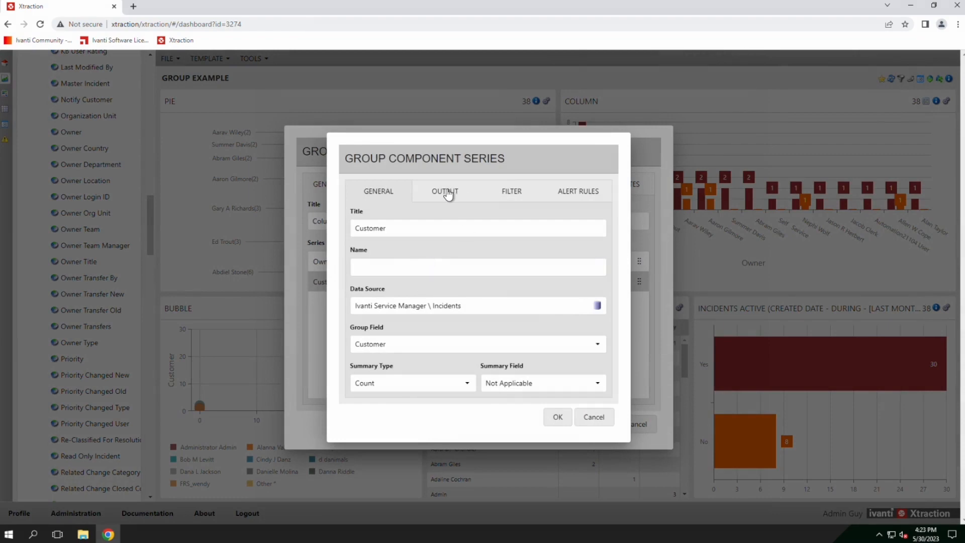
click(607, 420)
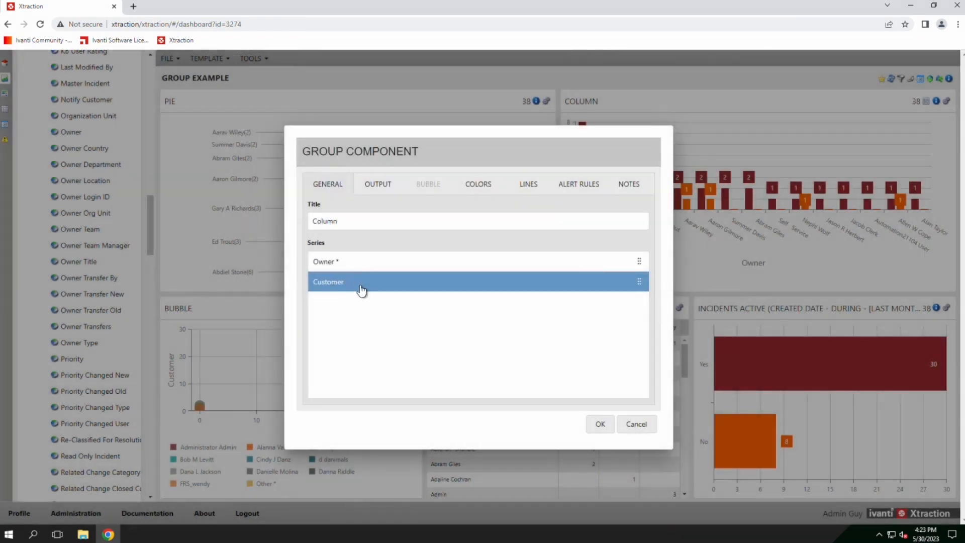
double_click(360, 289)
click(442, 191)
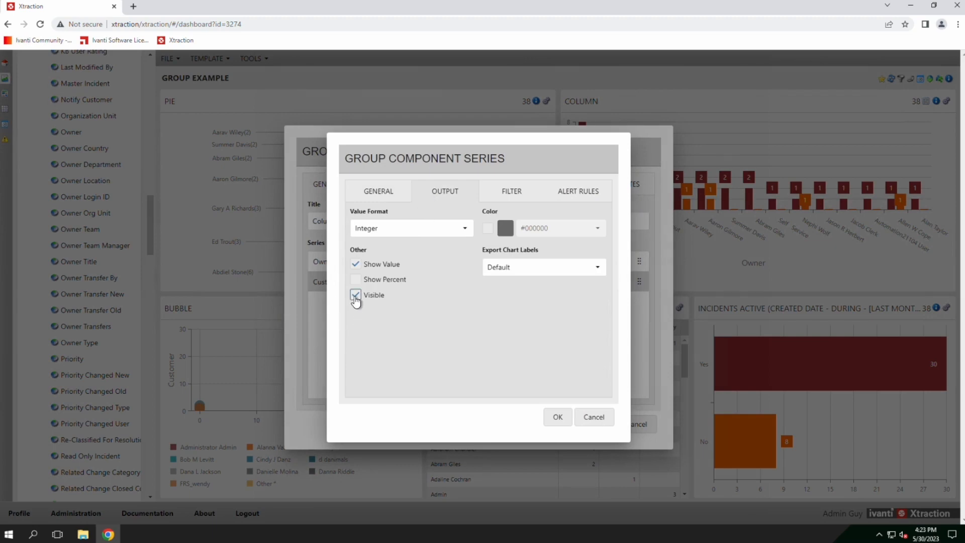
click(356, 295)
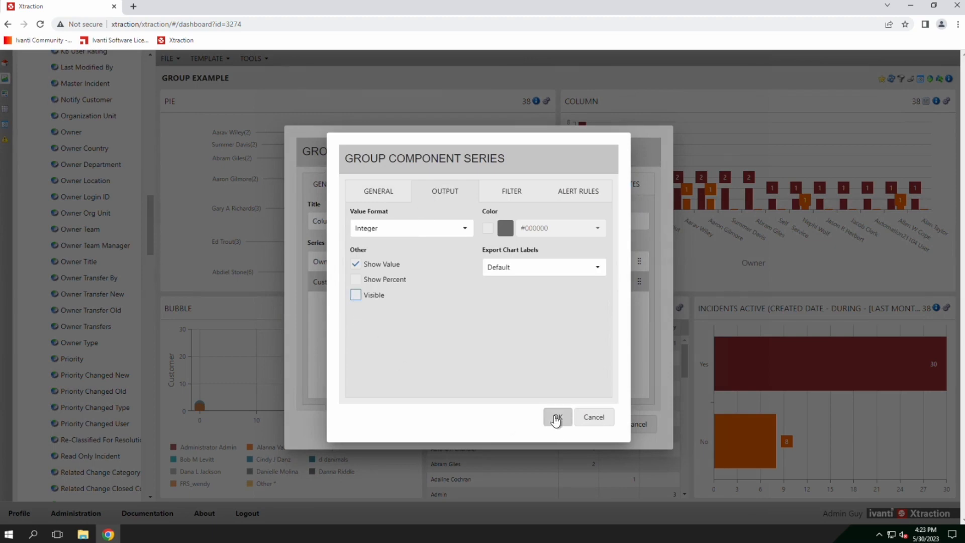
click(557, 416)
click(600, 424)
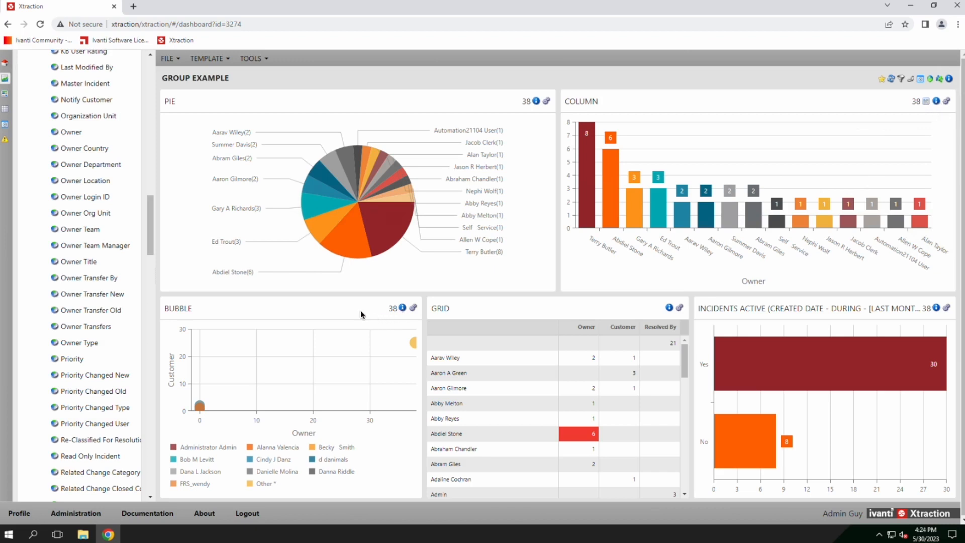
Review the X axis, Y axis and radius series settings of the Bubble component, closing them without changes.
mouse_move(215, 411)
click(413, 308)
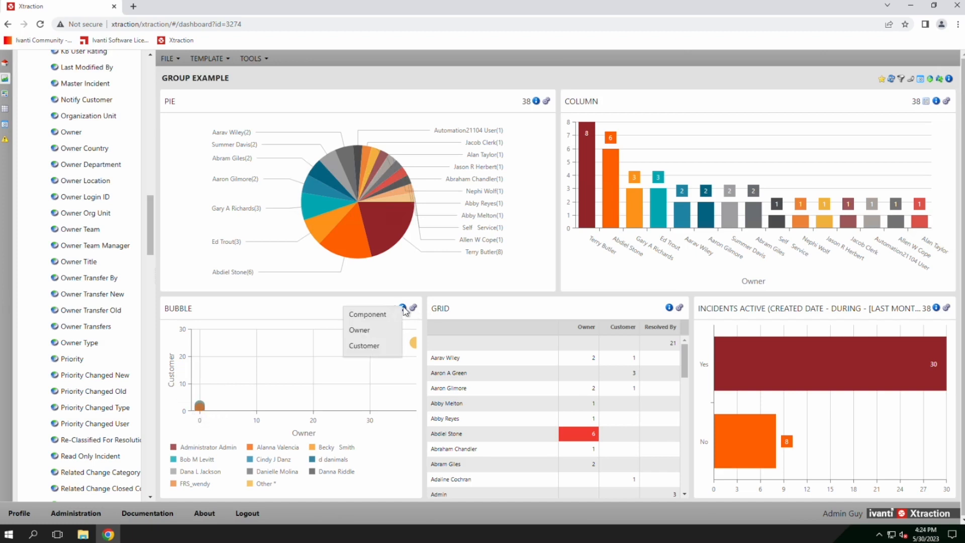
click(375, 317)
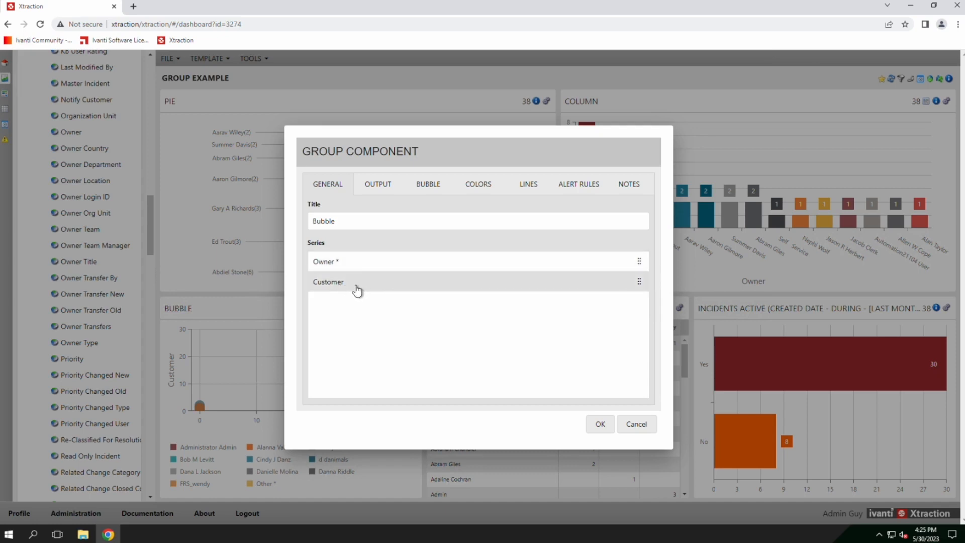
click(426, 192)
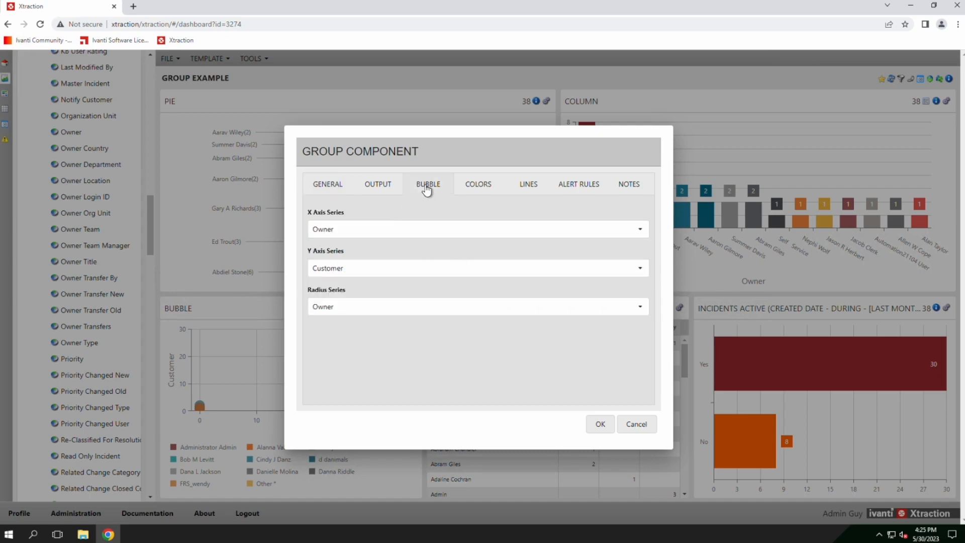
click(358, 232)
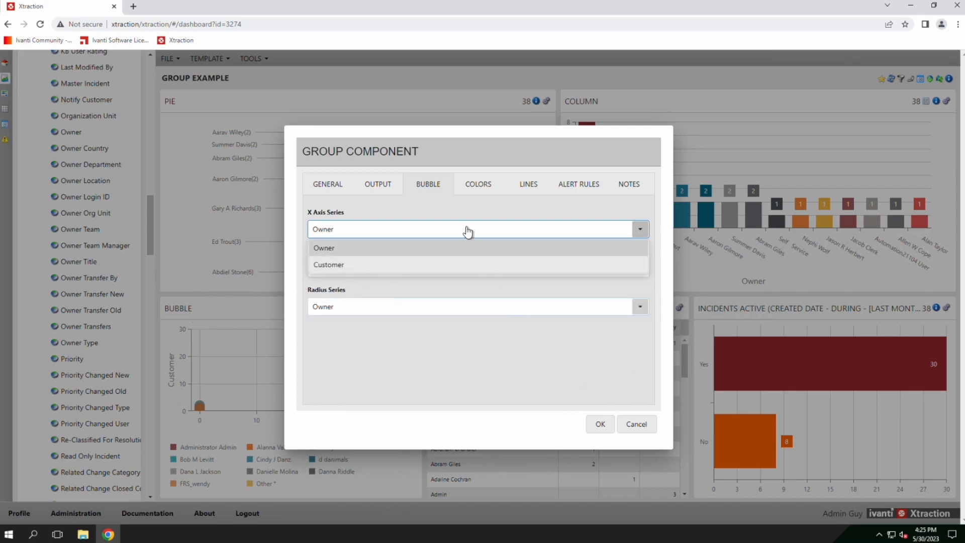
click(483, 376)
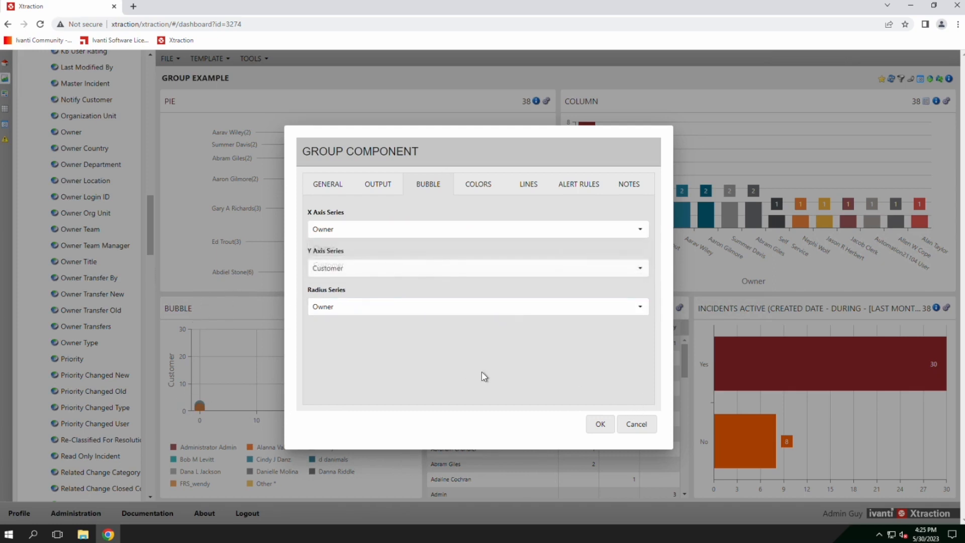
click(636, 425)
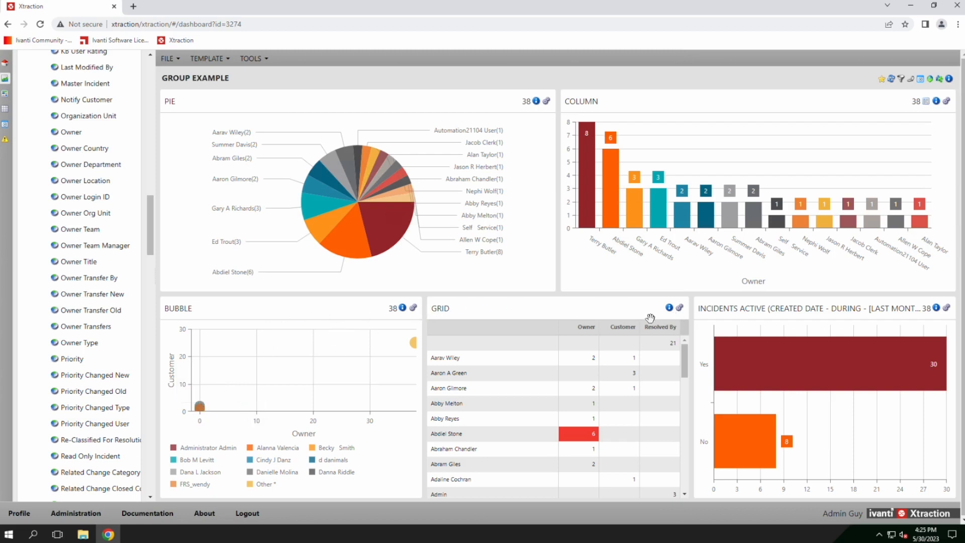
Replace the Incidents Active bar chart with a Grid group component based on the Owner field.
scroll(108, 206, up, 20)
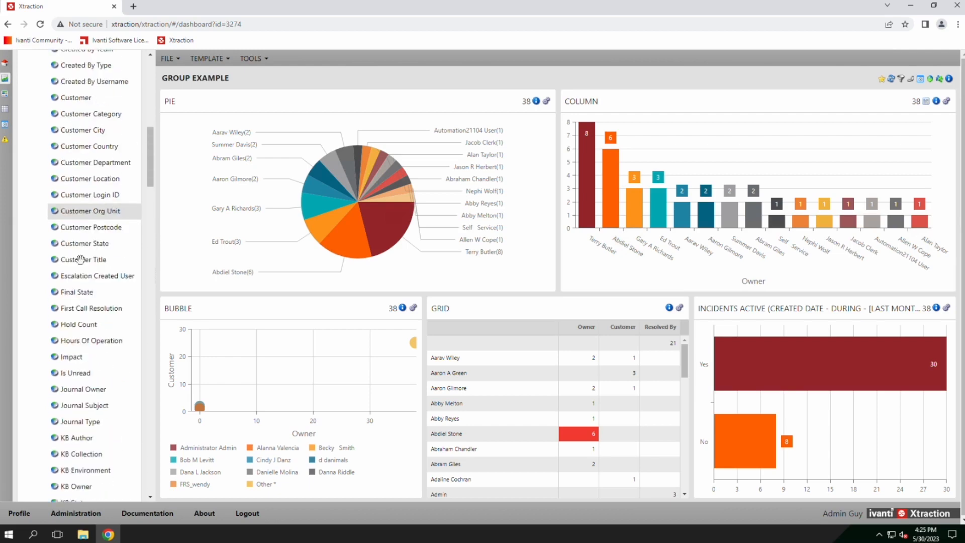
click(36, 228)
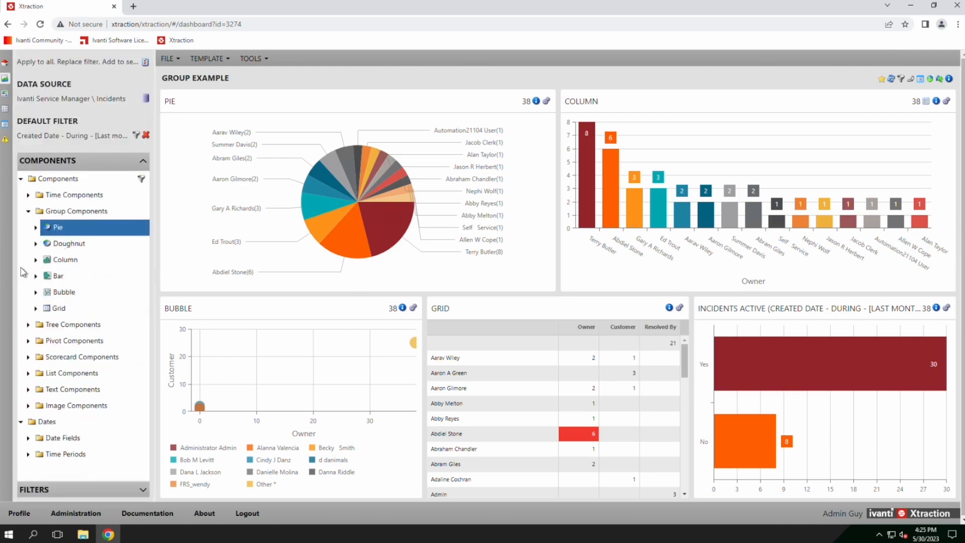
click(36, 309)
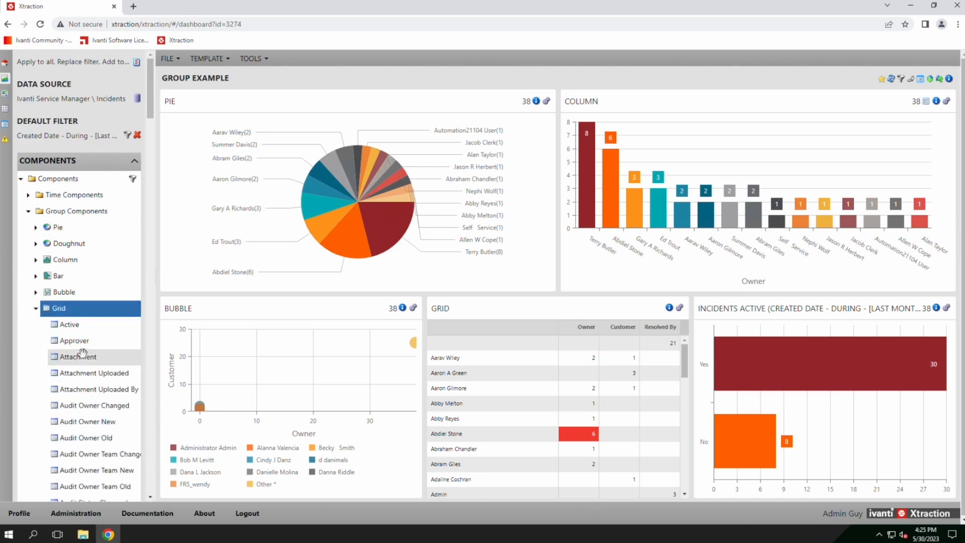
scroll(77, 356, down, 10)
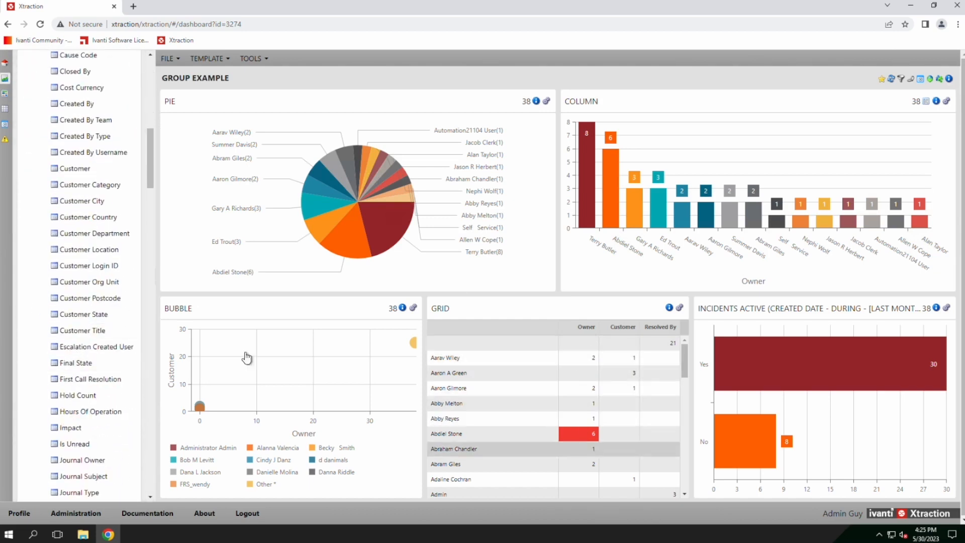
scroll(78, 317, down, 10)
scroll(83, 321, up, 5)
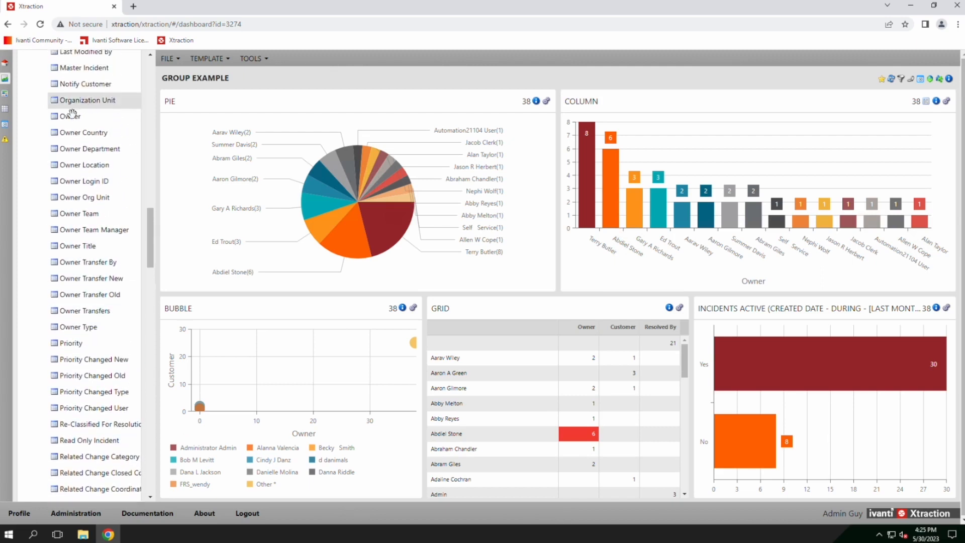
drag(71, 116, 767, 342)
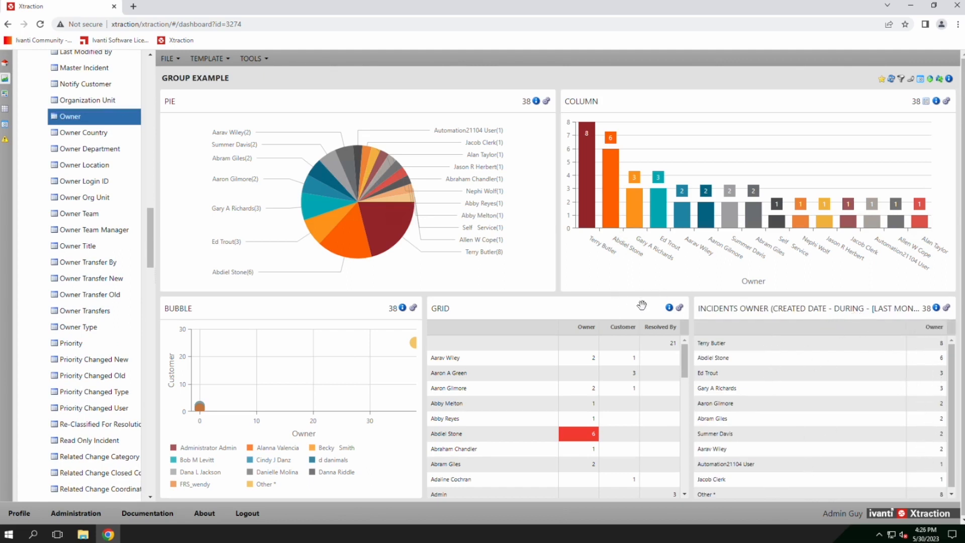
Review the Grid component's series and the group fields offered for a new series, closing both without changes.
click(679, 308)
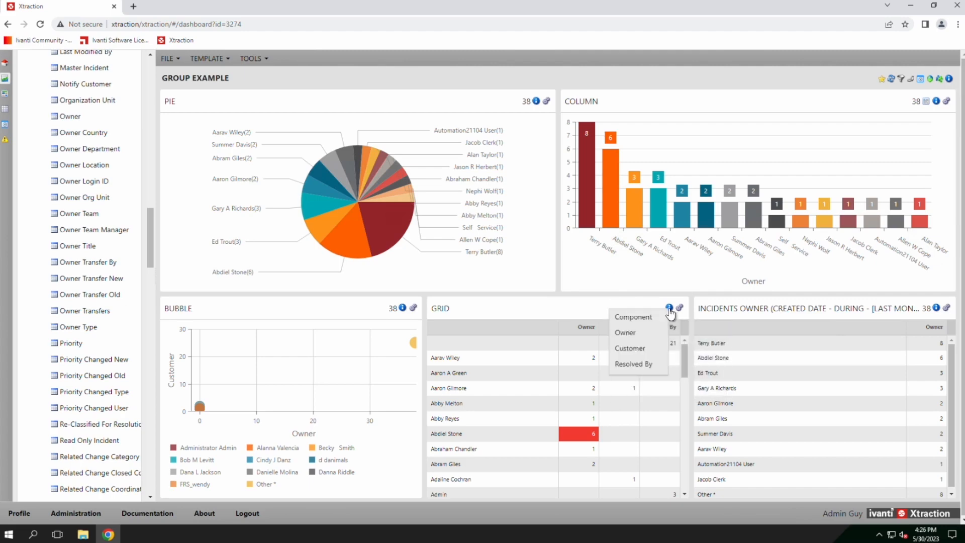
click(643, 322)
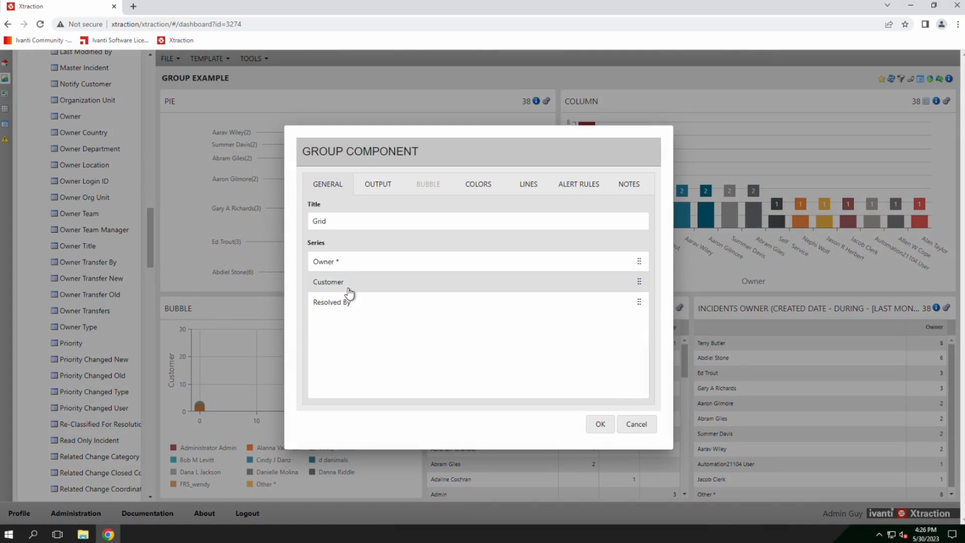
right_click(354, 332)
click(376, 339)
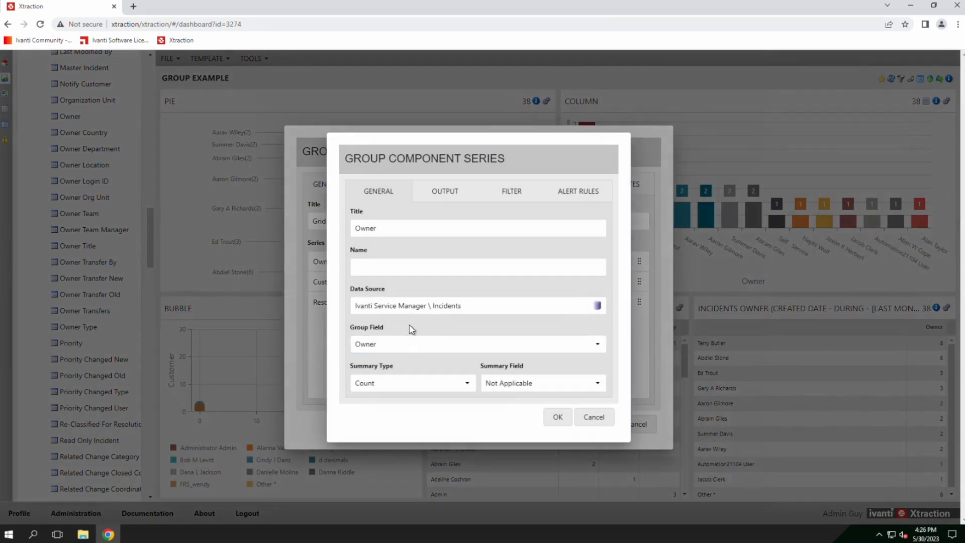
click(430, 344)
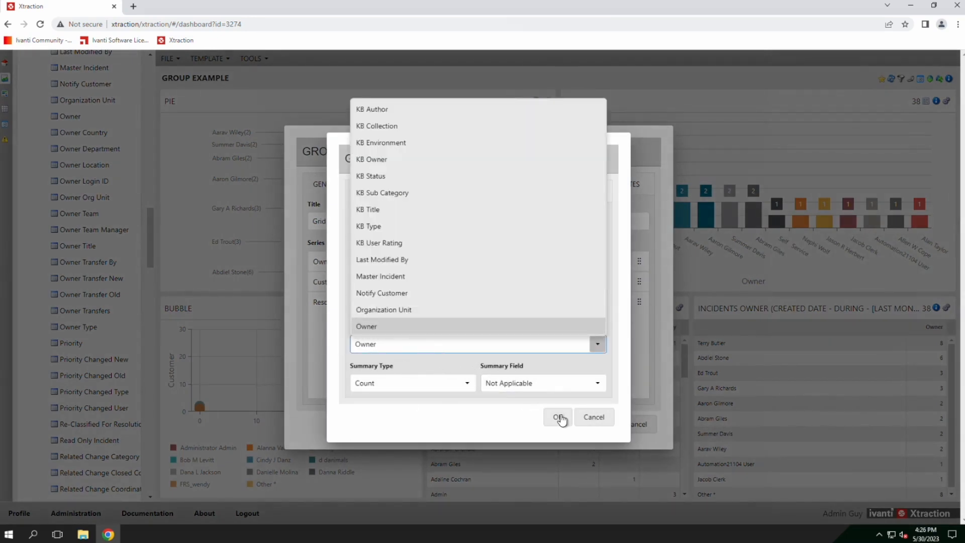
click(500, 411)
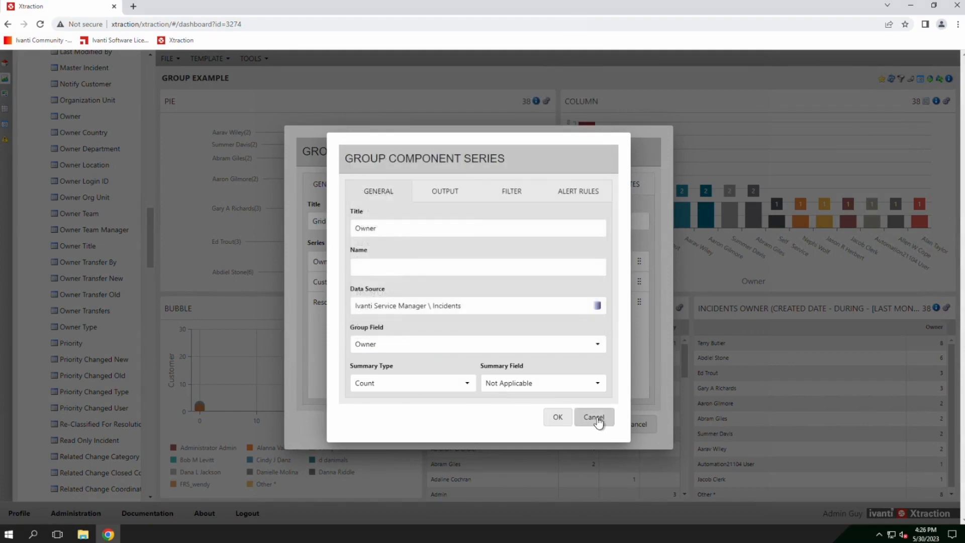
click(595, 417)
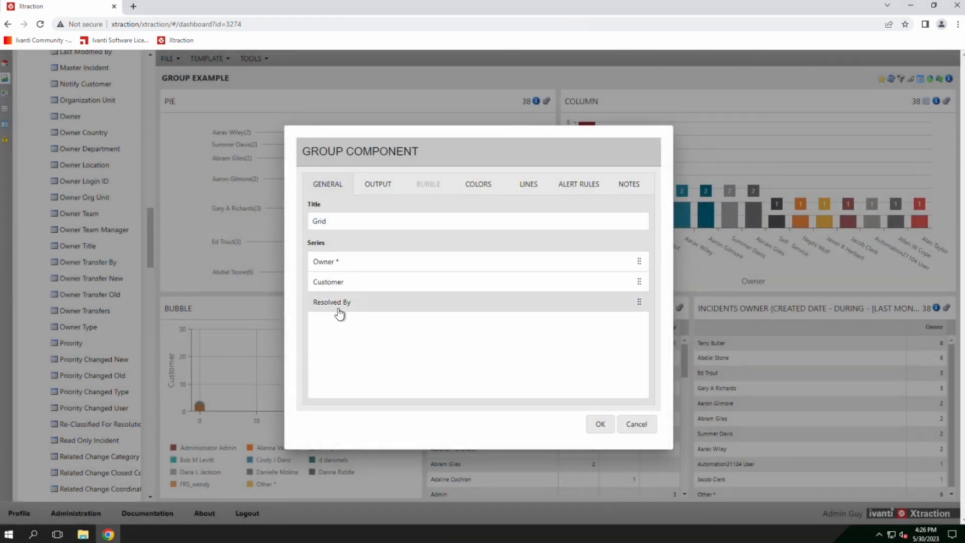
click(641, 426)
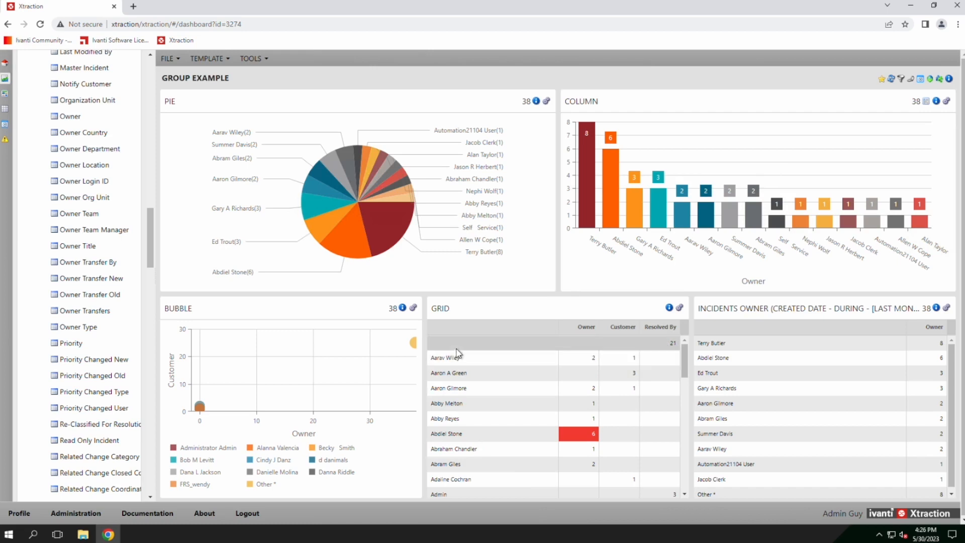
Review the Grid component's rows, component-level alert rules and Owner series settings, closing the series without changes.
scroll(510, 355, down, 1)
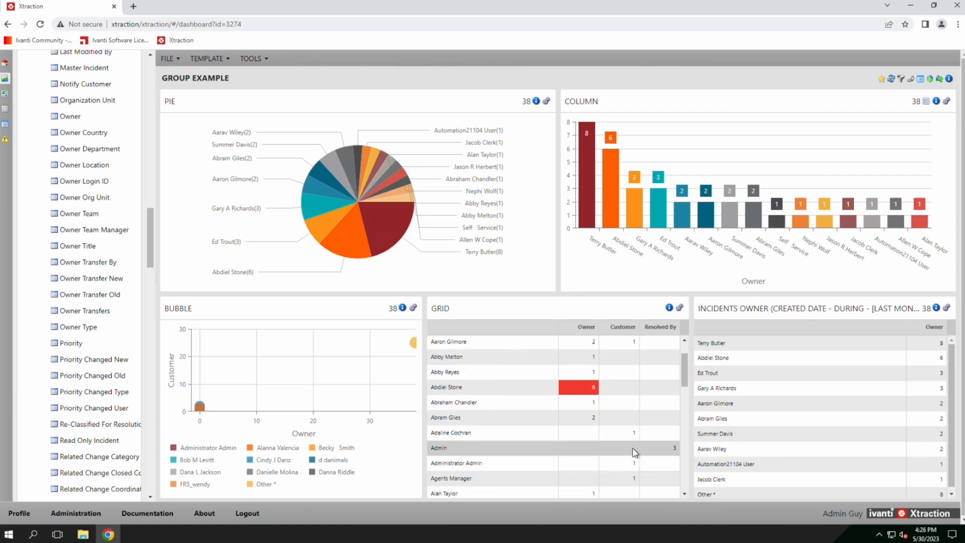
scroll(597, 460, down, 2)
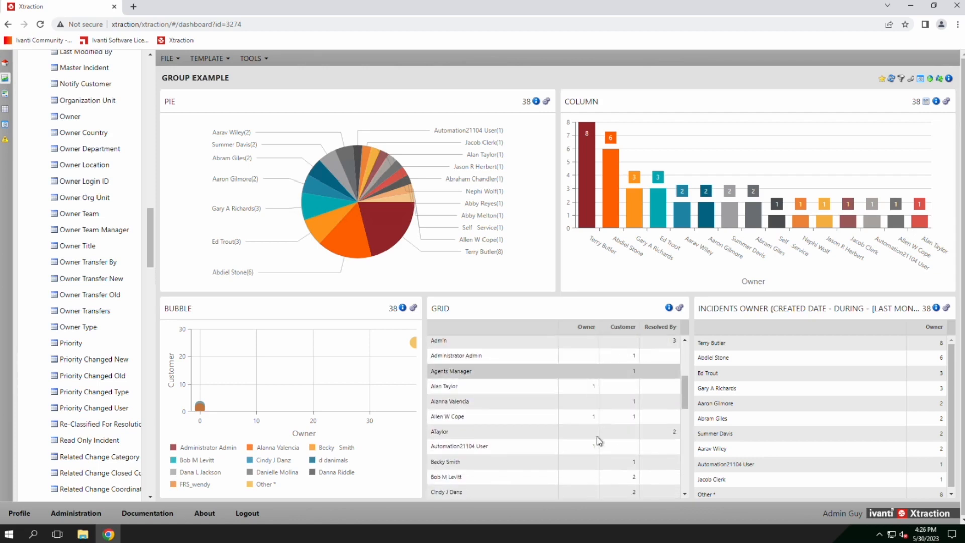
scroll(600, 367, up, 3)
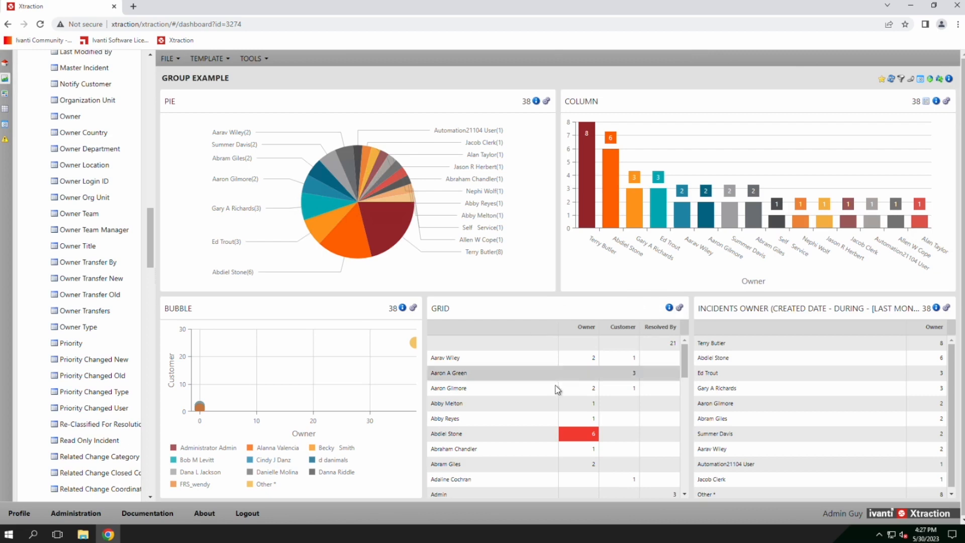
click(670, 309)
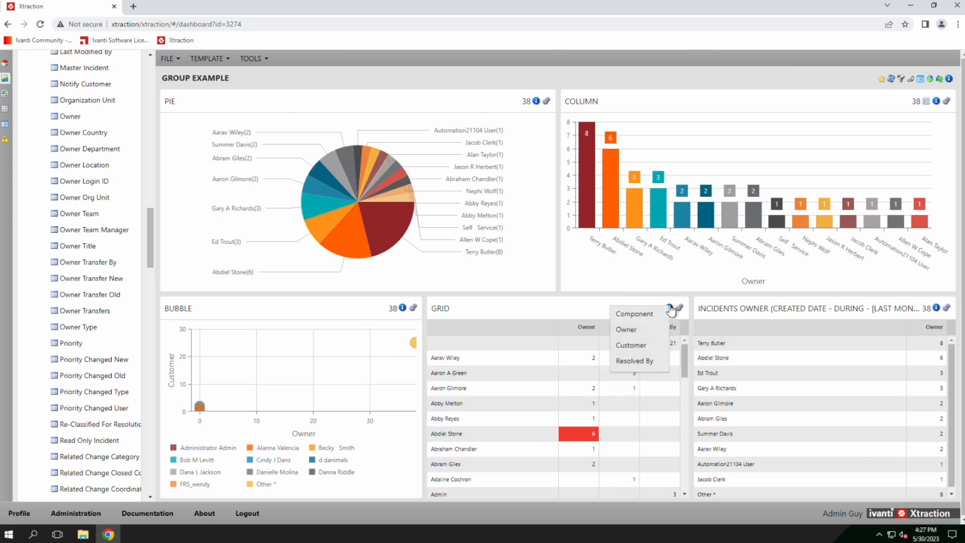
click(635, 314)
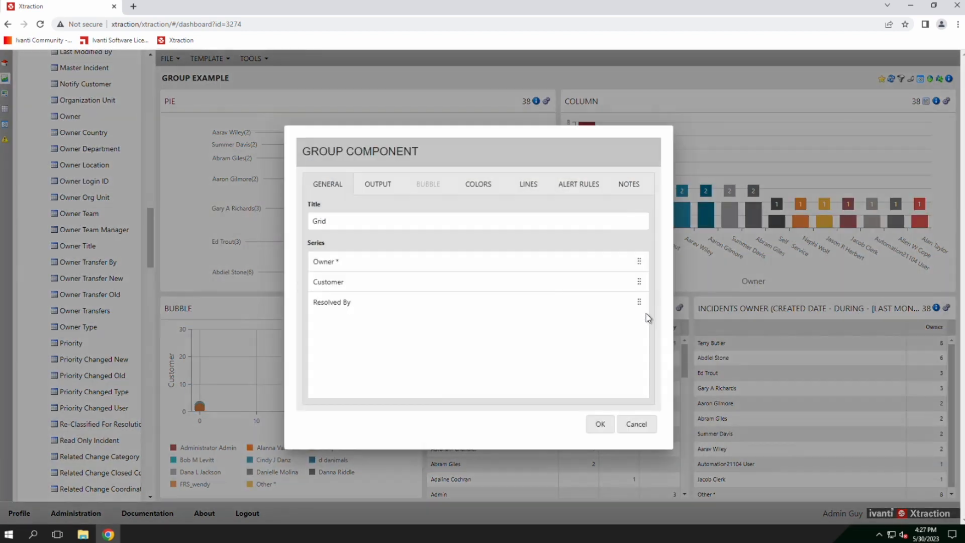
click(560, 192)
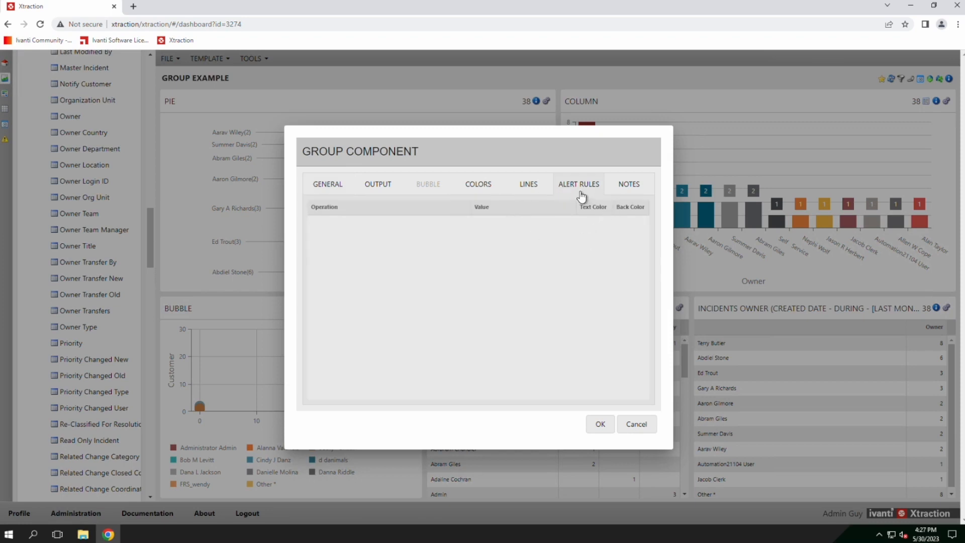
click(322, 186)
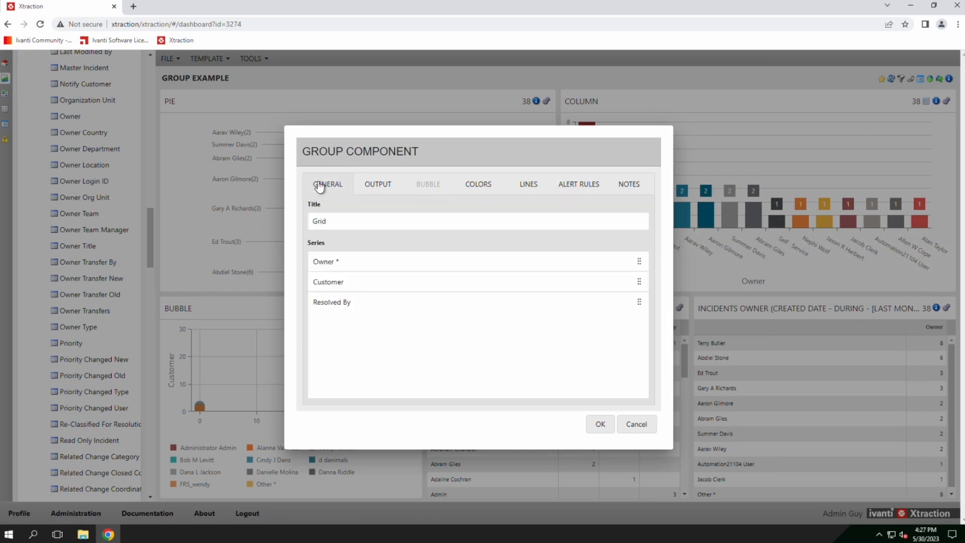
double_click(336, 263)
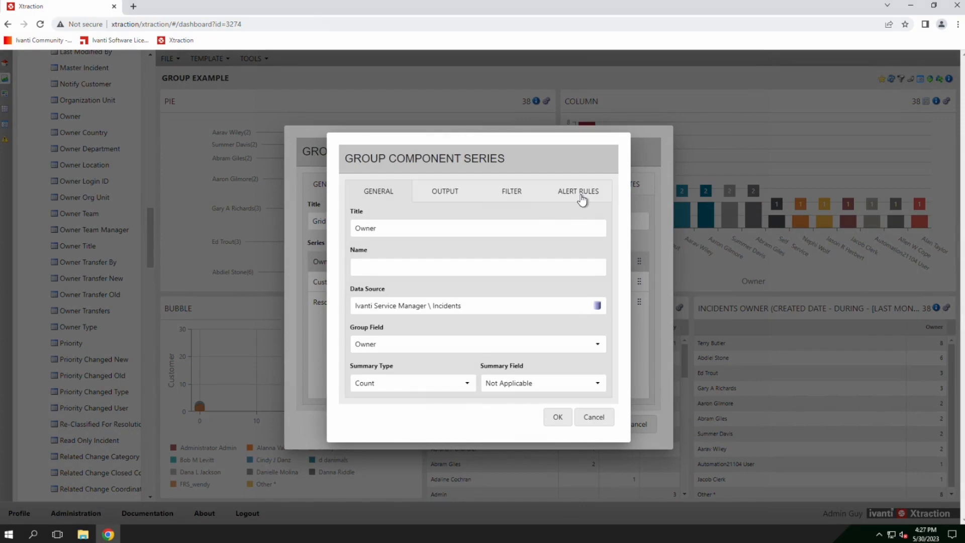
click(591, 419)
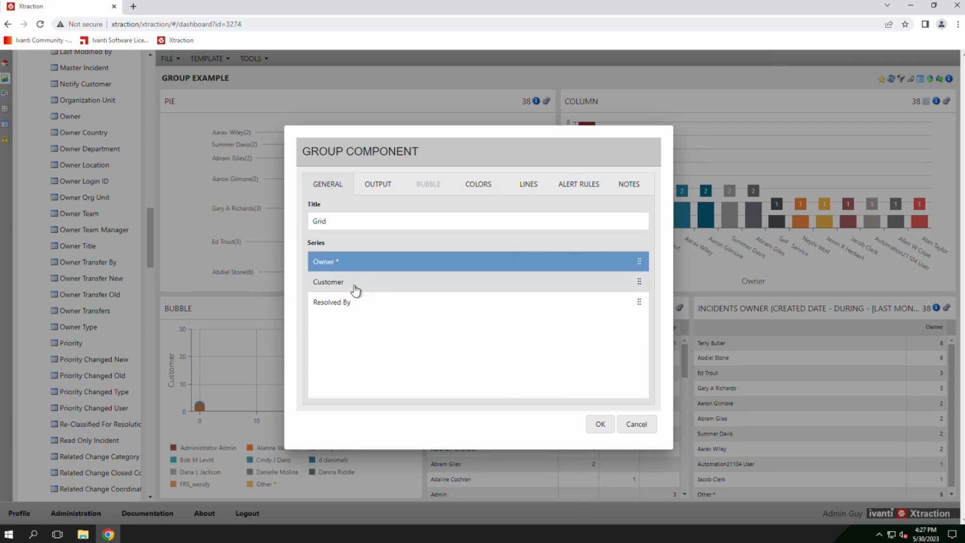
Add an alert rule to the Grid component's Owner series with the operation Less than and the value 2.
double_click(341, 263)
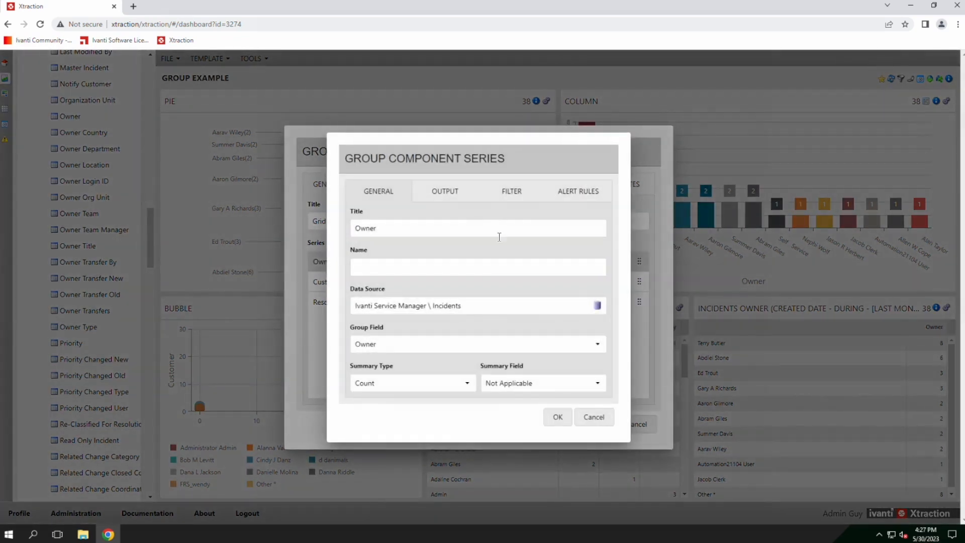
click(578, 196)
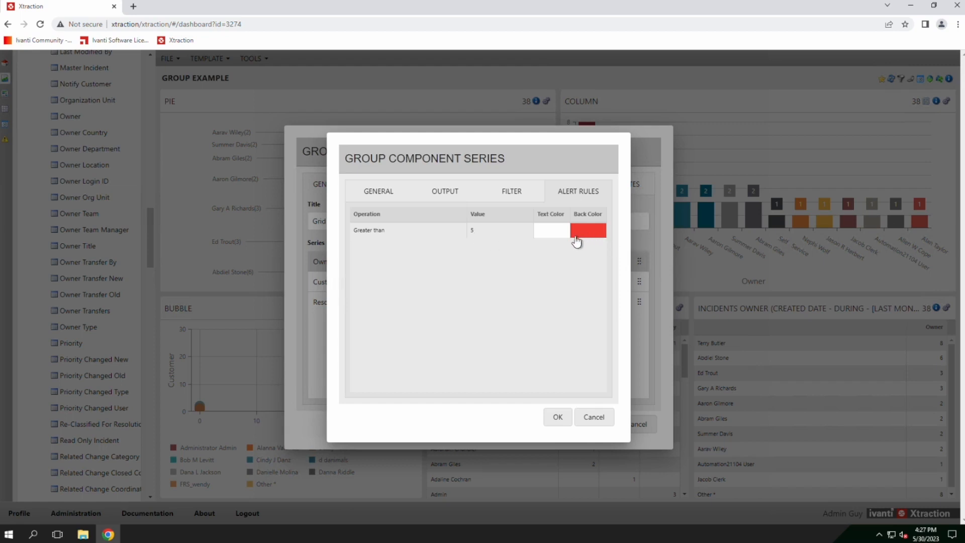
right_click(457, 278)
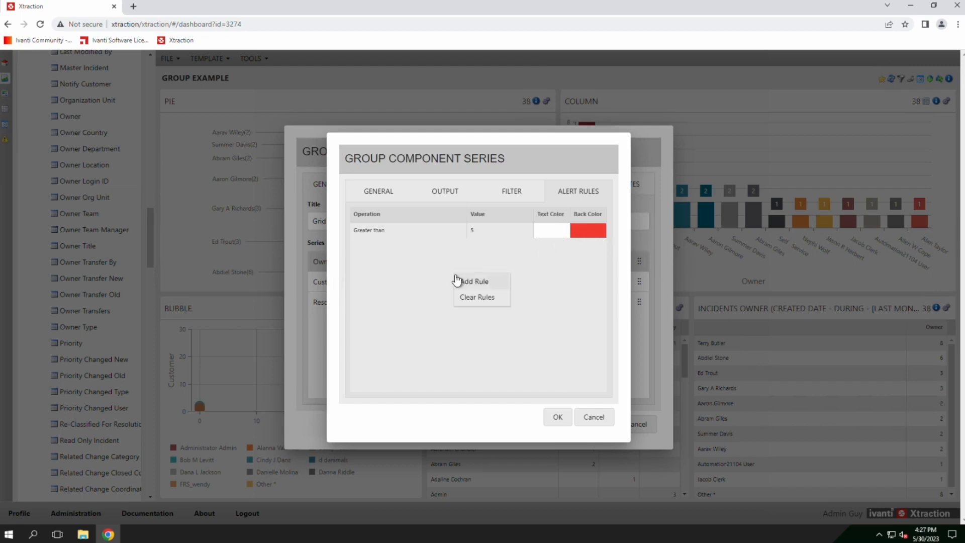
click(470, 281)
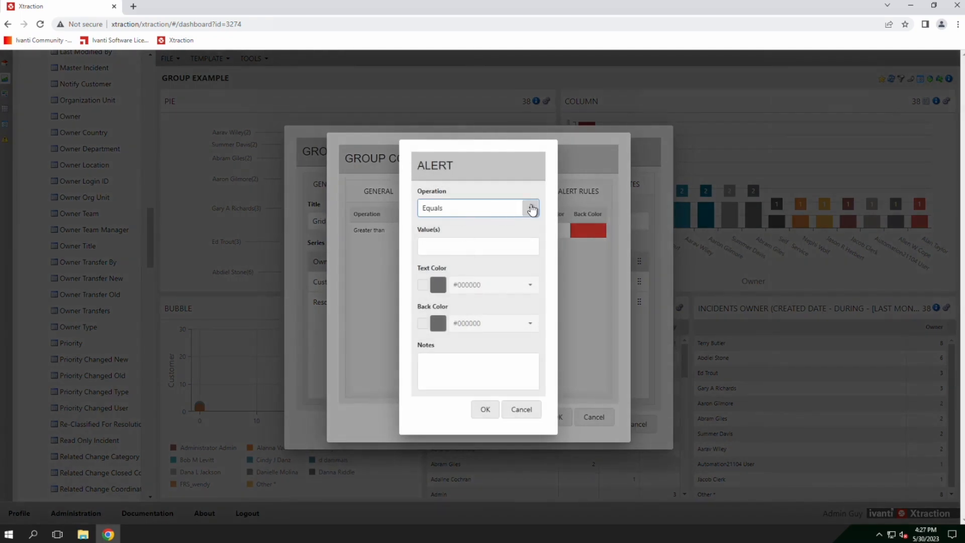
click(531, 209)
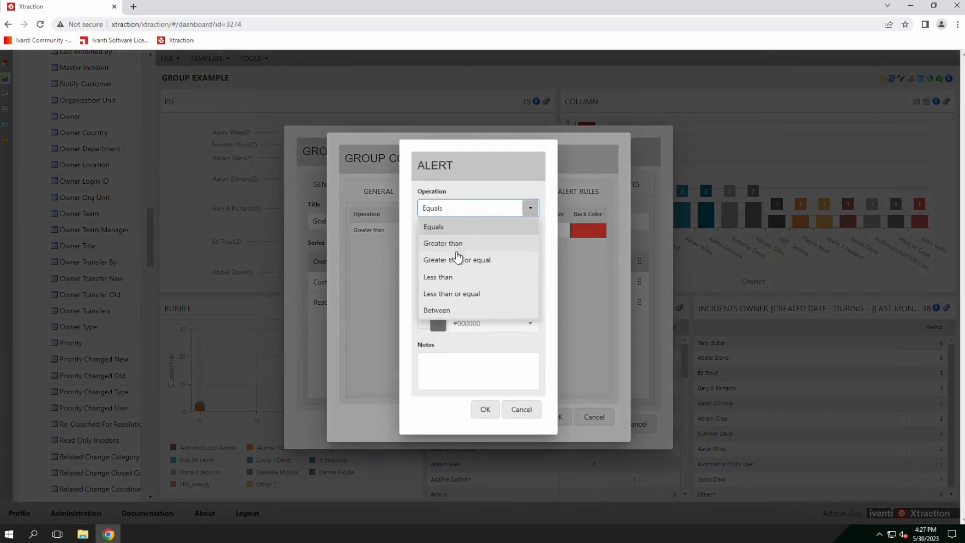
click(442, 277)
click(448, 246)
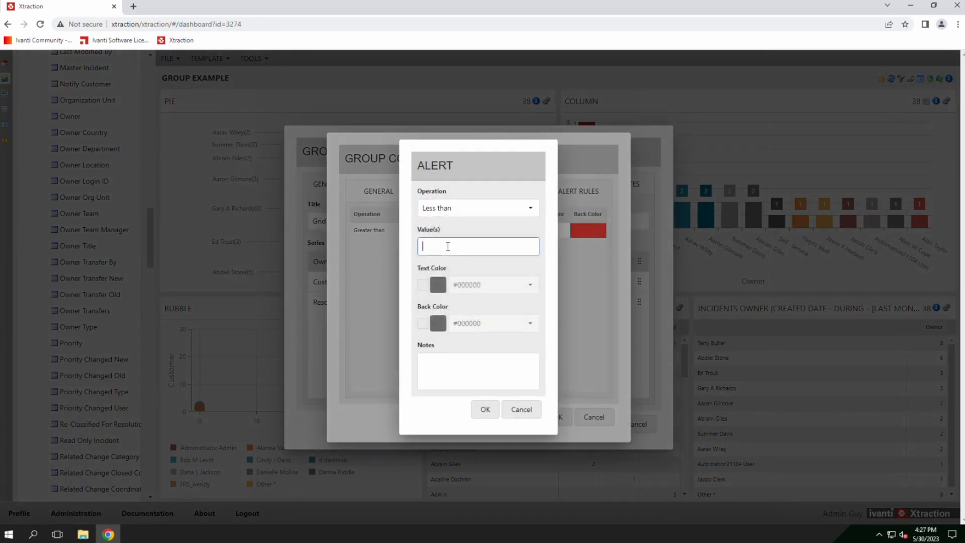
Give the alert rule text color #000000 and back color #90ee02, and apply the series and component settings.
click(423, 285)
click(423, 323)
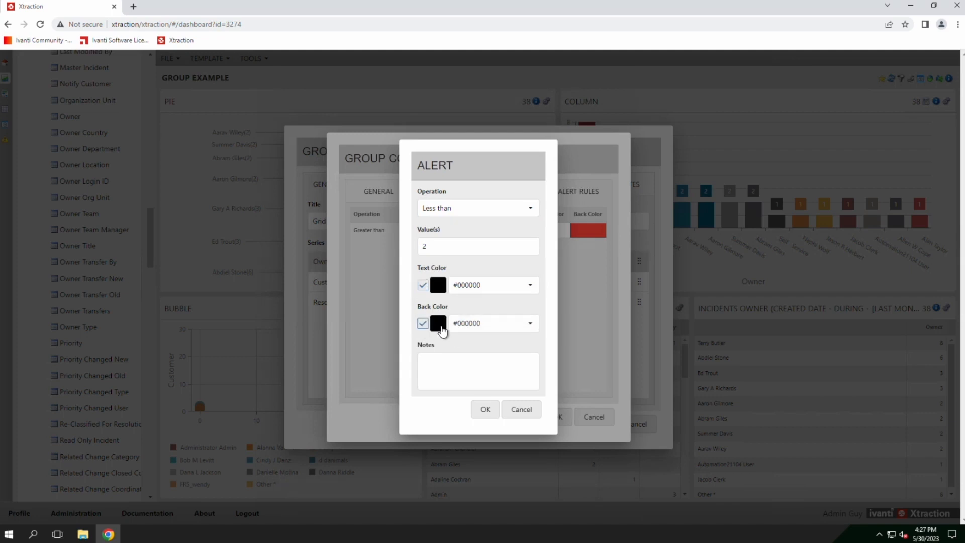
click(445, 328)
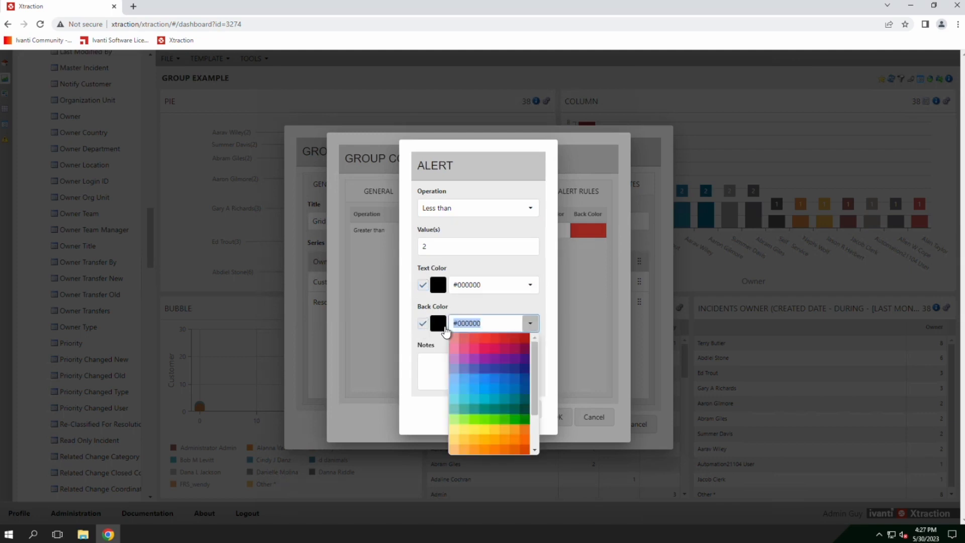
click(481, 420)
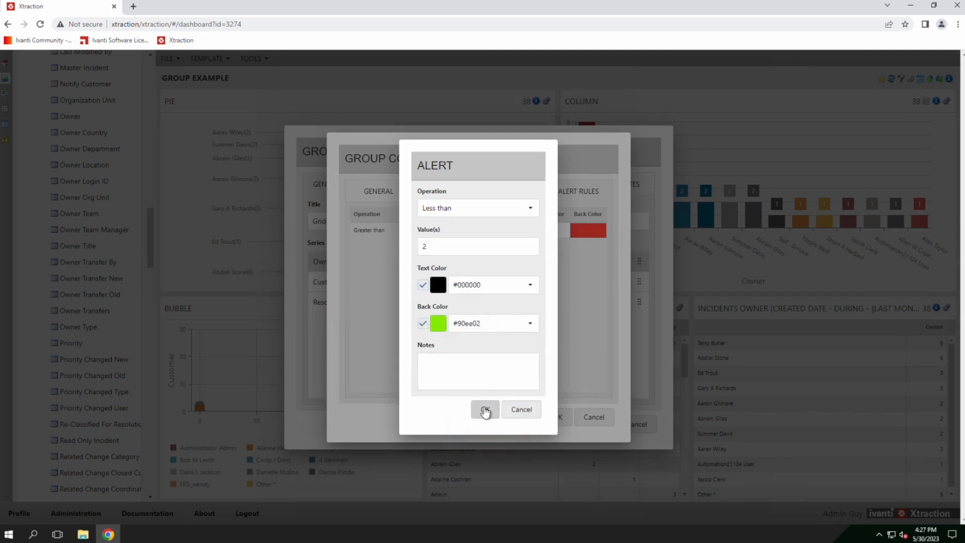
click(485, 409)
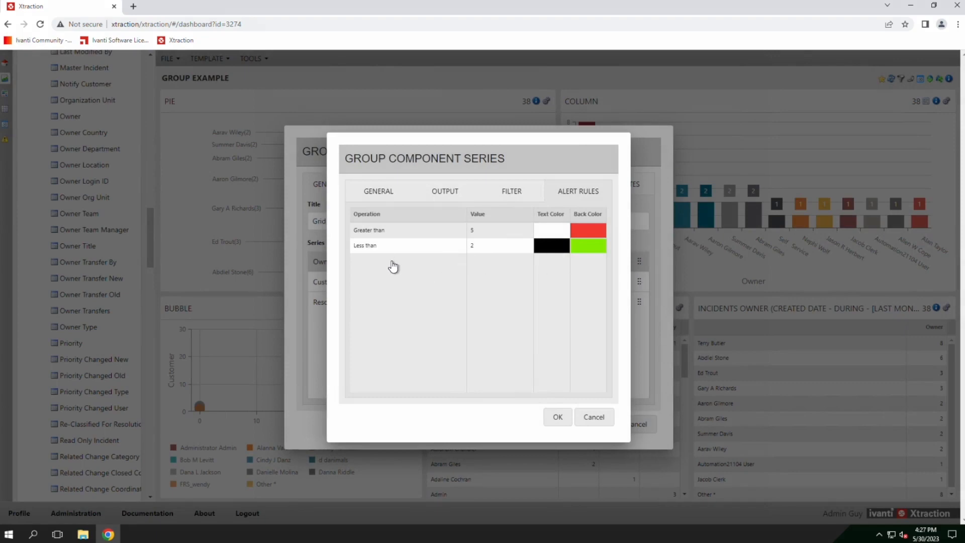
click(557, 418)
click(601, 424)
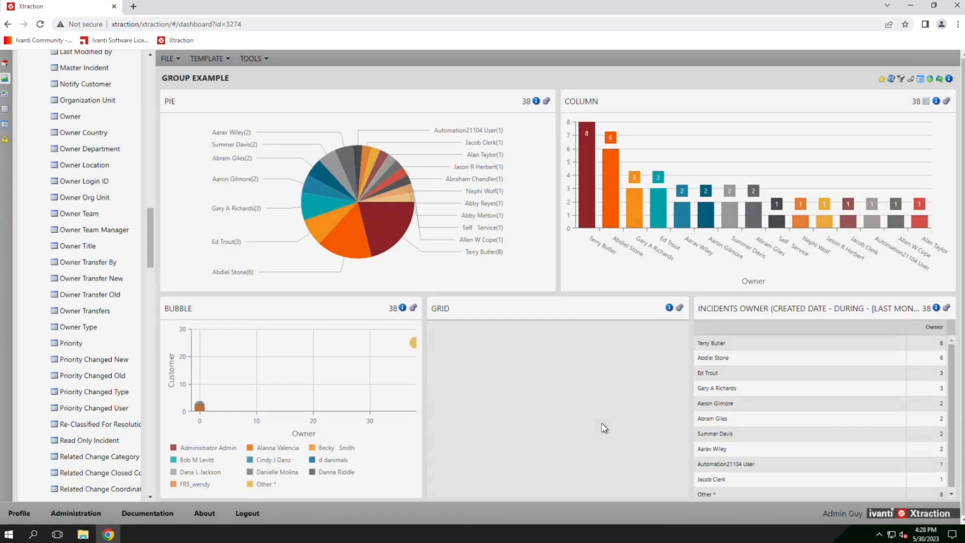
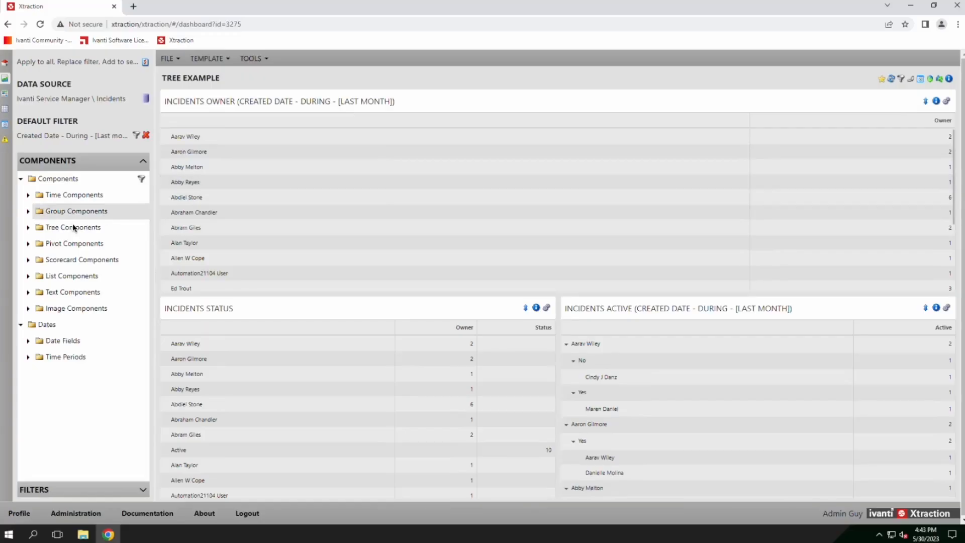
Place a tree Grid component based on the Owner field in the upper Incidents Owner area of the Tree Example dashboard.
double_click(39, 228)
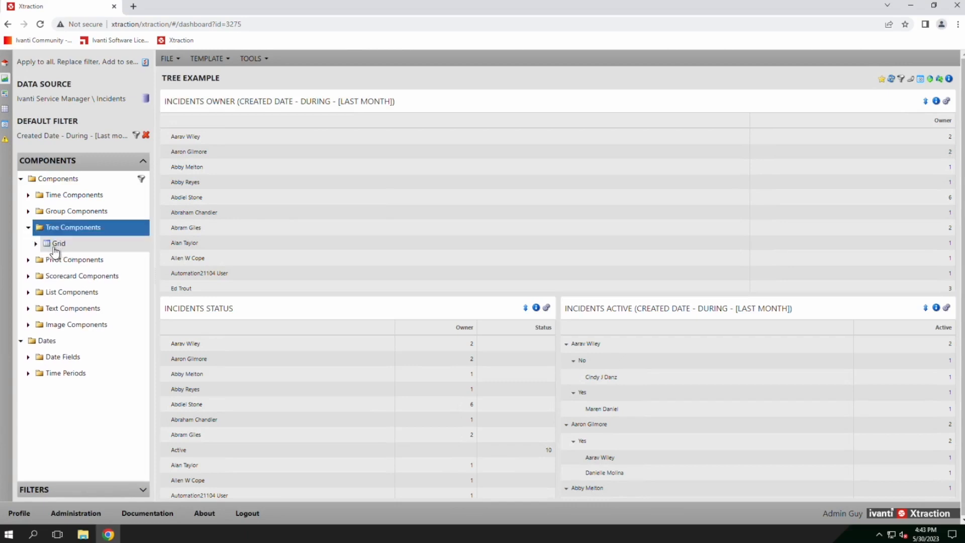
double_click(84, 244)
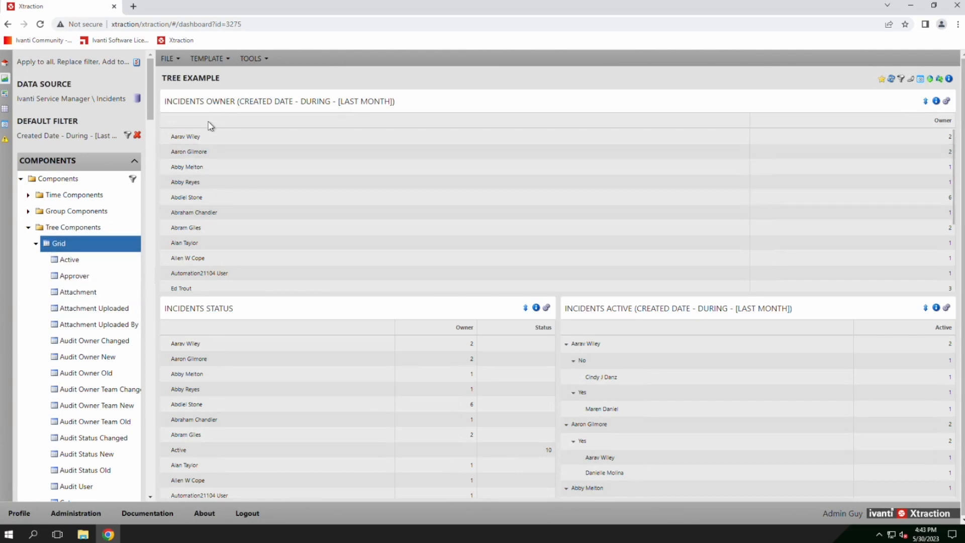
scroll(114, 290, down, 4)
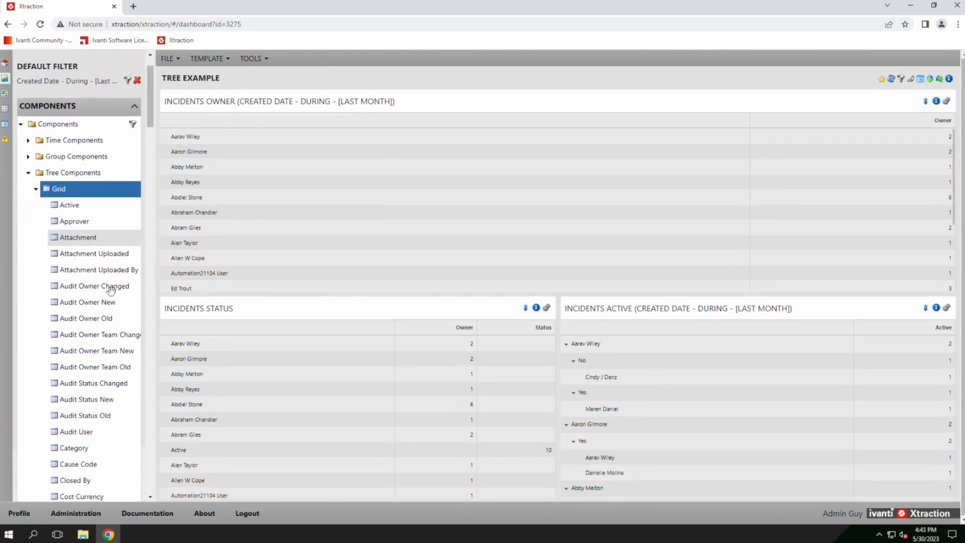
scroll(114, 298, down, 10)
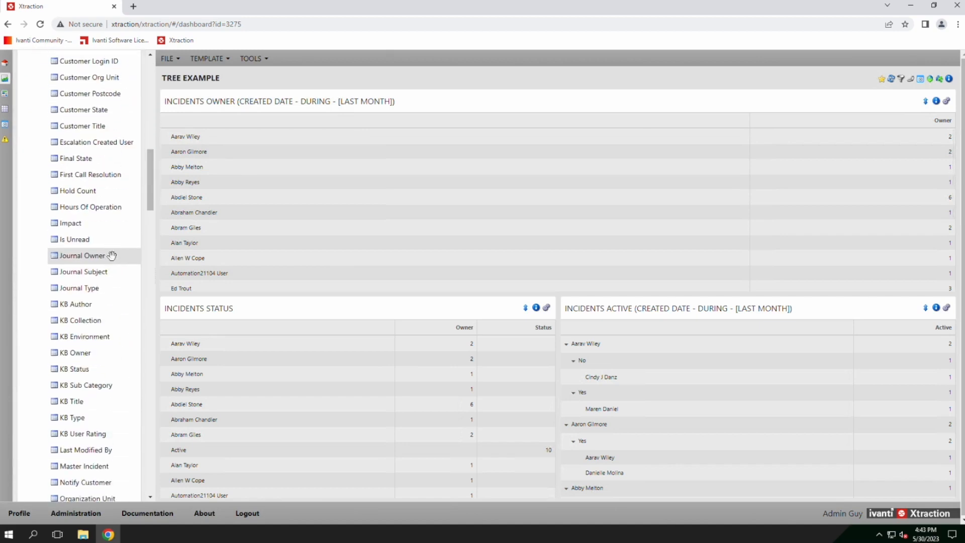
scroll(112, 267, down, 8)
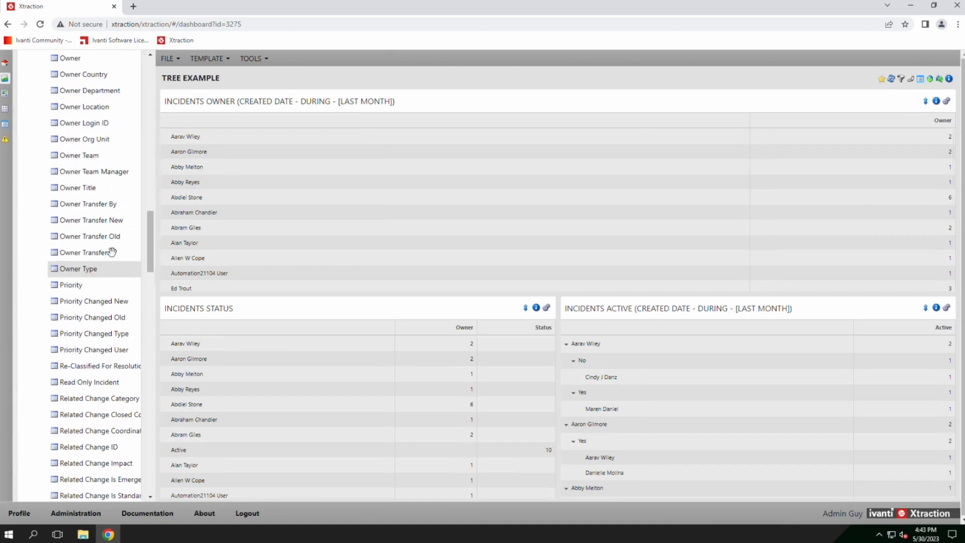
scroll(78, 151, up, 1)
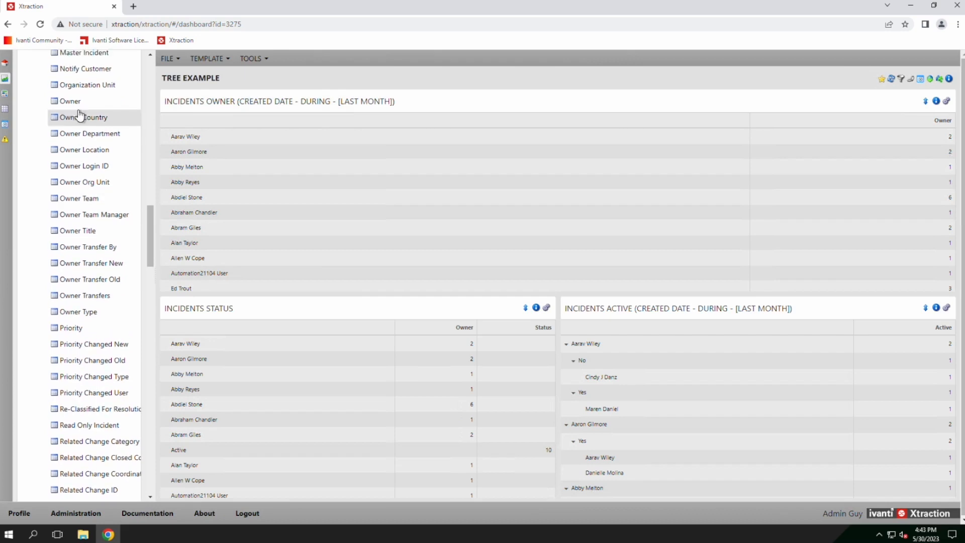
drag(77, 102, 380, 142)
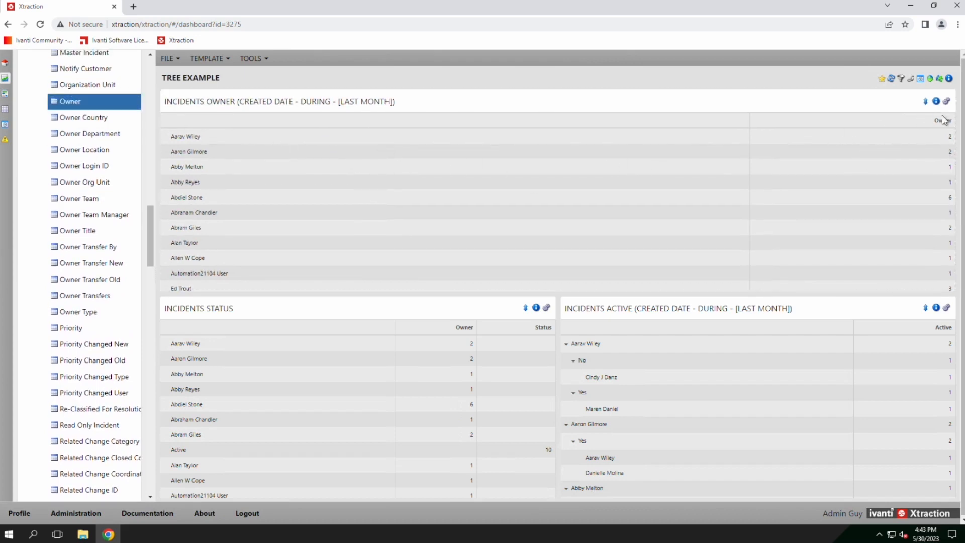
Set the Incidents Owner tree component's sort to Value (Desc) and apply the settings.
click(937, 103)
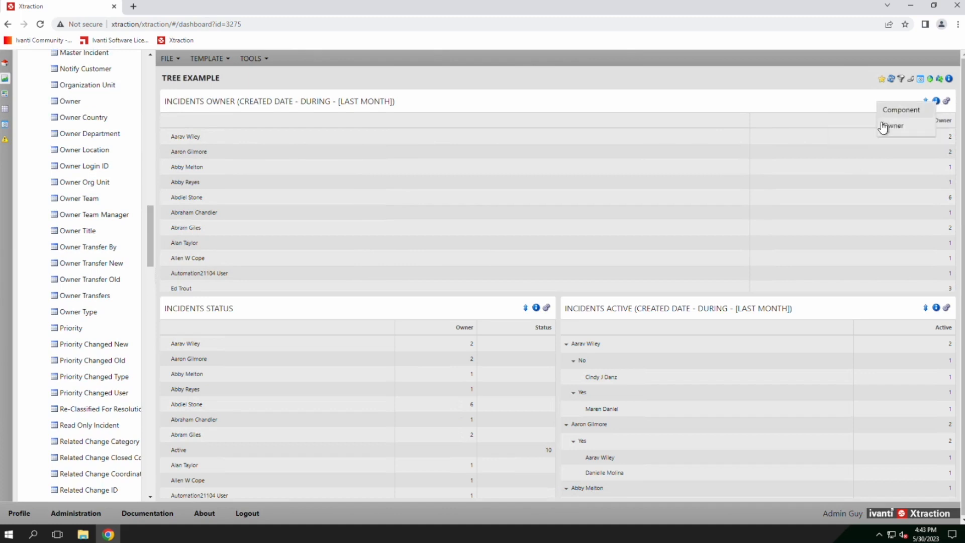
click(905, 115)
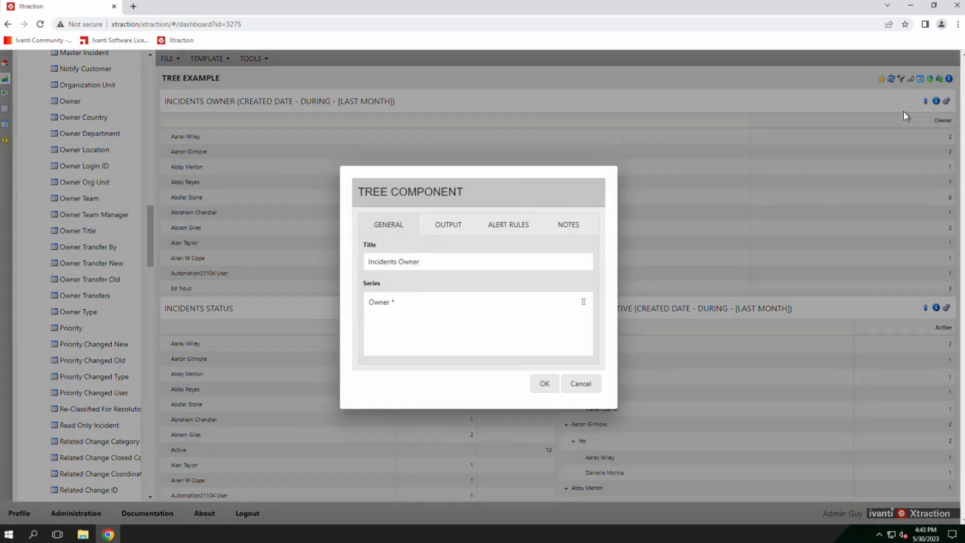
click(448, 230)
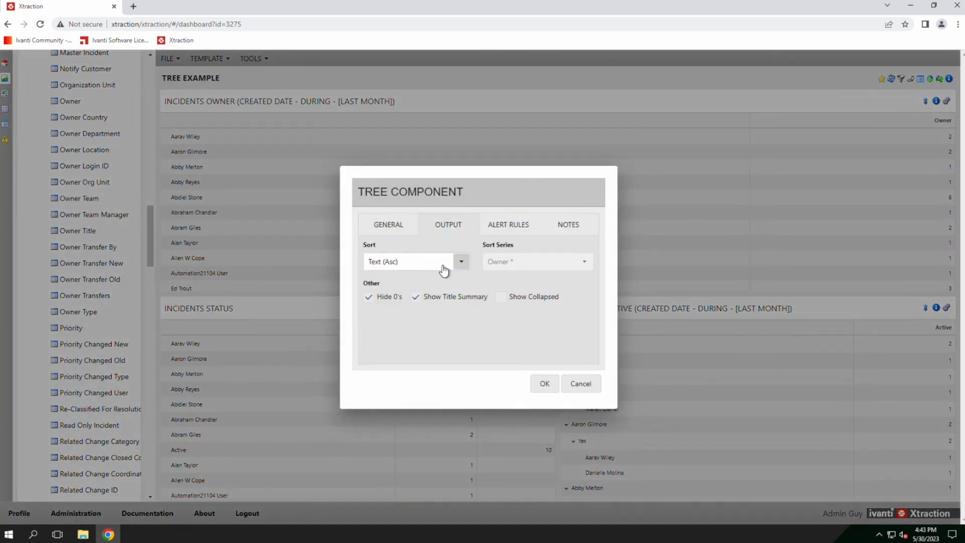
click(460, 263)
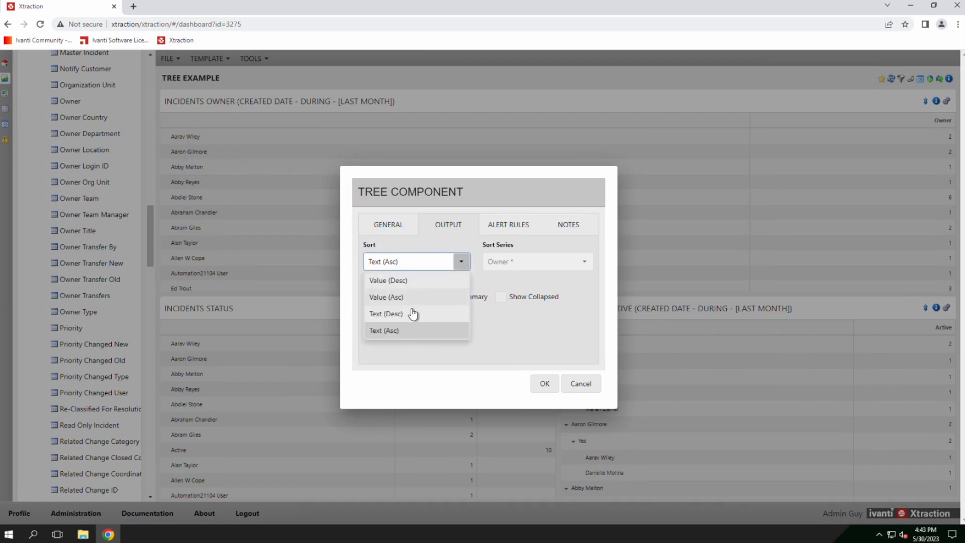
click(404, 281)
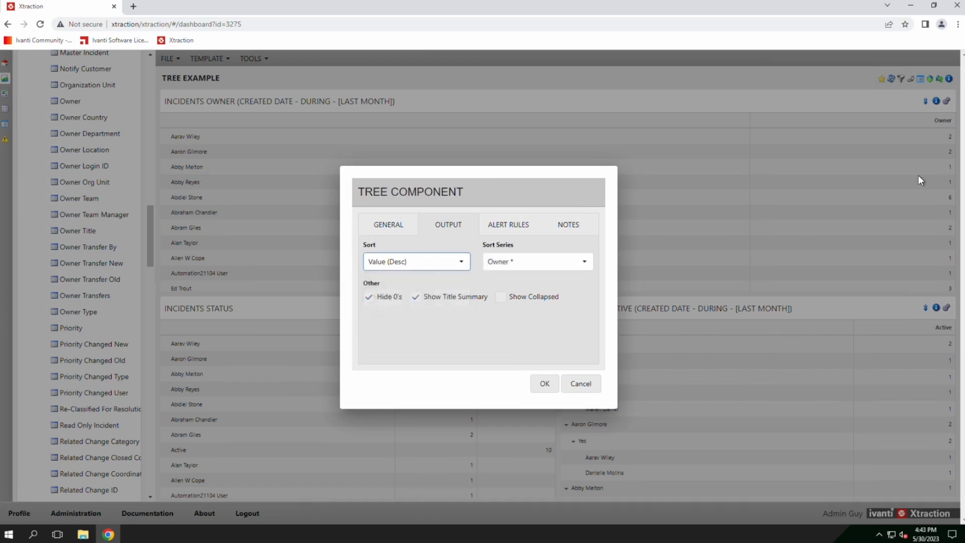
click(544, 387)
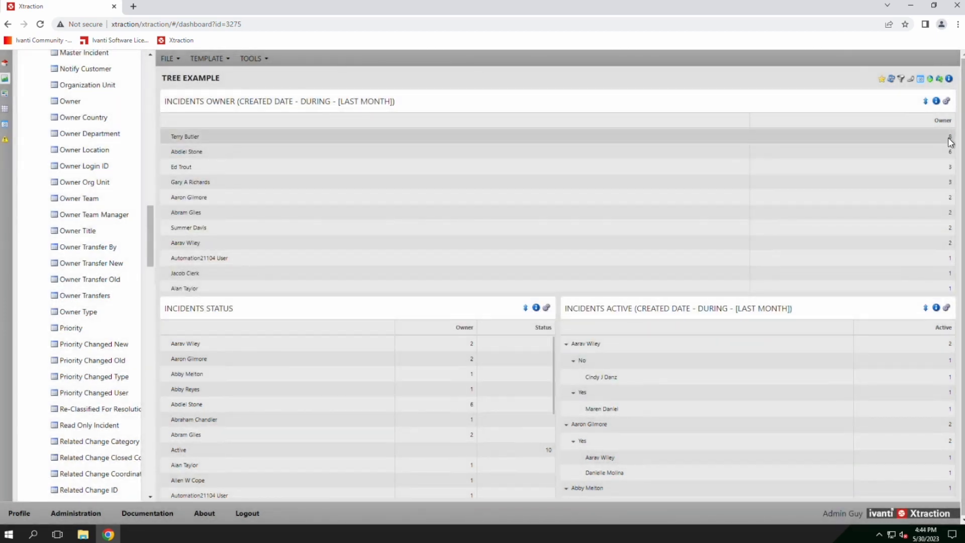
Review the general settings of the Owner series in the Incidents Owner tree component, closing them without changes.
click(939, 103)
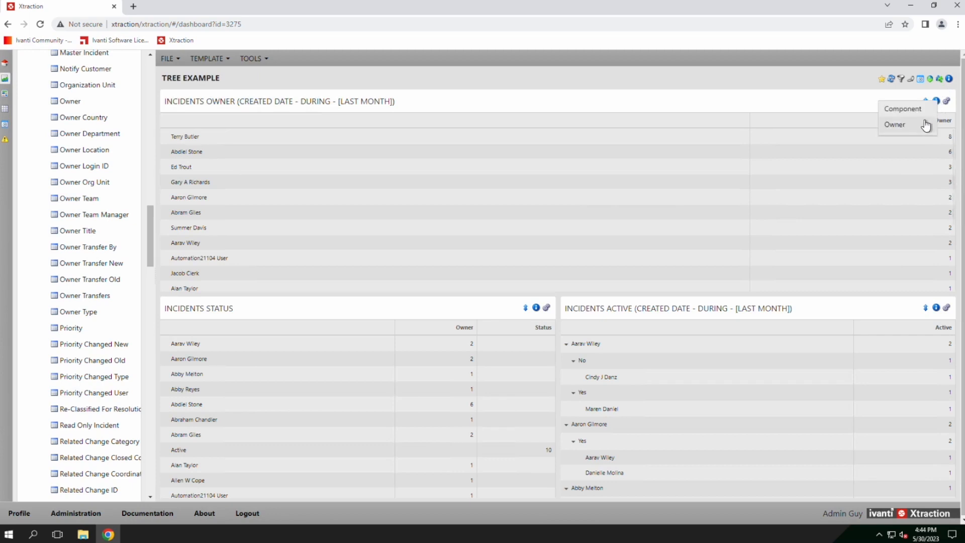
click(920, 108)
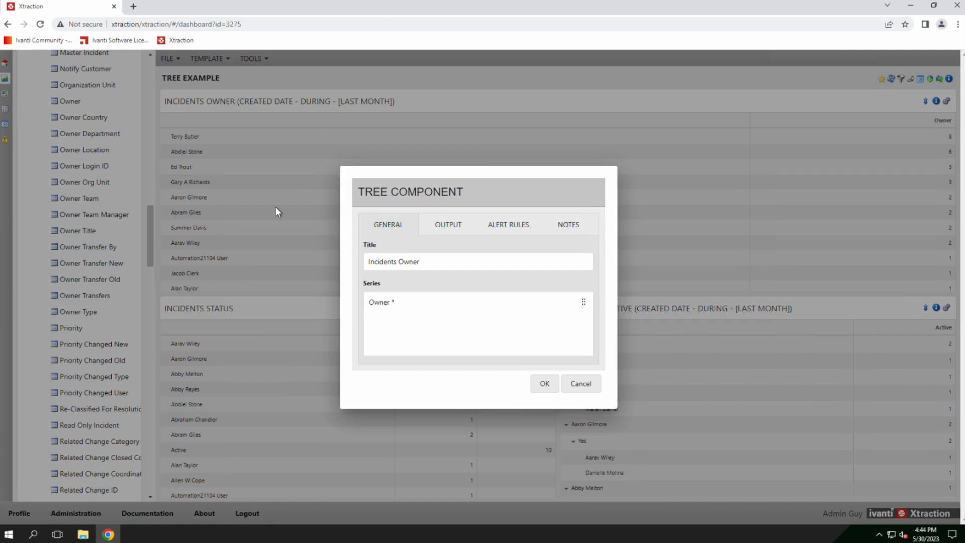
double_click(405, 308)
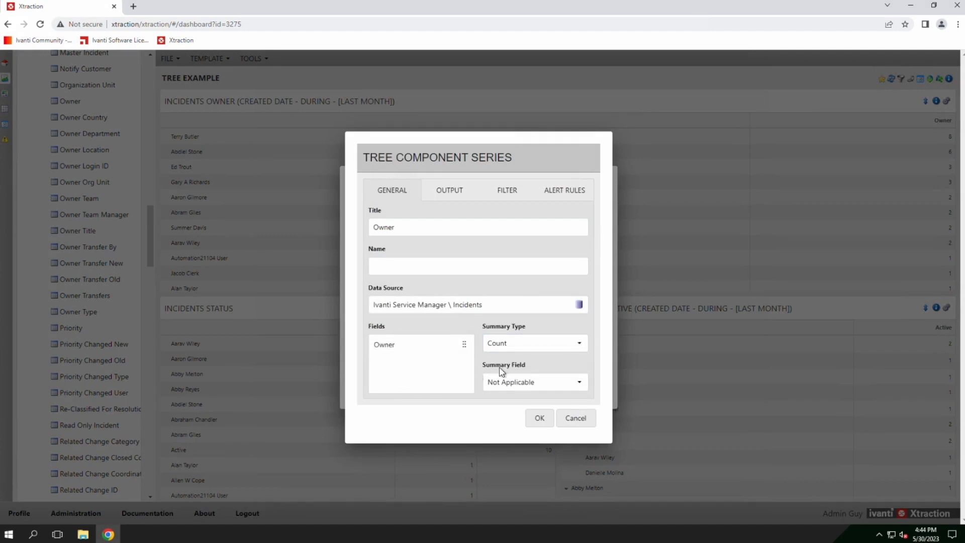
click(576, 419)
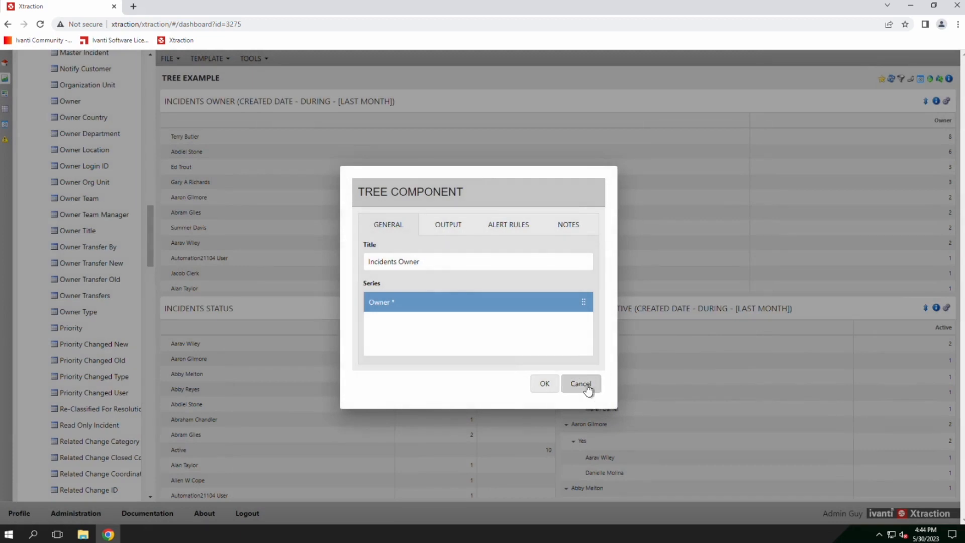
click(587, 388)
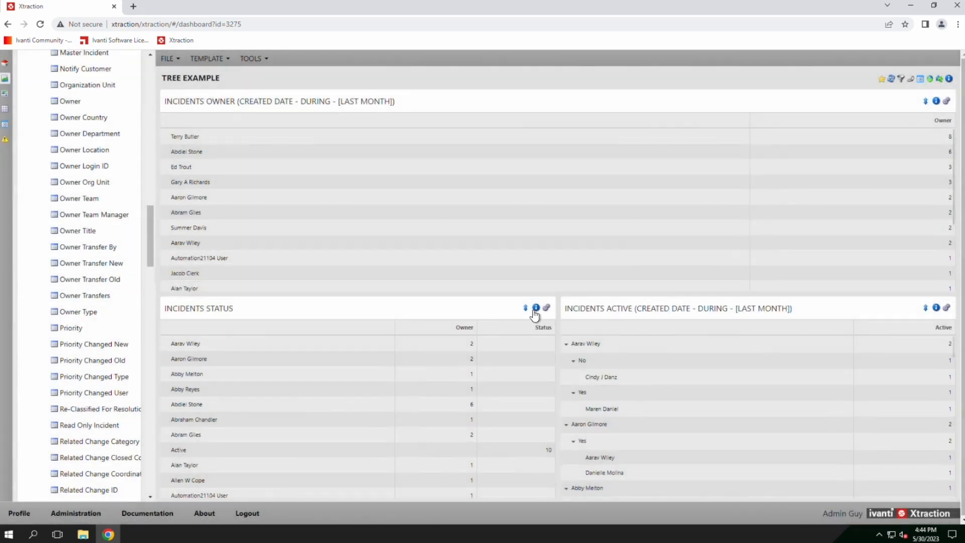
Review the fields and summary settings of the Active series in the Incidents Active tree component without changing them.
mouse_move(539, 313)
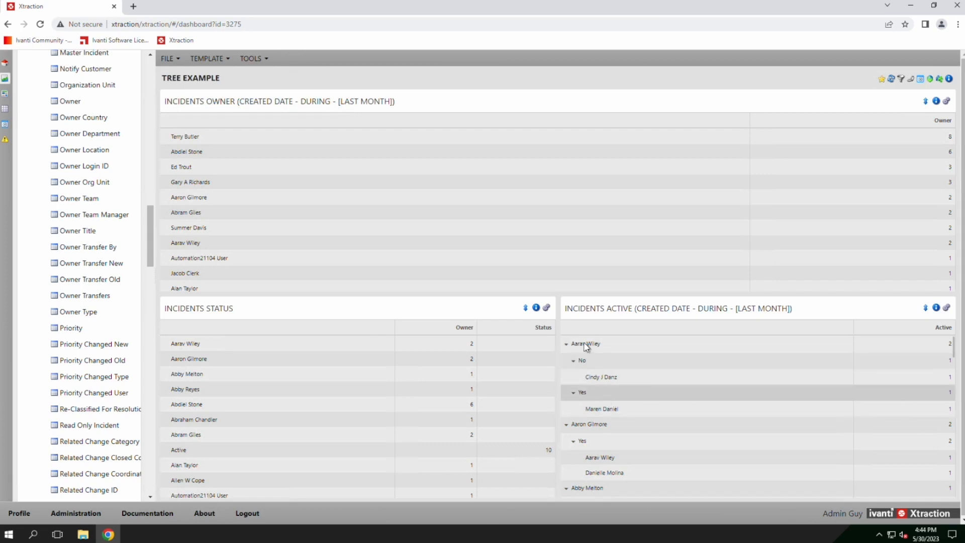
click(936, 309)
click(913, 315)
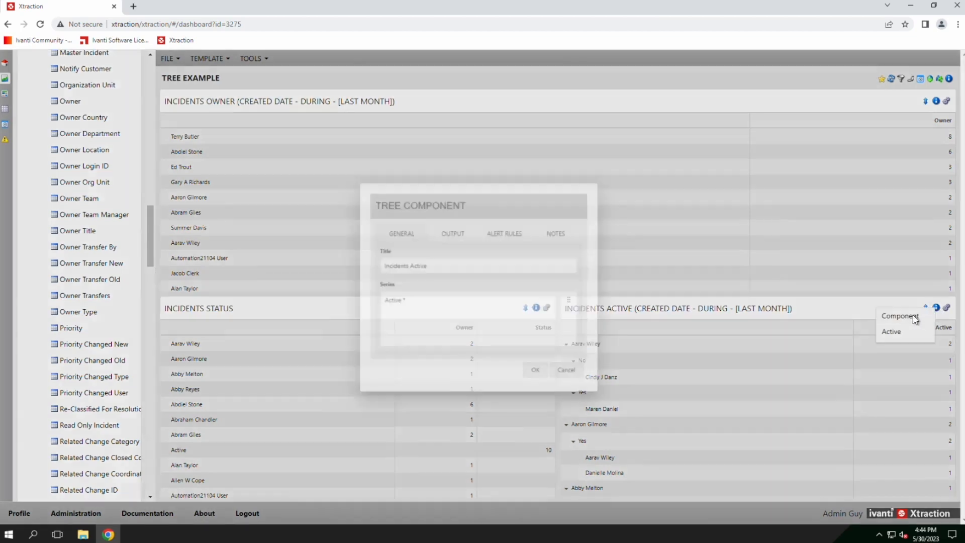
double_click(408, 304)
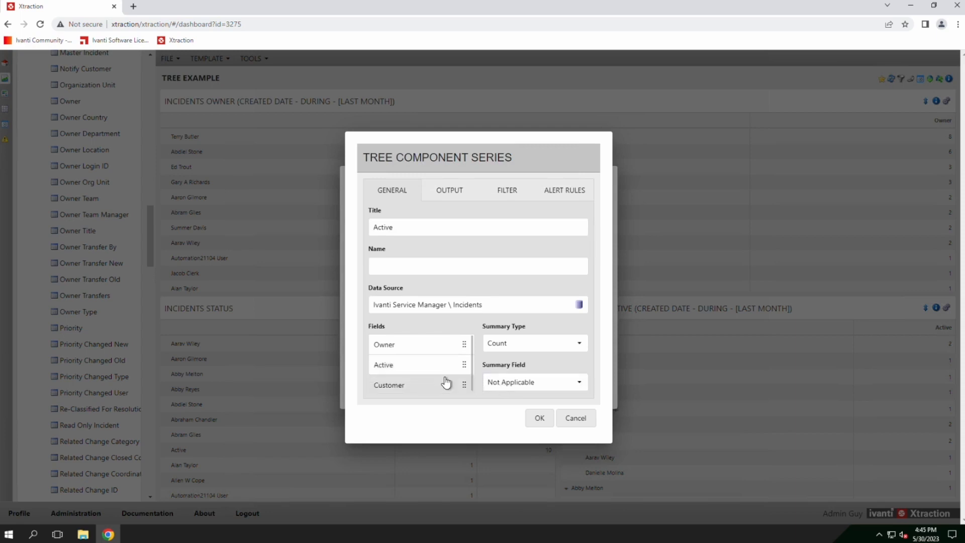
click(576, 417)
click(578, 386)
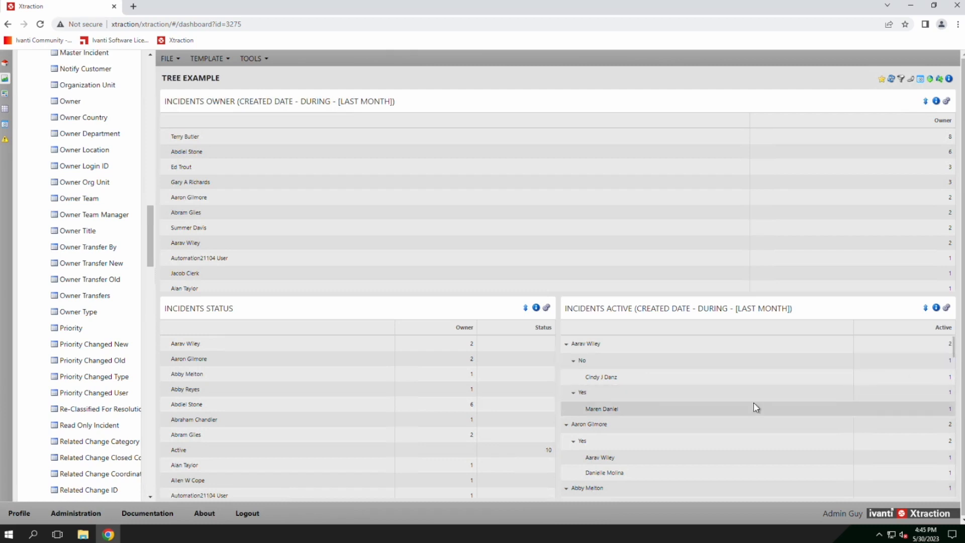
Examine the last owner in the Incidents Active tree, toggling that owner's No and Yes branches.
scroll(769, 476, down, 5)
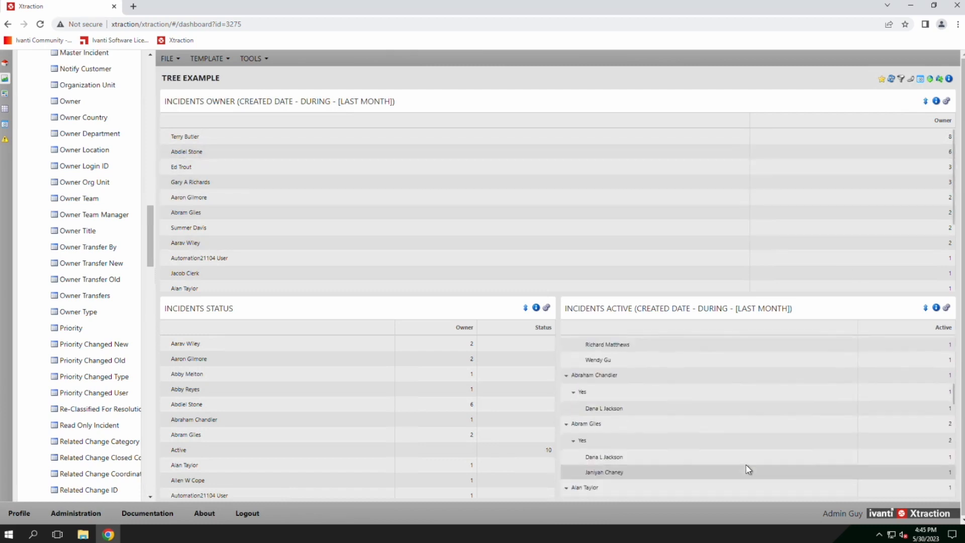
scroll(749, 469, down, 10)
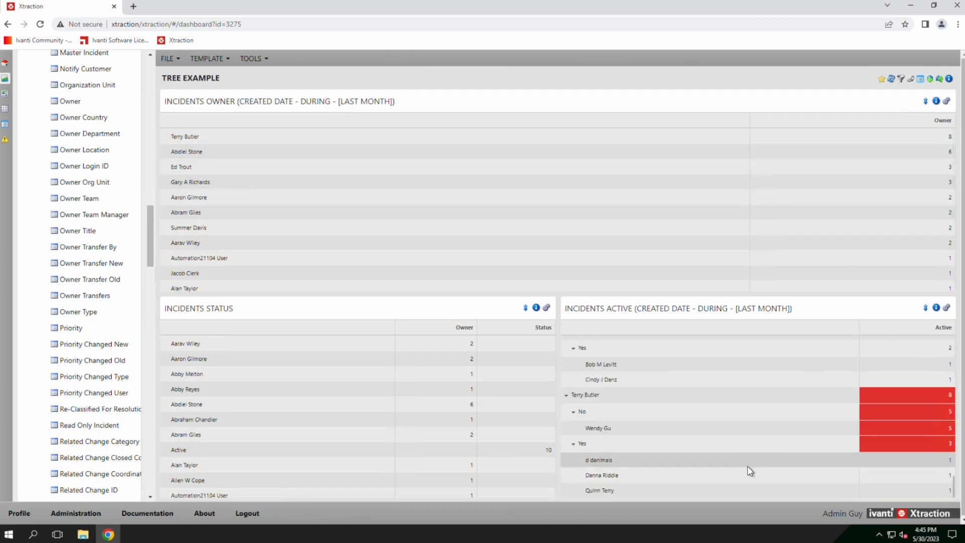
scroll(639, 446, up, 1)
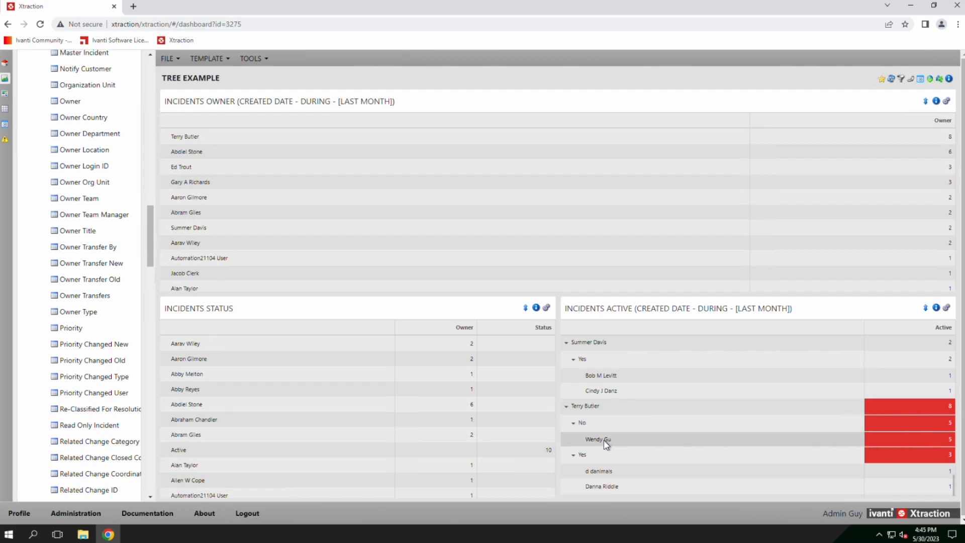
scroll(659, 458, down, 1)
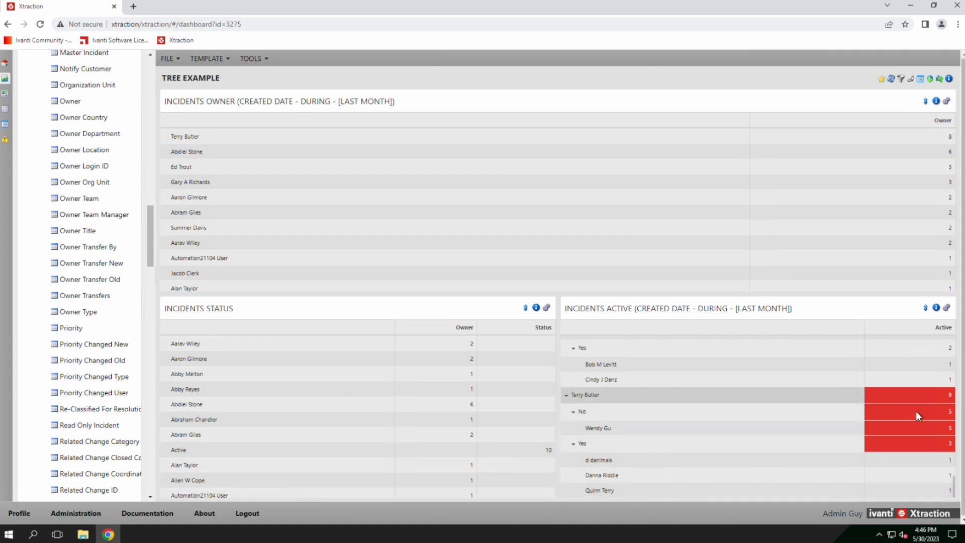
click(573, 411)
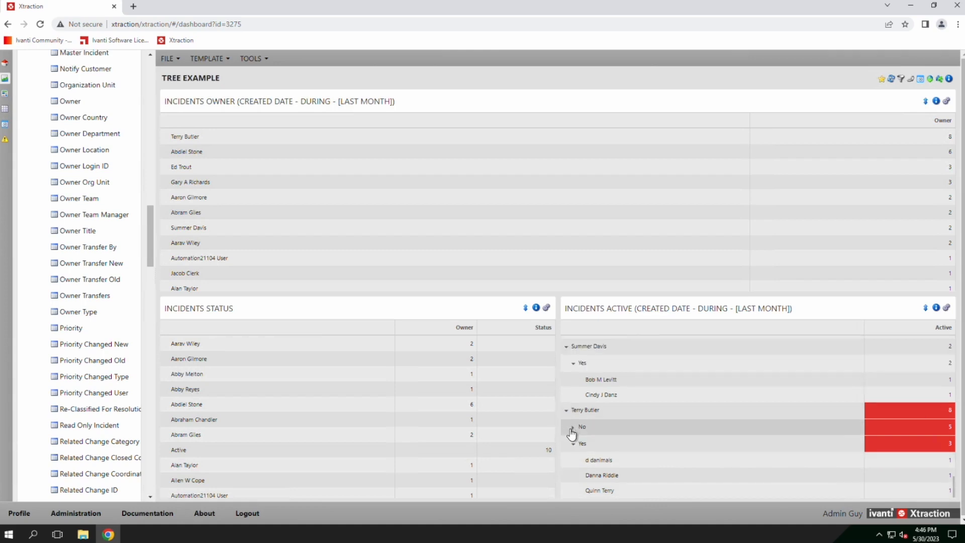
click(574, 442)
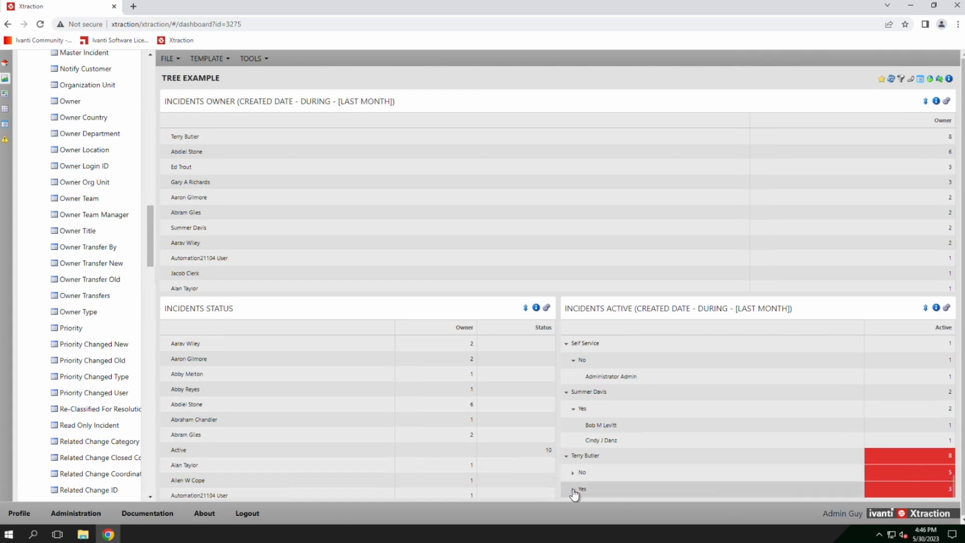
scroll(599, 481, down, 1)
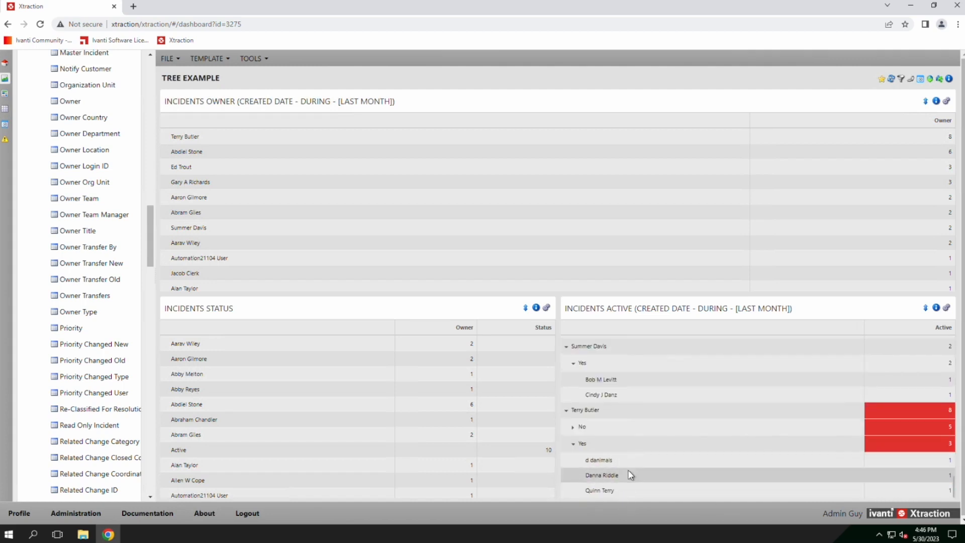
Open the settings of the Active series in the Incidents Active tree component.
click(937, 310)
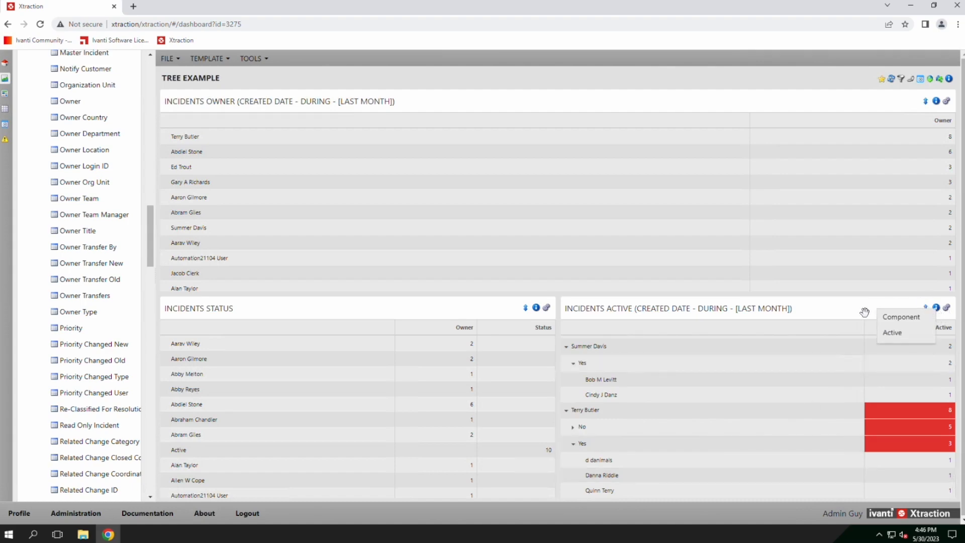
click(892, 332)
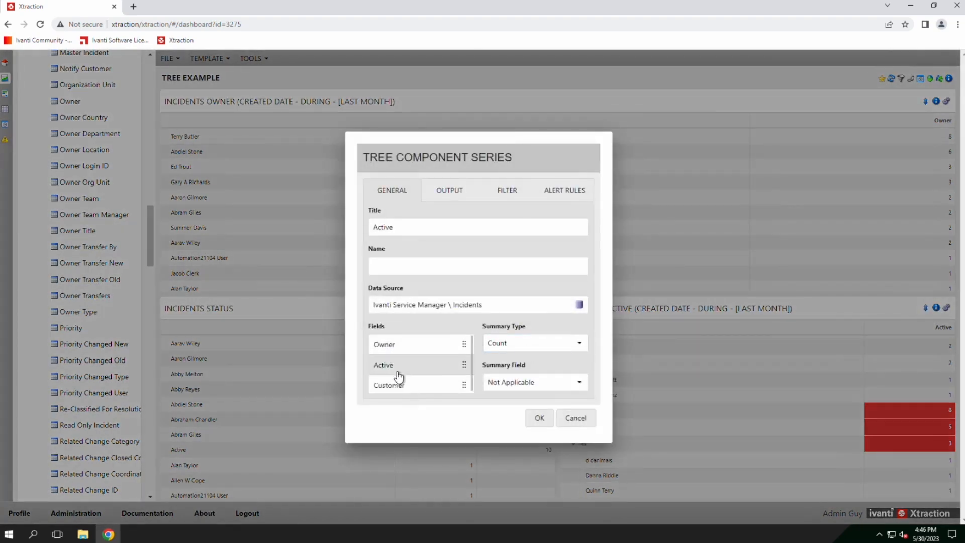
Try adding the Attachment field to the Active series, remove it again and cancel the field selection.
right_click(411, 386)
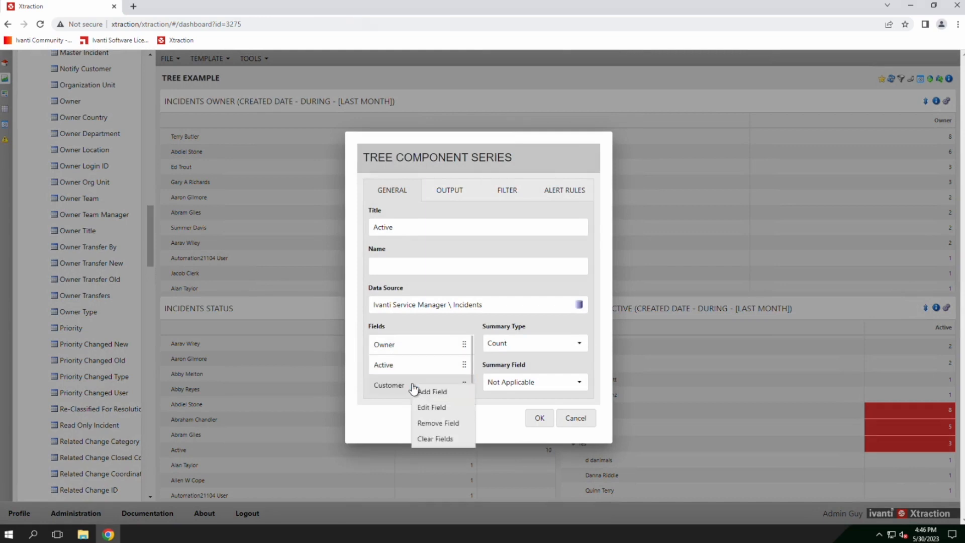
click(448, 397)
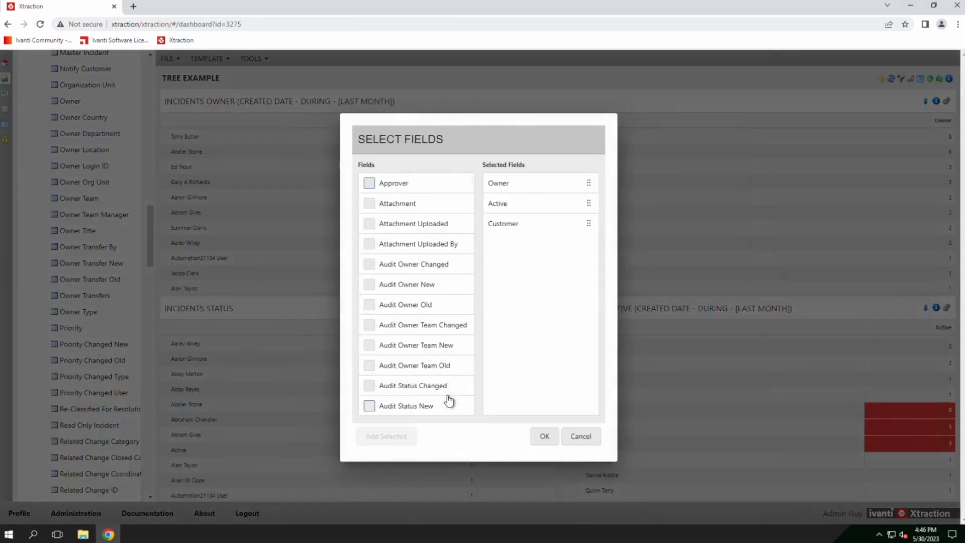
click(369, 204)
click(392, 436)
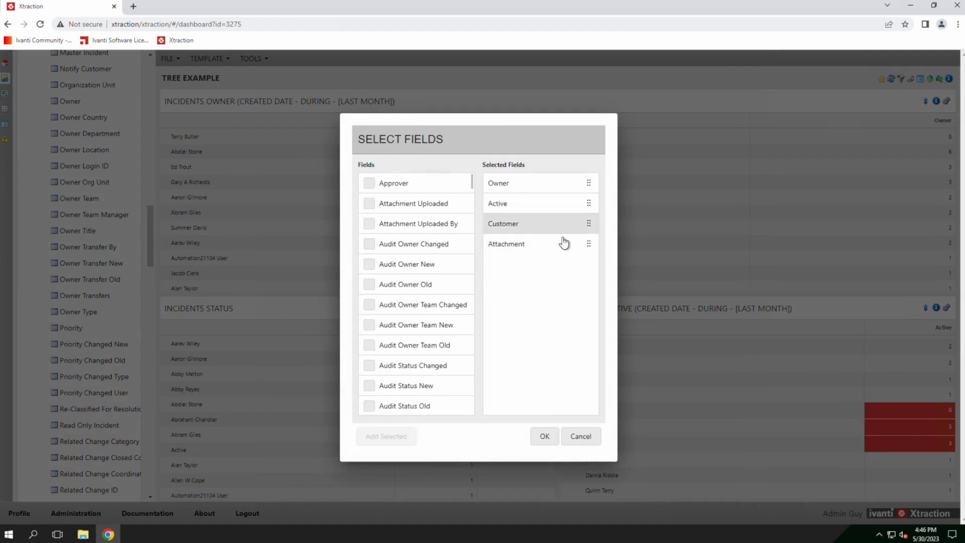
right_click(572, 251)
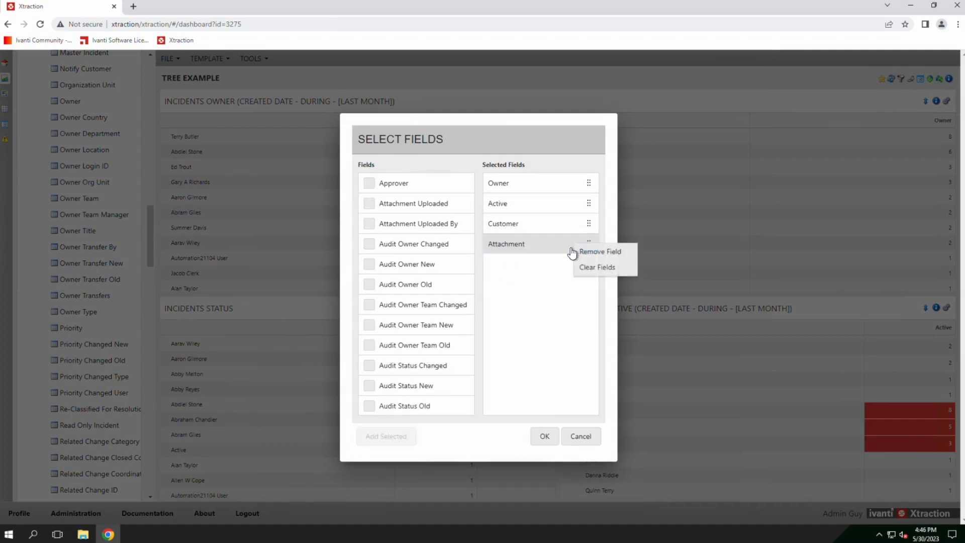
click(583, 251)
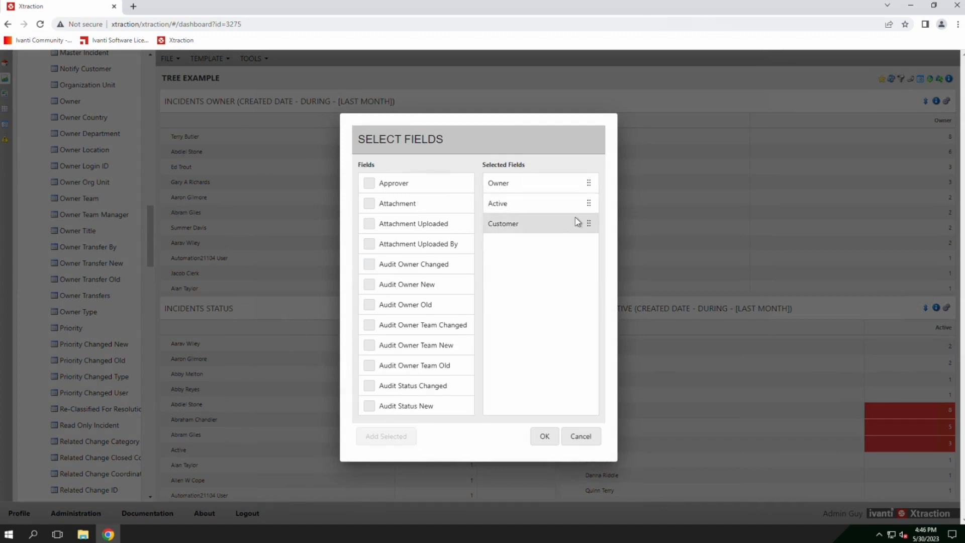
click(579, 437)
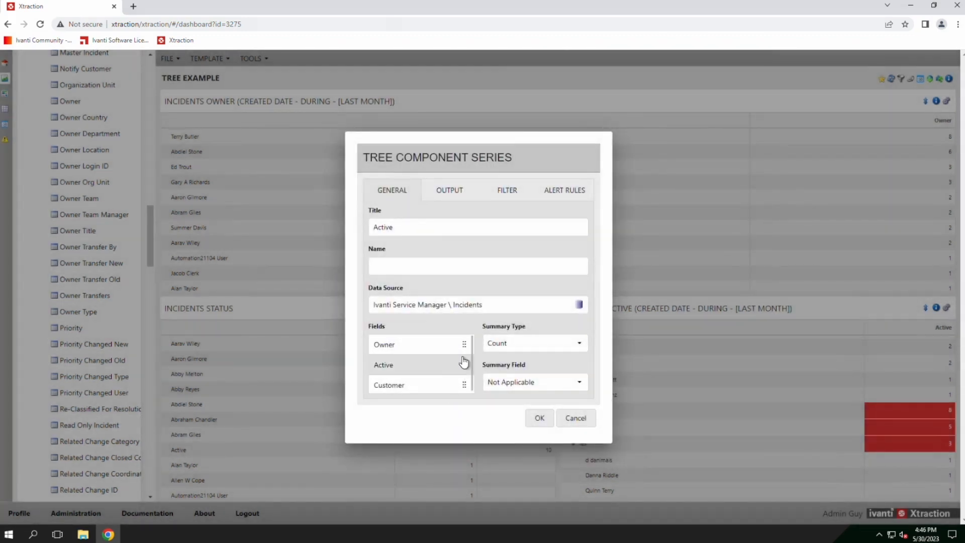
Move the Active field above Owner in the series' field order and apply the change.
drag(464, 364, 461, 340)
click(539, 418)
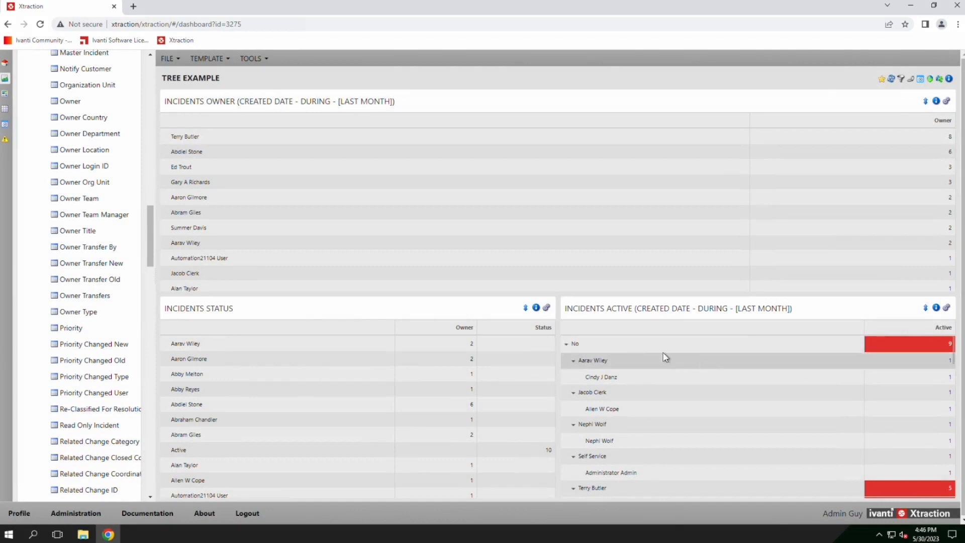
Examine the regrouped Incidents Active tree by collapsing No and Yes, expanding Yes and collapsing its first three owners.
click(566, 345)
click(565, 361)
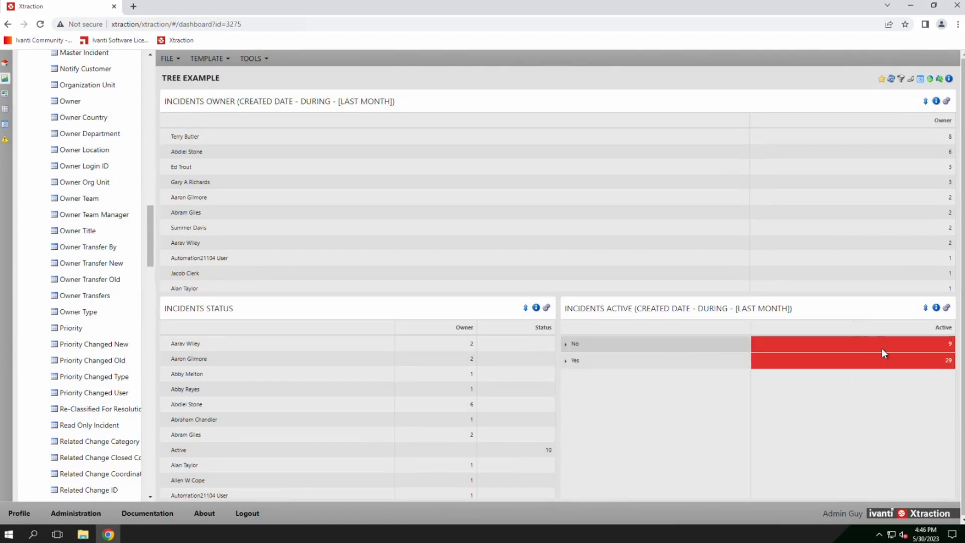
click(567, 363)
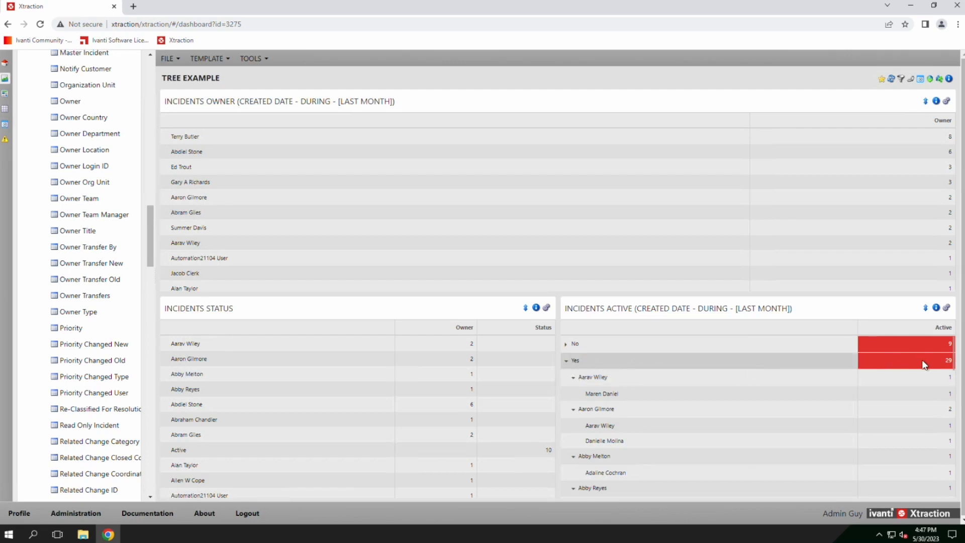
click(574, 380)
click(574, 395)
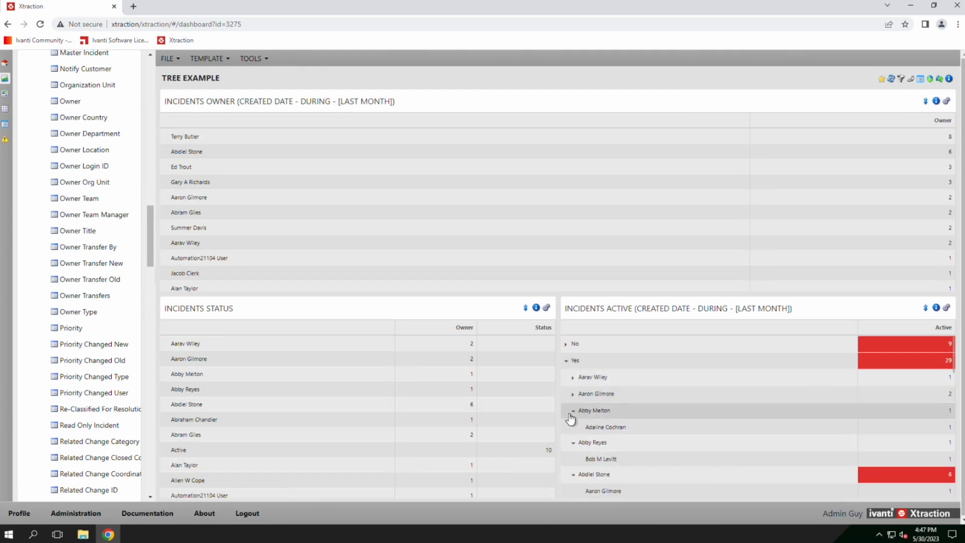
click(574, 410)
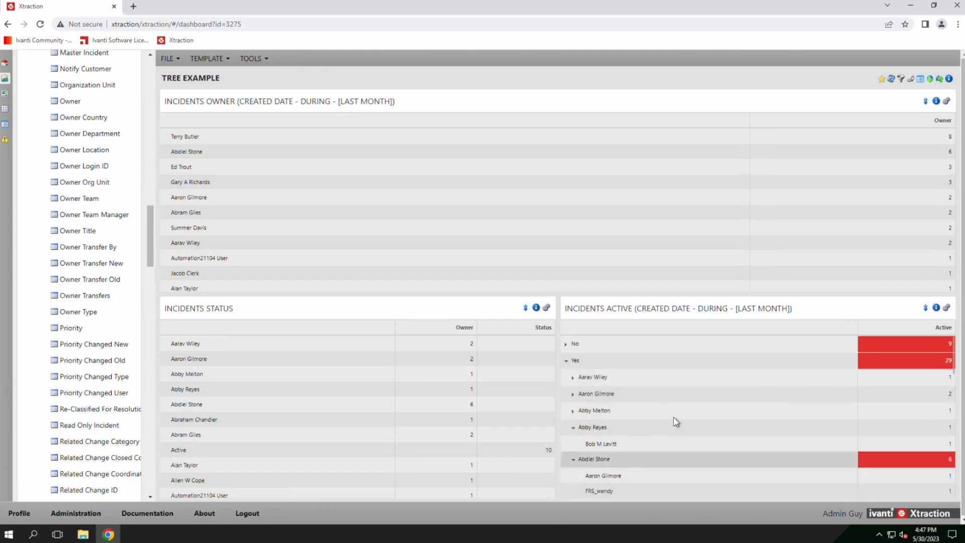
click(926, 308)
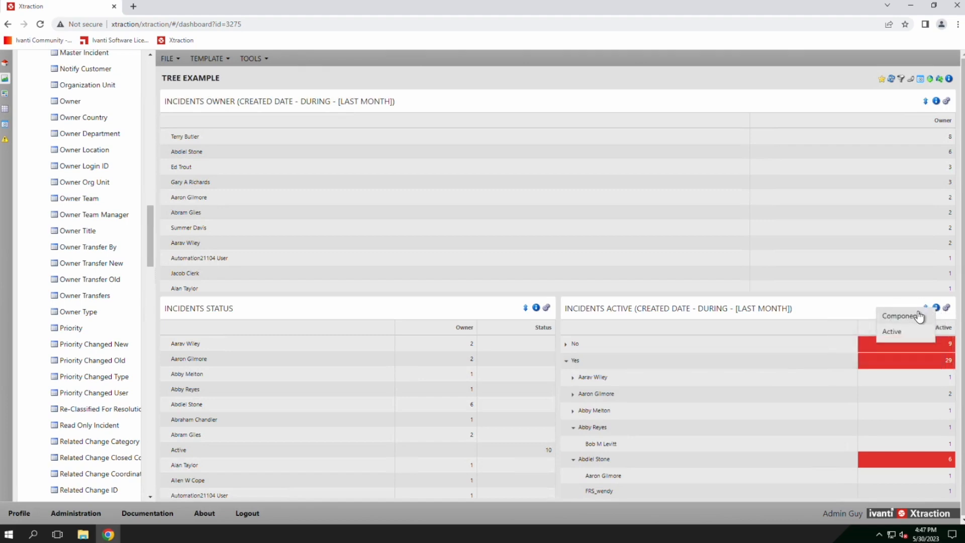
click(920, 317)
click(581, 382)
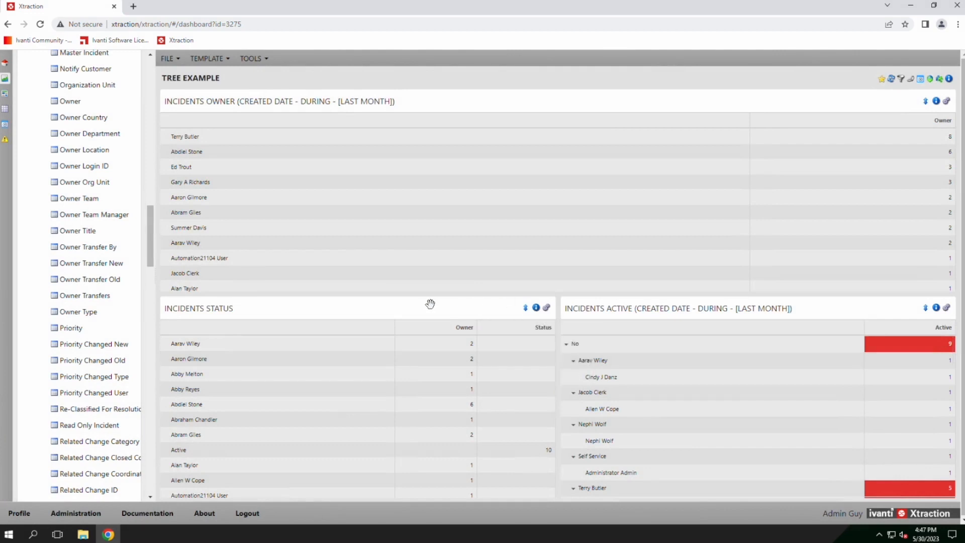
Review the general settings of the Owner series in the Incidents Status tree component without changing them.
click(546, 307)
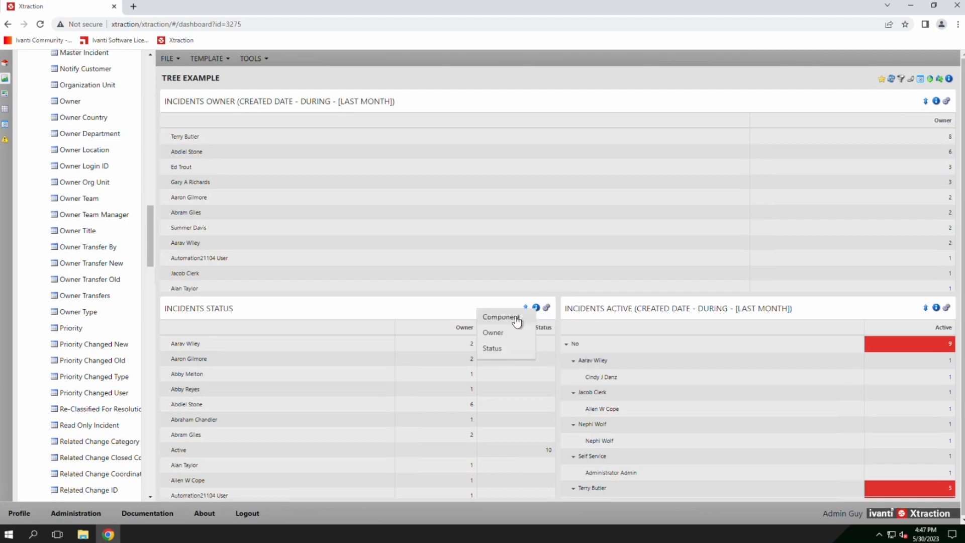
click(513, 317)
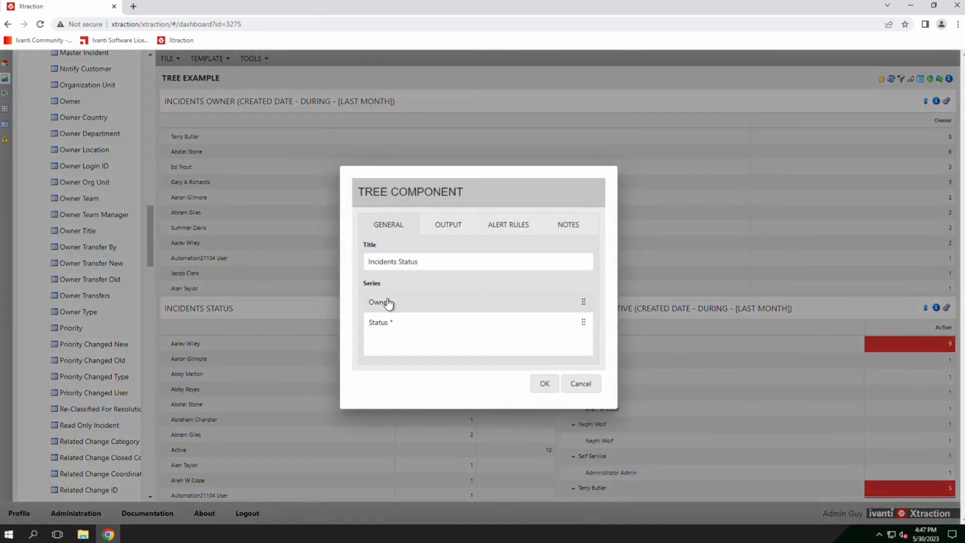
click(388, 304)
double_click(388, 304)
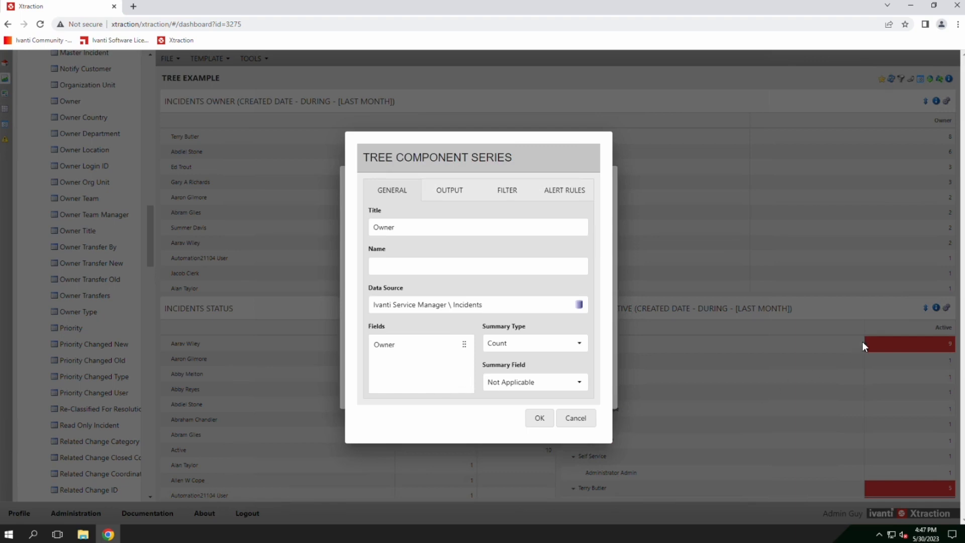
click(573, 419)
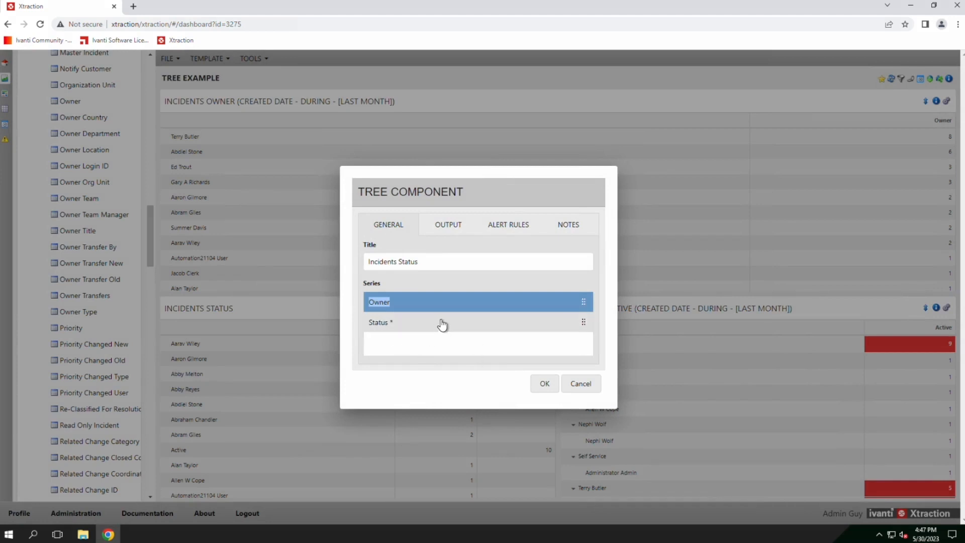
Close the Incidents Status component settings without changes and look through the Owner and Status rows of its tree.
click(573, 383)
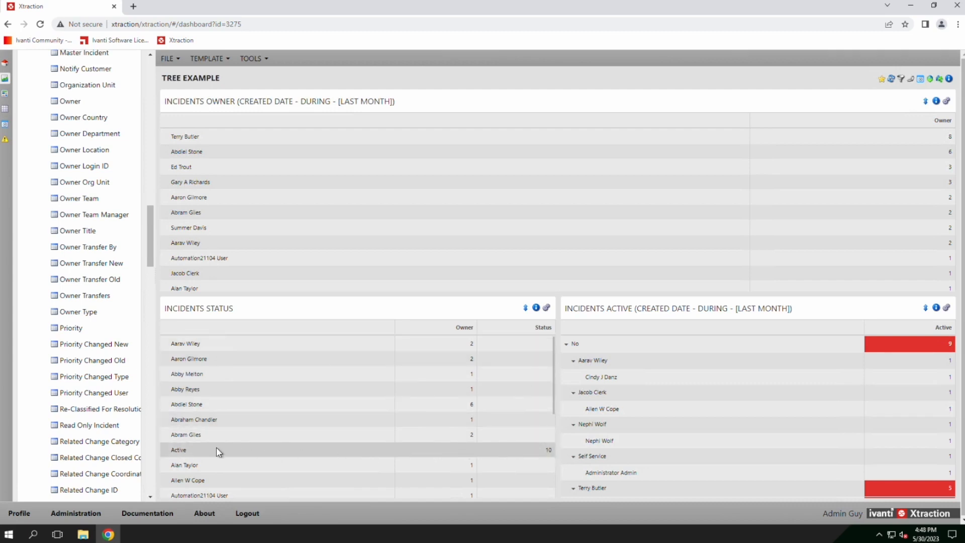
scroll(460, 445, down, 5)
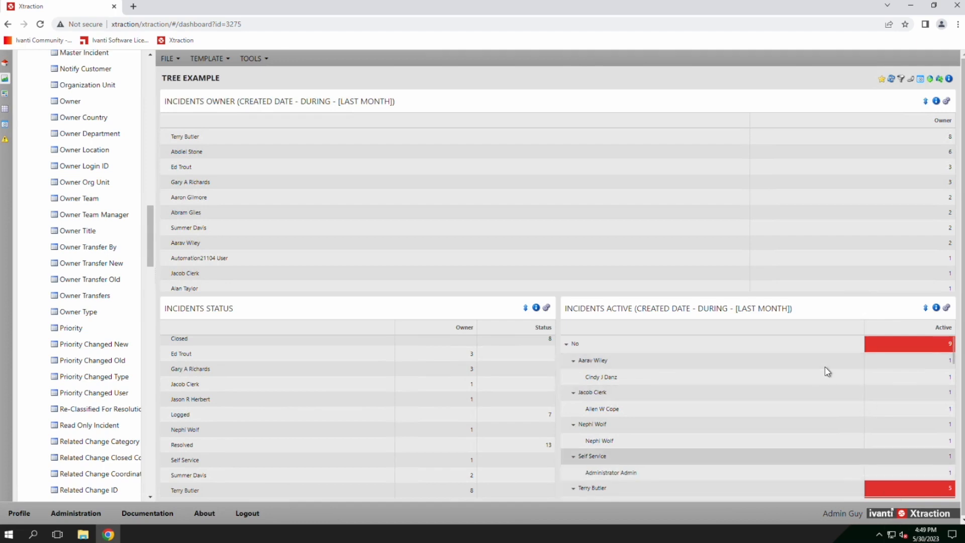
Review the component-level Greater than 2 alert rule of Incidents Active without changing it, and look through the highlighted rows in its tree.
click(937, 308)
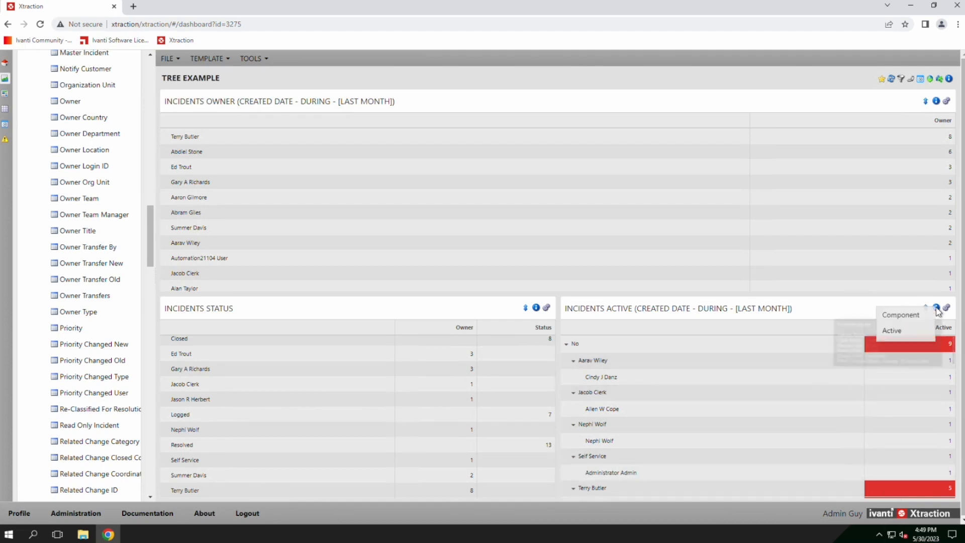
click(908, 316)
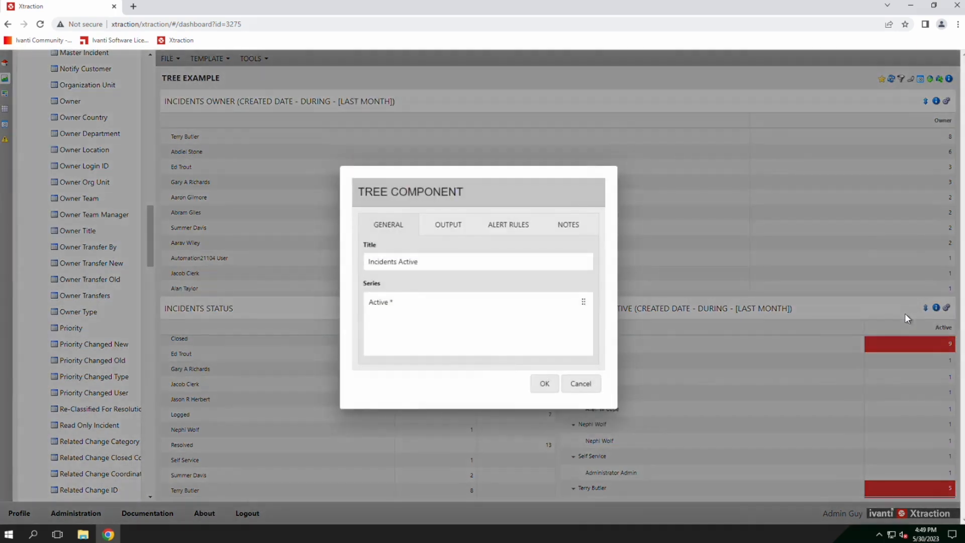
click(504, 230)
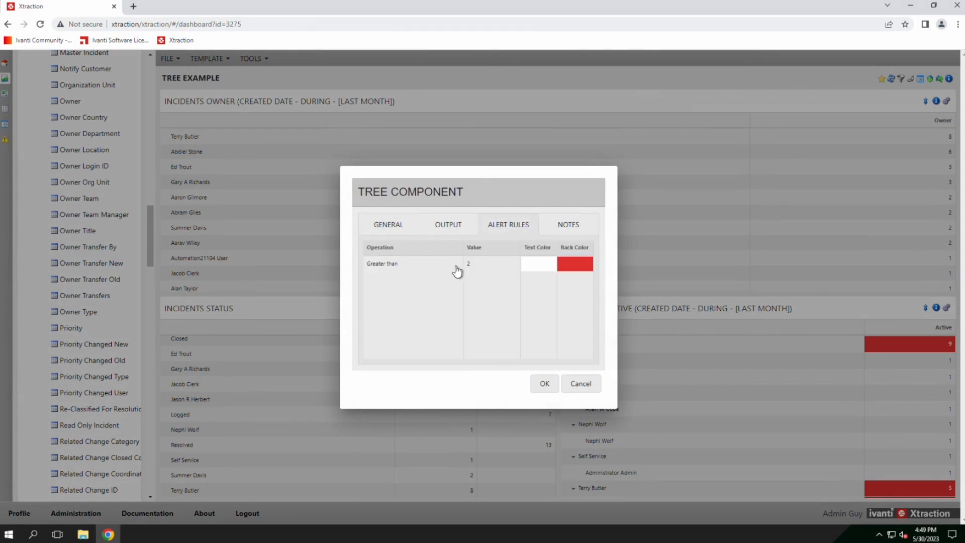
right_click(391, 270)
click(427, 290)
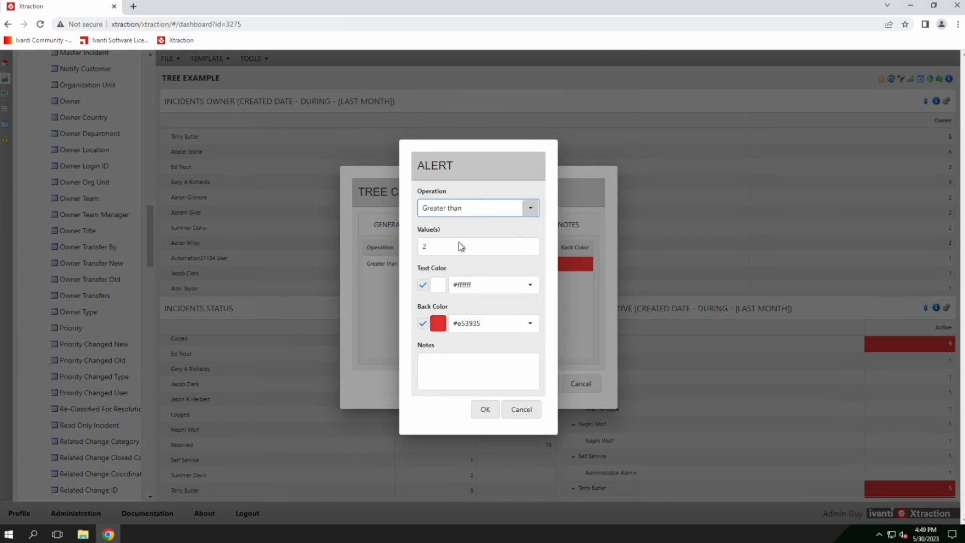
drag(440, 246, 422, 246)
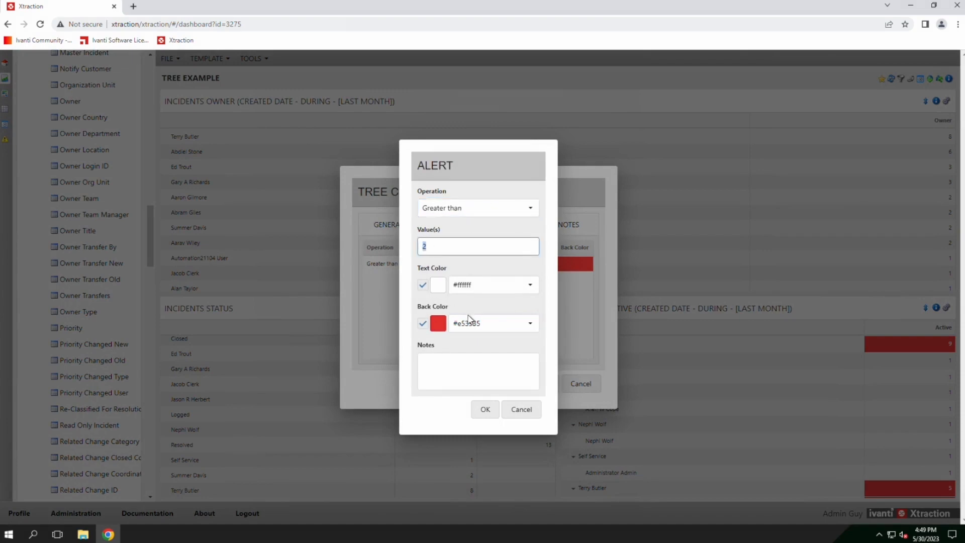
click(533, 409)
click(582, 384)
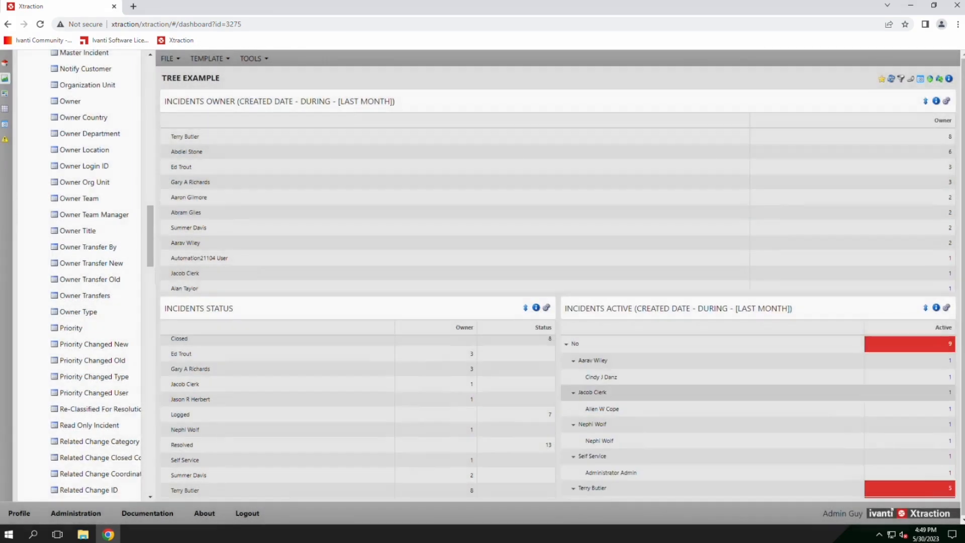
scroll(915, 421, down, 3)
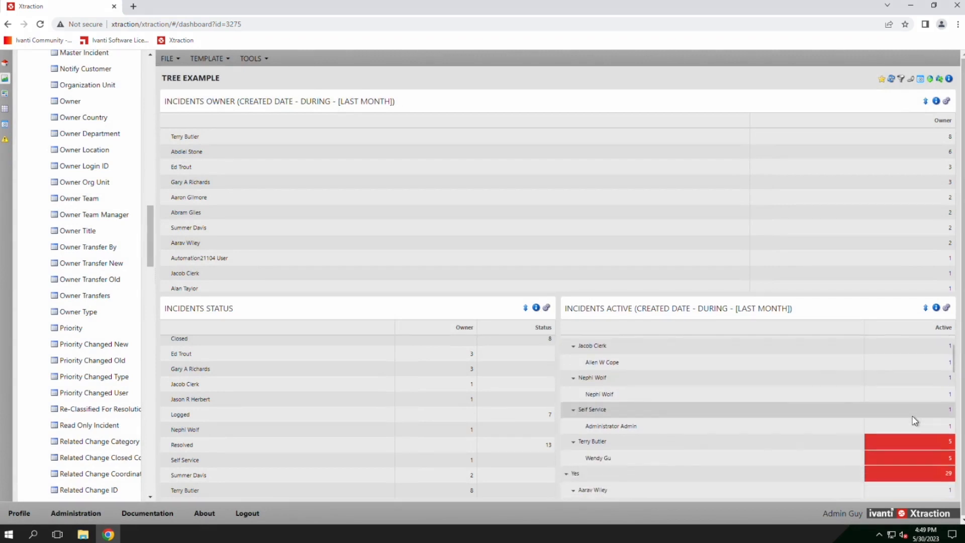
scroll(900, 431, up, 3)
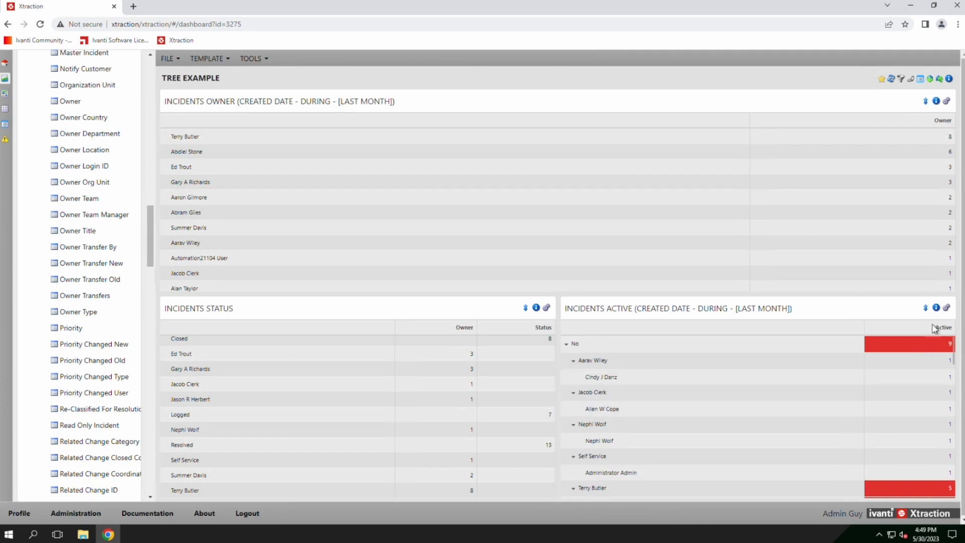
Review the field order in the Active series settings of the Incidents Active component without changing it.
click(927, 308)
click(916, 341)
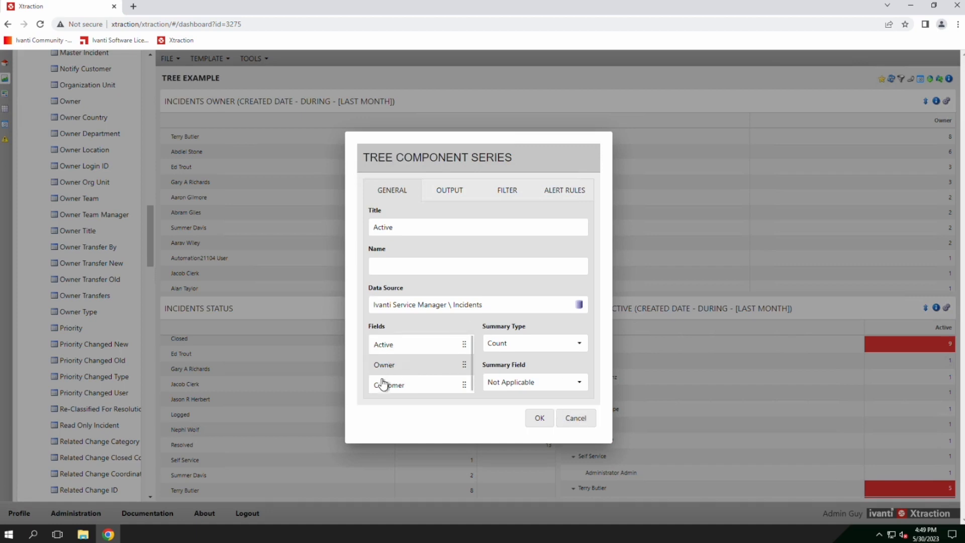
click(586, 423)
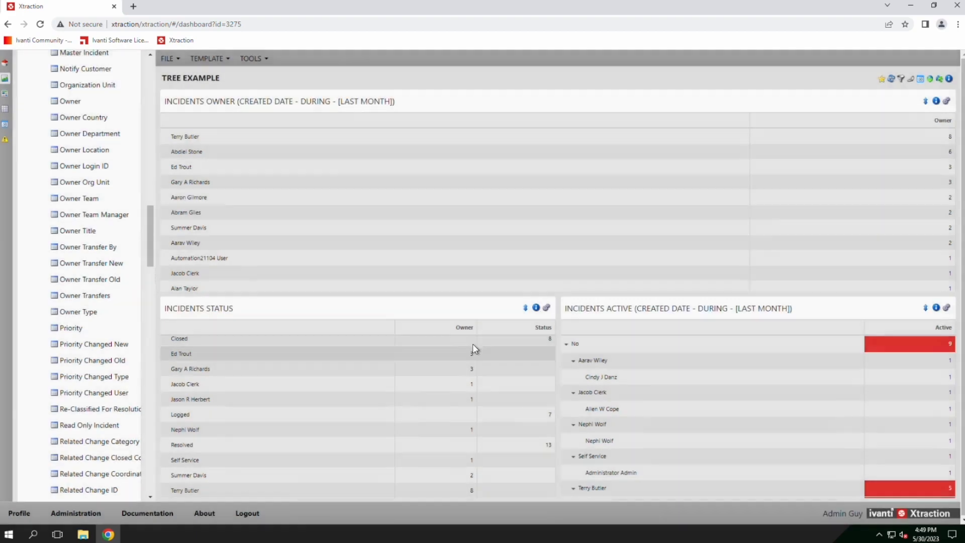
Add an alert rule to the Status series of Incidents Status with the operation Greater than and the value 2.
click(536, 308)
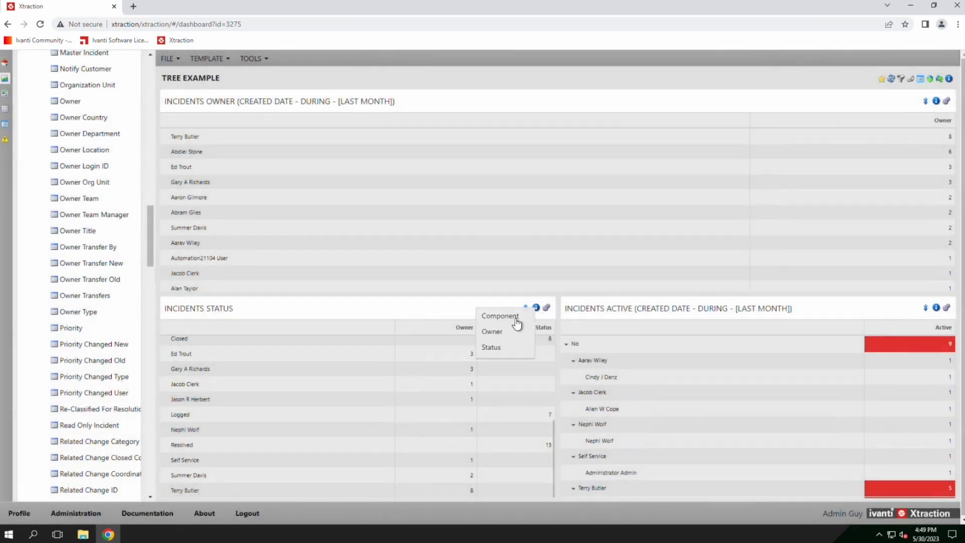
click(496, 349)
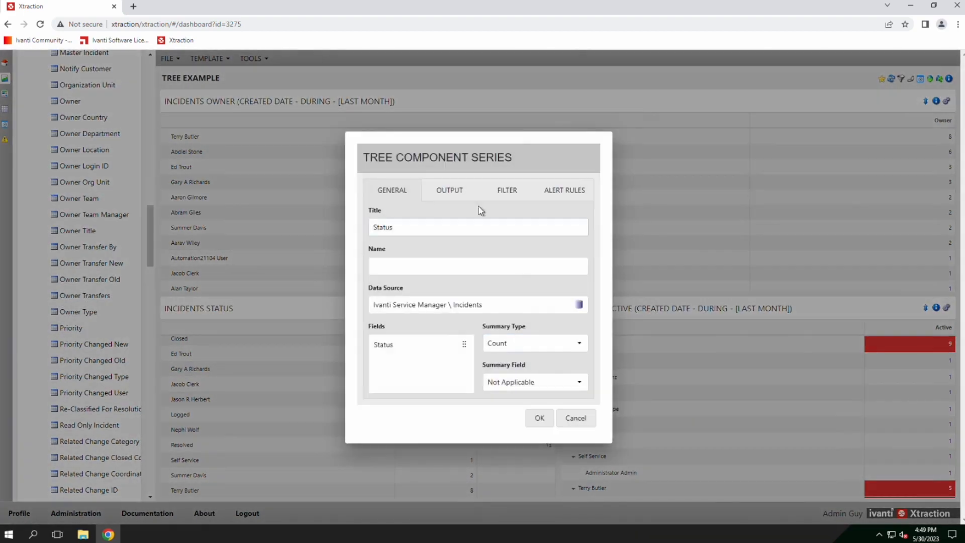
click(506, 189)
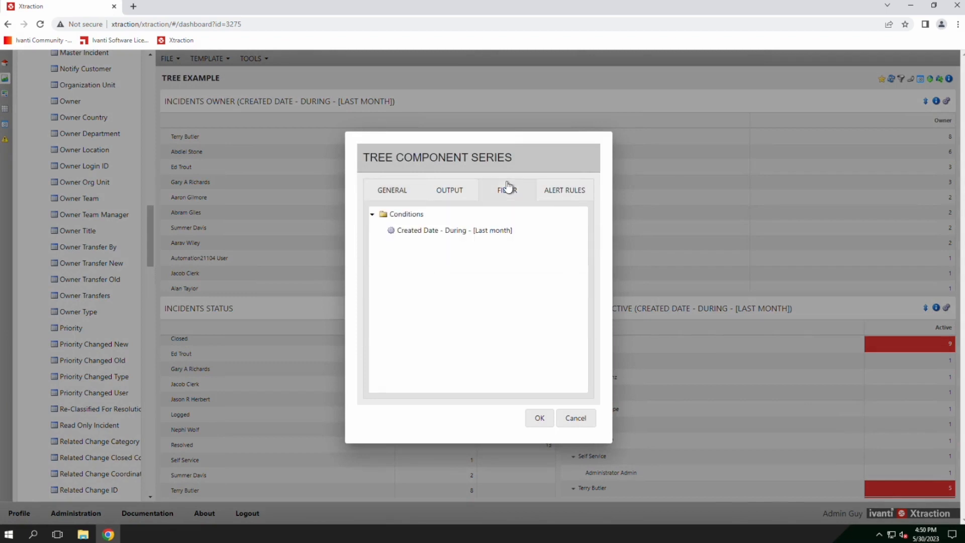
click(555, 190)
right_click(411, 272)
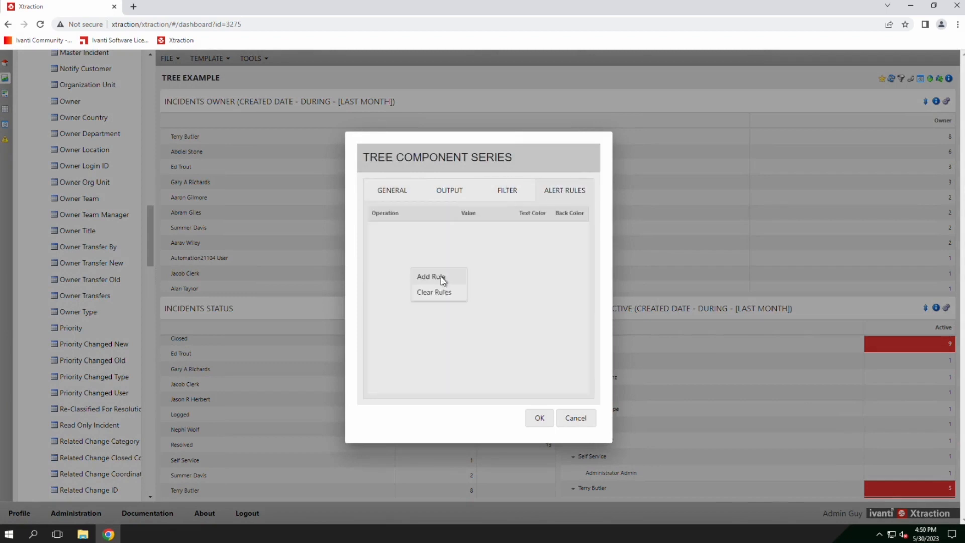
click(443, 278)
click(530, 208)
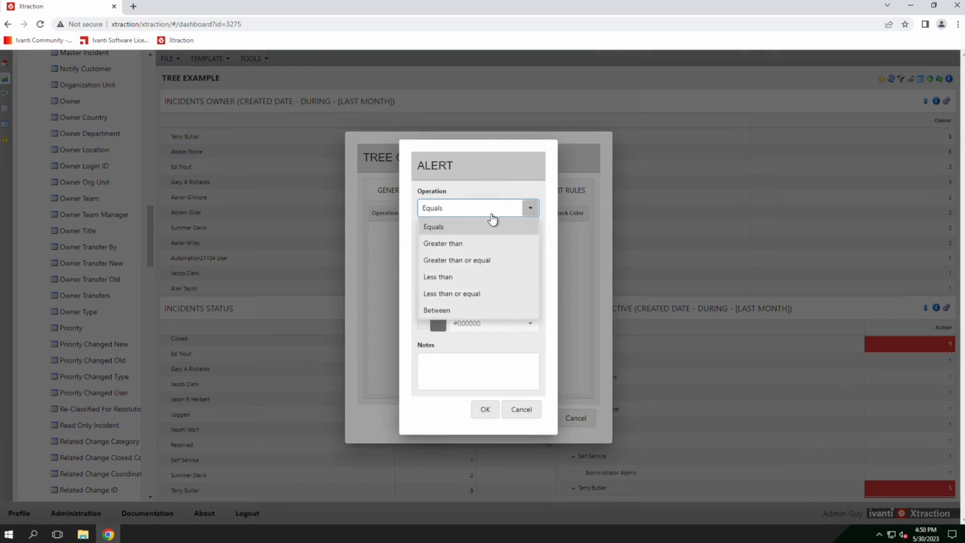
click(449, 244)
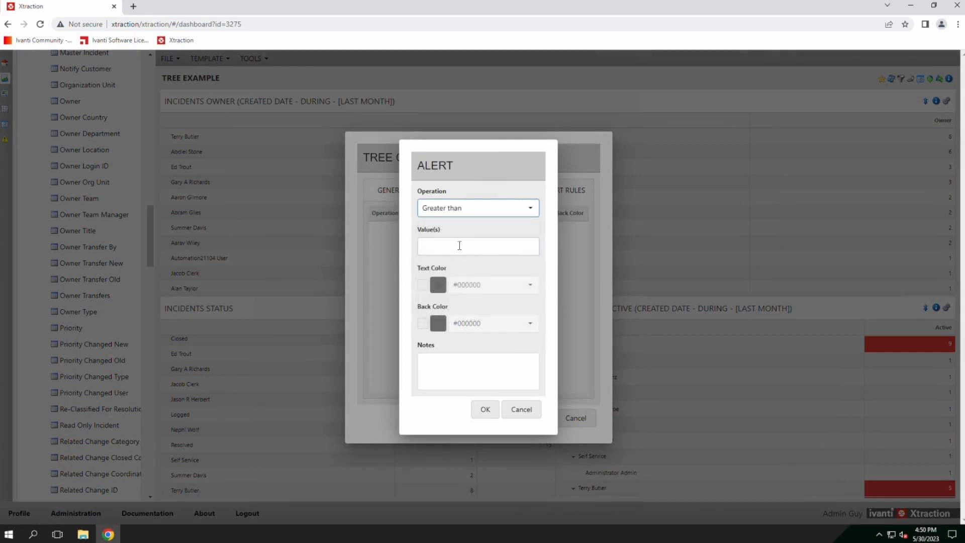
click(462, 246)
text(2)
Enable the rule's text and back colors, set the back color to blue #039be5, apply the rule and check the Status column.
click(422, 286)
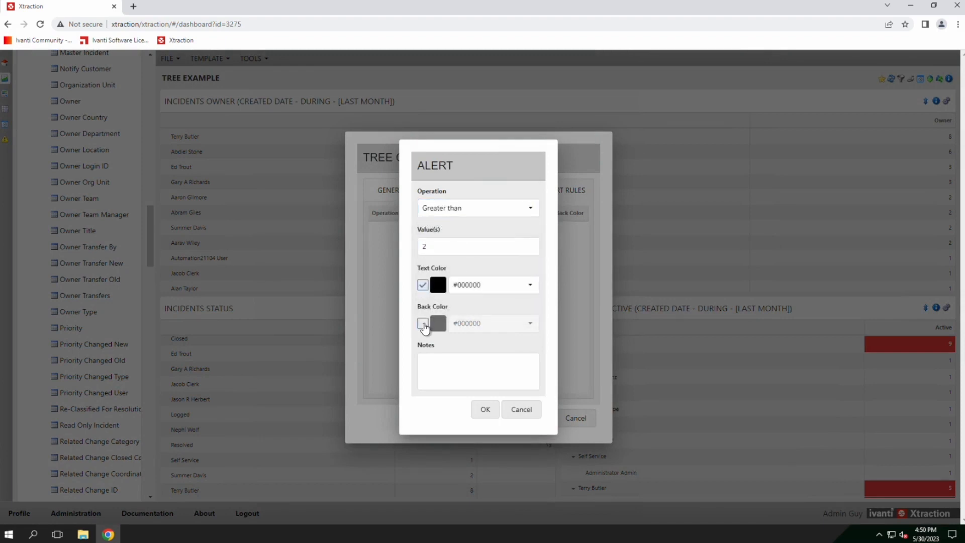
click(423, 325)
click(530, 324)
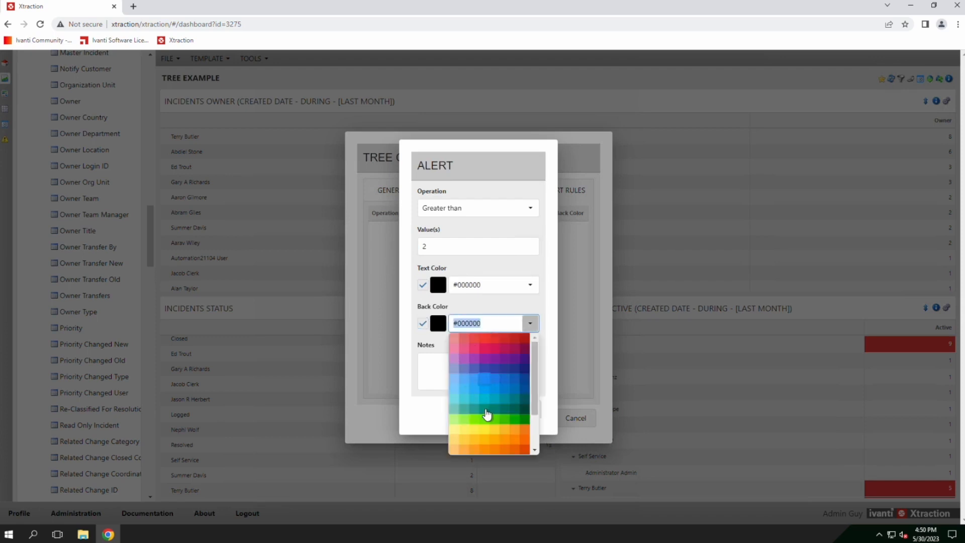
click(486, 377)
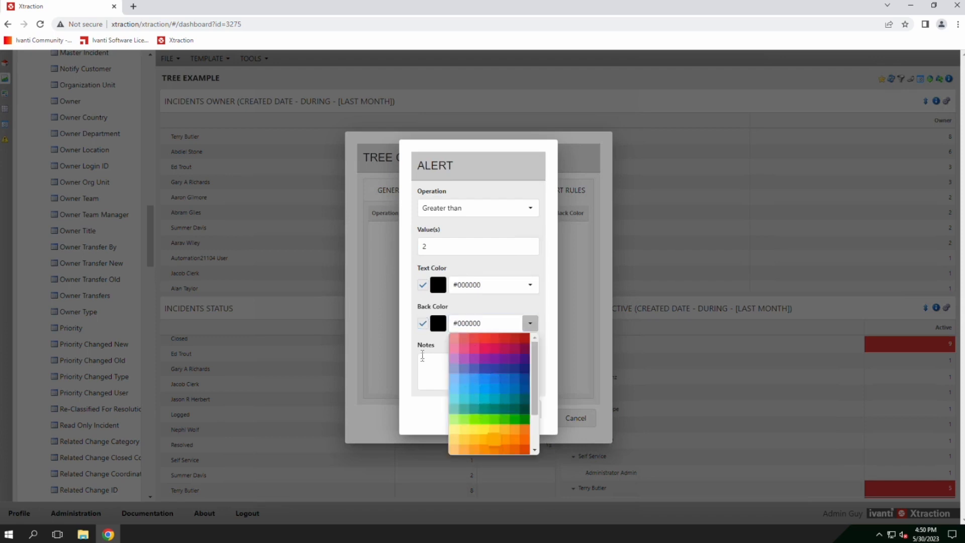
click(494, 397)
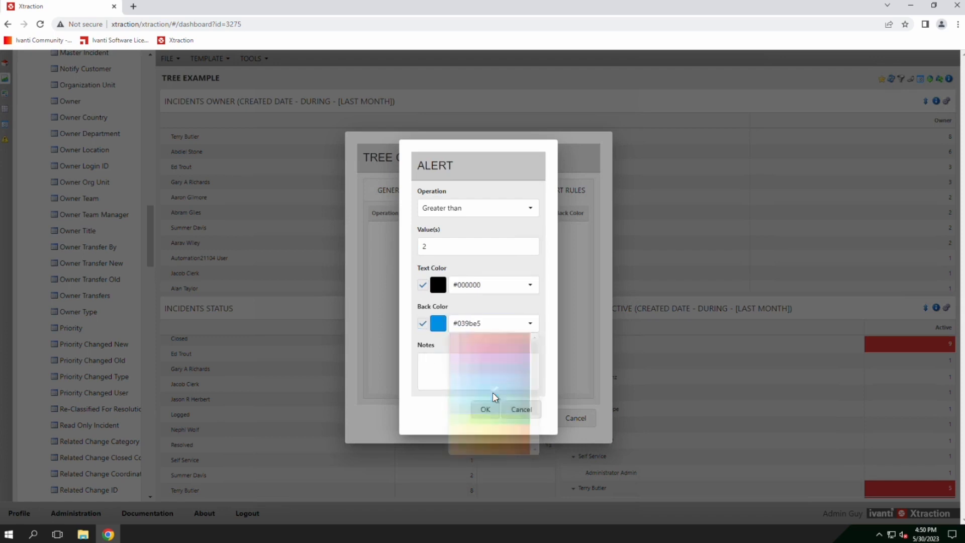
click(489, 409)
click(538, 418)
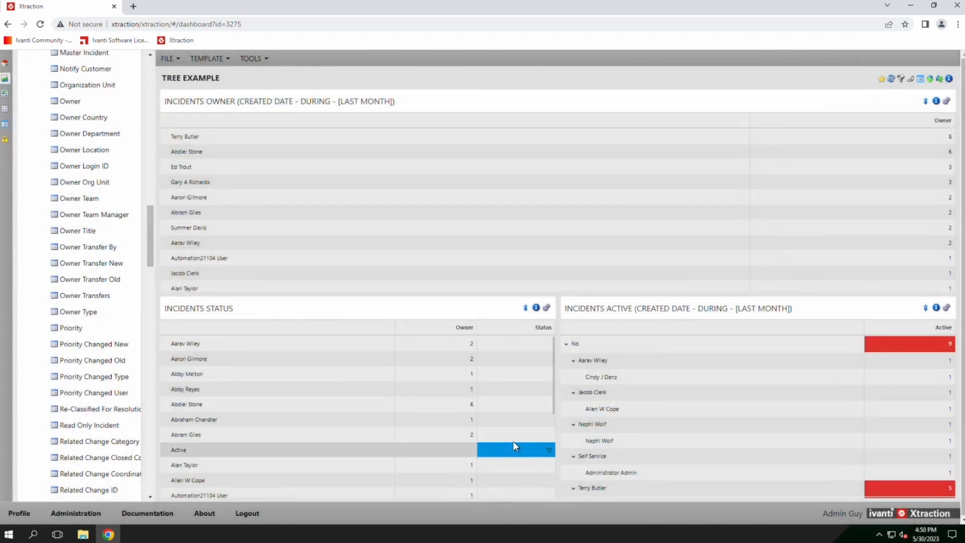
scroll(511, 426, down, 1)
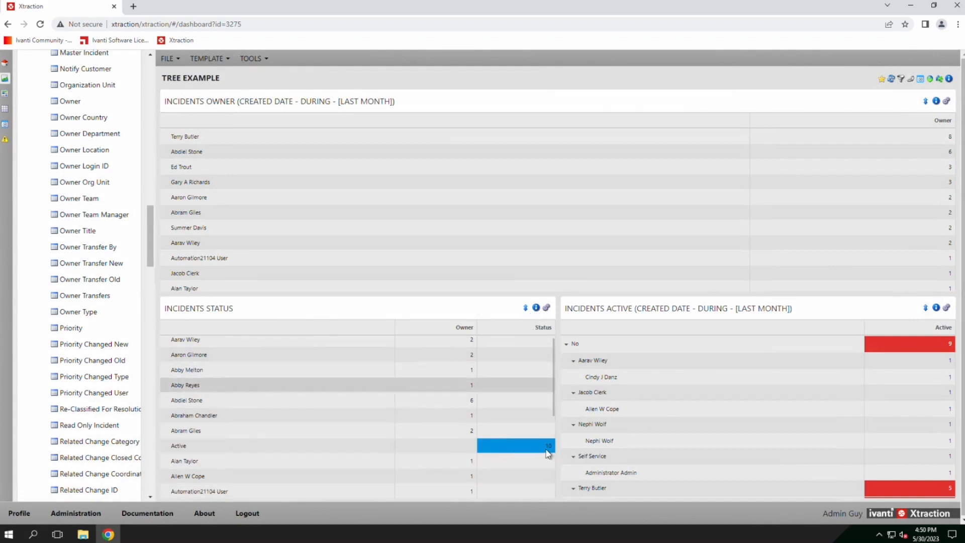
click(927, 309)
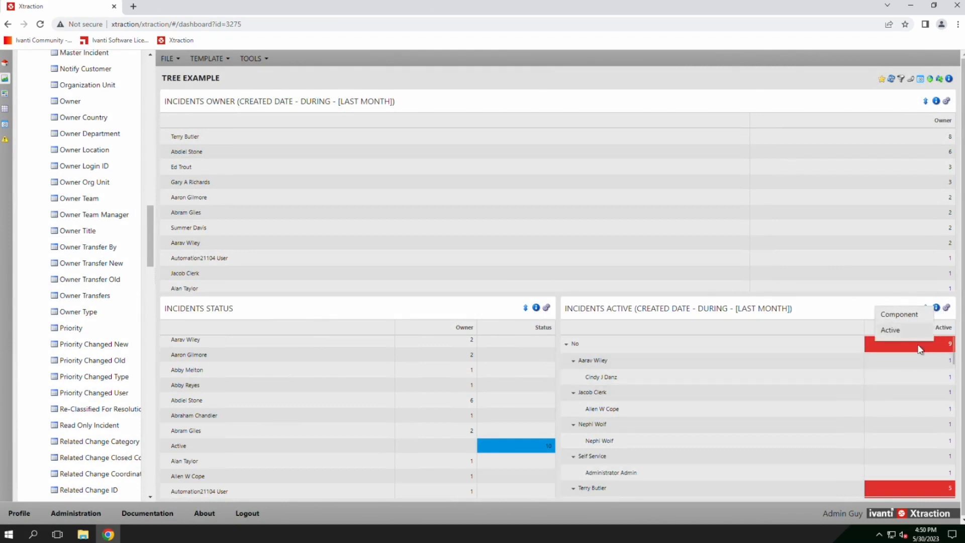
click(846, 315)
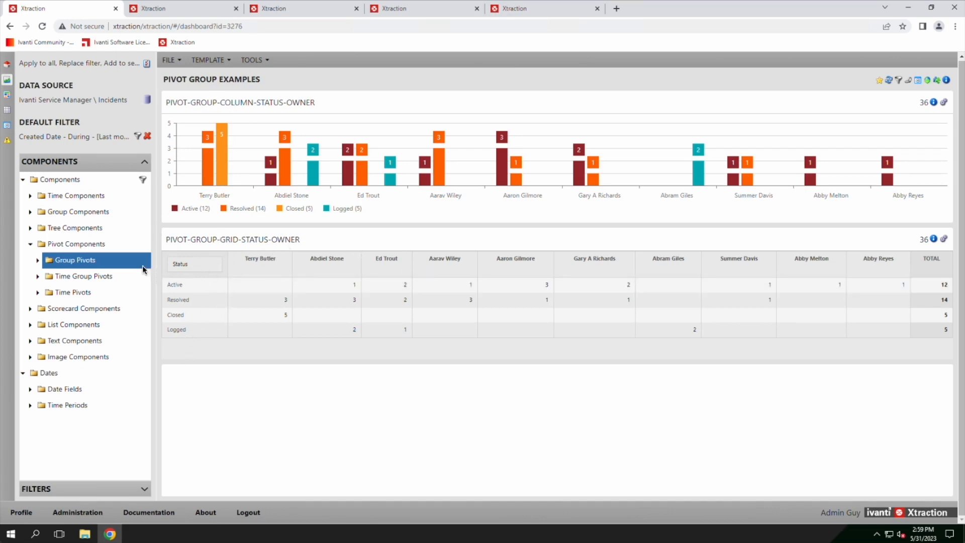
View the Time Group Pivot and Time Pivot example dashboards, and return to the Pivot Group Examples dashboard.
click(171, 15)
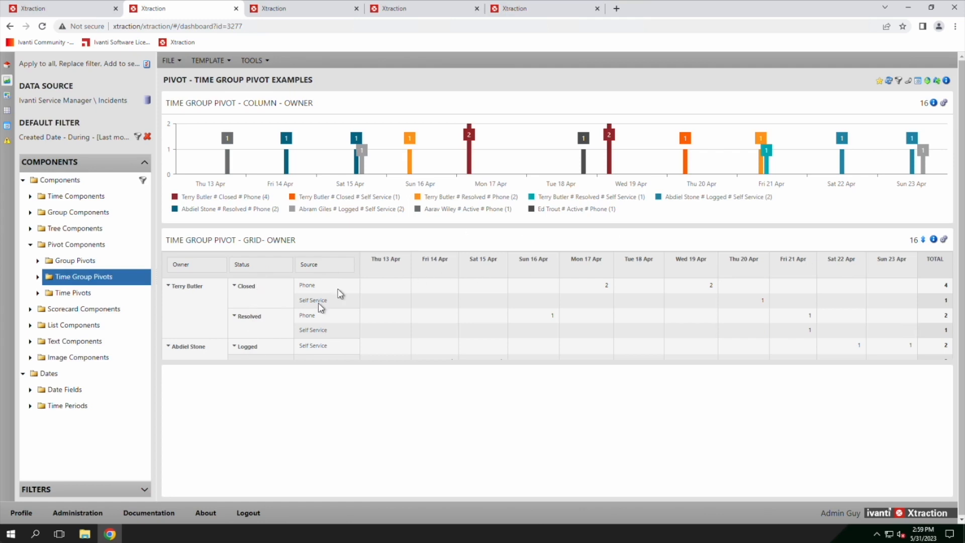
click(282, 10)
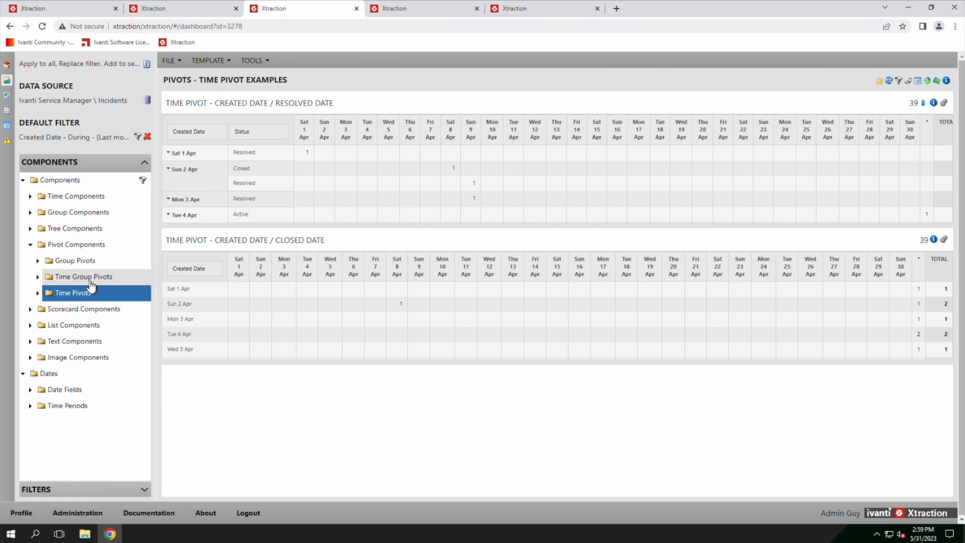
click(87, 268)
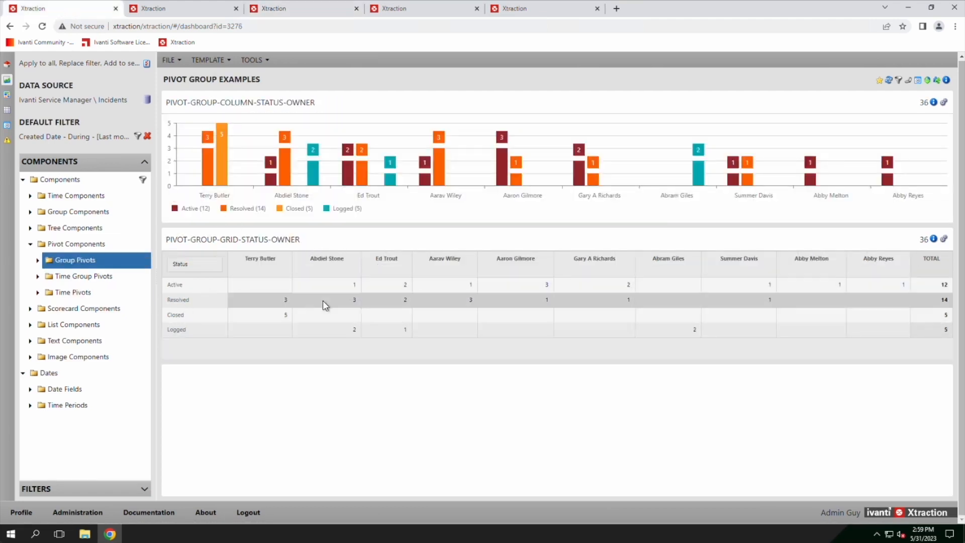
Compare the Tree Example dashboard with the Pivot Group Examples and Time Pivot Examples dashboards.
click(429, 13)
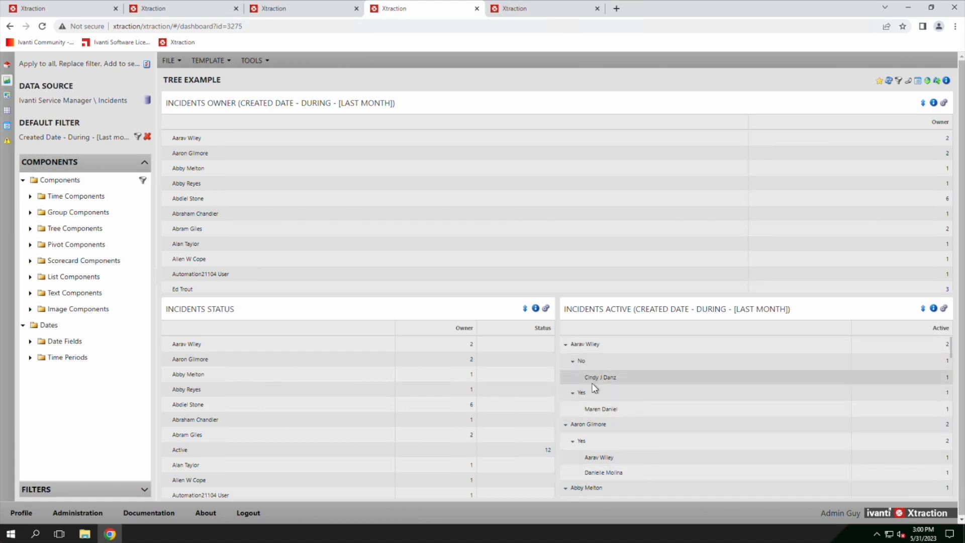
click(70, 8)
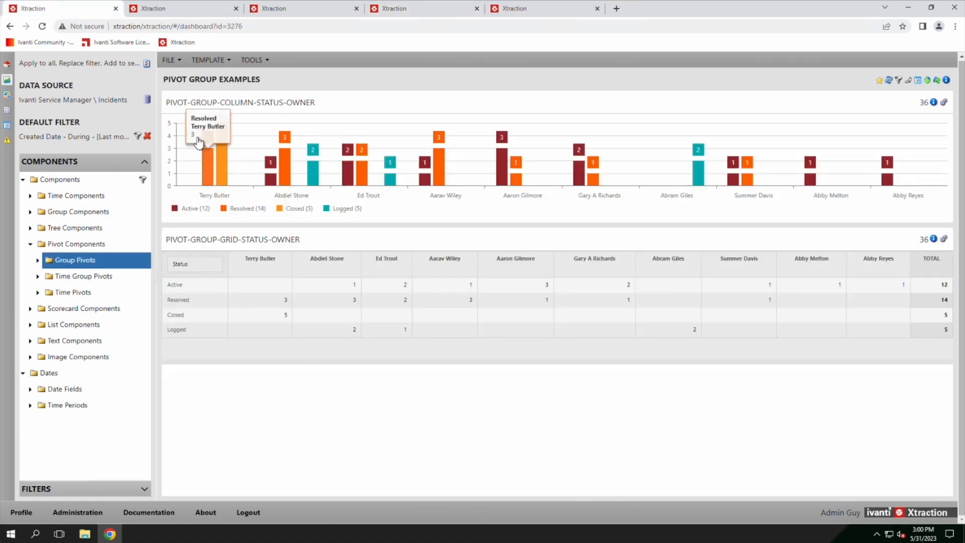
click(275, 9)
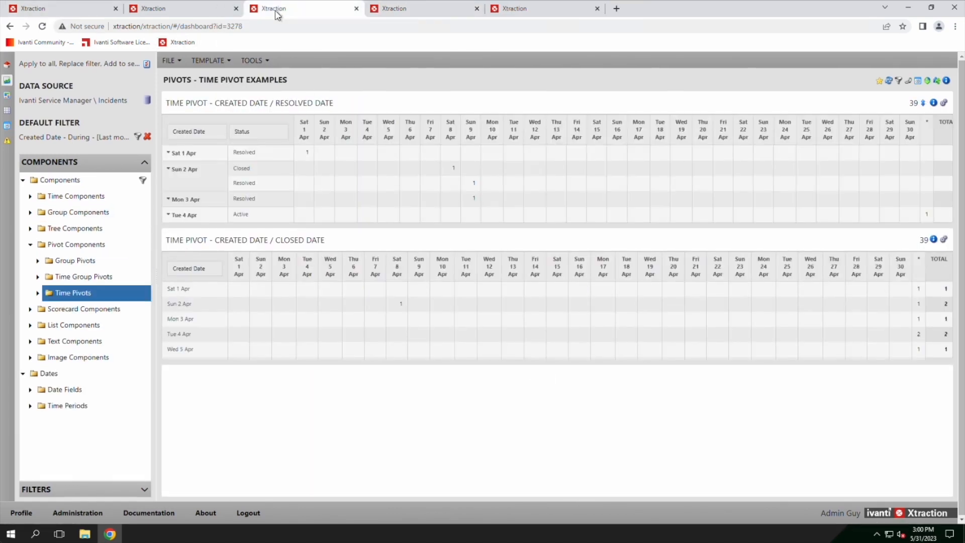
Switch to the Time Group Pivot Examples dashboard and review the component types available under Time Group Pivots.
click(191, 12)
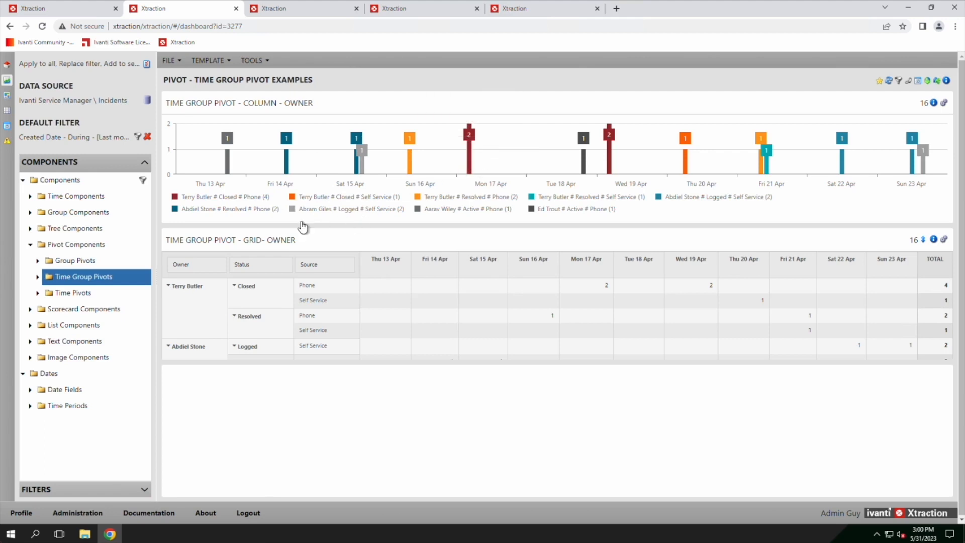
click(37, 278)
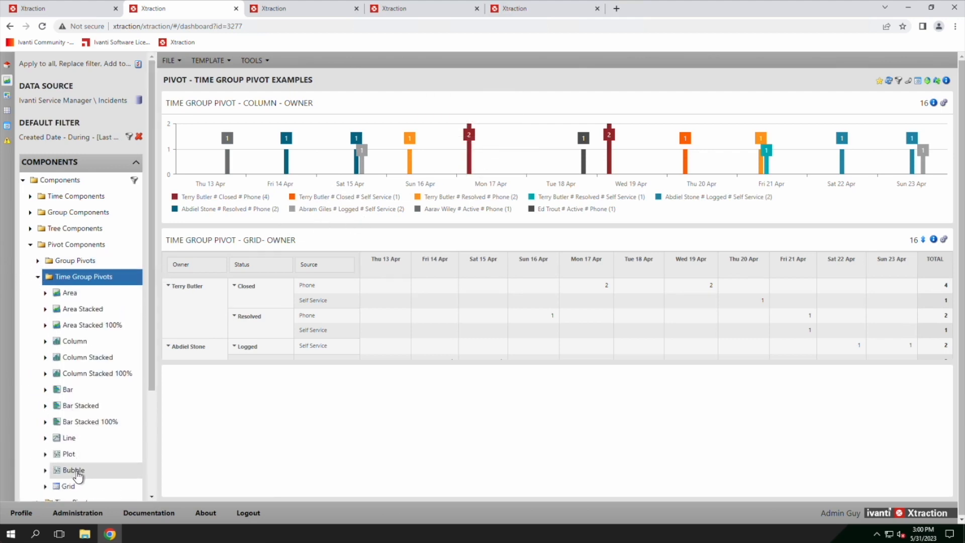
click(38, 277)
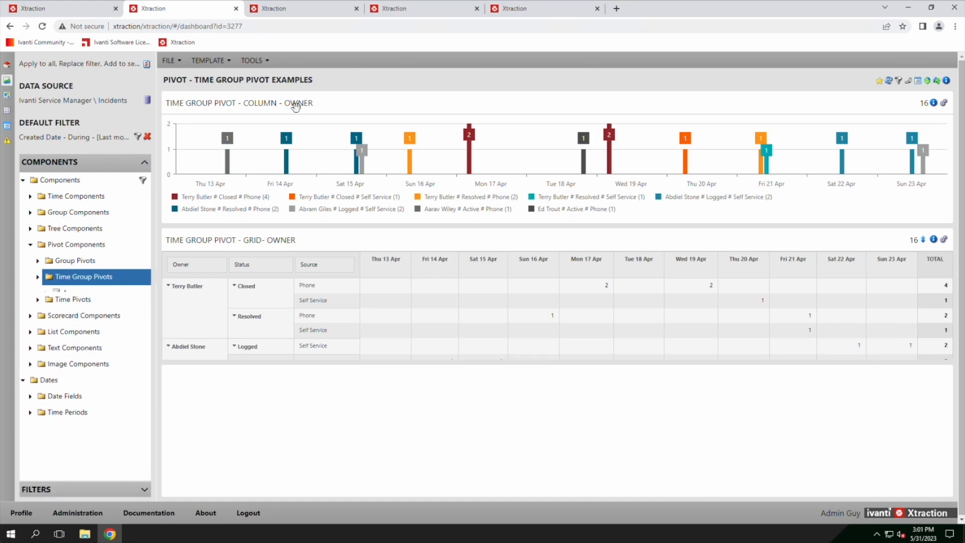
View the Tree Example and Group Example dashboards, and list the component types available under Group Components.
click(394, 8)
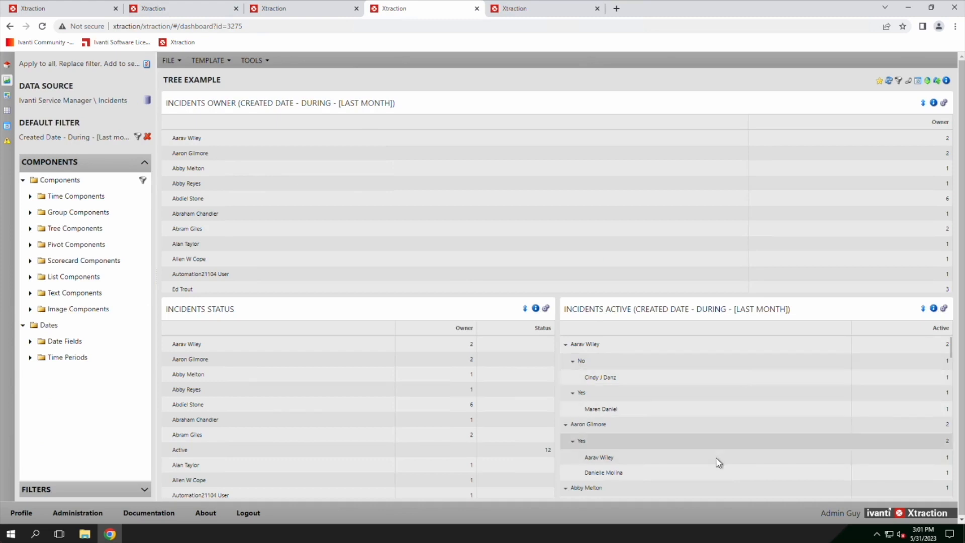
click(517, 9)
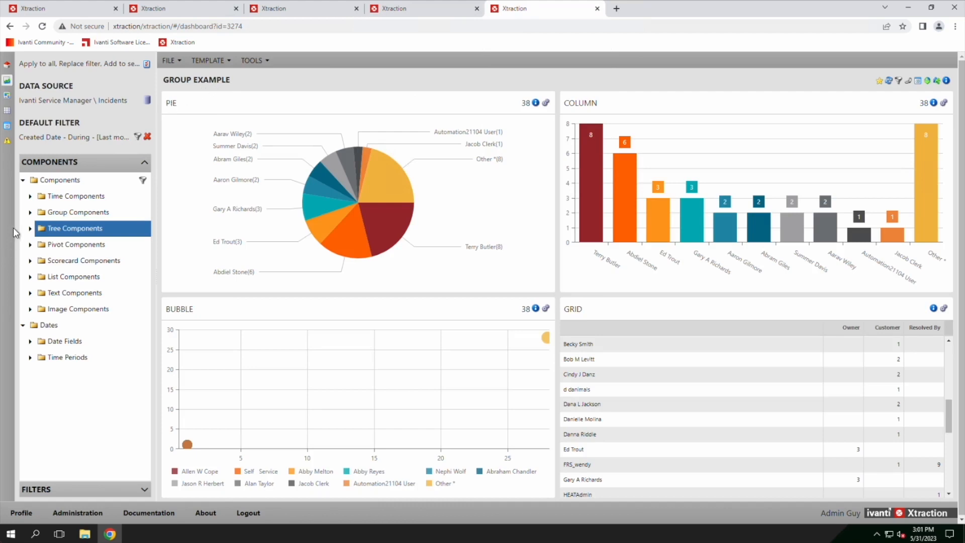
click(29, 213)
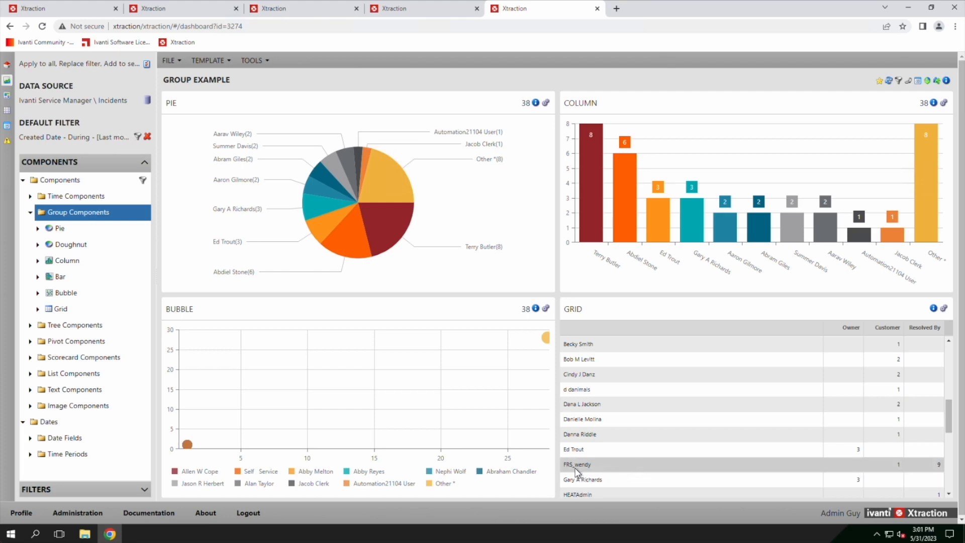
Compare the Pivot Group Examples, Time Pivot Examples and Time Group Pivot Examples dashboards.
click(37, 11)
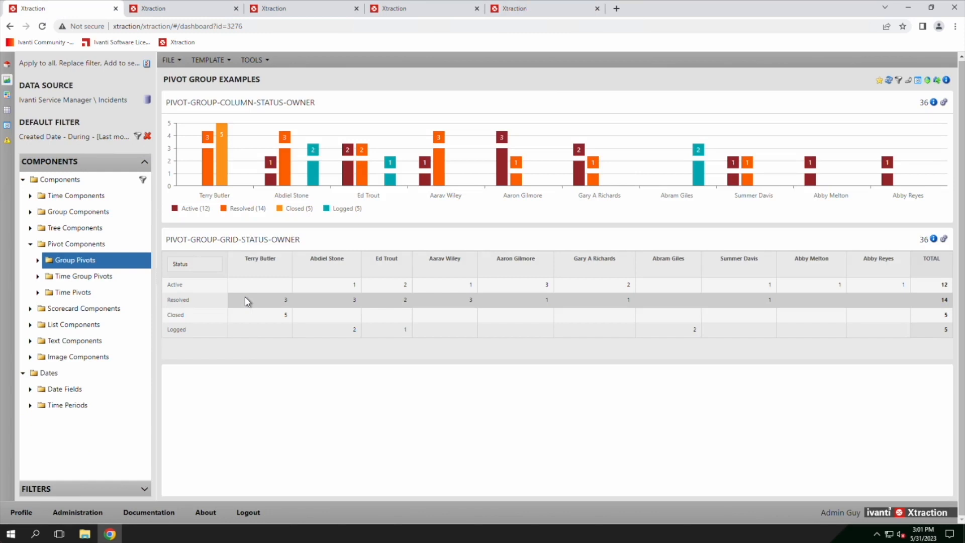
click(298, 8)
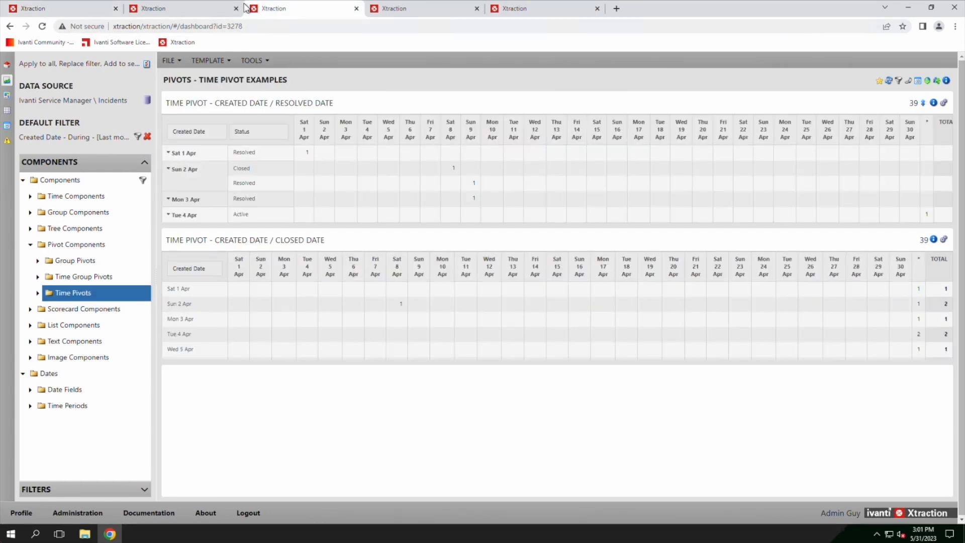
click(197, 6)
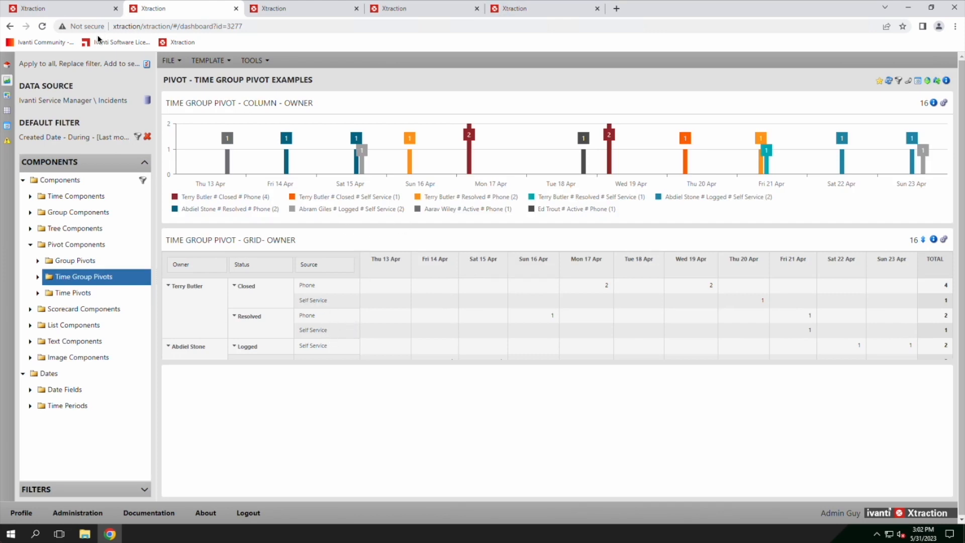
Return to the Pivot Group Examples dashboard and list the fields available for the Grid component under Group Pivots.
click(79, 12)
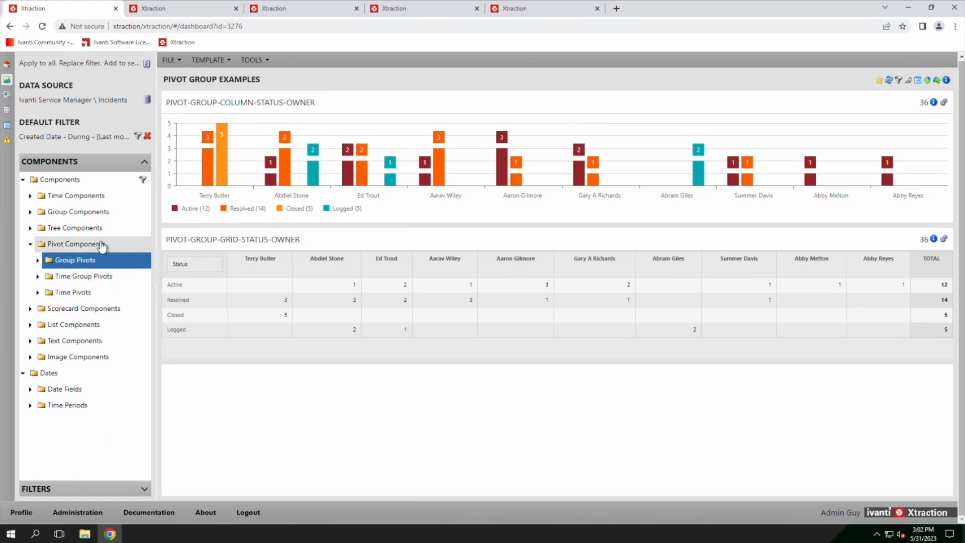
click(37, 260)
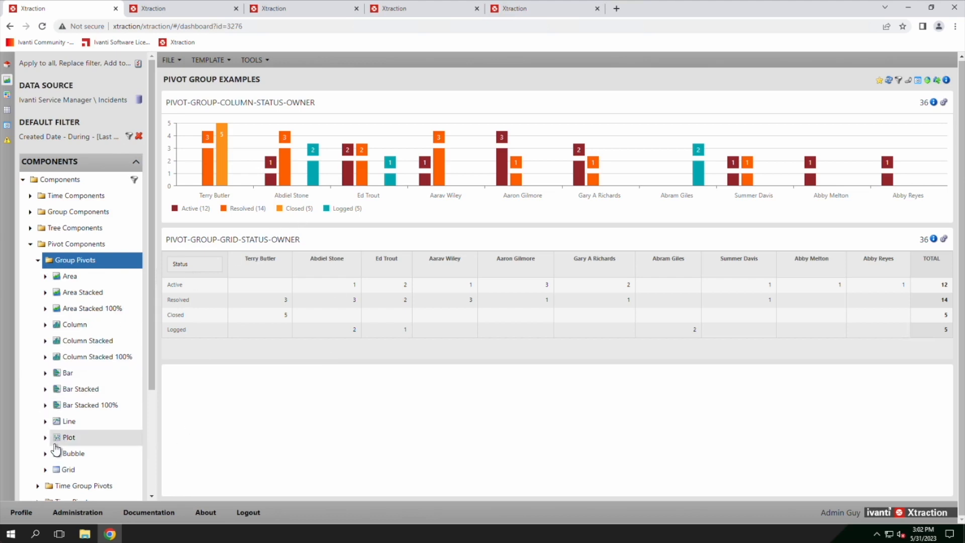
click(46, 471)
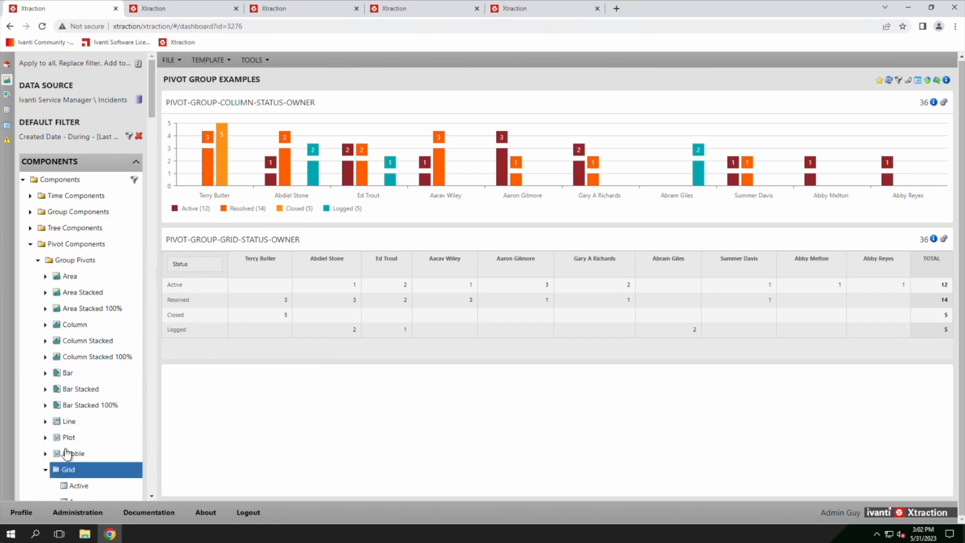
Add a Status group pivot grid to the empty area below the existing dashboard components.
scroll(73, 443, down, 2)
scroll(75, 423, down, 4)
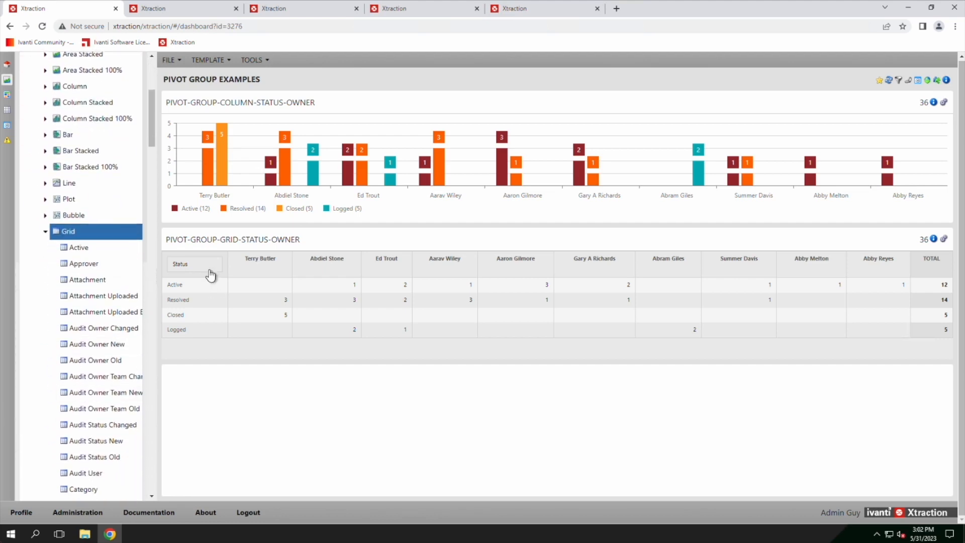
scroll(105, 394, down, 3)
scroll(105, 394, down, 20)
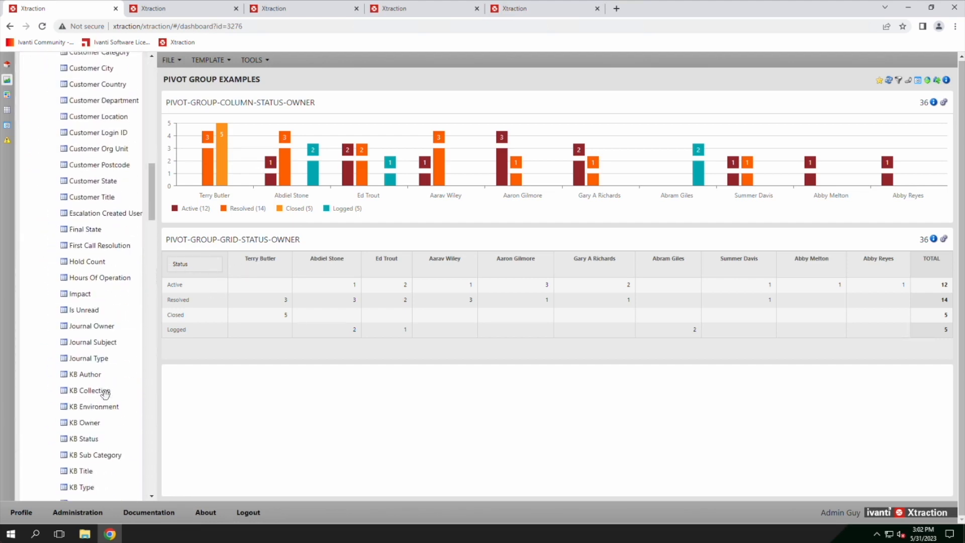
scroll(105, 394, down, 13)
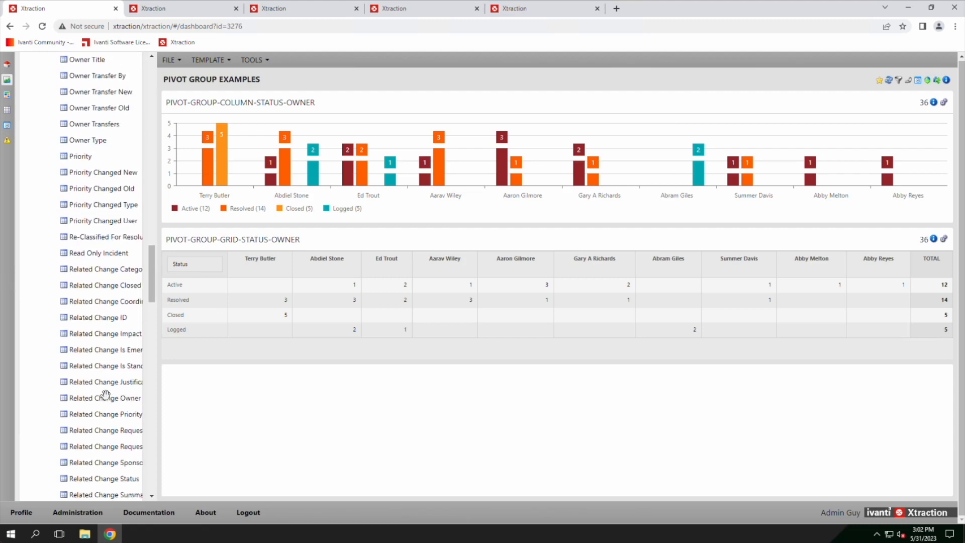
scroll(107, 380, down, 8)
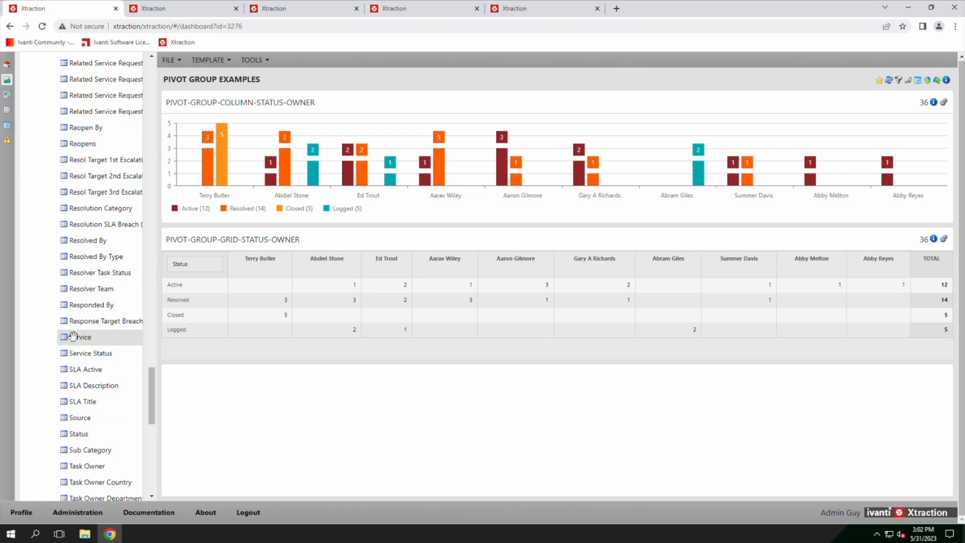
click(79, 433)
drag(79, 434, 360, 425)
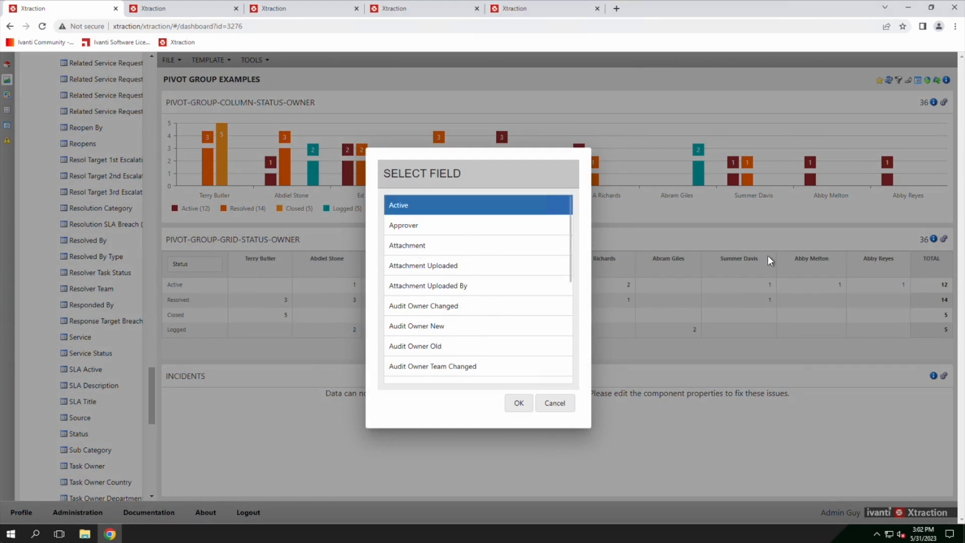
Choose Customer as the second pivot field for the new grid, and collapse the Grid component list.
scroll(448, 313, down, 10)
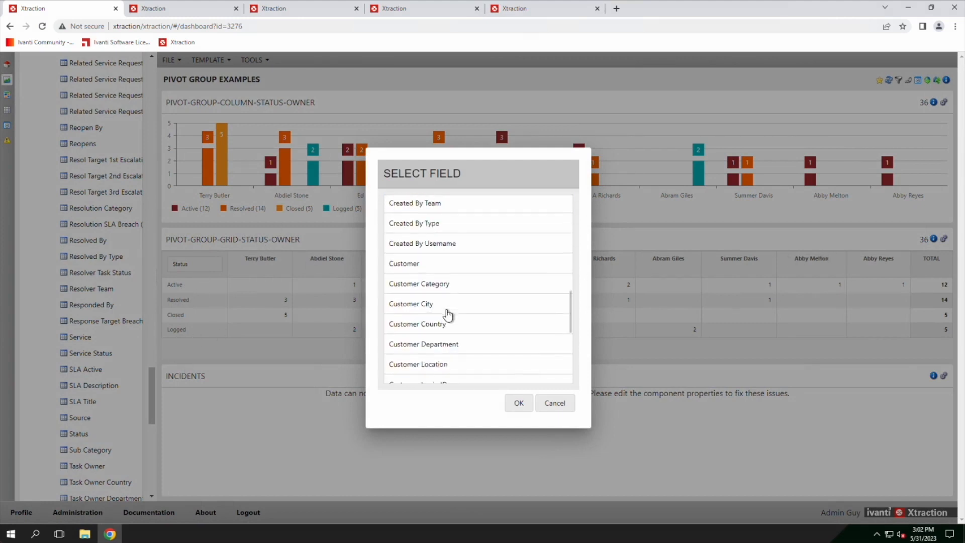
scroll(447, 315, down, 1)
scroll(446, 327, up, 10)
scroll(444, 340, down, 2)
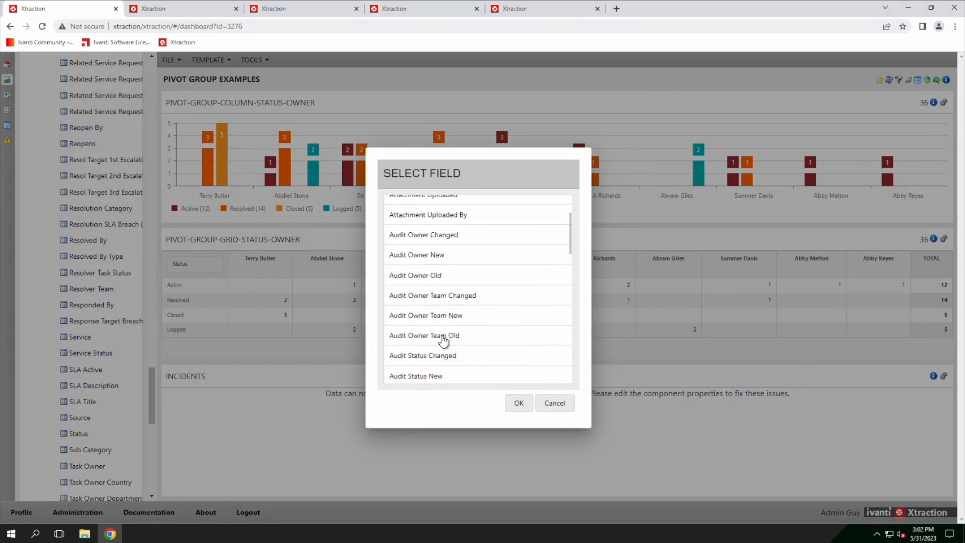
scroll(443, 341, down, 5)
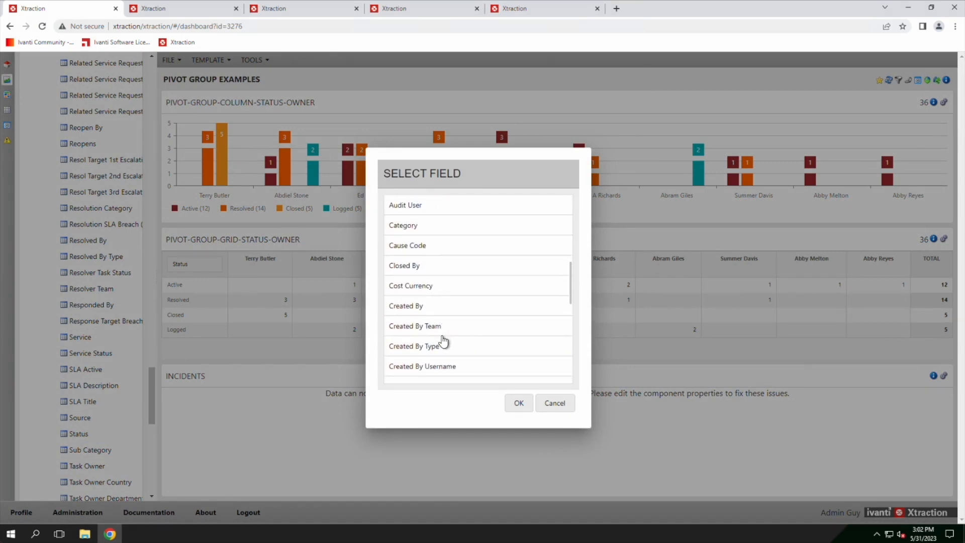
scroll(442, 339, down, 3)
click(416, 320)
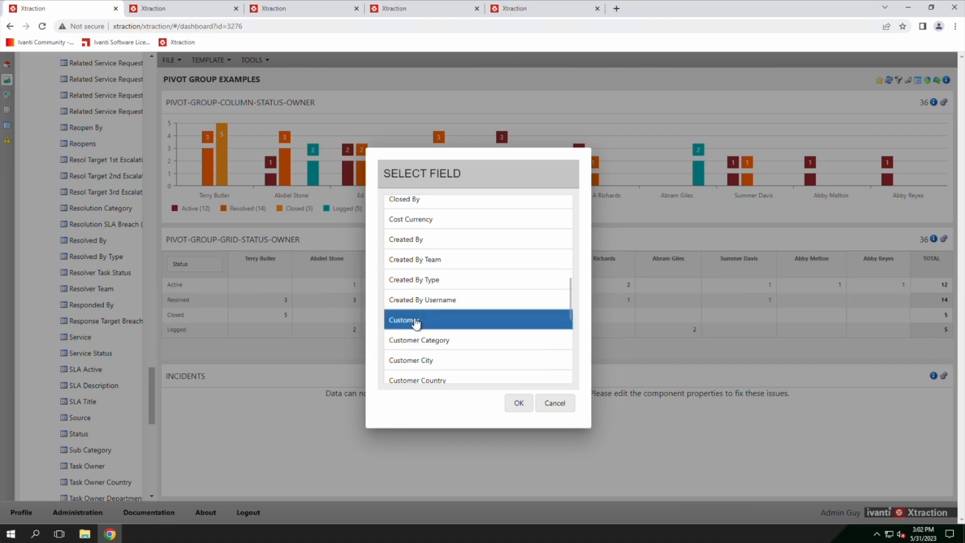
click(519, 405)
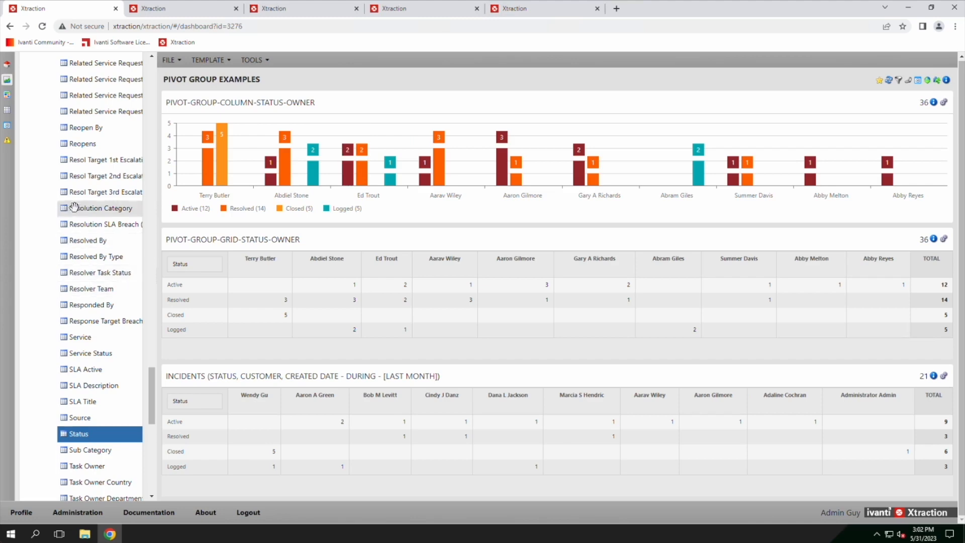
scroll(74, 207, up, 20)
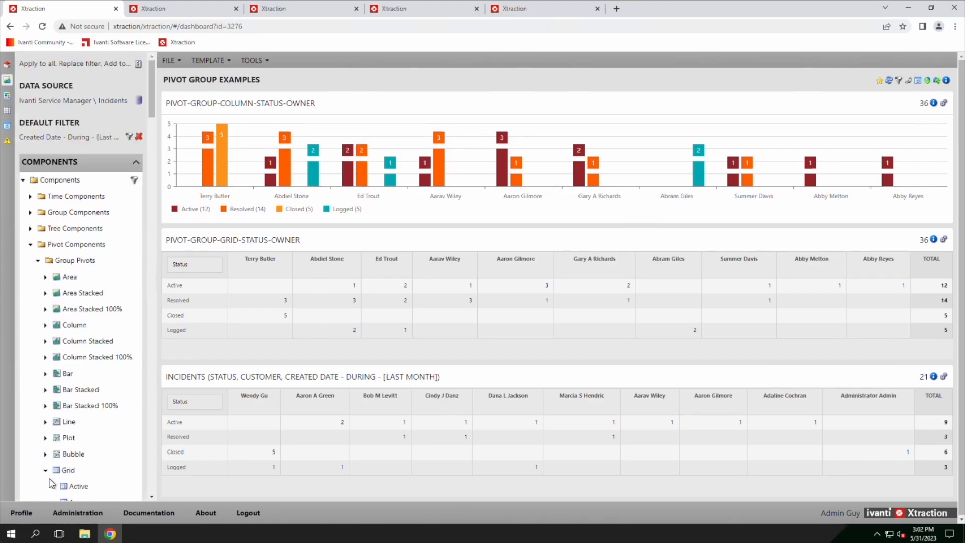
click(46, 470)
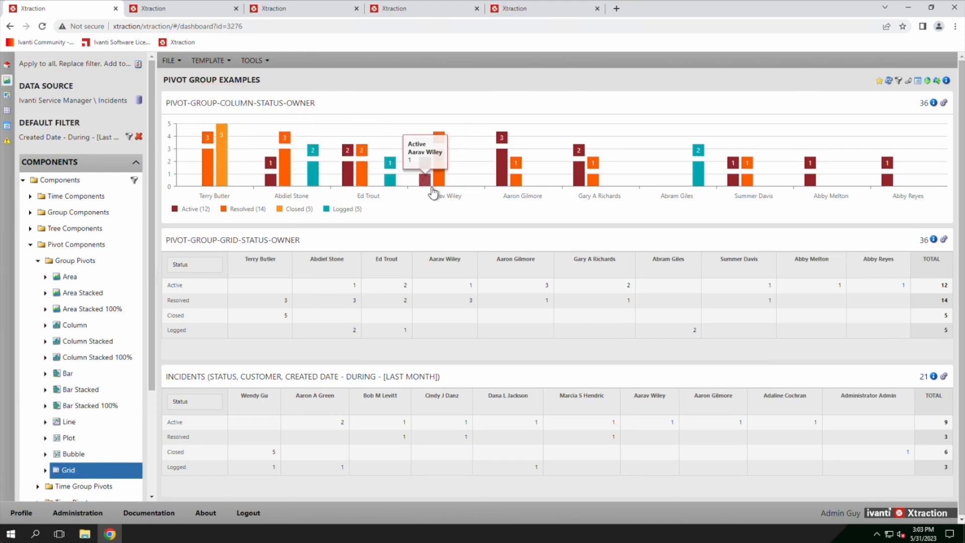
Review the new Incidents grid's pivot settings and look at the time group pivot examples dashboard for comparison.
click(934, 377)
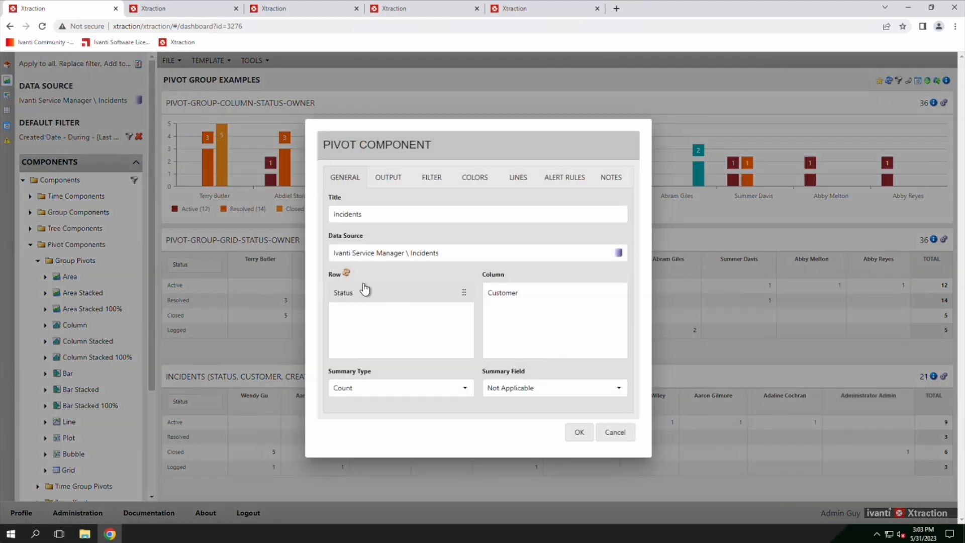
click(619, 435)
click(177, 11)
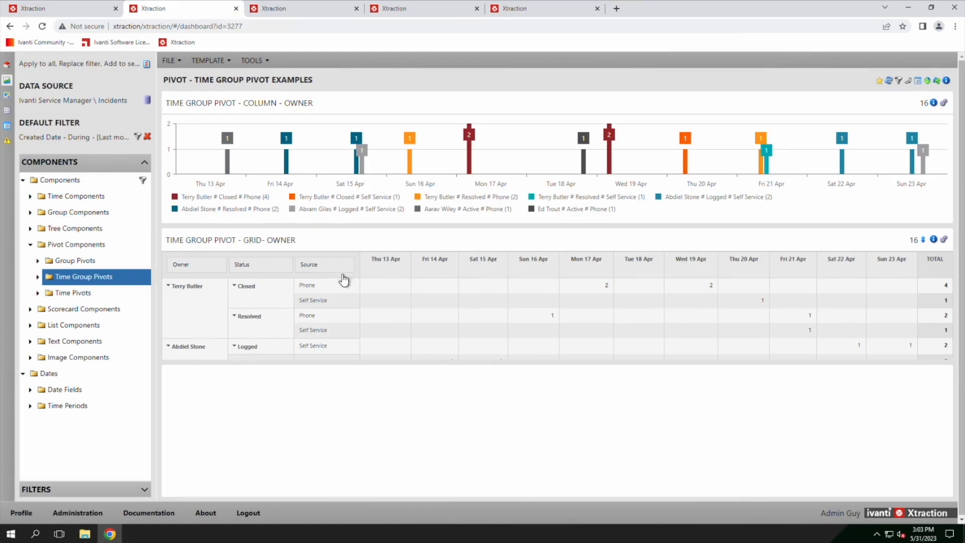
click(58, 11)
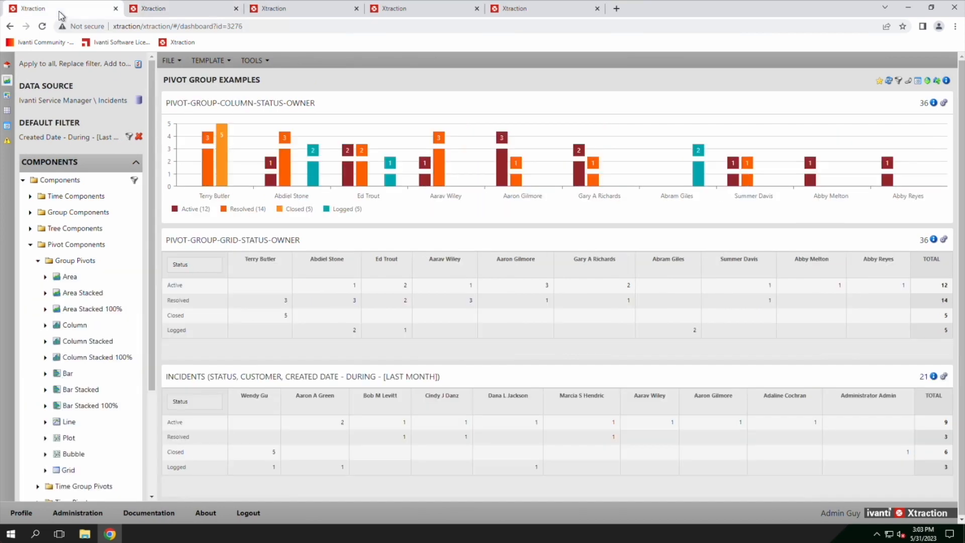
Add Owner as a second row group pivot in the Incidents grid's settings, with count 10 and Value (Desc) sorting.
click(934, 378)
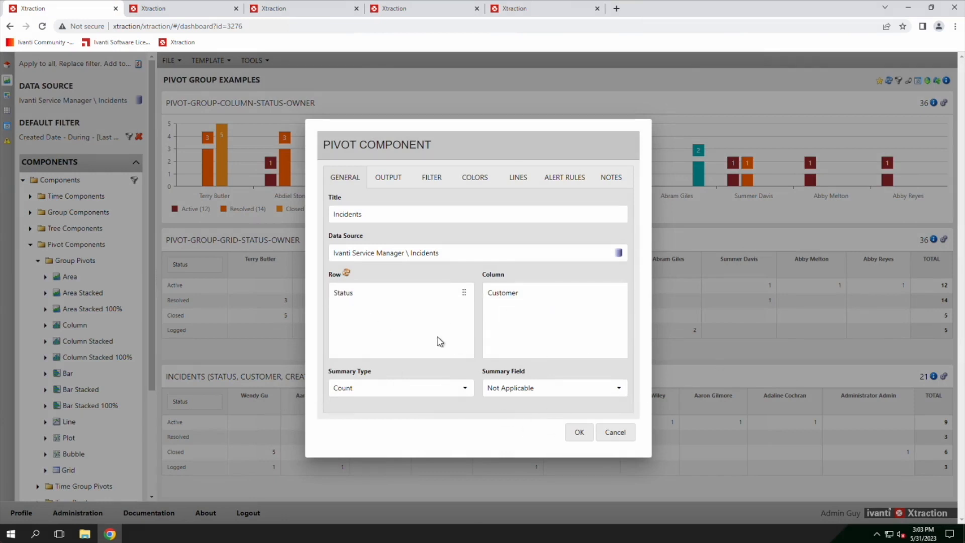
right_click(367, 316)
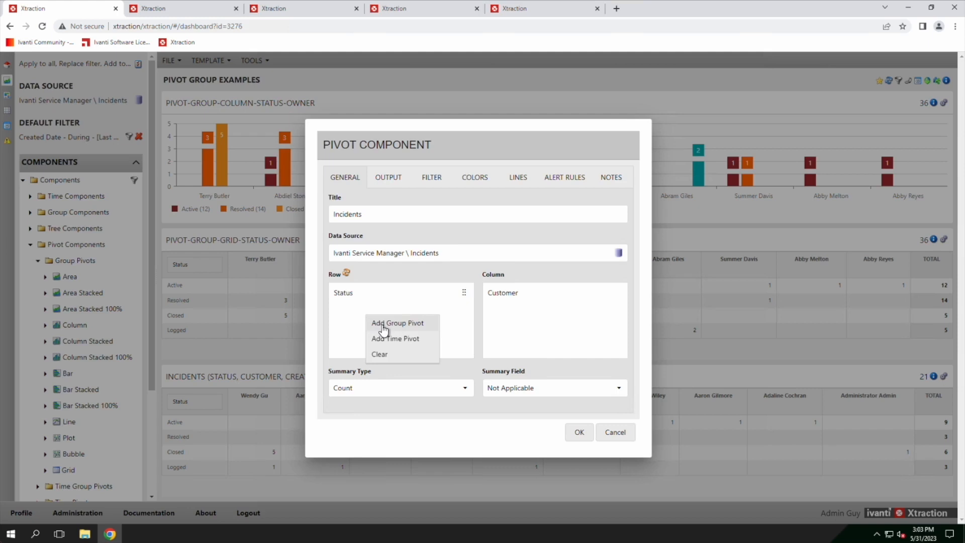
click(384, 326)
click(434, 257)
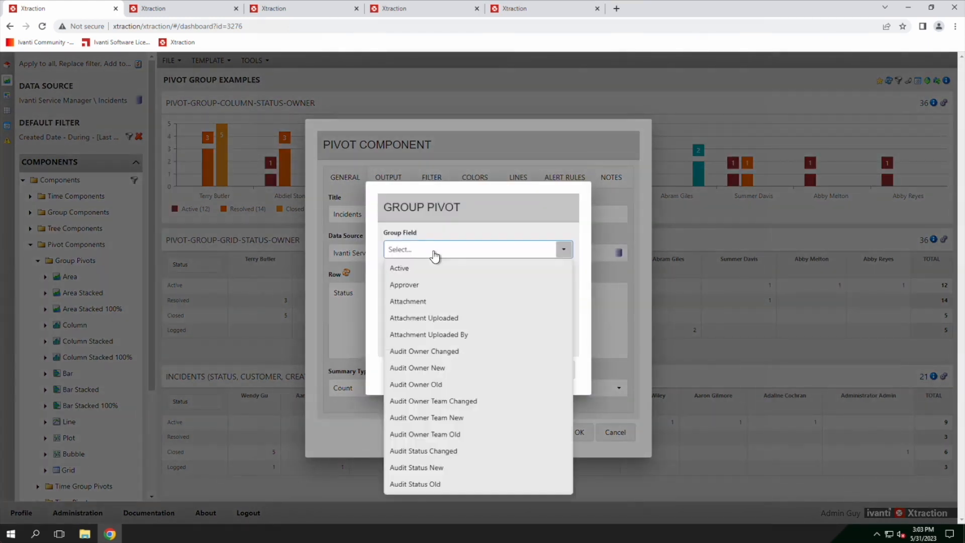
scroll(453, 360, down, 20)
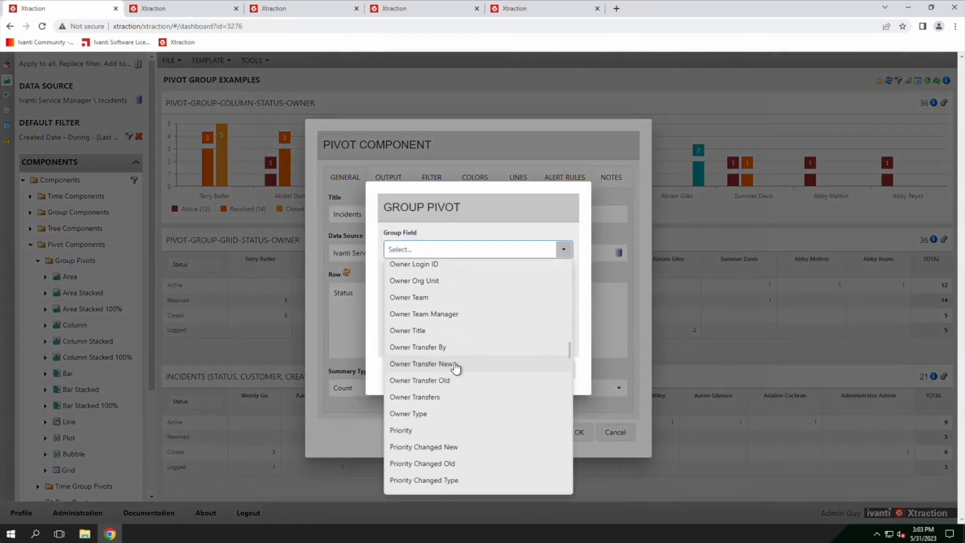
scroll(414, 284, up, 1)
scroll(410, 291, up, 2)
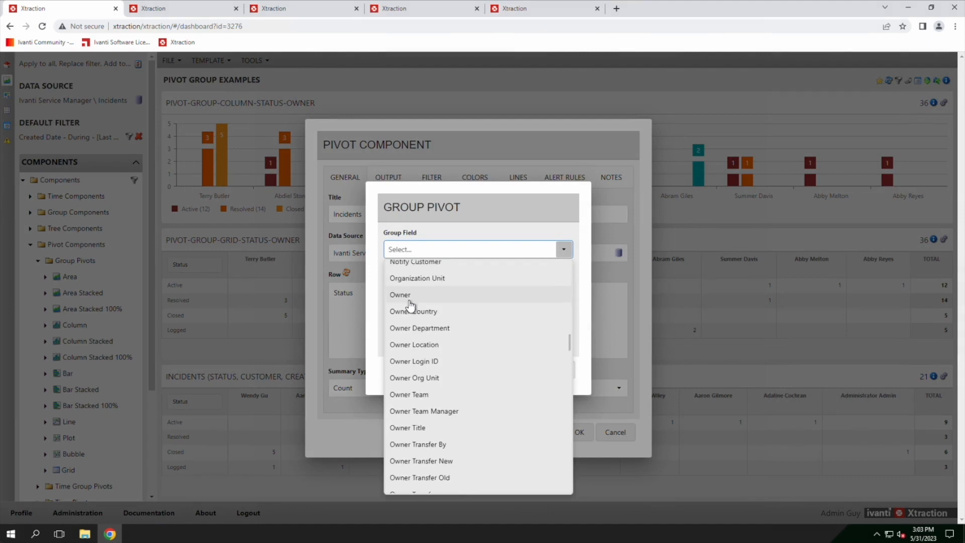
click(408, 299)
click(519, 372)
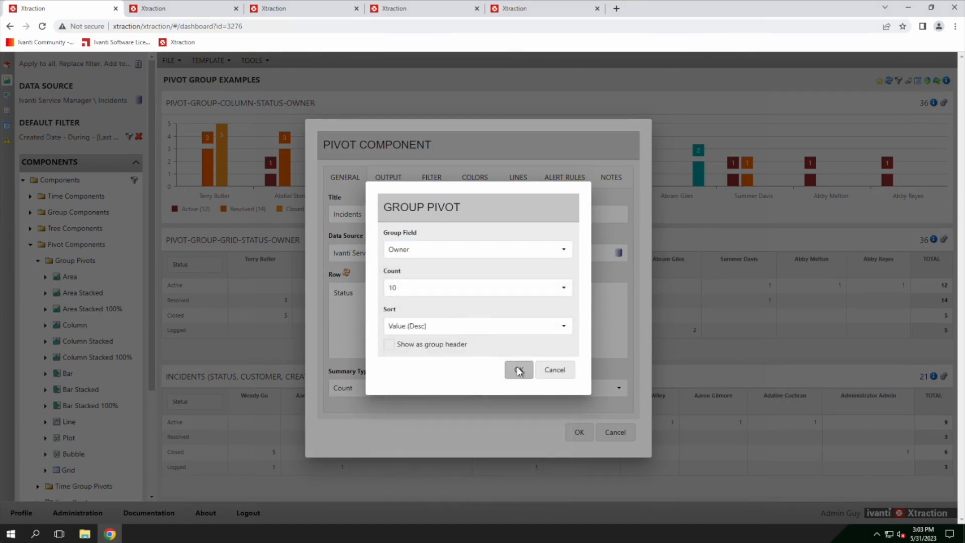
Add Source as a third row group pivot and apply the changes to the Incidents grid.
right_click(364, 343)
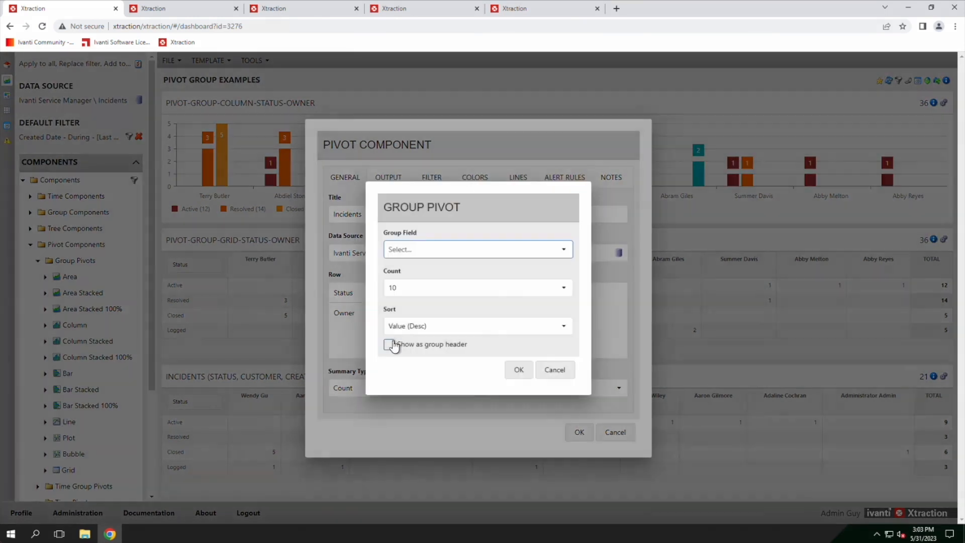
click(388, 346)
click(404, 250)
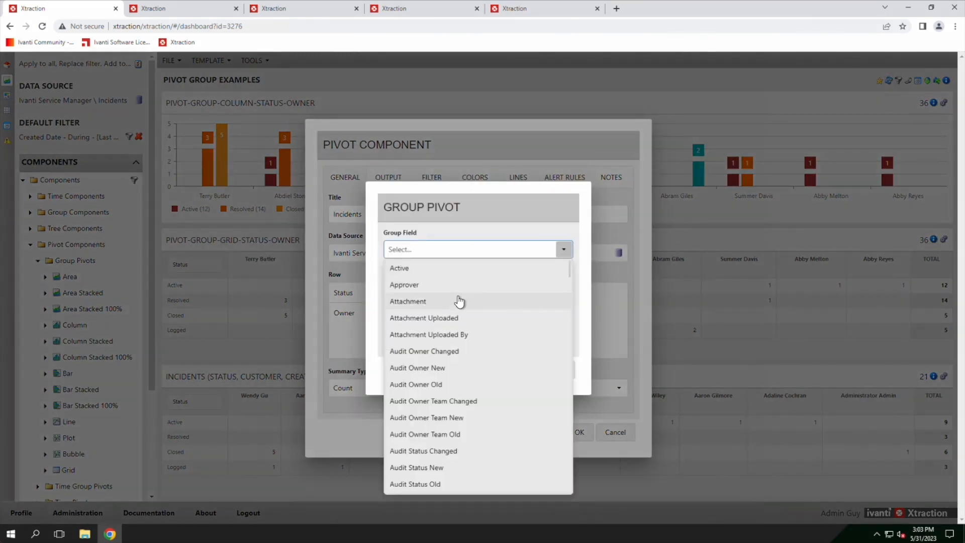
scroll(467, 307, down, 6)
scroll(482, 354, down, 18)
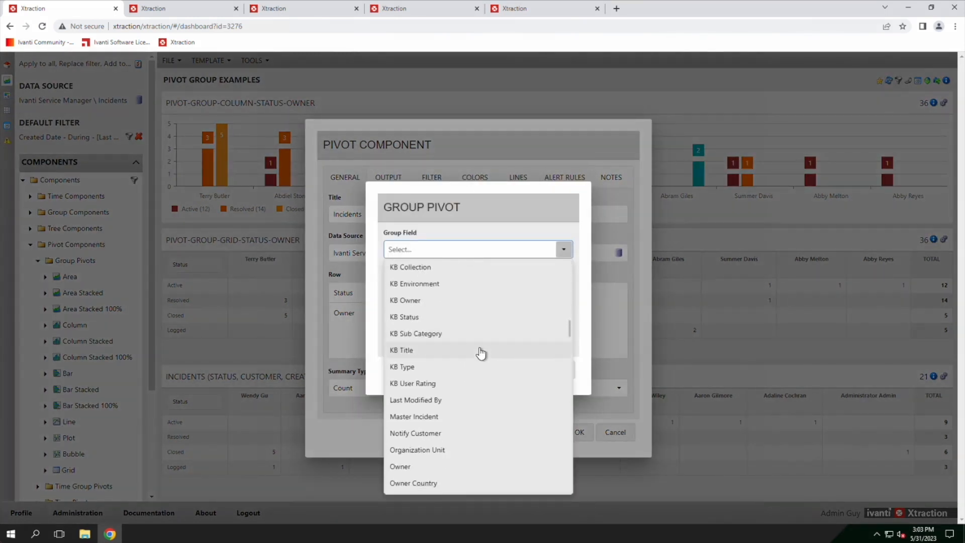
scroll(481, 354, down, 15)
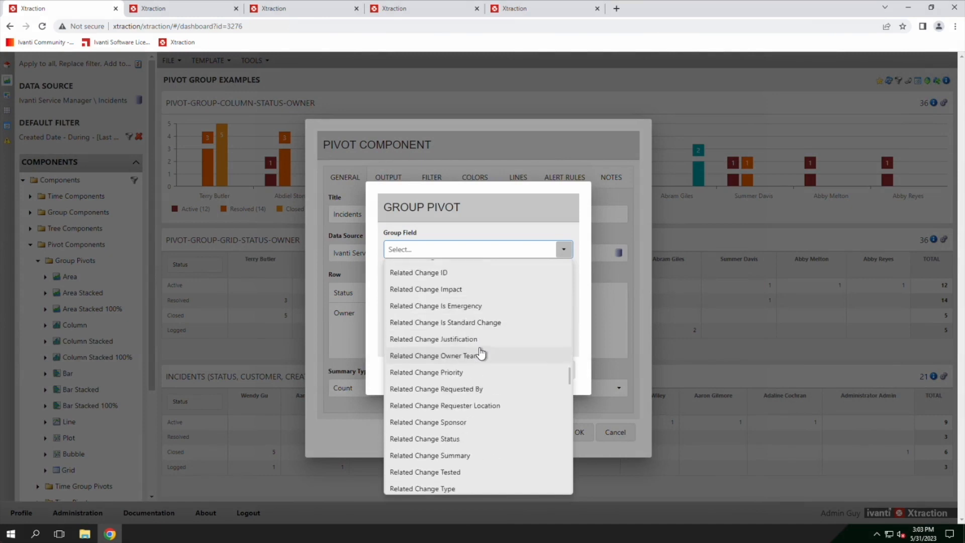
scroll(482, 354, down, 15)
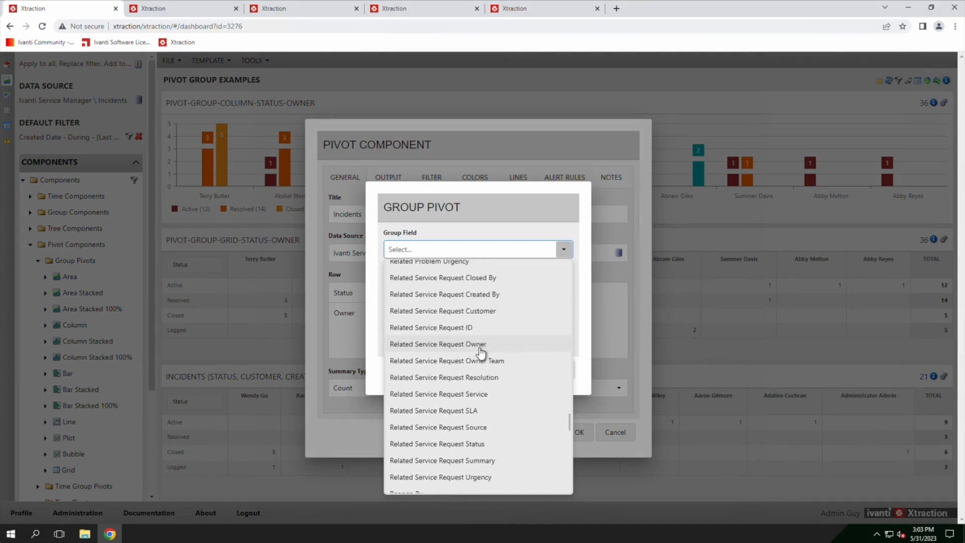
scroll(482, 354, up, 1)
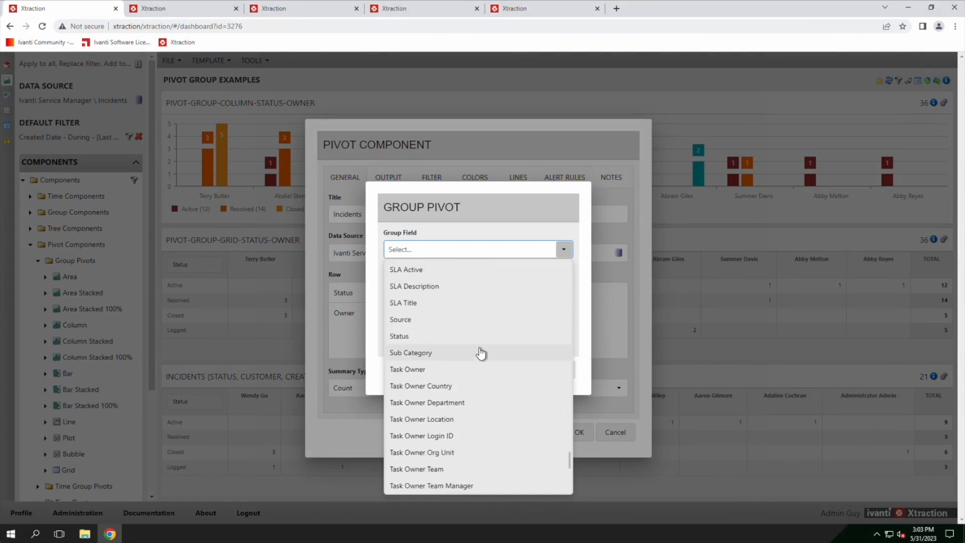
click(431, 321)
click(518, 370)
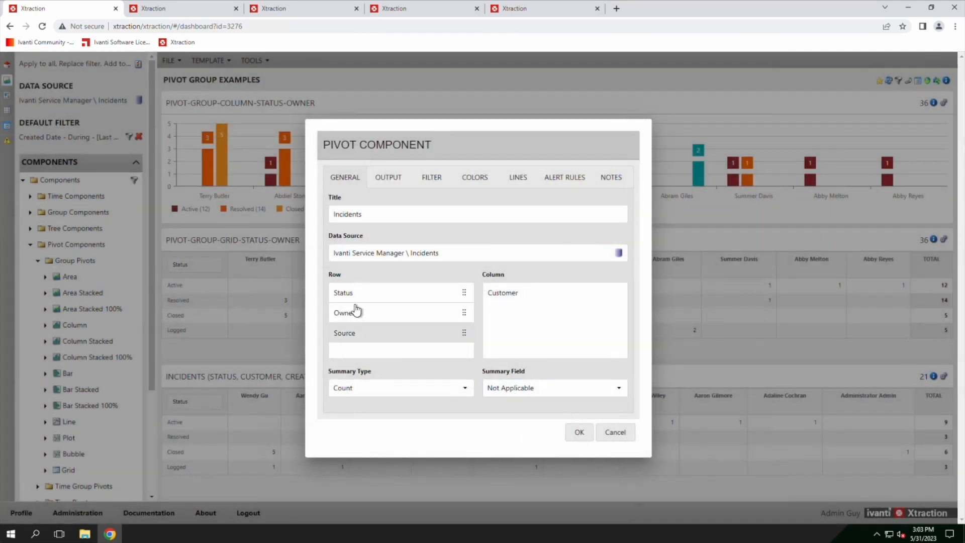
click(580, 433)
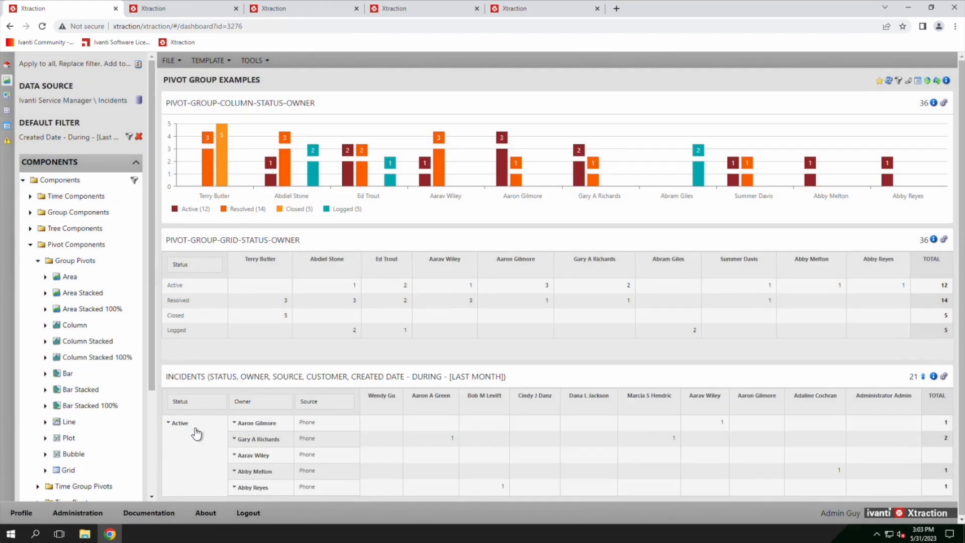
Examine how the Incidents grid breaks down by status, owner and source across the customer columns.
scroll(808, 438, down, 2)
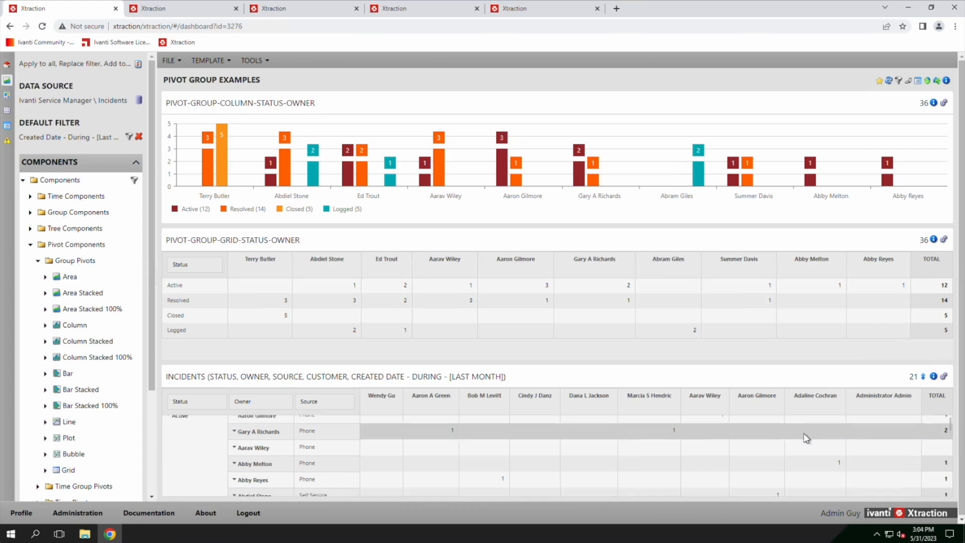
scroll(252, 450, up, 2)
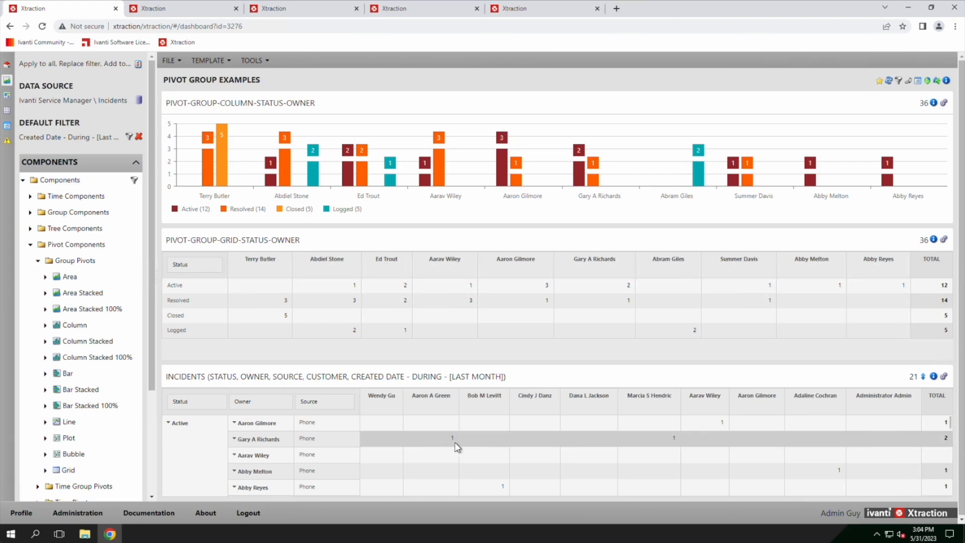
scroll(276, 470, down, 2)
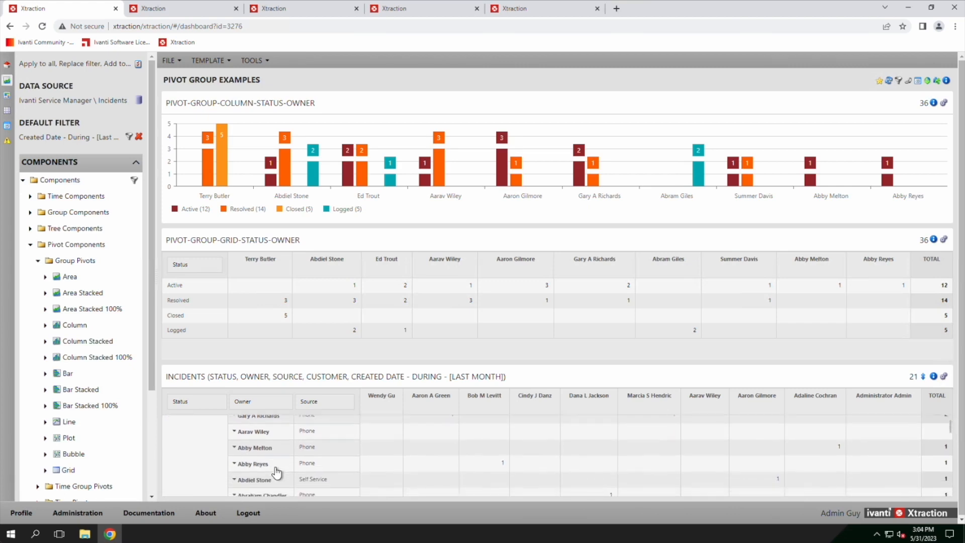
scroll(276, 472, down, 4)
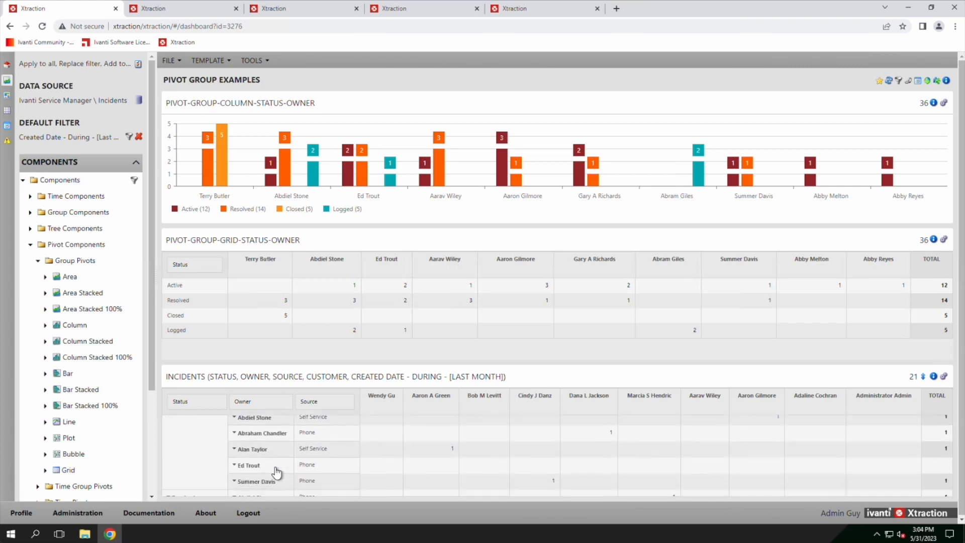
scroll(274, 468, down, 3)
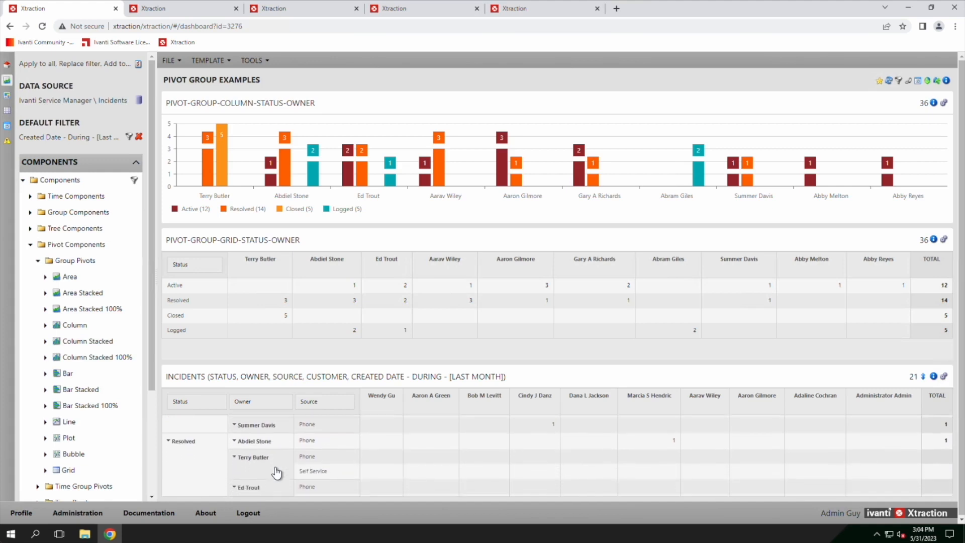
scroll(268, 455, up, 1)
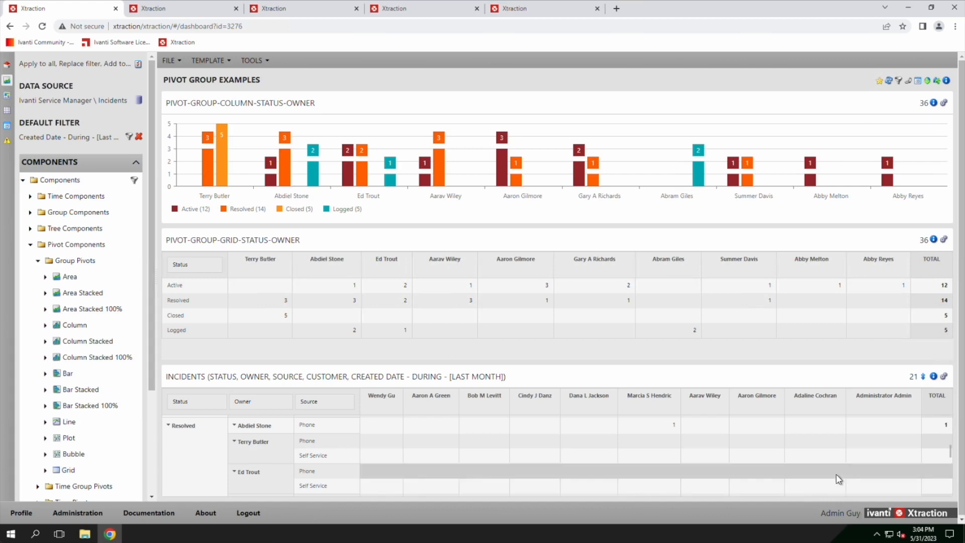
Examine the resolved and closed rows of the Incidents grid by owner and source, and review its pivot settings without changes.
scroll(837, 468, down, 1)
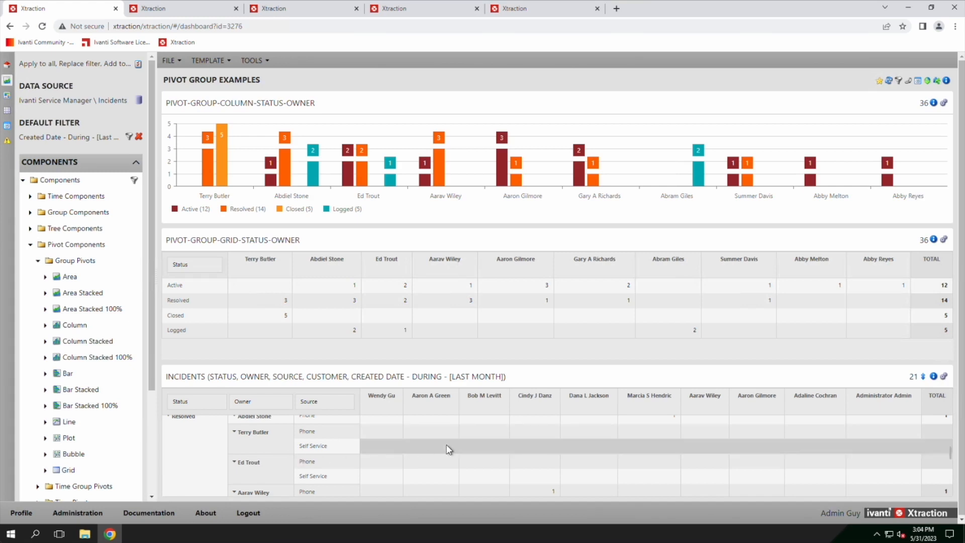
scroll(877, 453, up, 1)
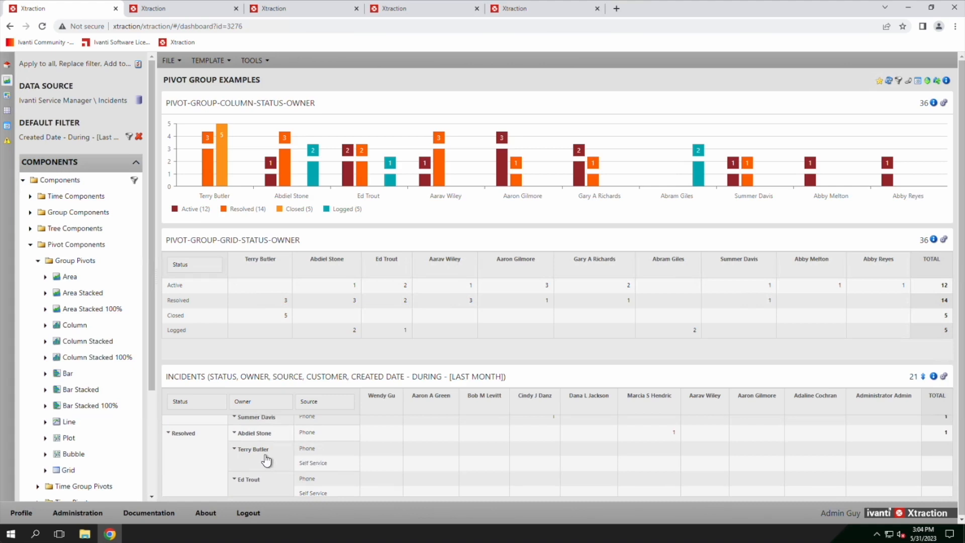
scroll(374, 447, down, 1)
scroll(374, 447, down, 3)
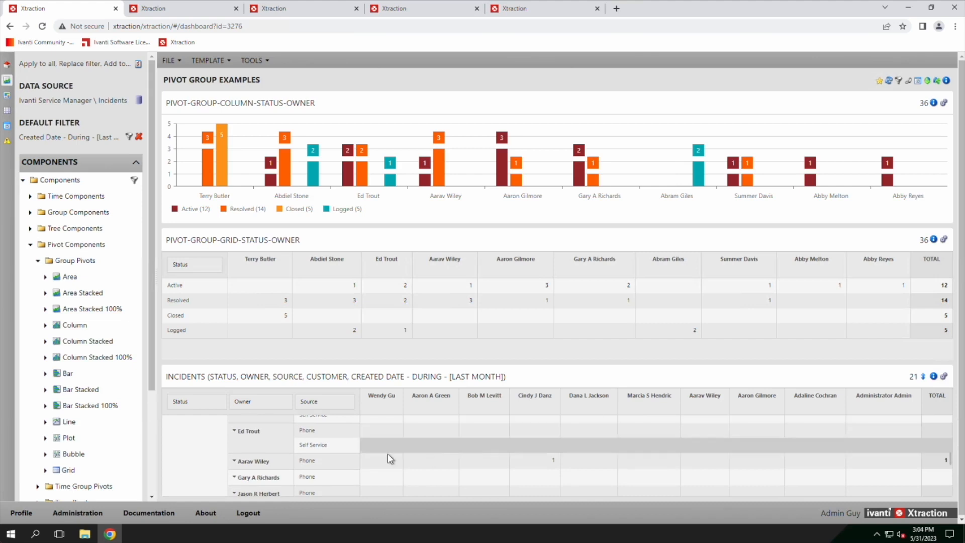
scroll(370, 460, down, 4)
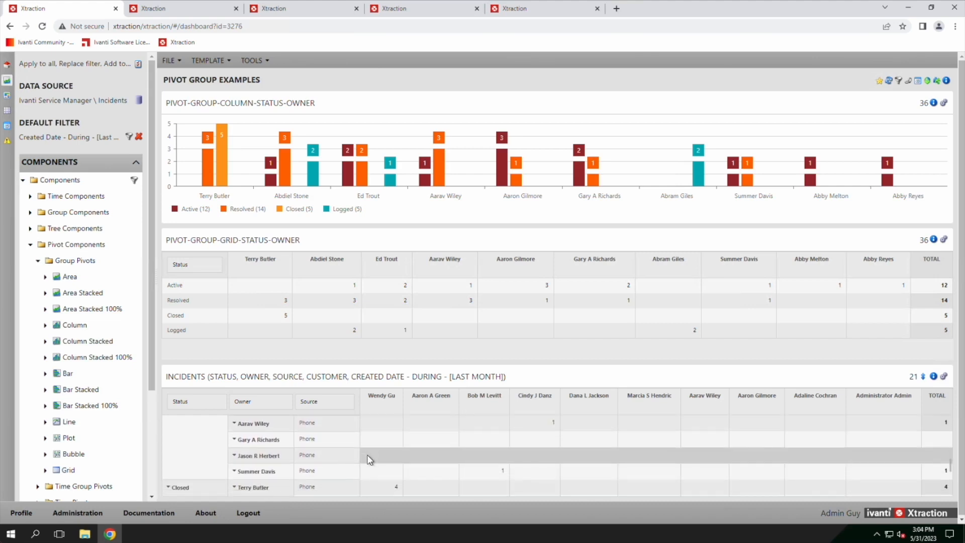
scroll(368, 454, down, 1)
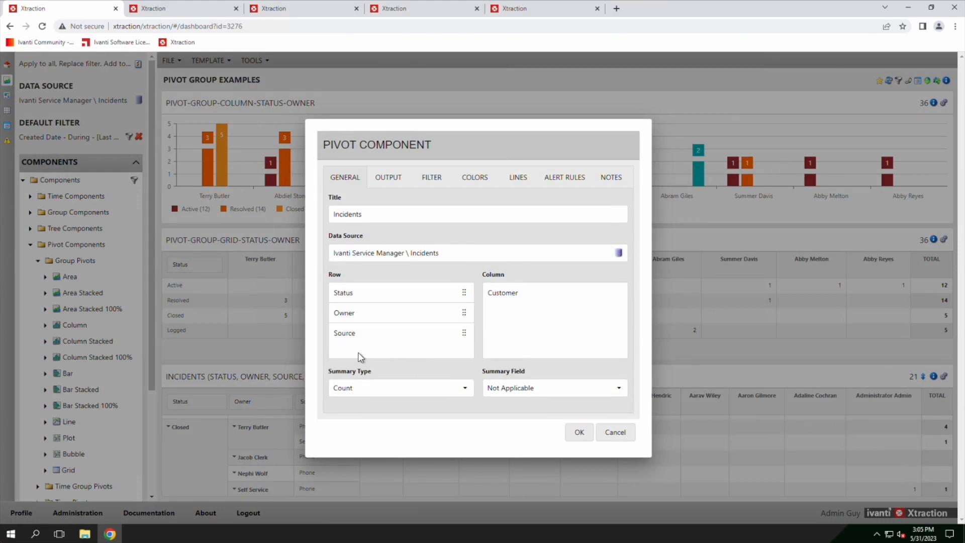
click(624, 433)
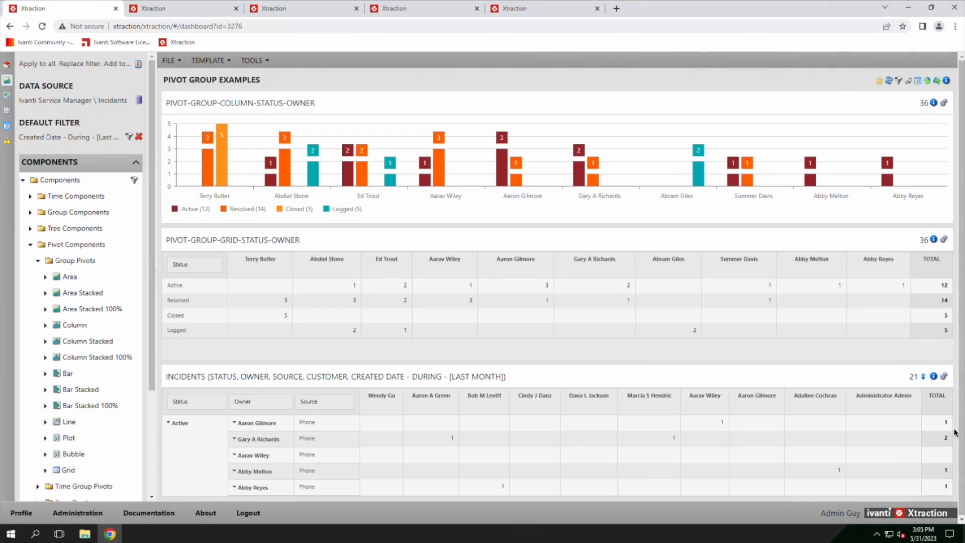
Change the Incidents pivot component's view type to Column and apply it.
click(942, 378)
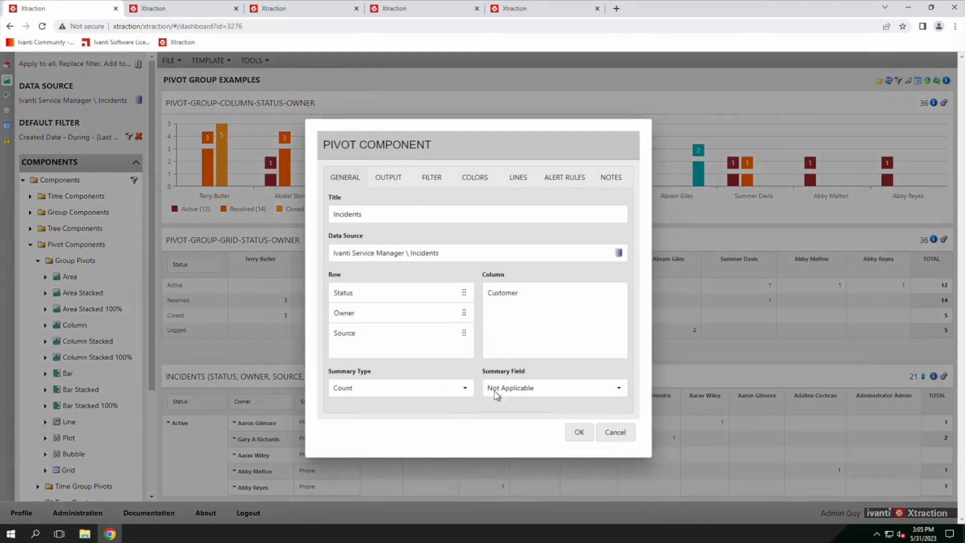
click(391, 180)
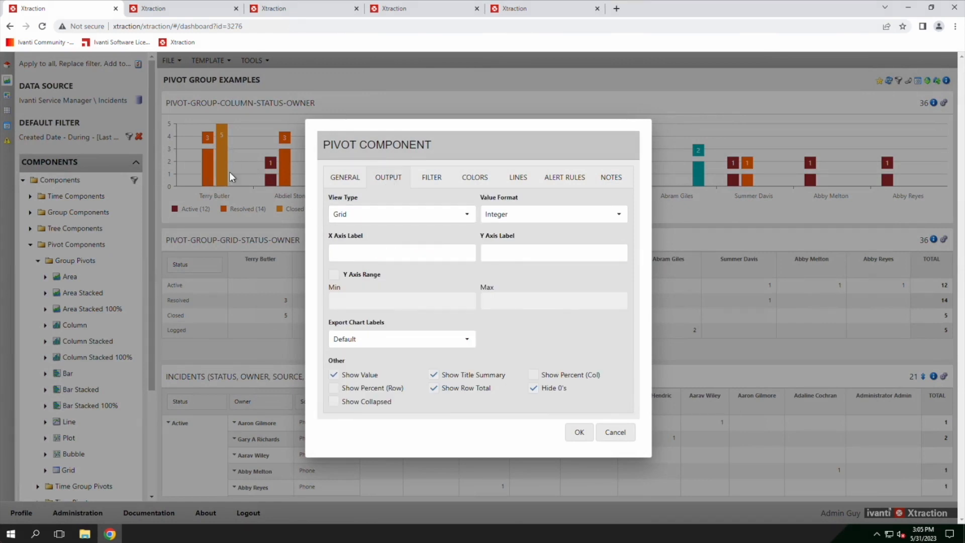
click(358, 216)
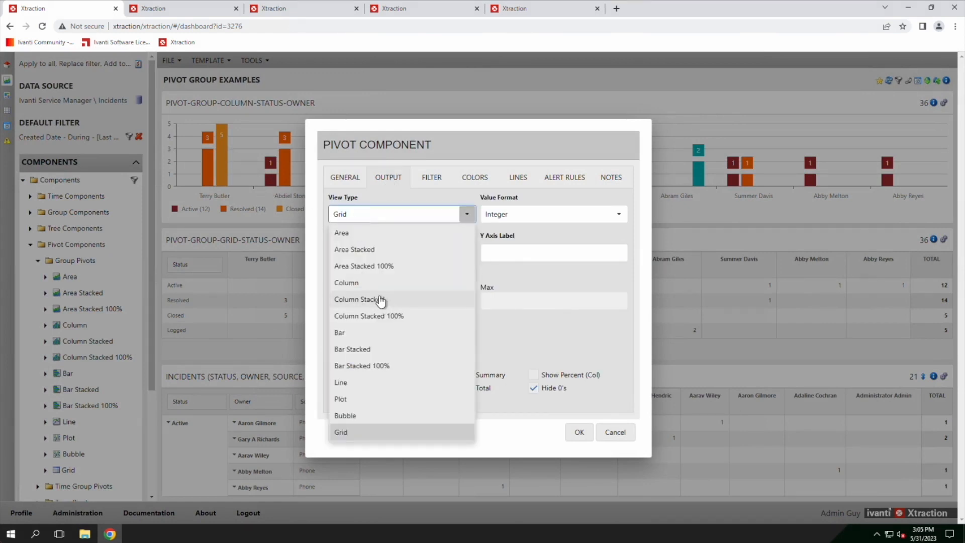
click(355, 283)
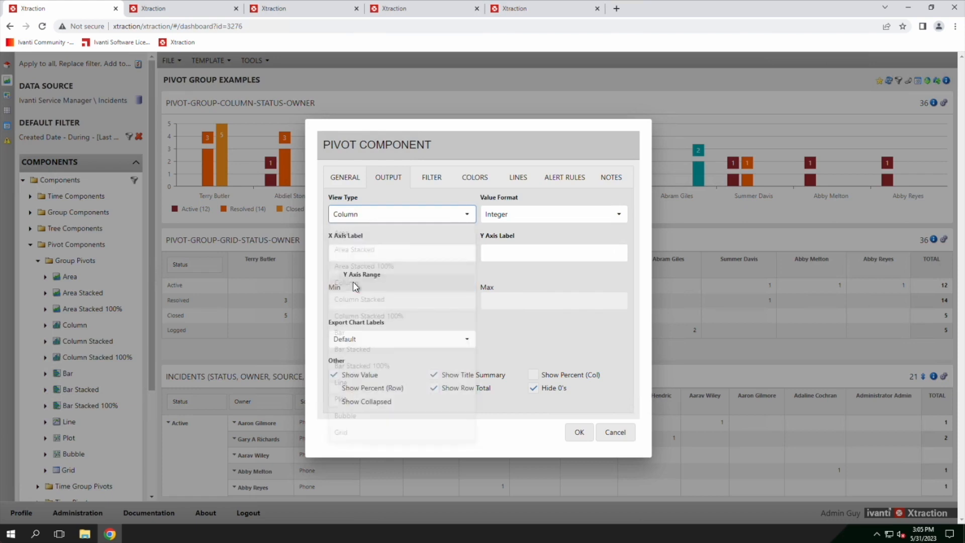
click(584, 436)
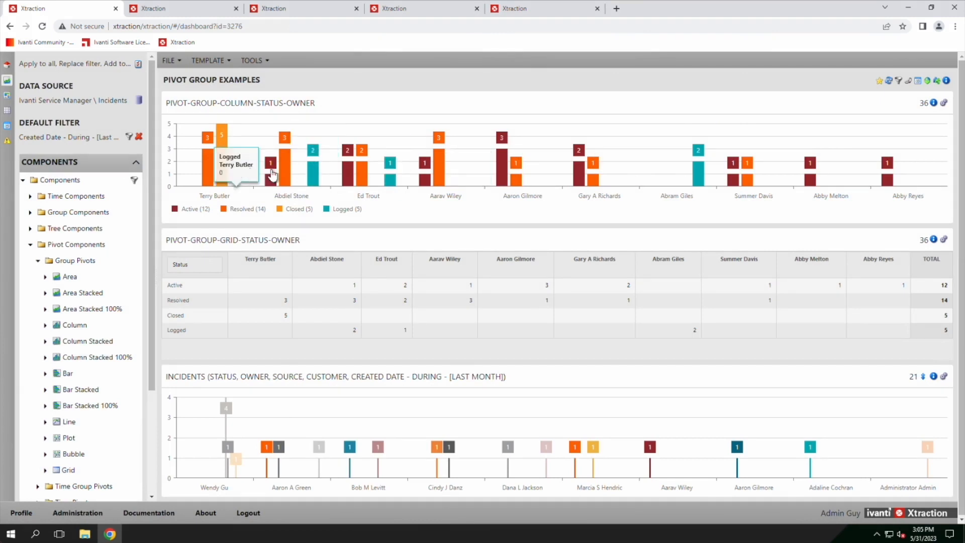
Review the Incidents component's filter conditions and alert rules, and leave its settings without changes.
click(934, 377)
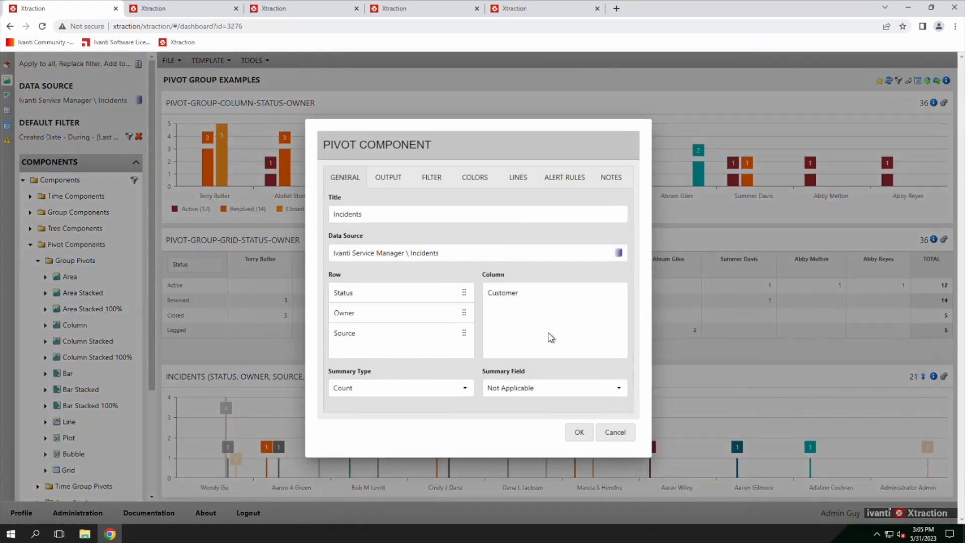
click(435, 179)
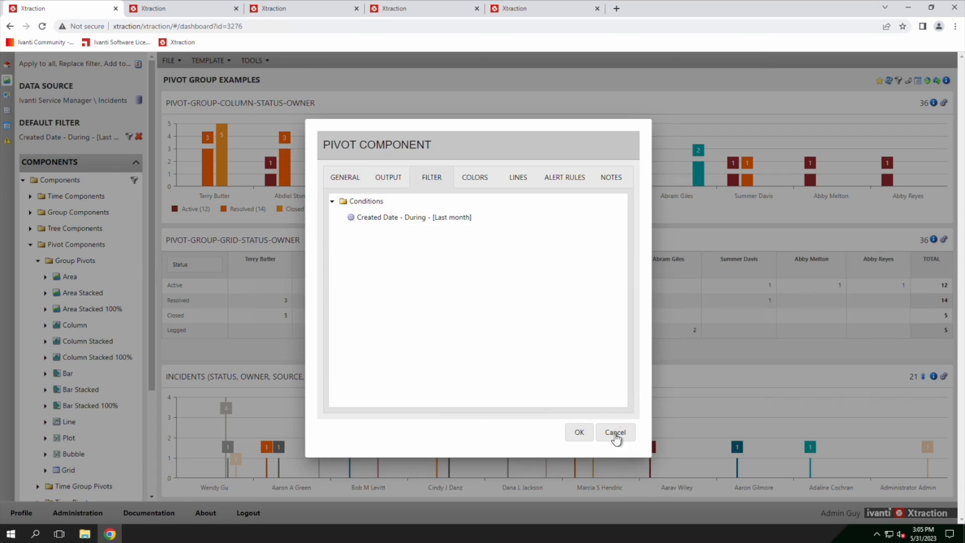
click(579, 184)
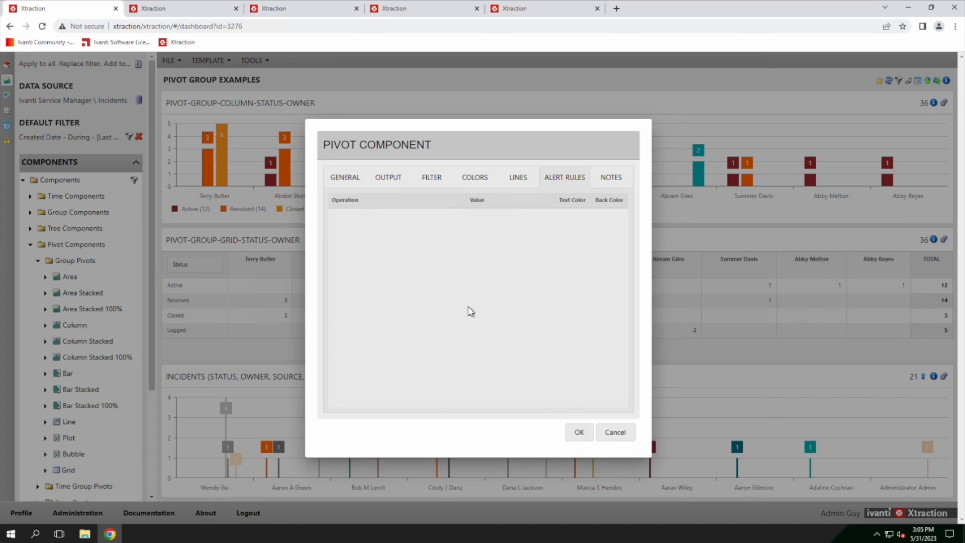
click(615, 433)
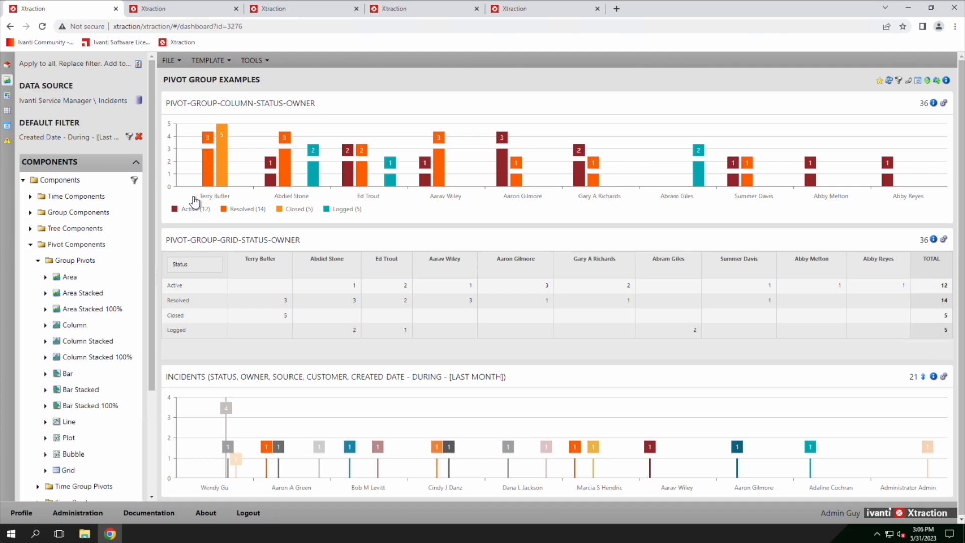
Collapse Group Pivots, switch to the time group pivot examples dashboard and expand its Time Group Pivots components.
click(41, 264)
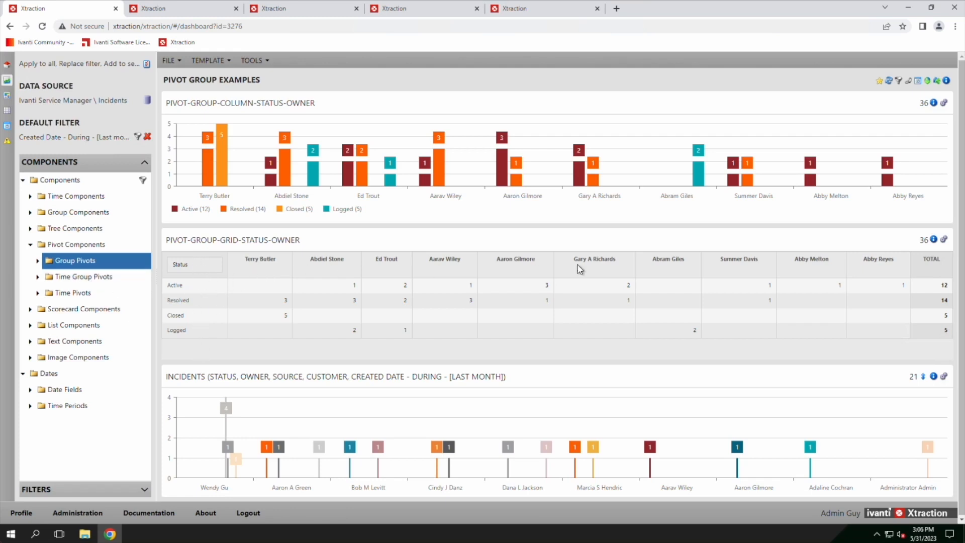
click(182, 11)
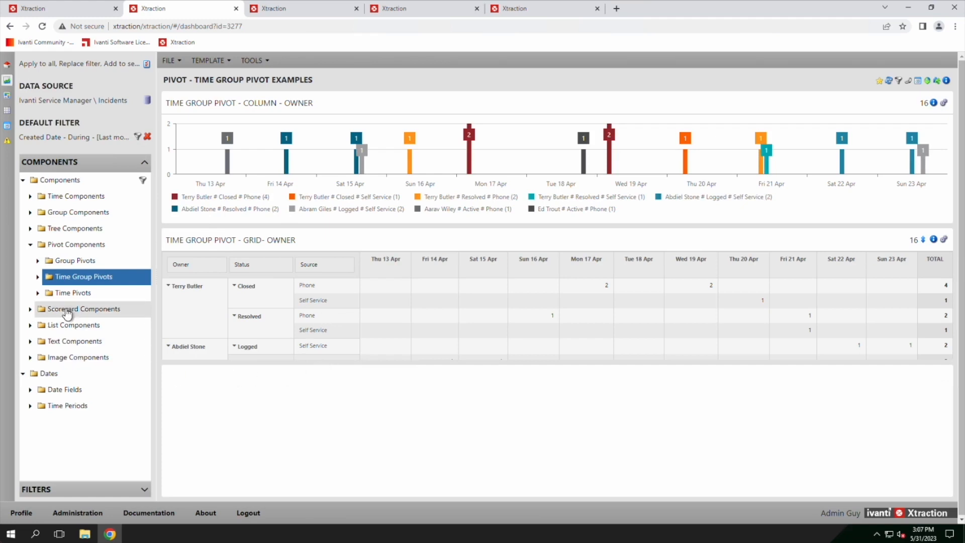
click(37, 276)
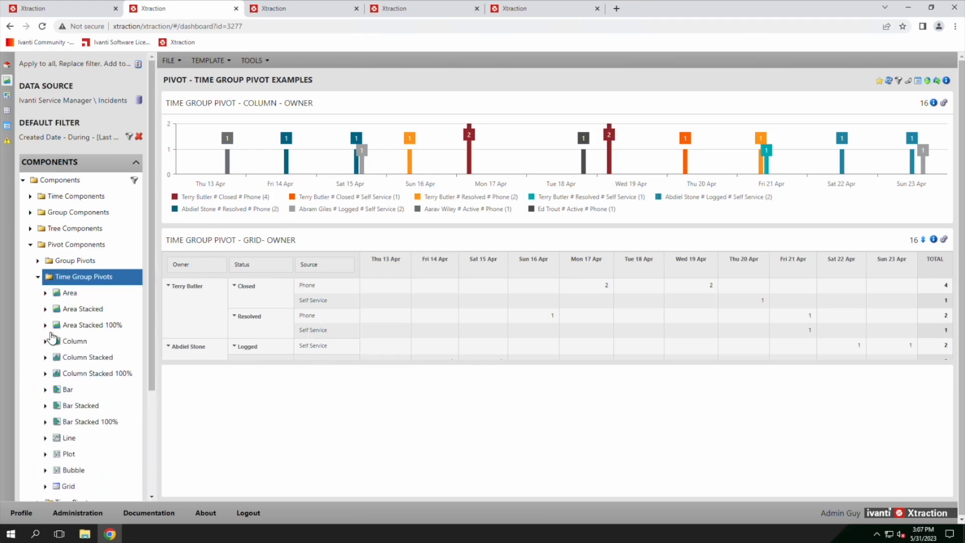
Add a time group pivot grid based on Owner to the empty area below the existing components on the dashboard.
scroll(69, 337, down, 1)
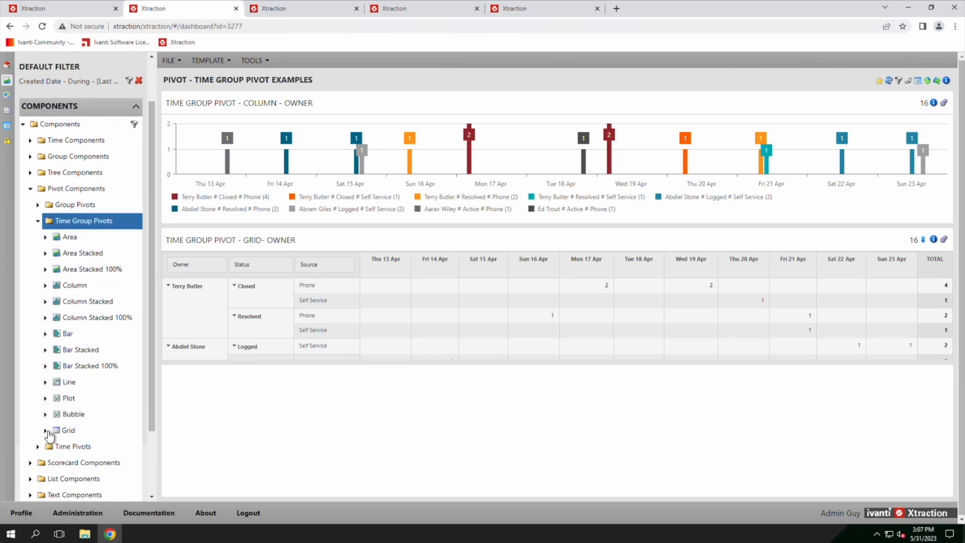
click(46, 431)
scroll(70, 430, down, 5)
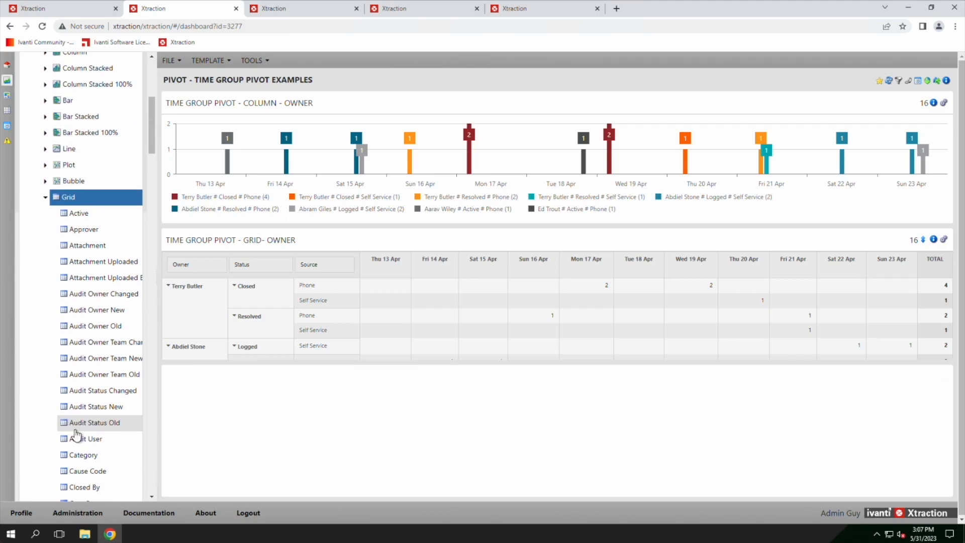
scroll(76, 436, down, 20)
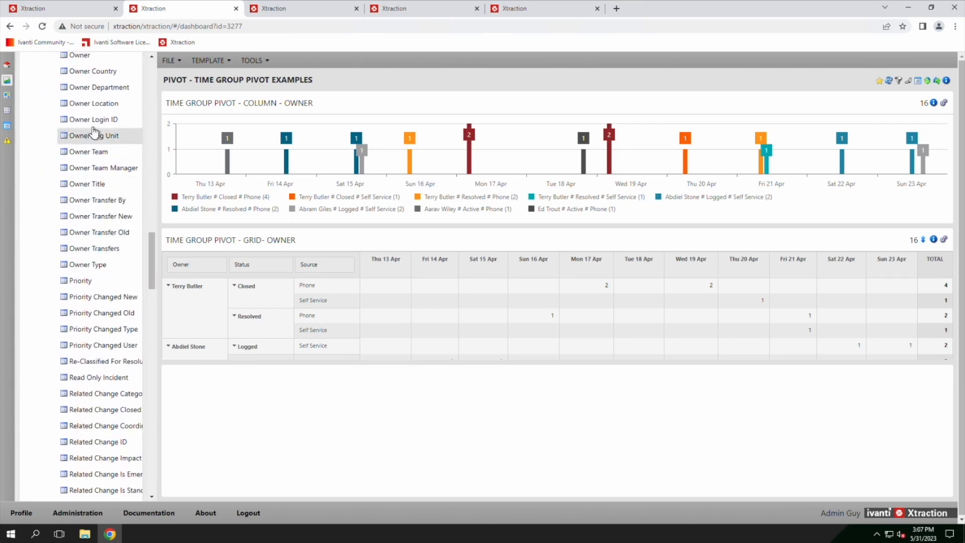
scroll(89, 101, up, 1)
drag(82, 71, 324, 386)
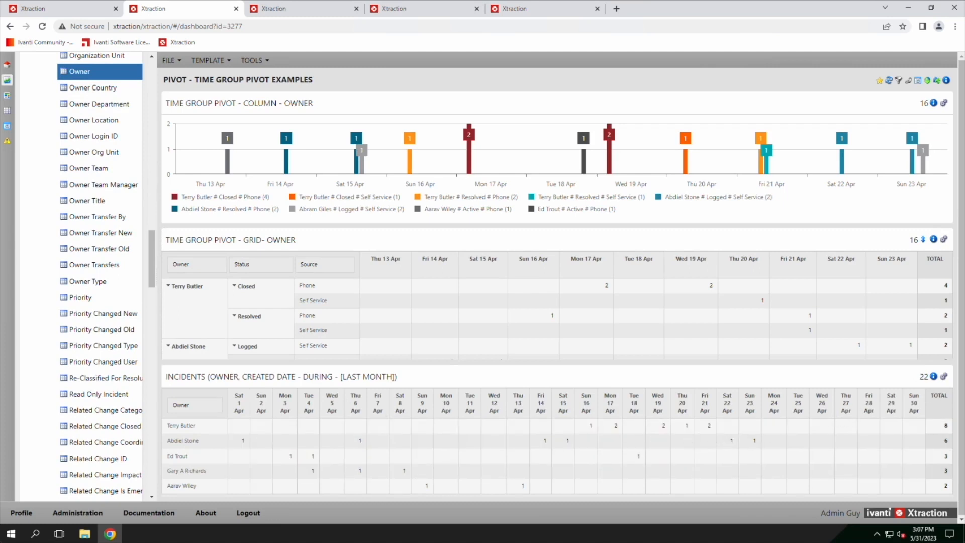
Open the pivot settings of the Incidents grid by Status and review its row, column and filter condition.
mouse_move(934, 382)
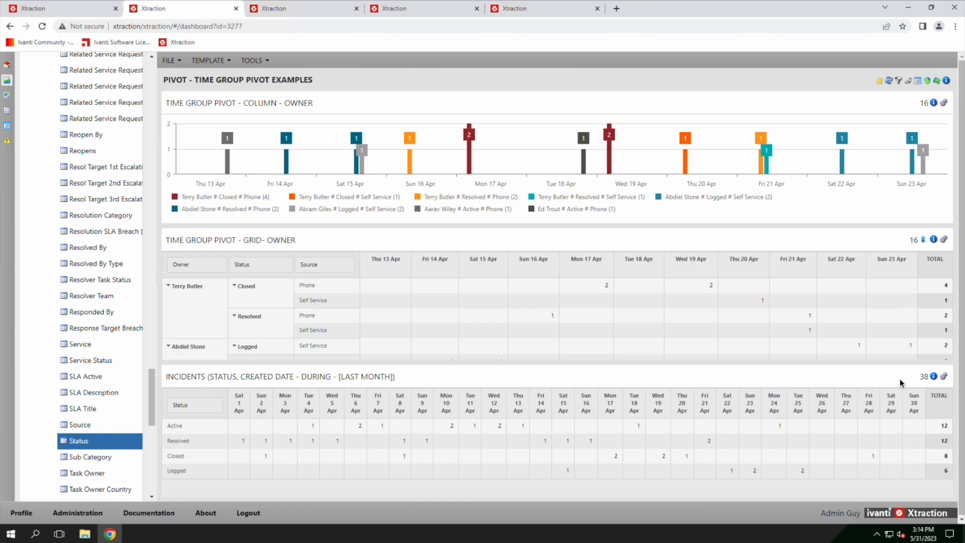
click(933, 378)
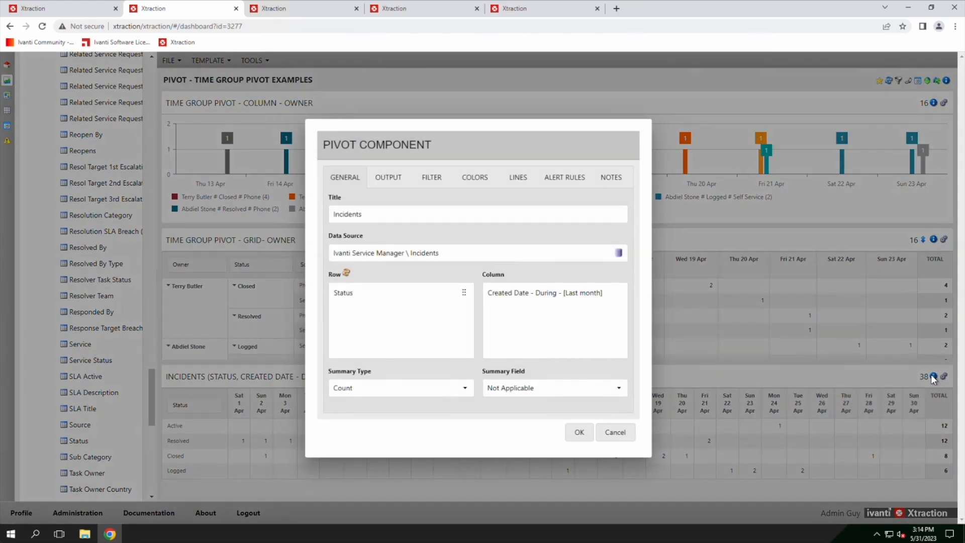
click(510, 300)
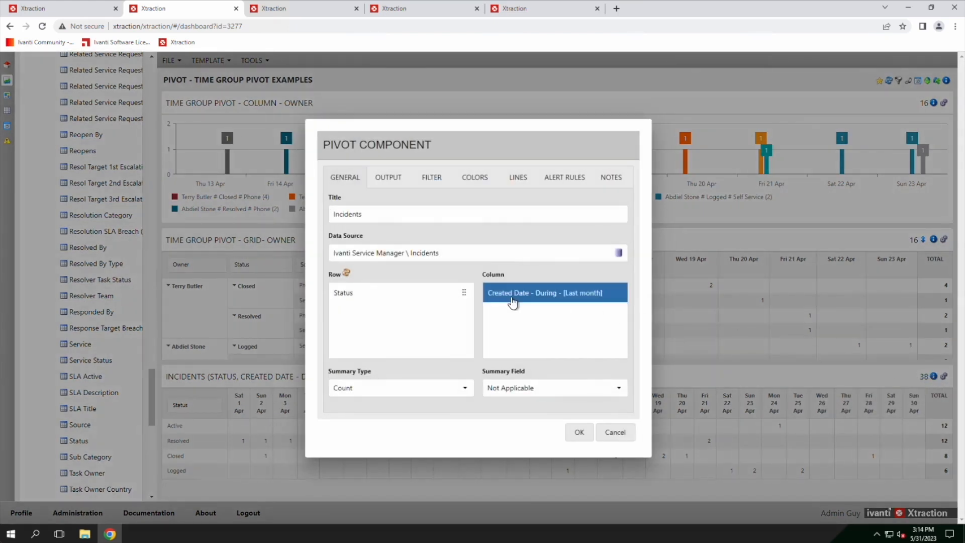
click(433, 181)
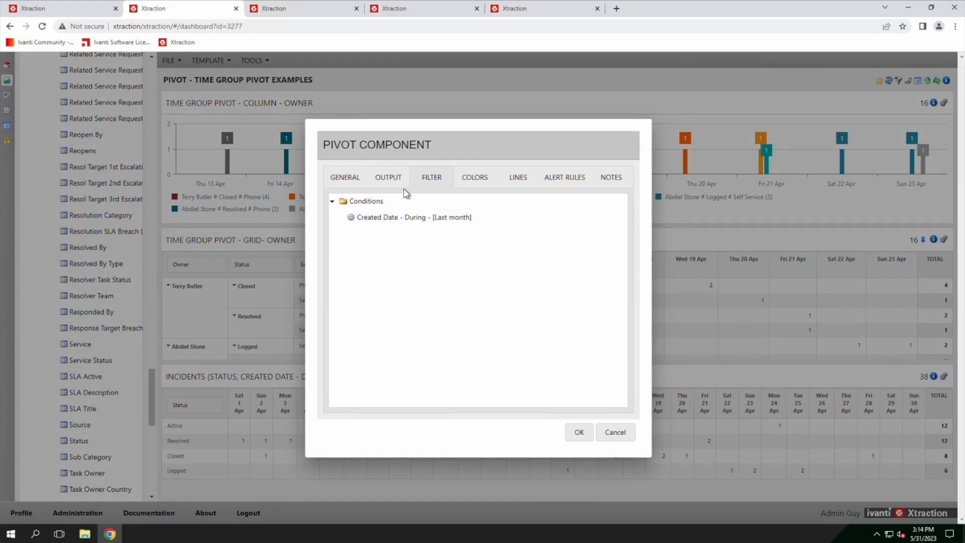
click(351, 181)
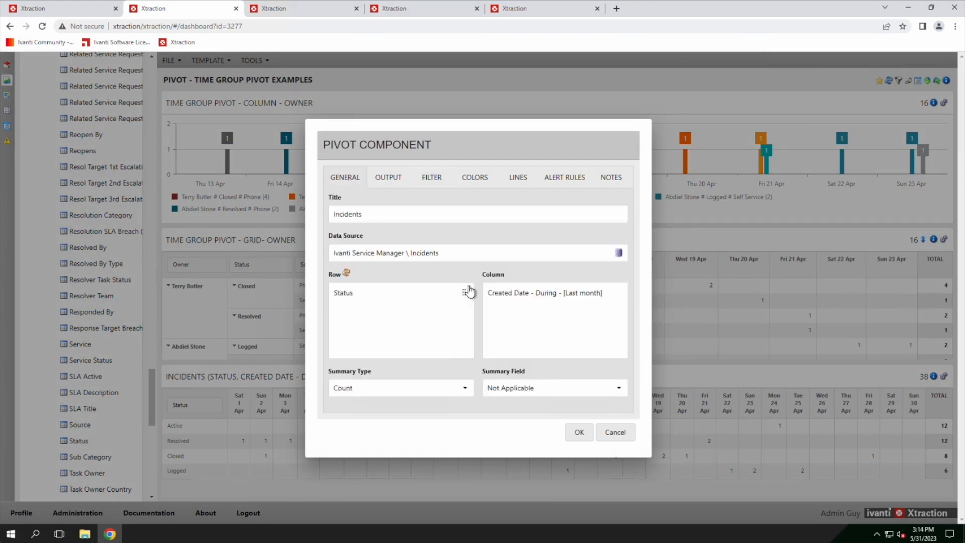
Edit the Created Date time pivot column to use a 1 Month interval and the MMM (Jan) axis format.
click(524, 295)
right_click(523, 295)
click(543, 301)
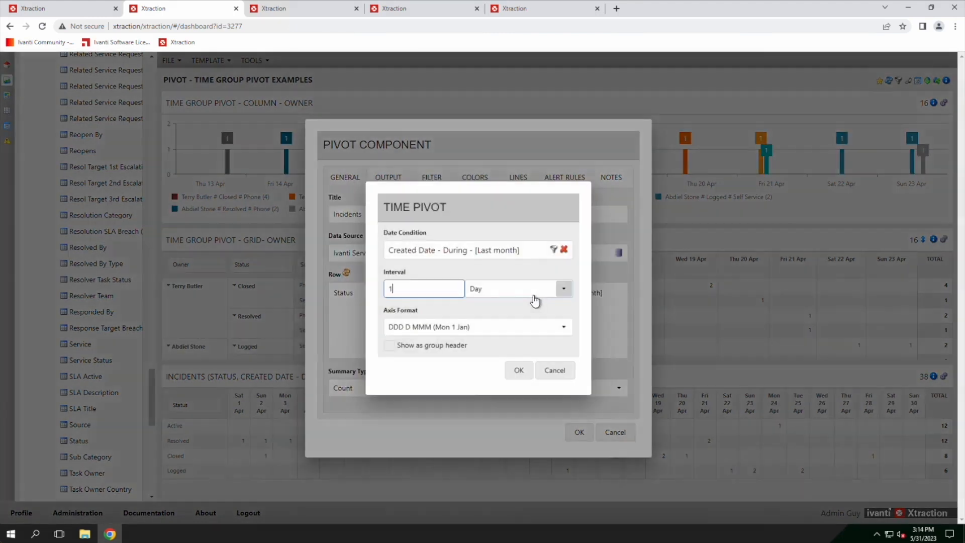
click(564, 289)
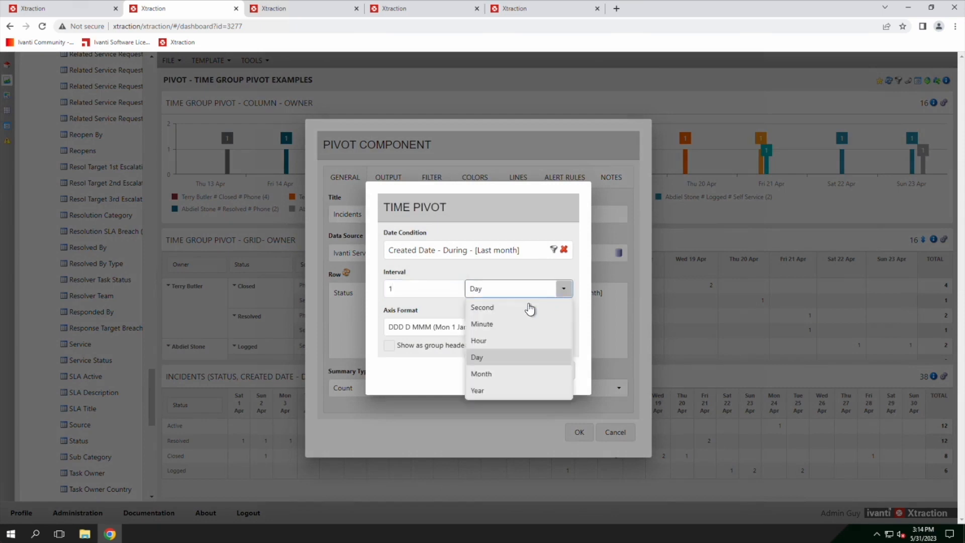
click(485, 376)
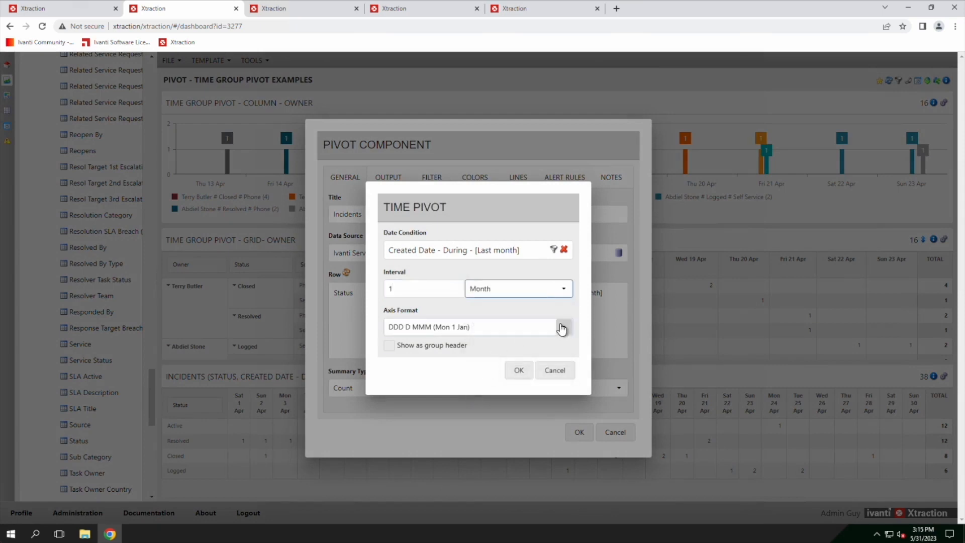
click(562, 327)
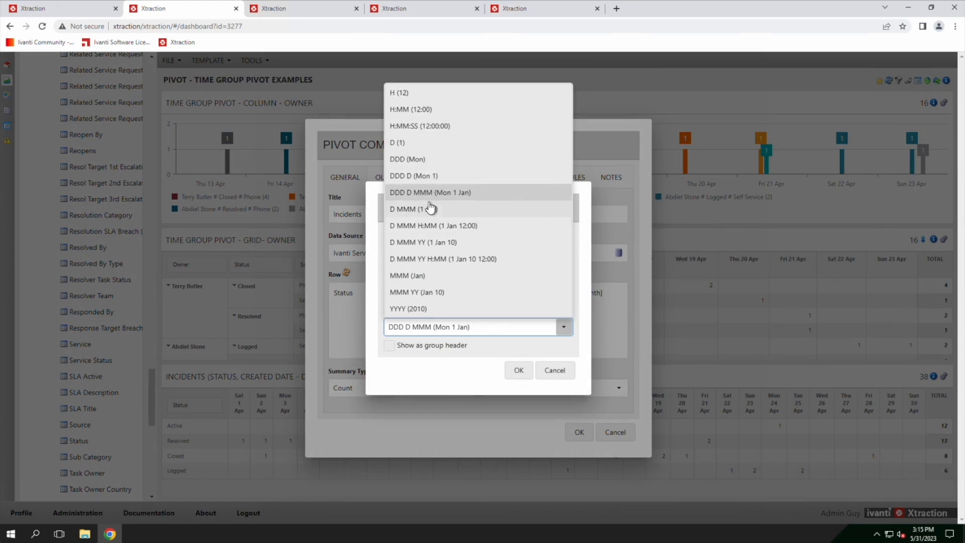
click(420, 277)
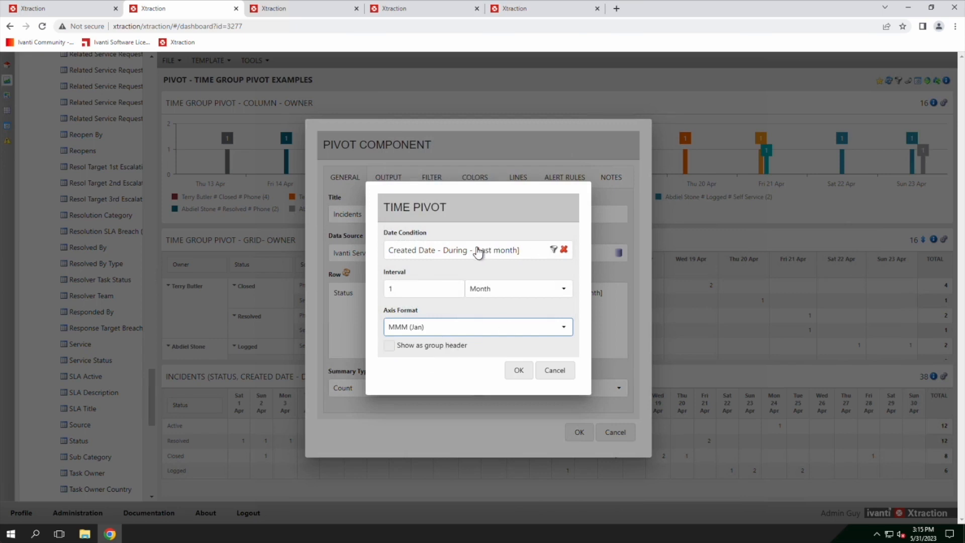
Change the time pivot column's date condition to Created Date during Last year and accept the pivot change.
click(553, 250)
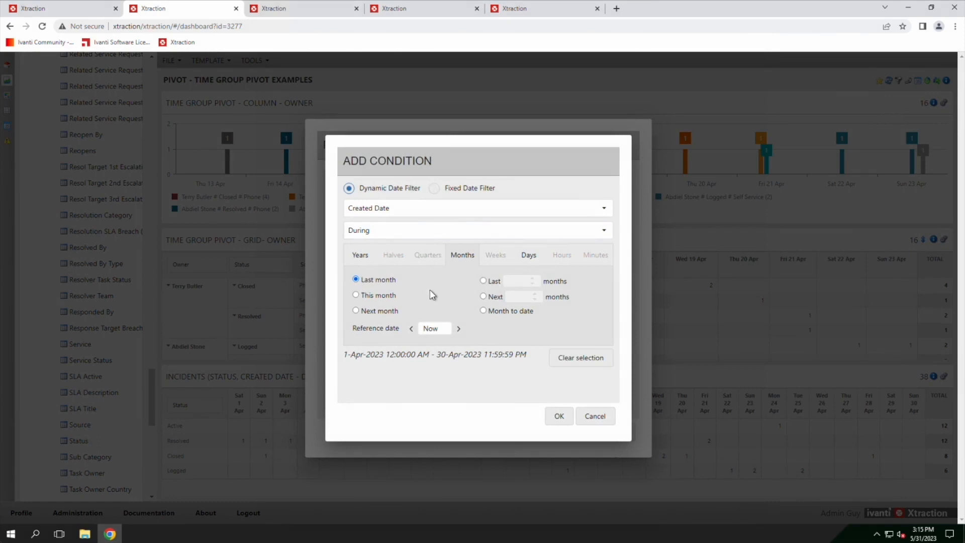
click(360, 256)
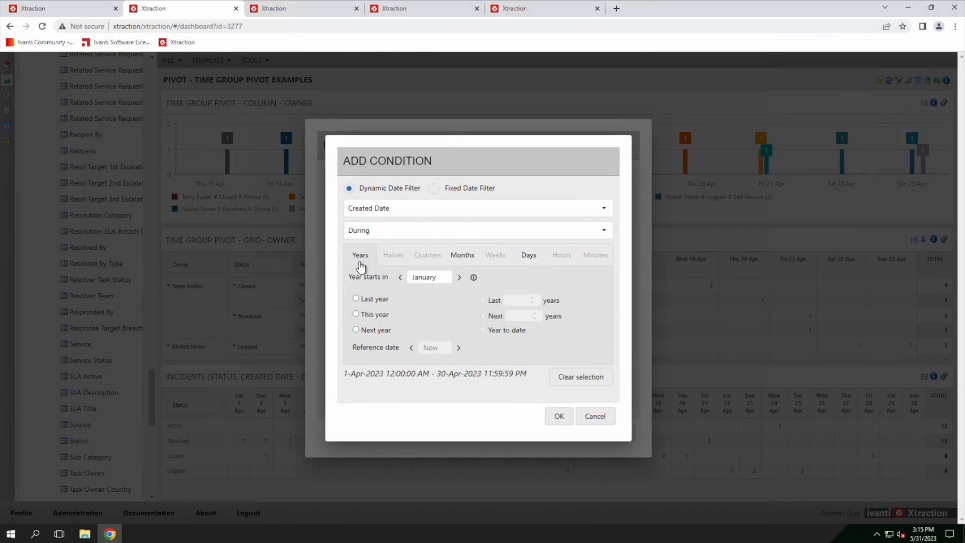
click(356, 300)
click(357, 315)
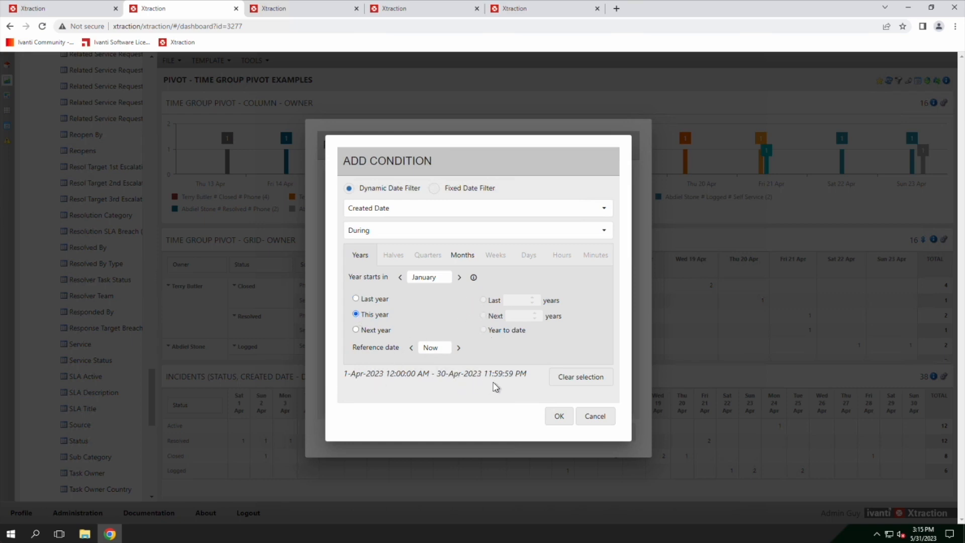
click(565, 381)
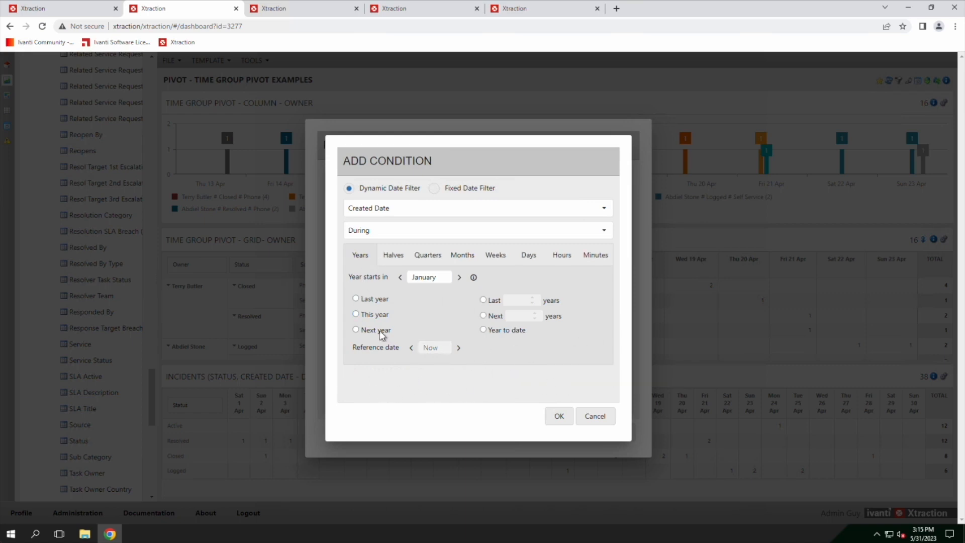
click(357, 299)
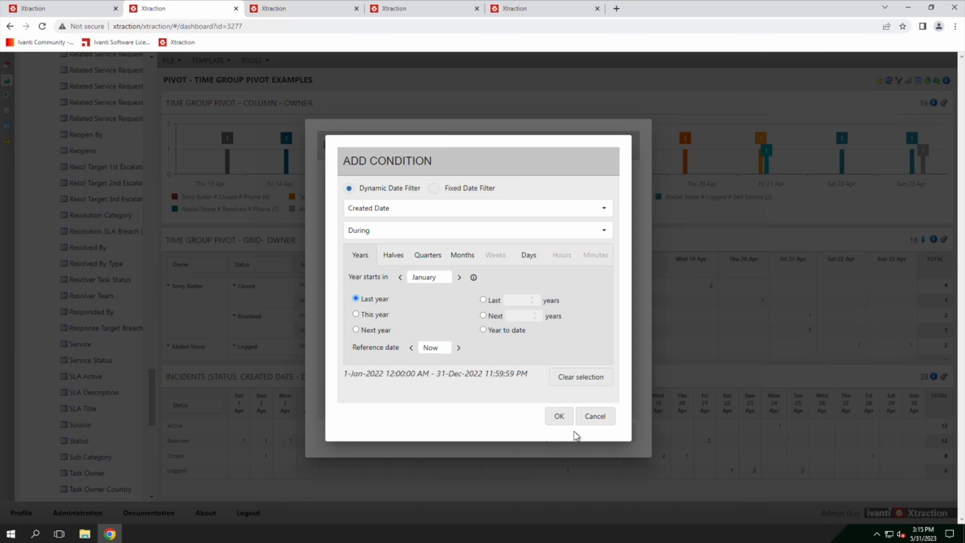
click(557, 420)
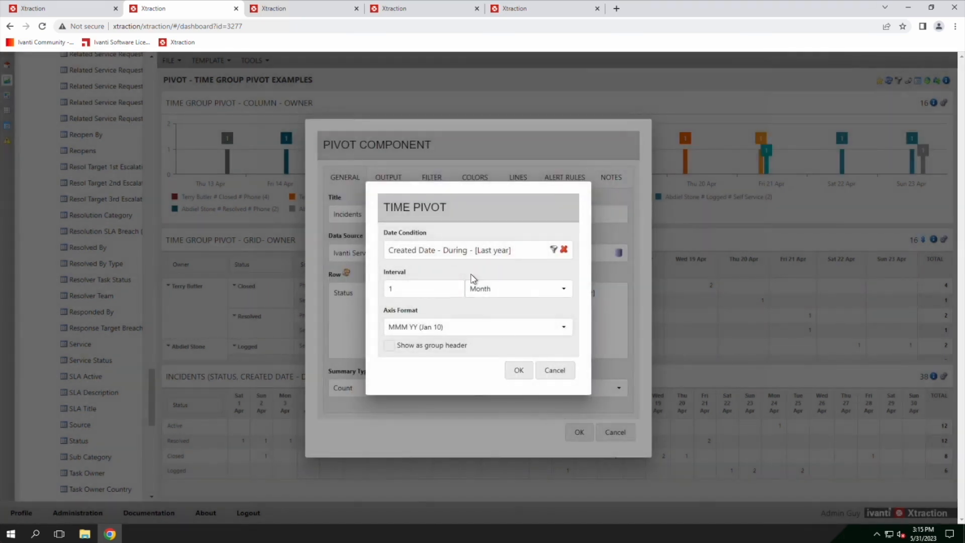
click(519, 370)
Change the grid's Created Date filter condition to During Last year and apply the pivot component settings.
click(432, 178)
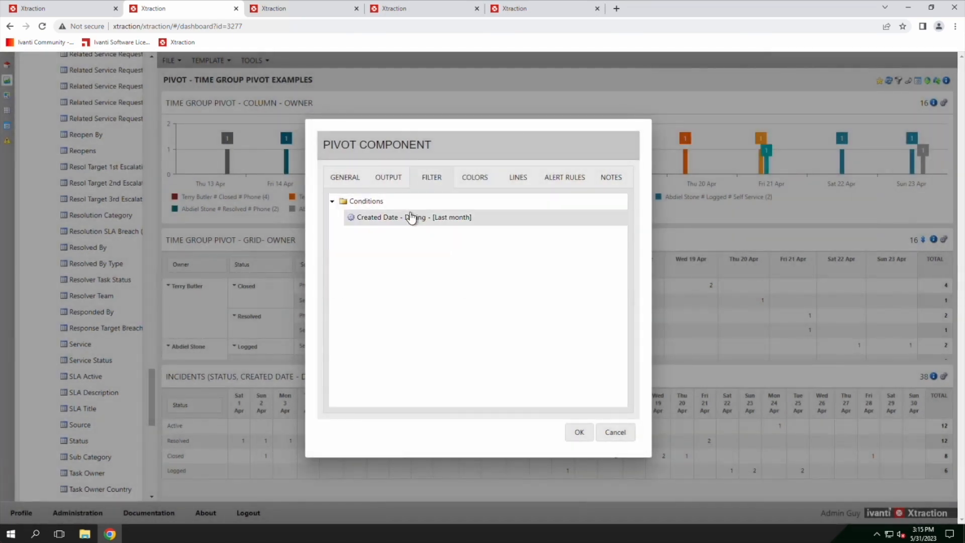
double_click(412, 217)
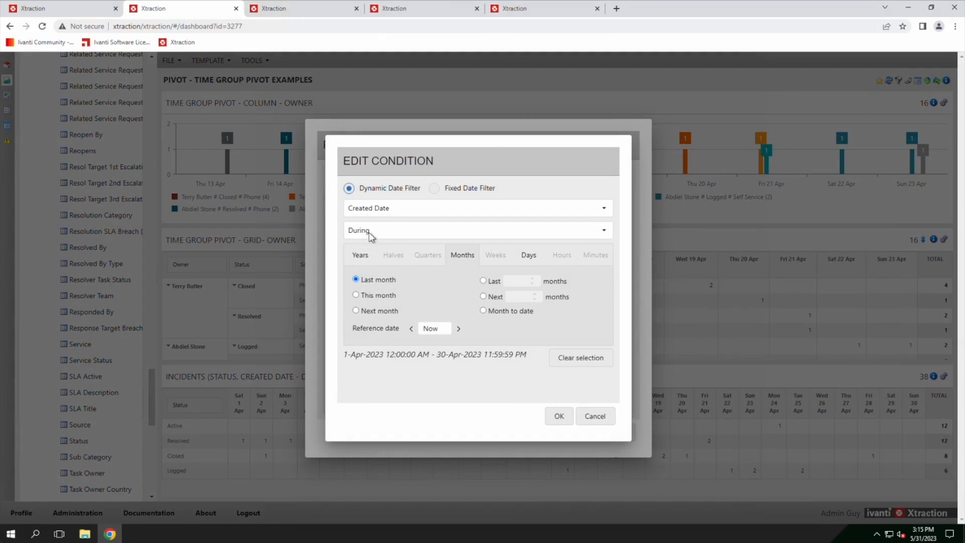
click(574, 371)
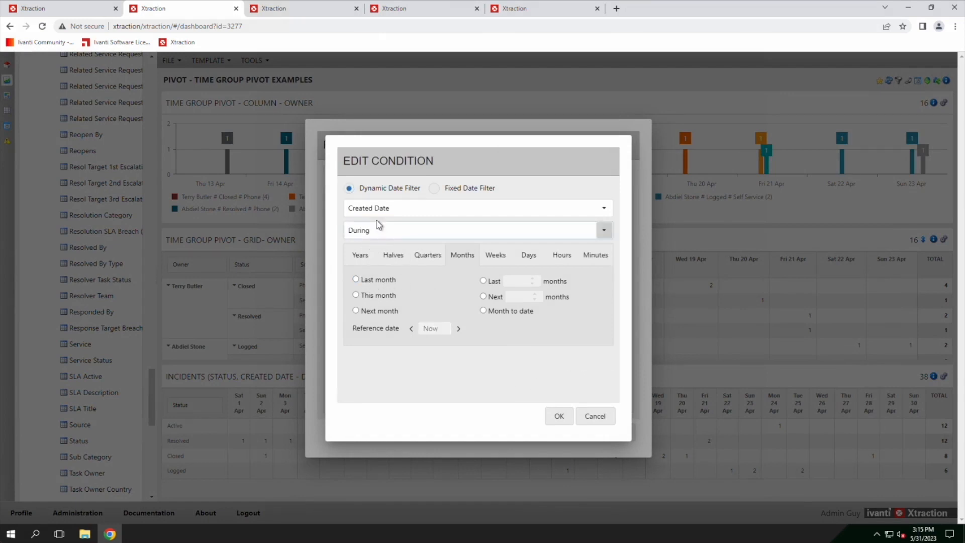
click(358, 257)
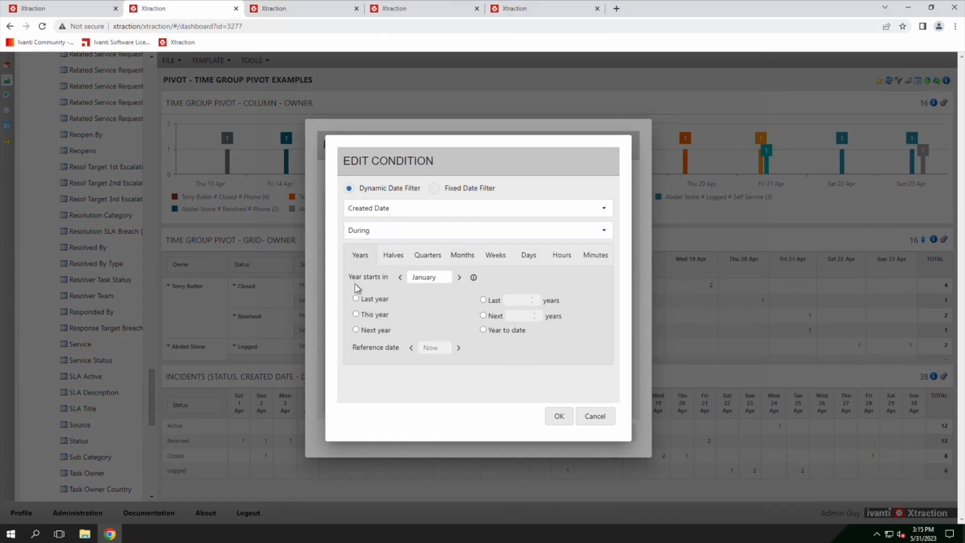
click(357, 299)
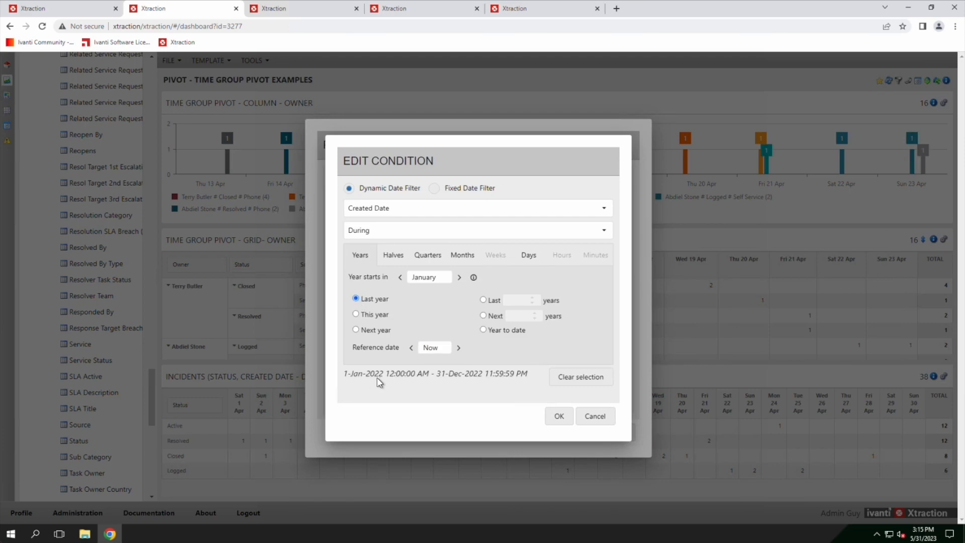
click(562, 421)
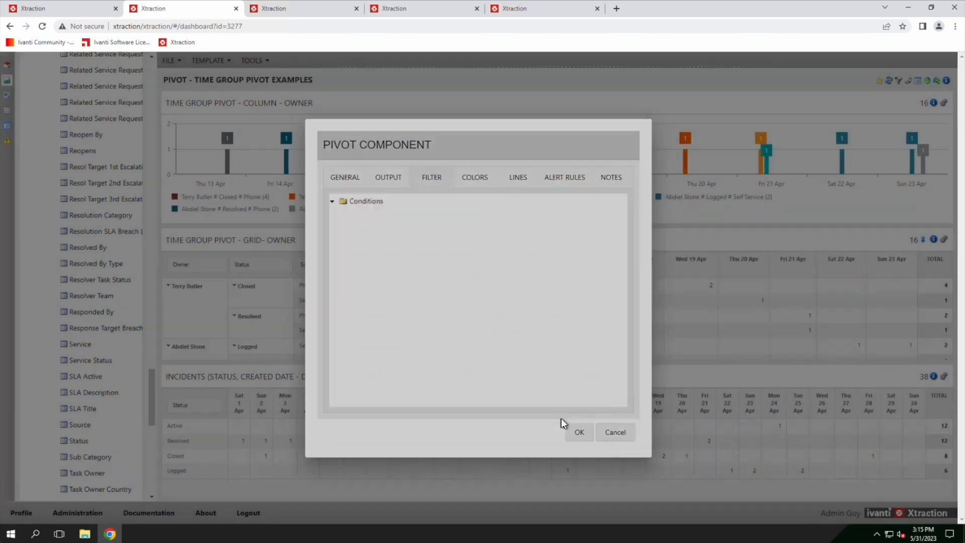
click(580, 433)
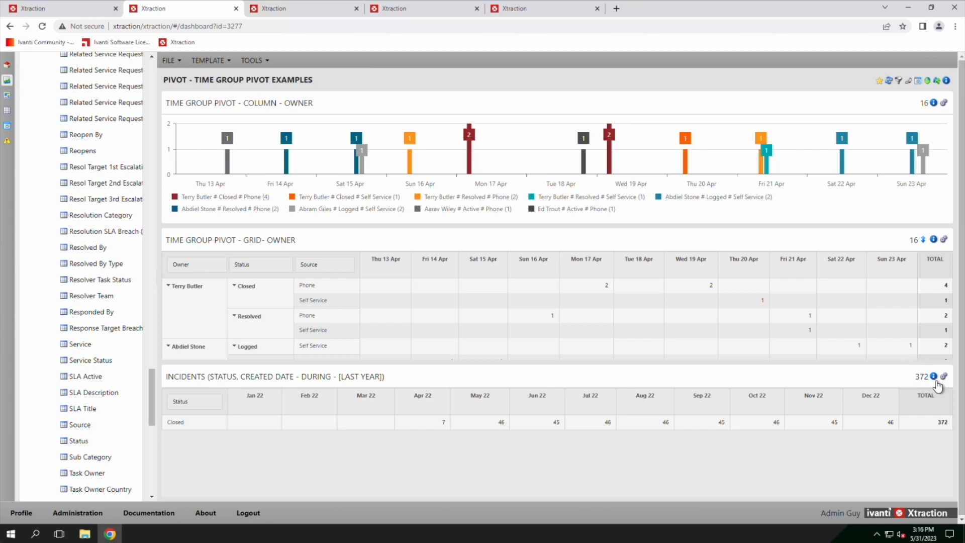
Collapse the Time Group Pivots components and switch to the time pivot examples dashboard.
scroll(62, 221, up, 7)
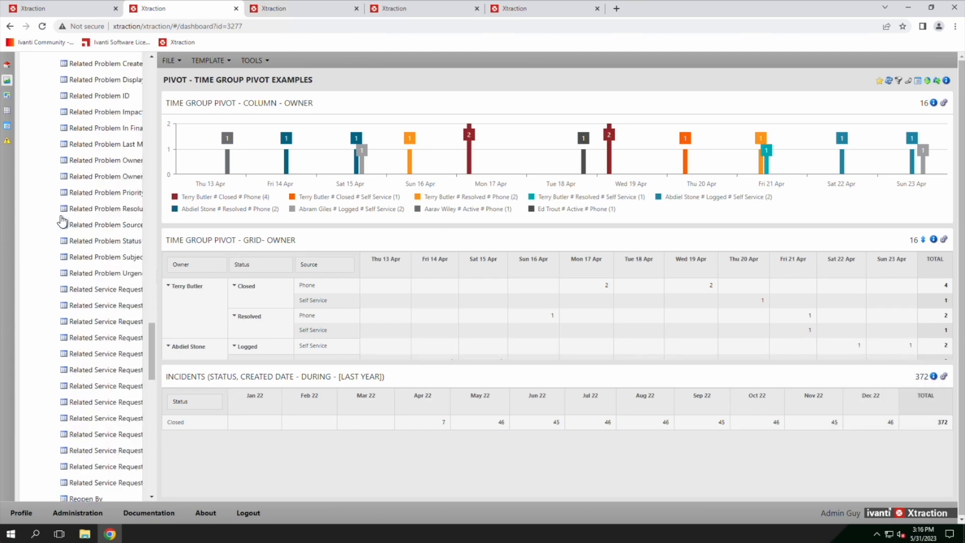
scroll(62, 221, up, 15)
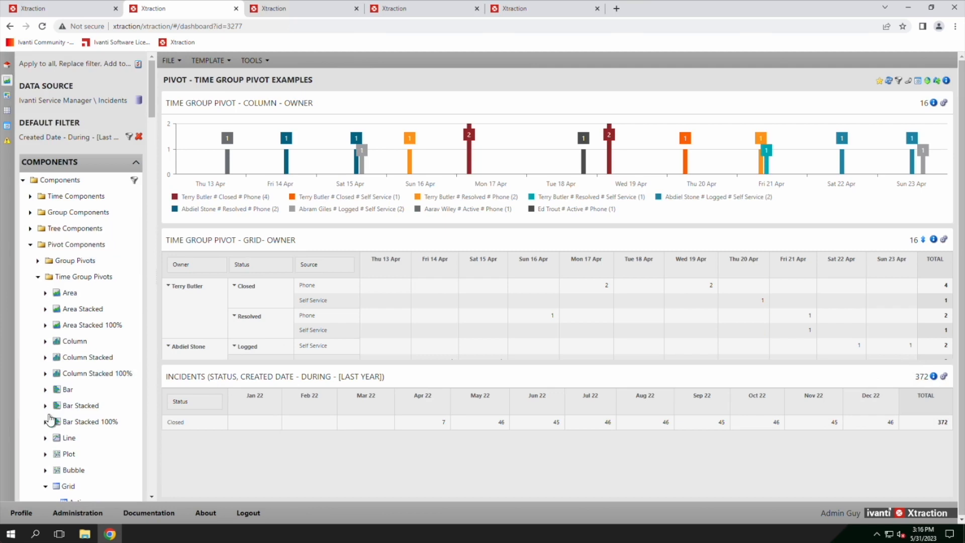
click(48, 278)
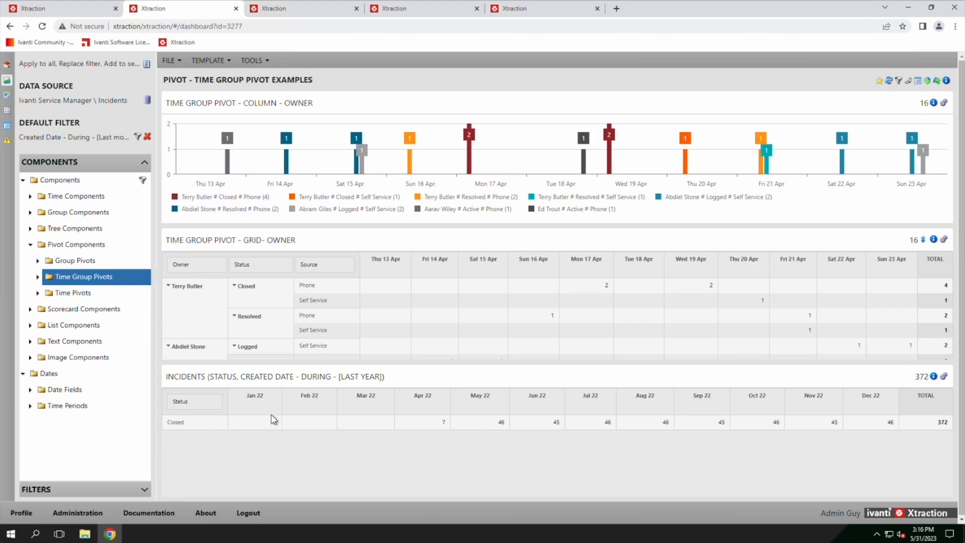
click(74, 293)
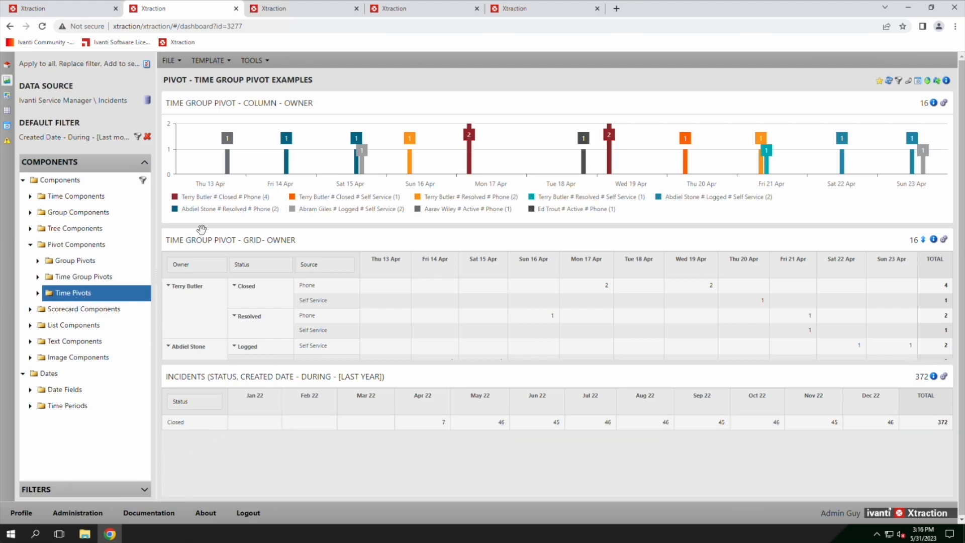
click(271, 12)
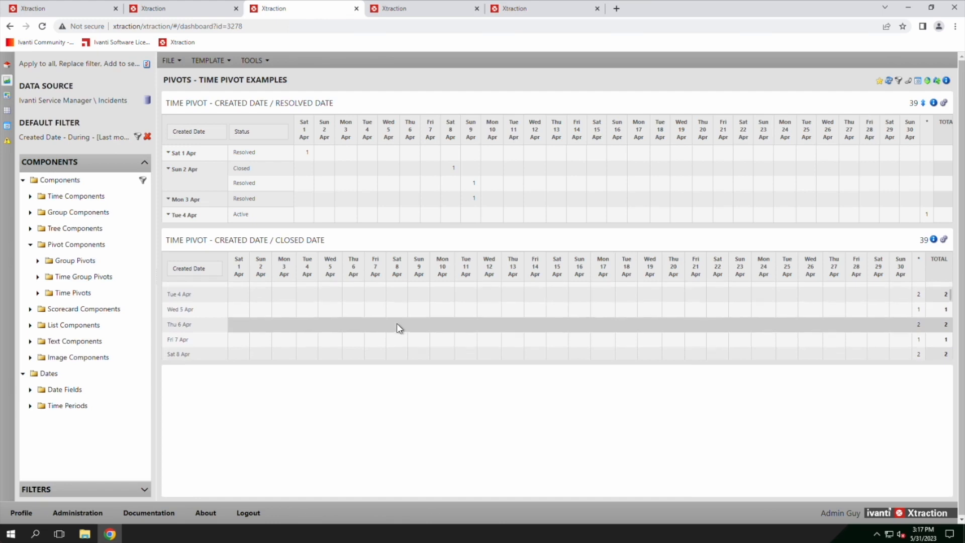
Expand the Created Date time pivots and add a Created Date / Closed Date component to the empty area below the existing grids.
click(38, 294)
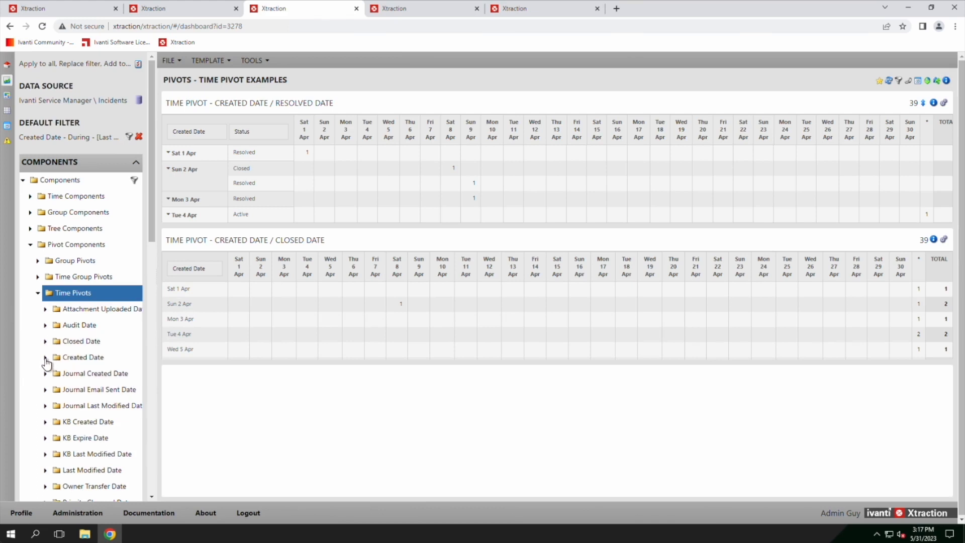
click(46, 359)
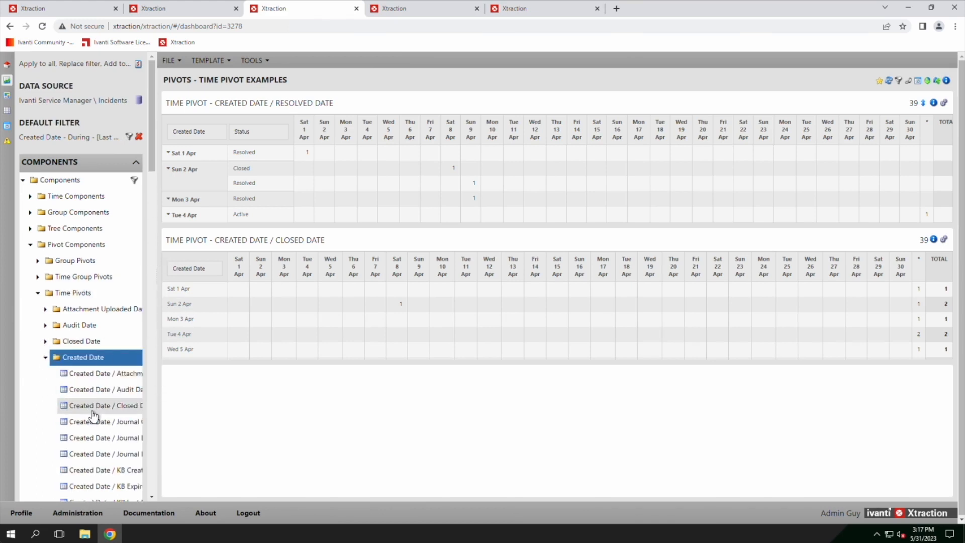
drag(93, 416, 325, 405)
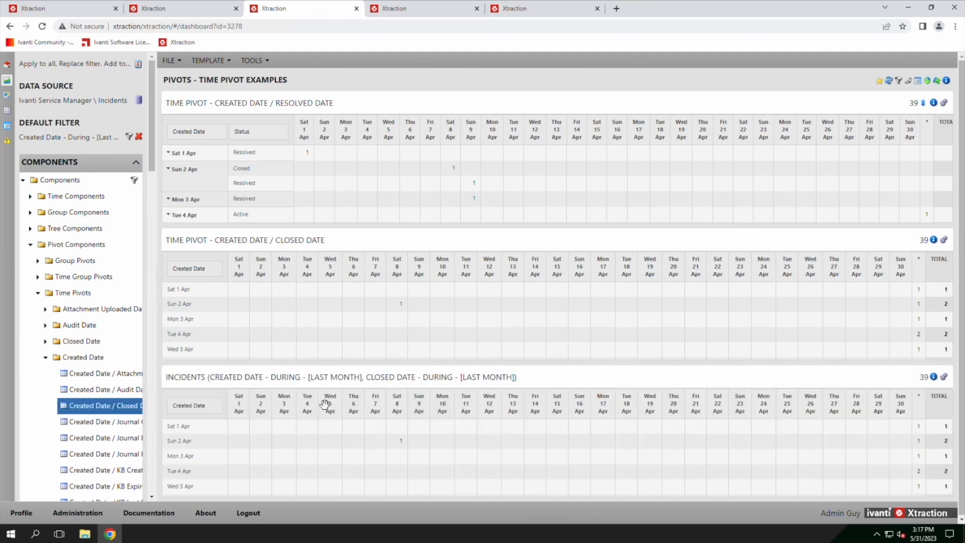
Widen the components list and replace the new Incidents grid with the Created Date / Resolved Date time pivot.
scroll(212, 463, down, 1)
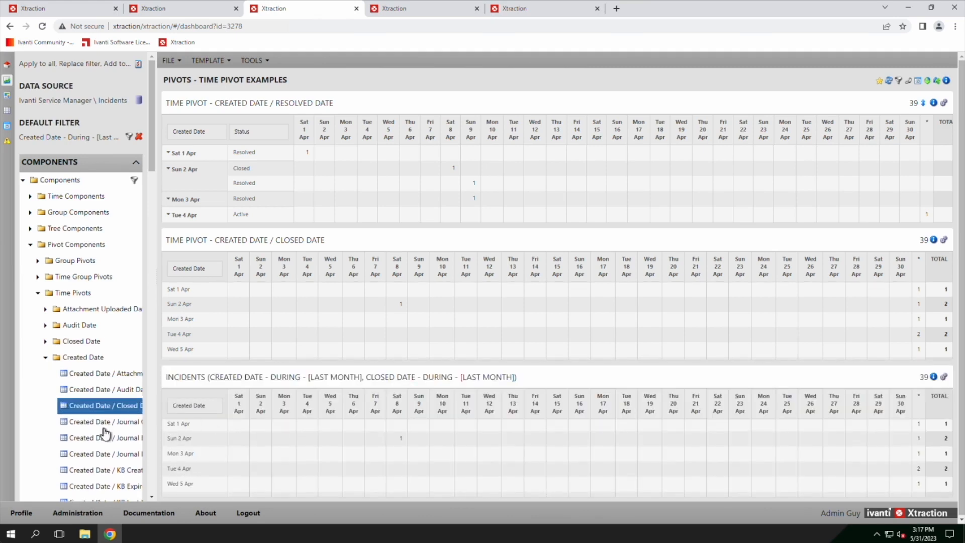
scroll(79, 438, down, 5)
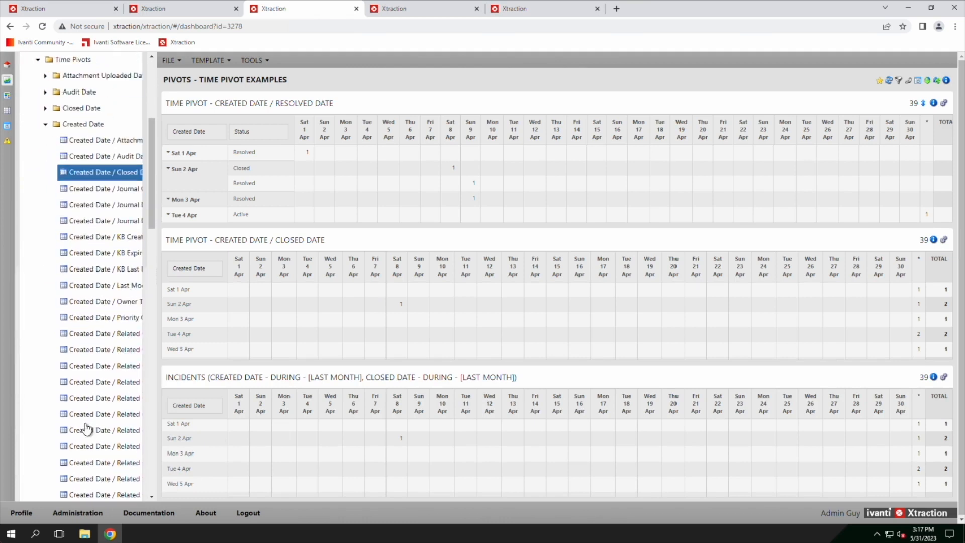
scroll(84, 420, down, 3)
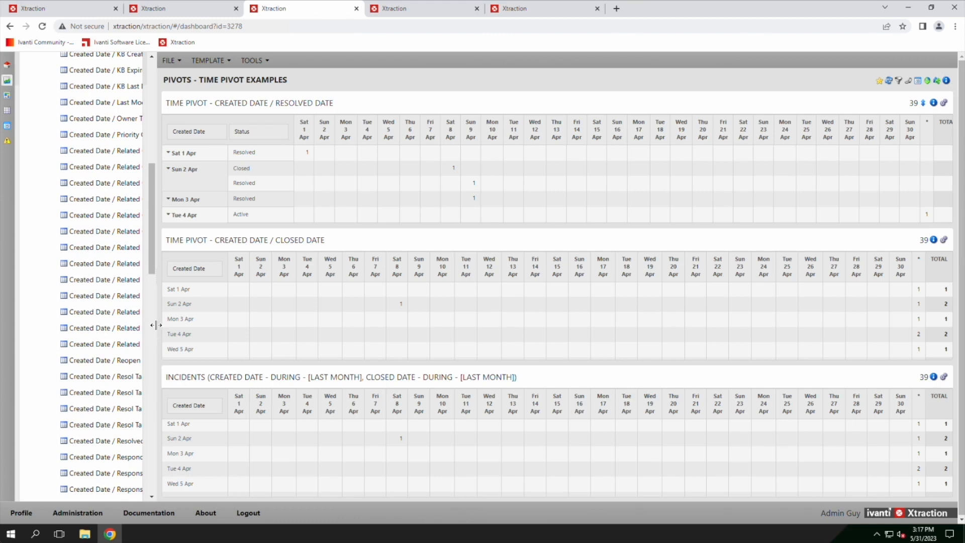
drag(157, 325, 218, 327)
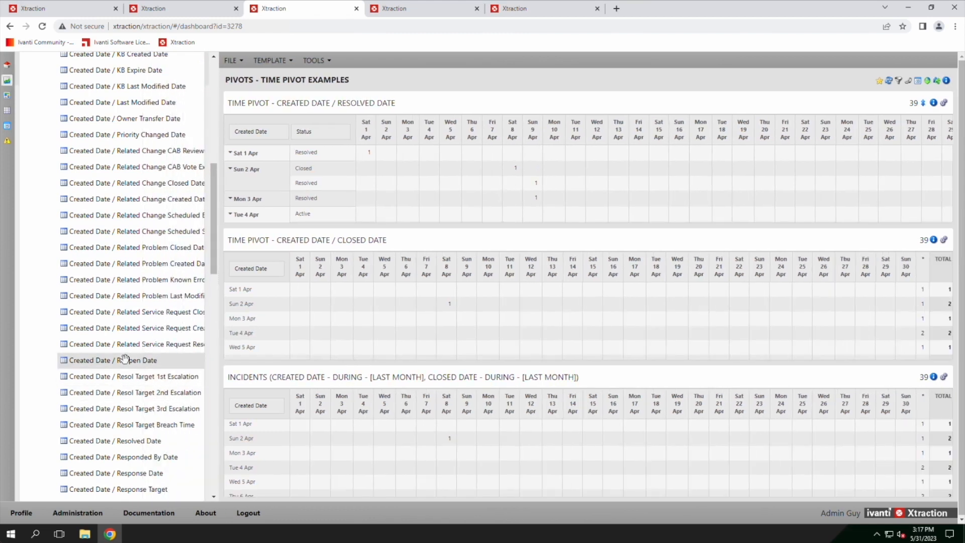
click(136, 440)
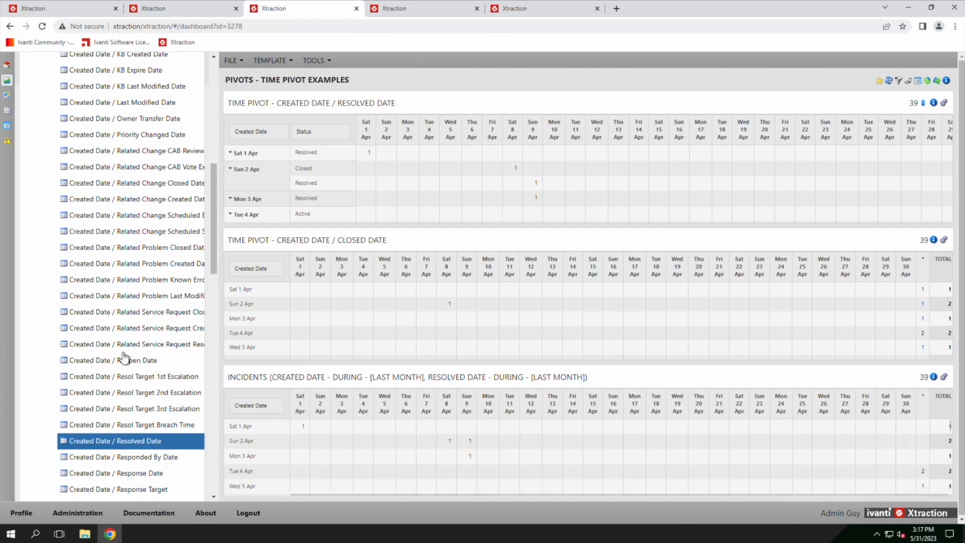
scroll(129, 360, up, 8)
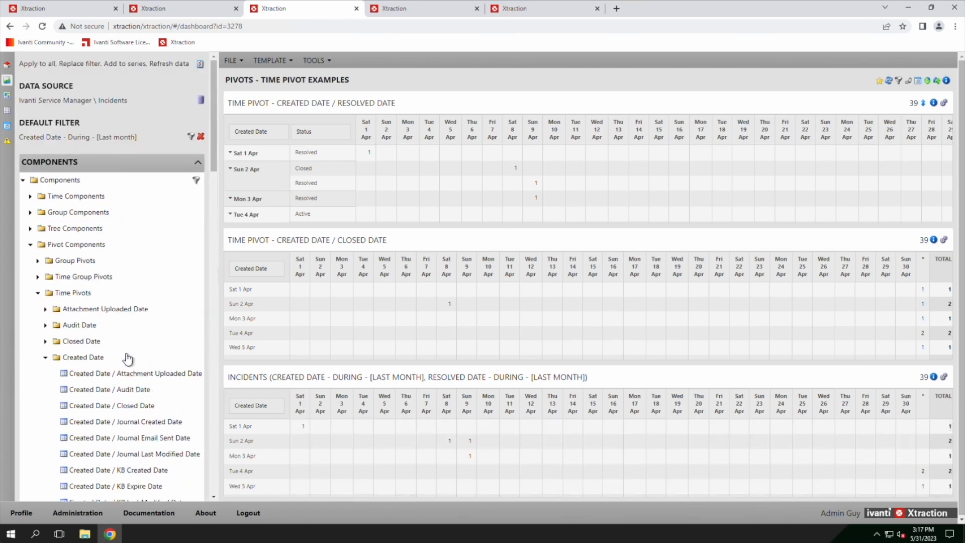
Edit the Incidents grid's Resolved Date column pivot to use a 1 Month interval and the MMM YY (Jan 10) axis format.
click(935, 380)
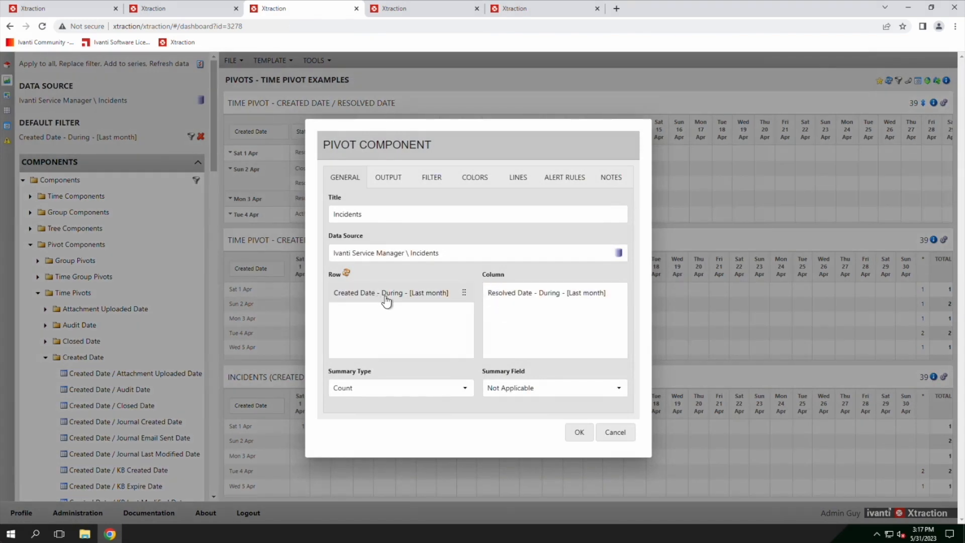
click(513, 297)
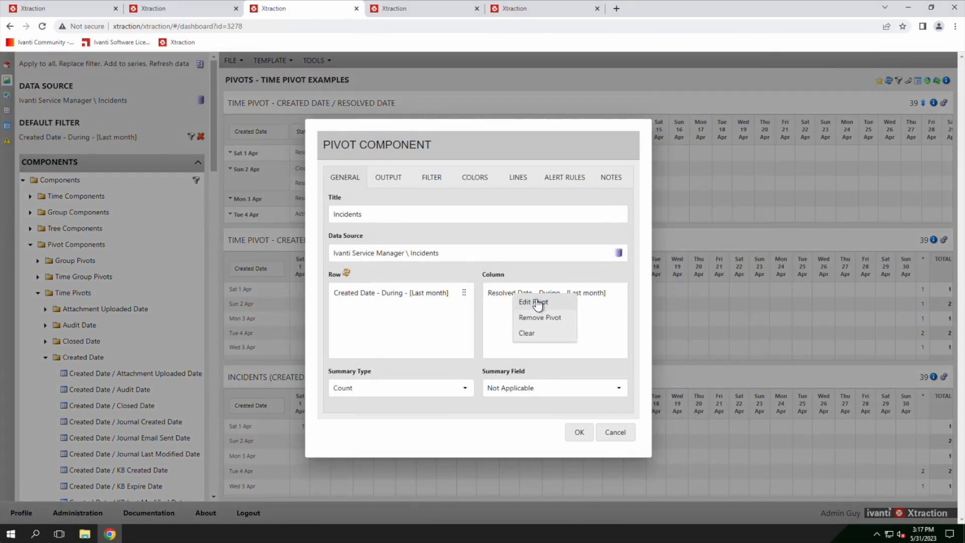
click(536, 303)
click(561, 292)
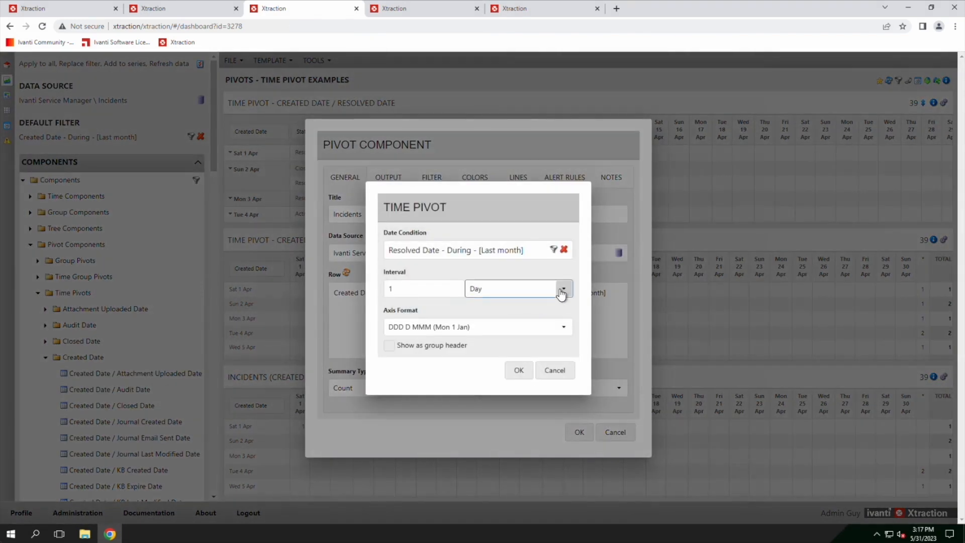
click(484, 373)
click(562, 327)
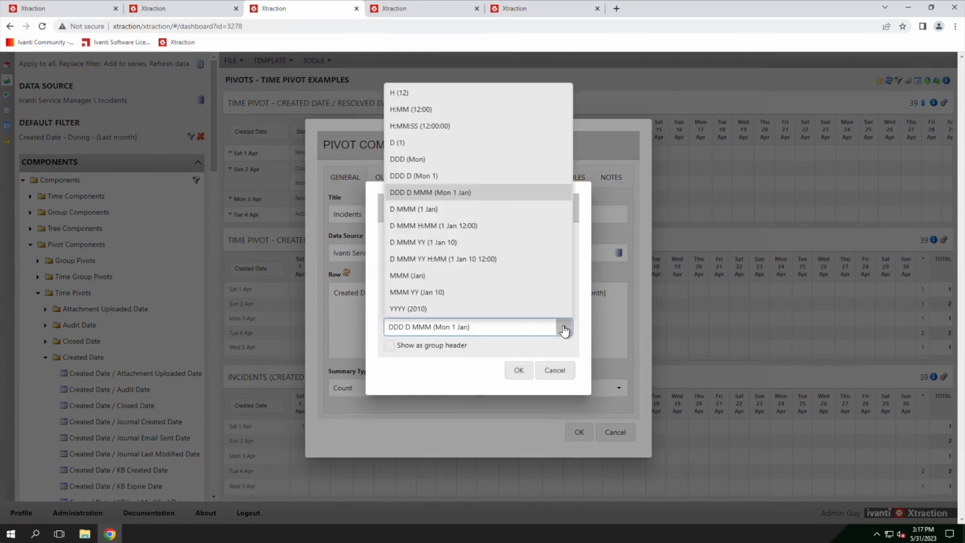
click(424, 296)
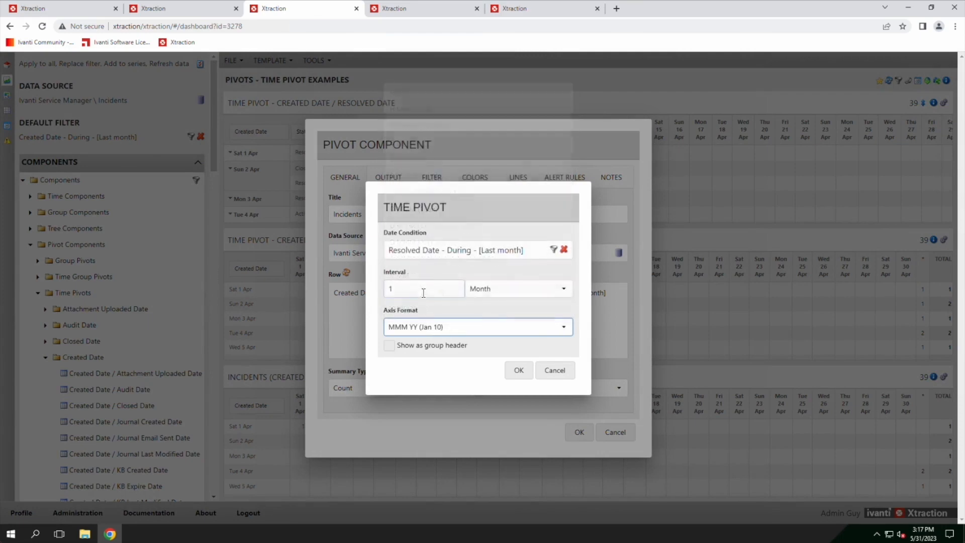
Replace the Incidents column pivot's date condition with Created Date during Last year.
click(565, 250)
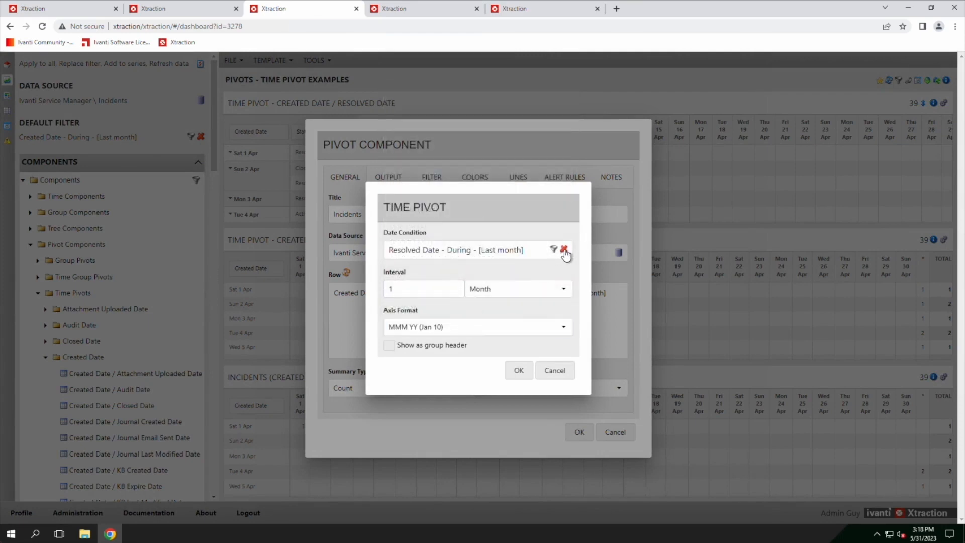
click(553, 250)
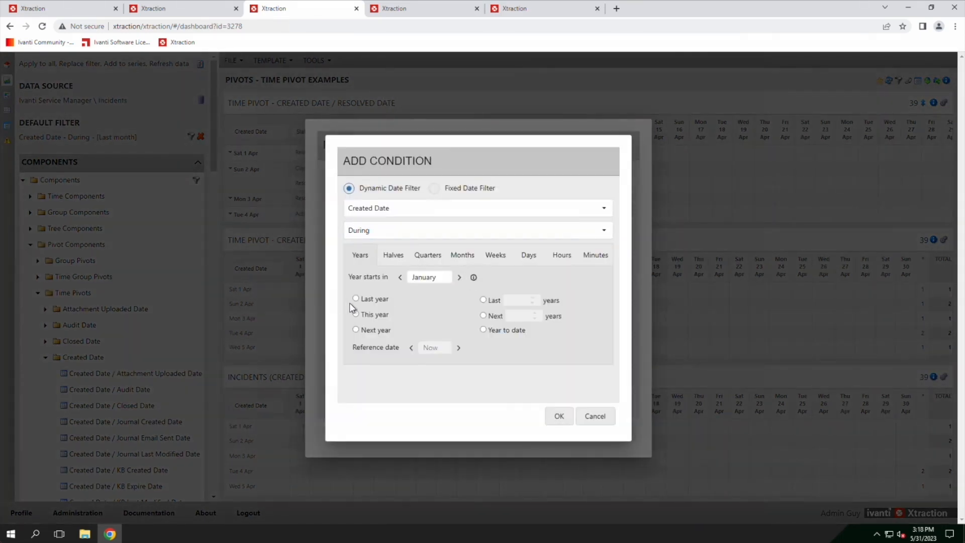
click(356, 298)
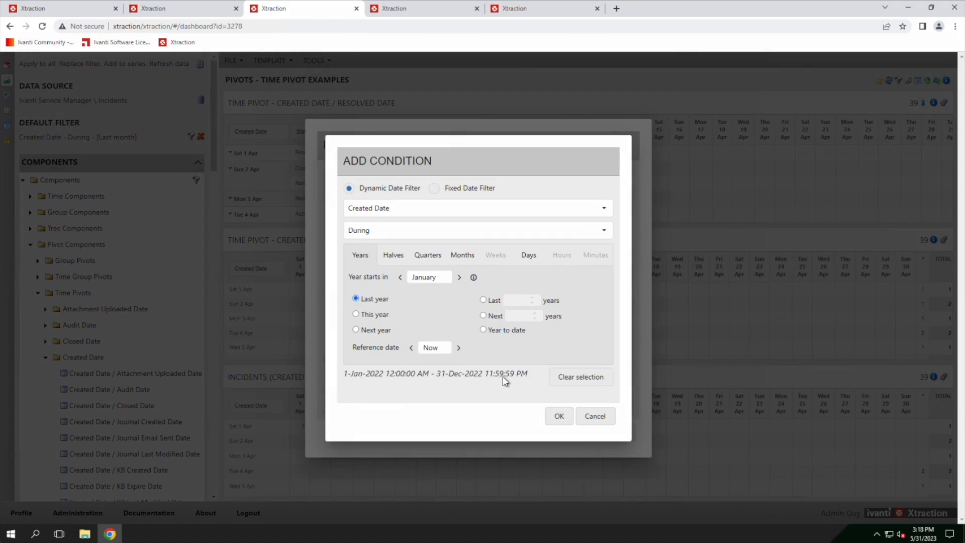
click(558, 417)
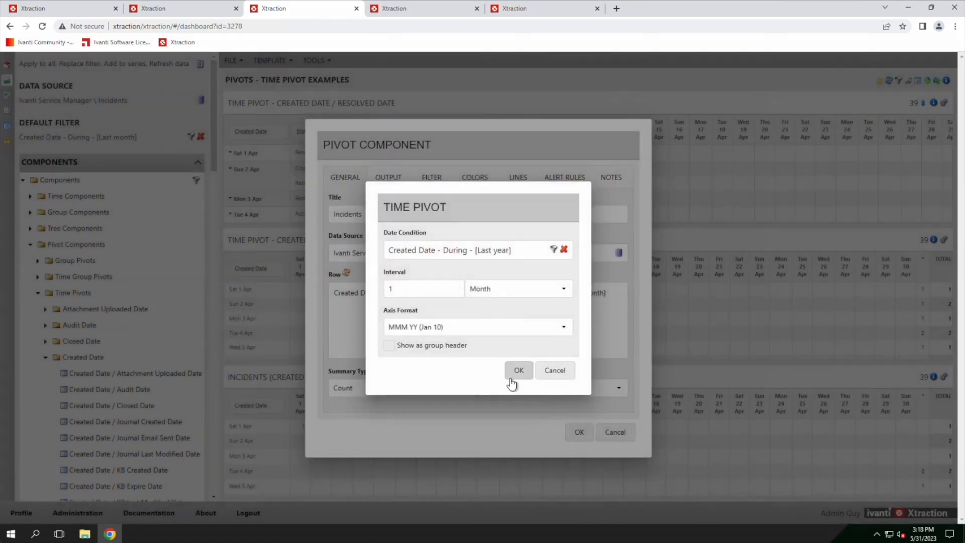
click(517, 371)
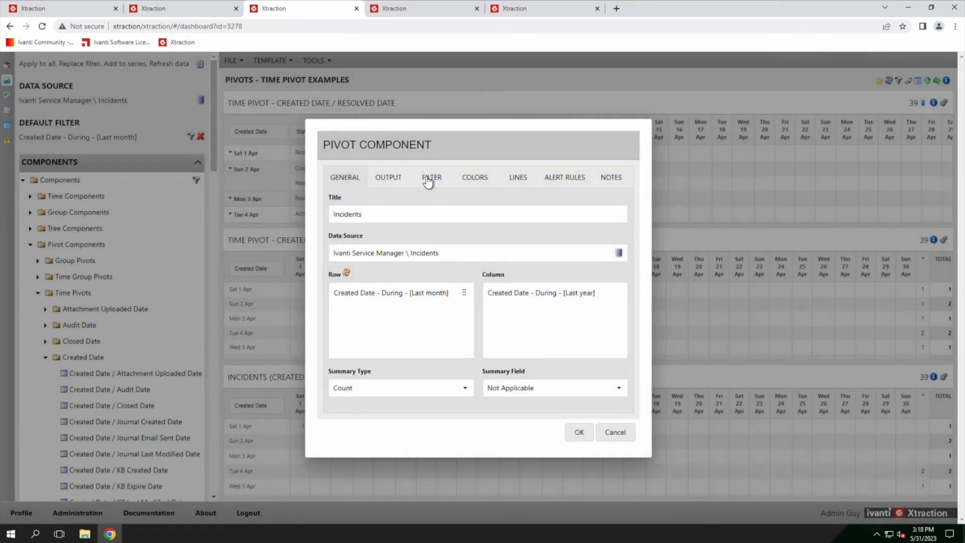
Add a standard filter to the Incidents grid with the date condition Created Date during Last year, and apply the component changes.
click(428, 181)
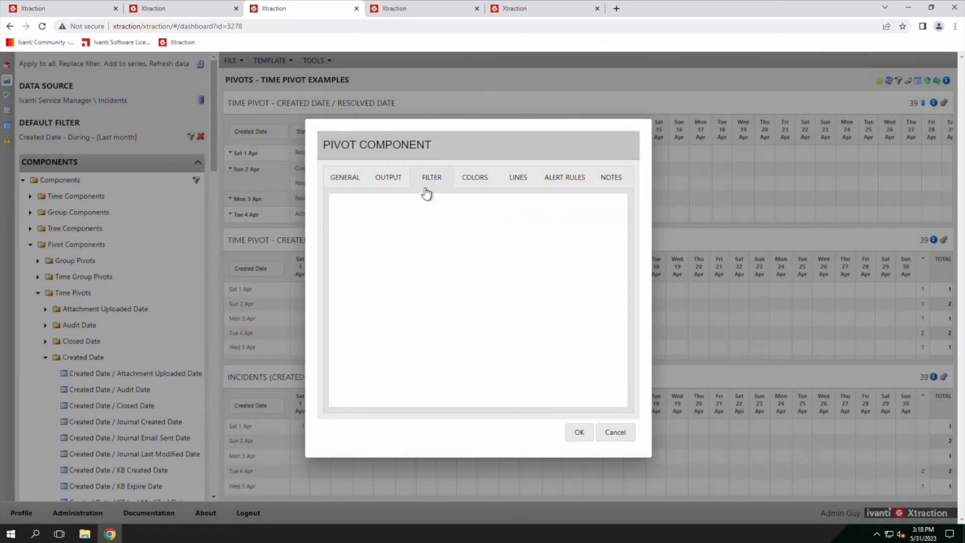
right_click(400, 210)
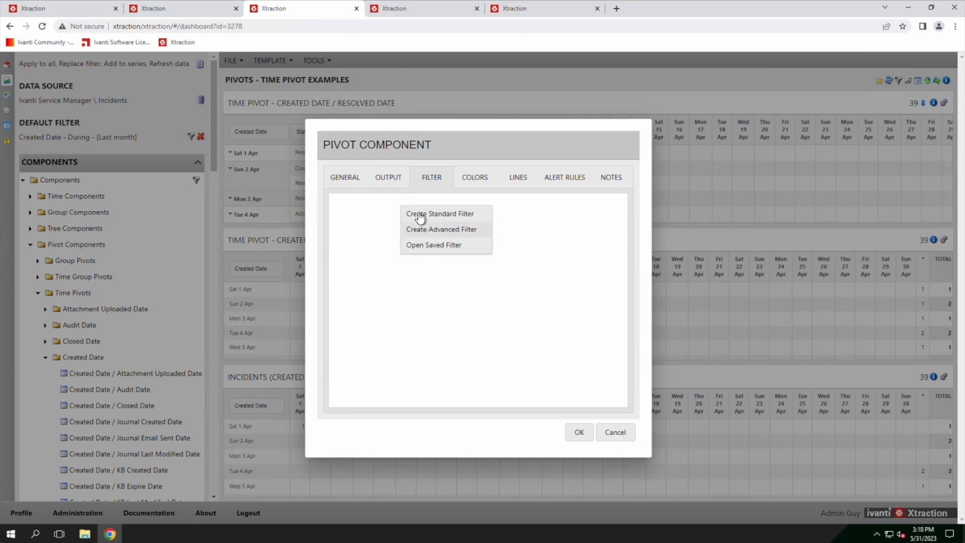
click(419, 215)
right_click(373, 210)
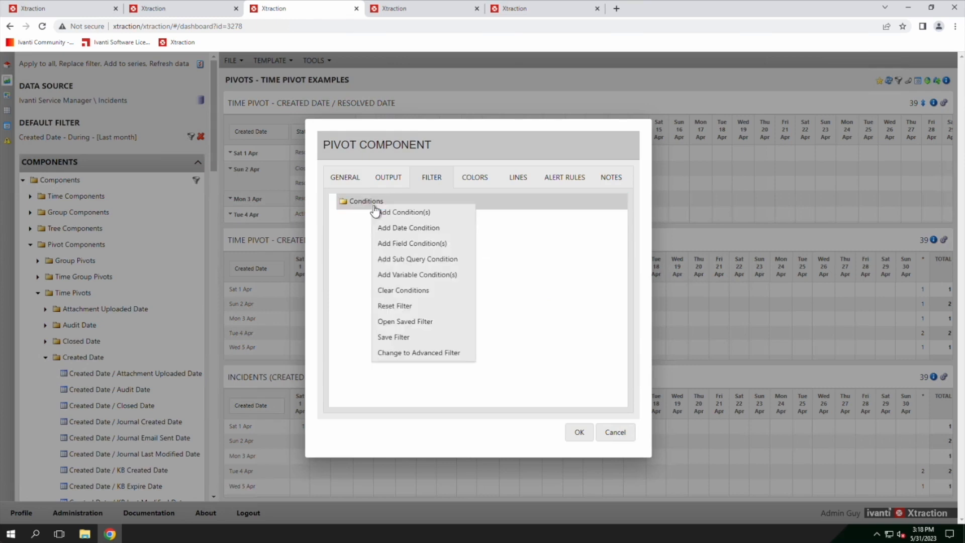
click(407, 230)
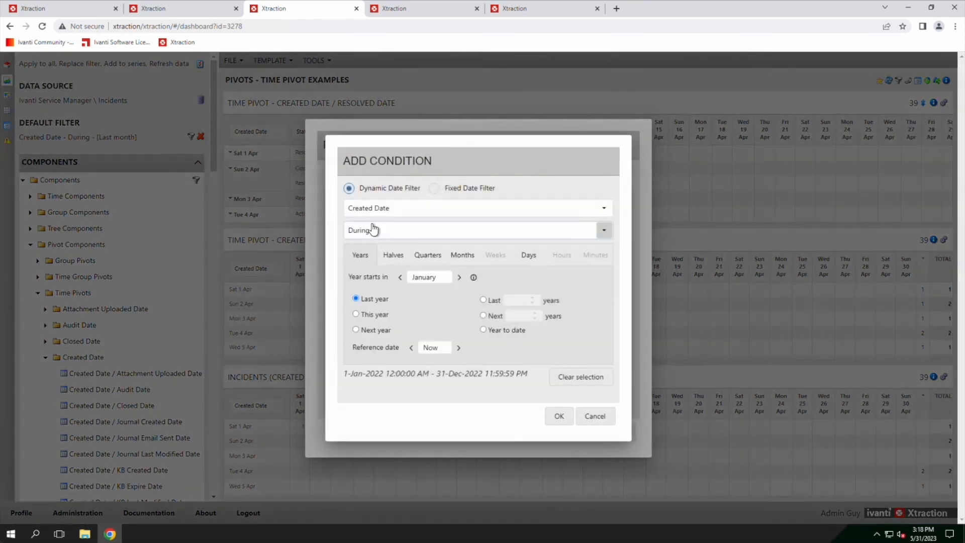
click(558, 417)
click(579, 431)
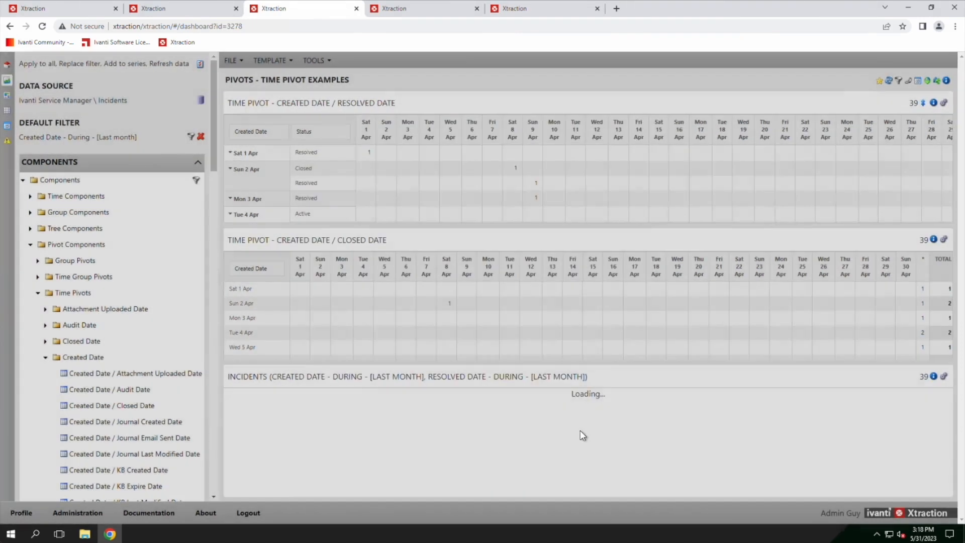
Edit the Incidents grid's row pivot to a 1 Month interval with the date condition Created Date during Last year.
click(934, 378)
click(390, 302)
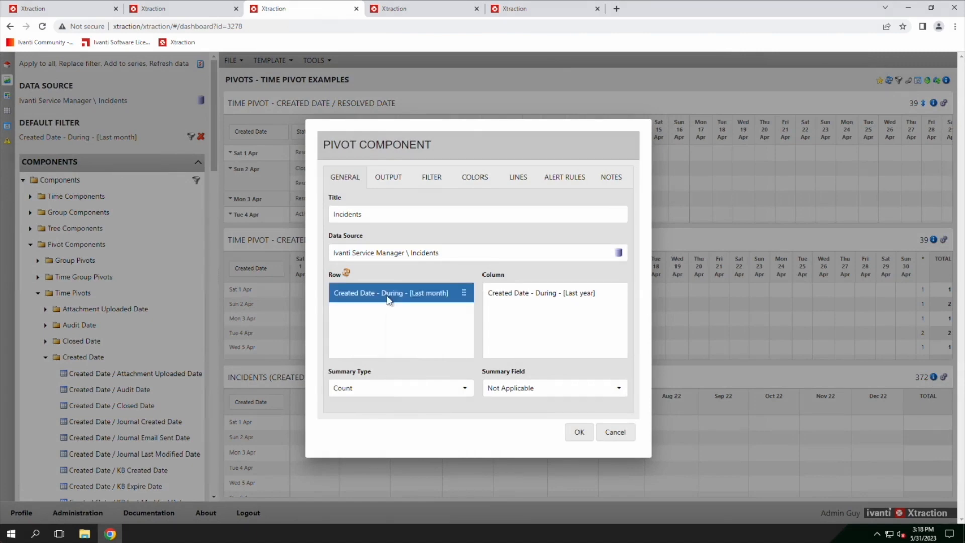
right_click(391, 301)
click(408, 336)
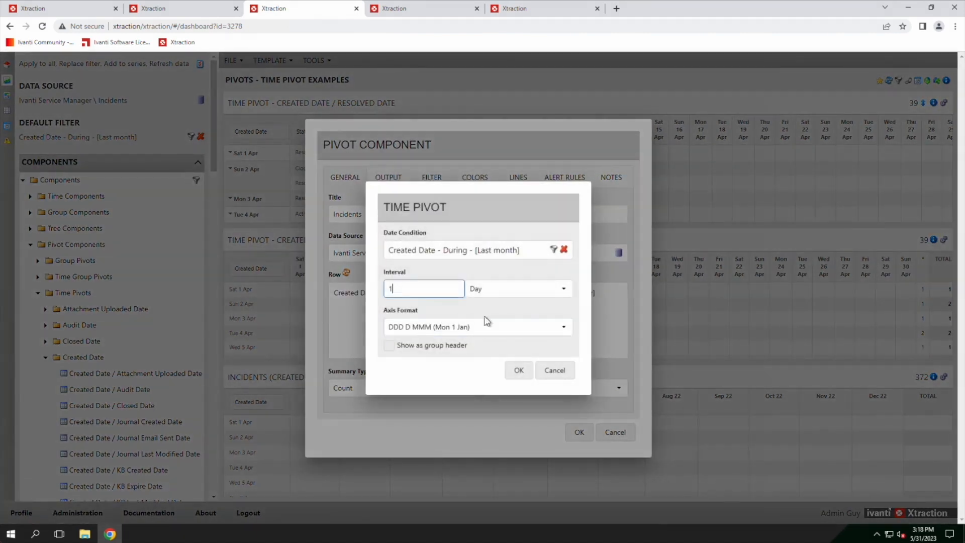
click(564, 289)
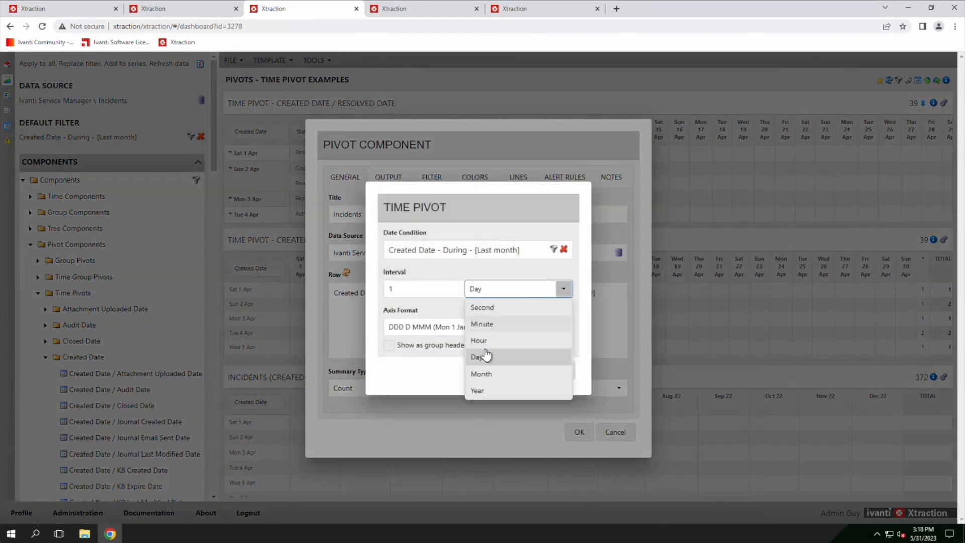
click(488, 375)
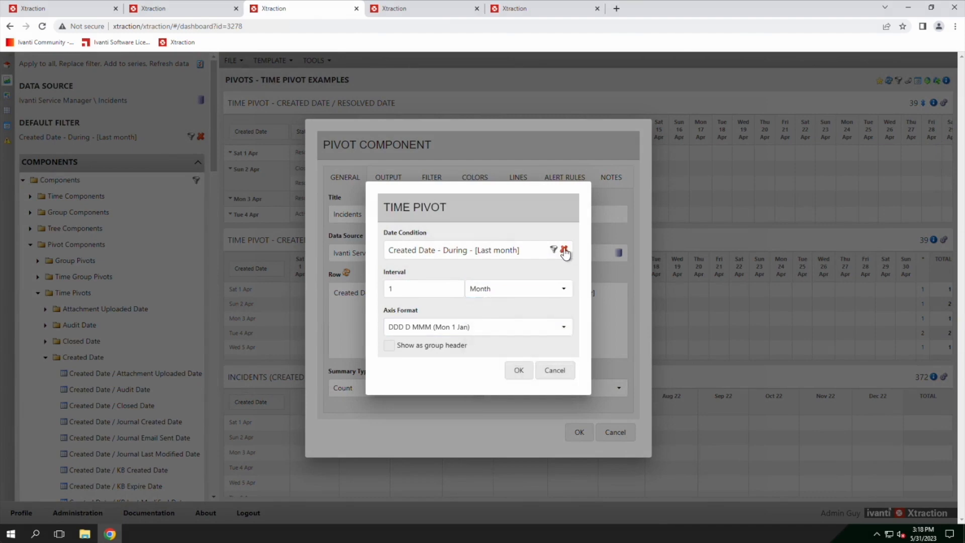
click(564, 250)
click(553, 249)
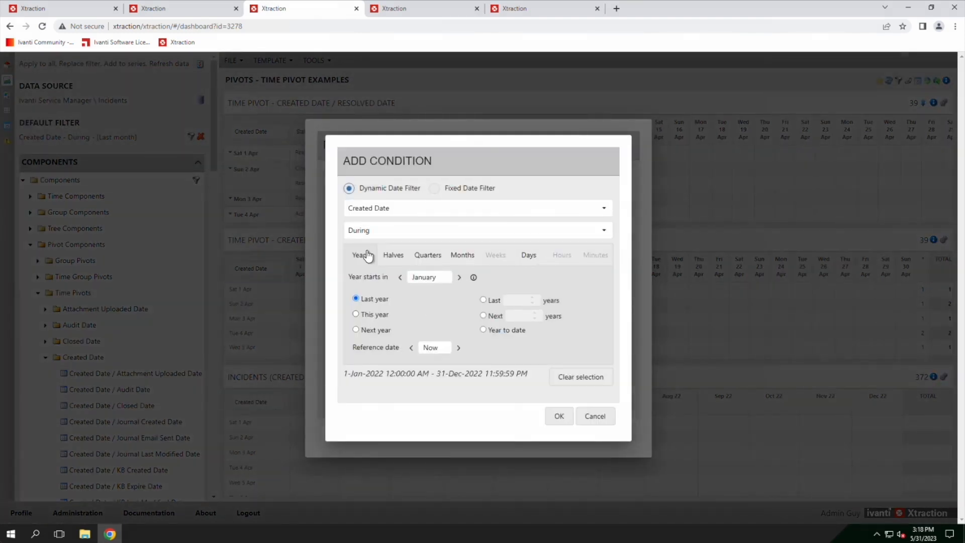
click(558, 418)
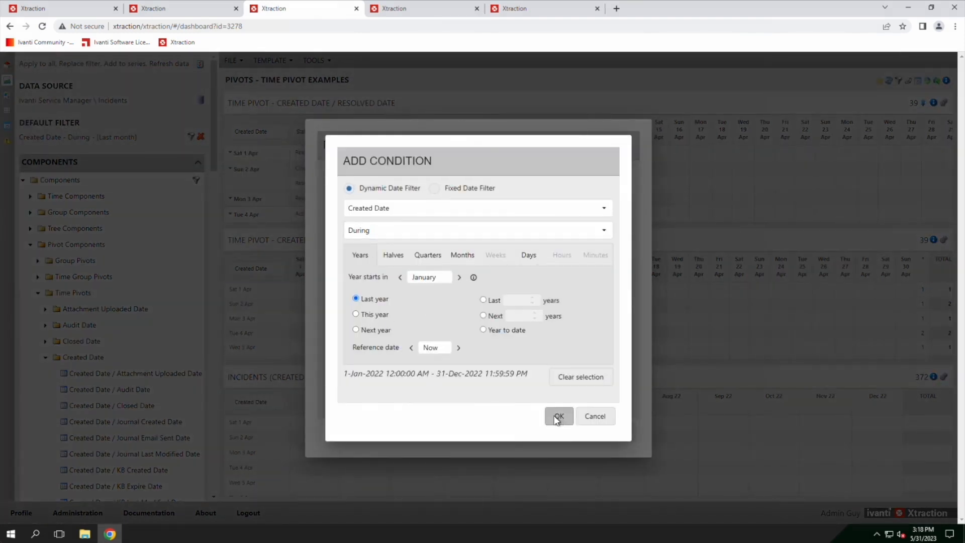
Set the row pivot's axis format to MMM (Jan) and apply the changes to the Incidents grid.
click(564, 328)
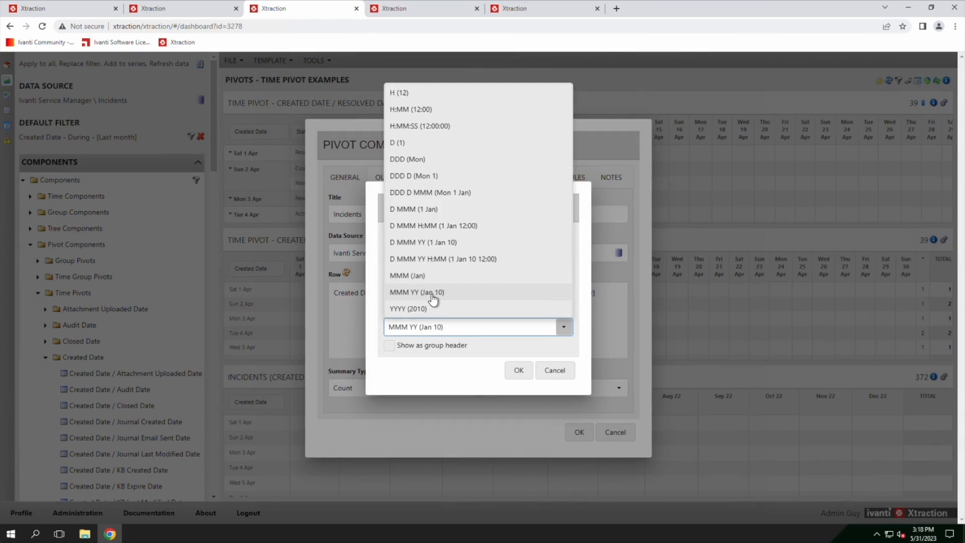
click(417, 278)
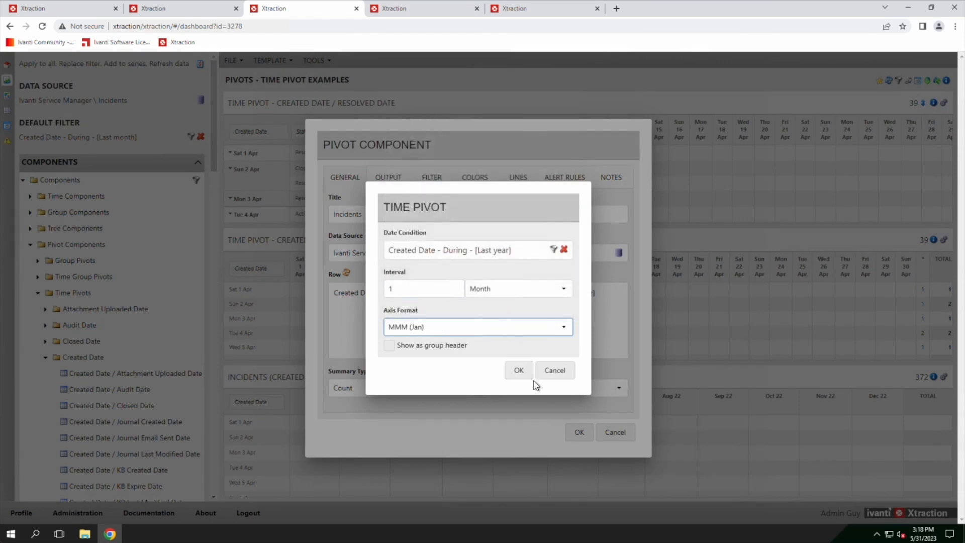
click(518, 371)
click(578, 432)
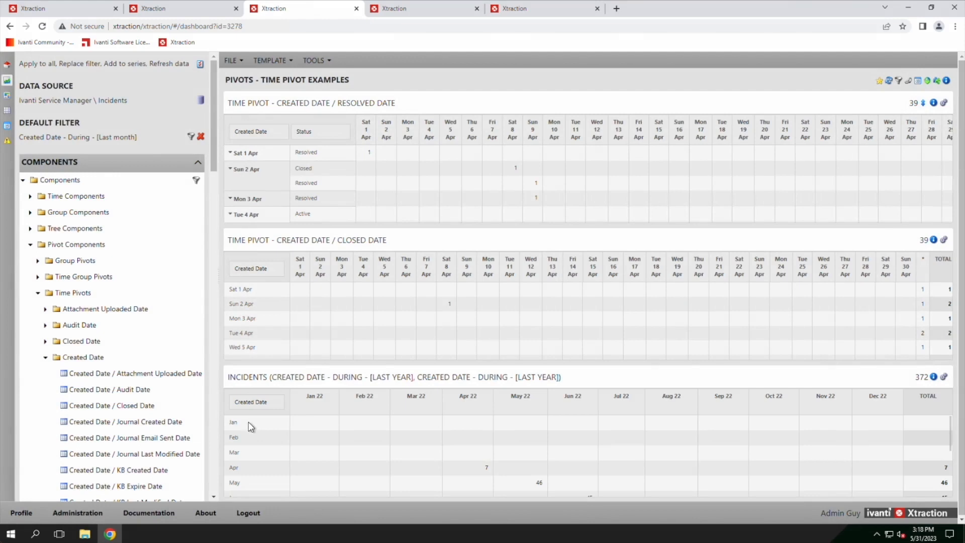
Examine the monthly created-date counts in the Incidents grid through the December row.
scroll(422, 444, down, 1)
scroll(424, 444, up, 1)
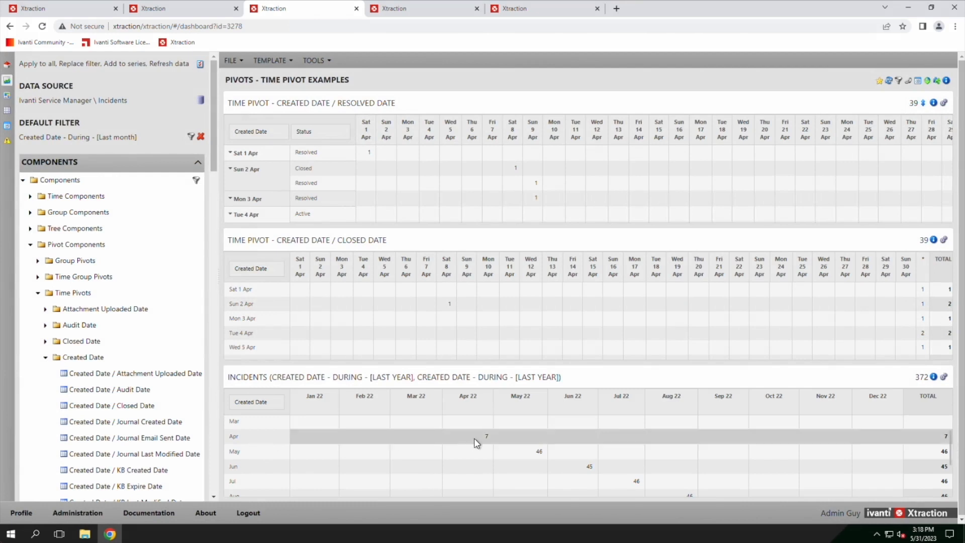
scroll(475, 438, up, 1)
scroll(474, 439, down, 1)
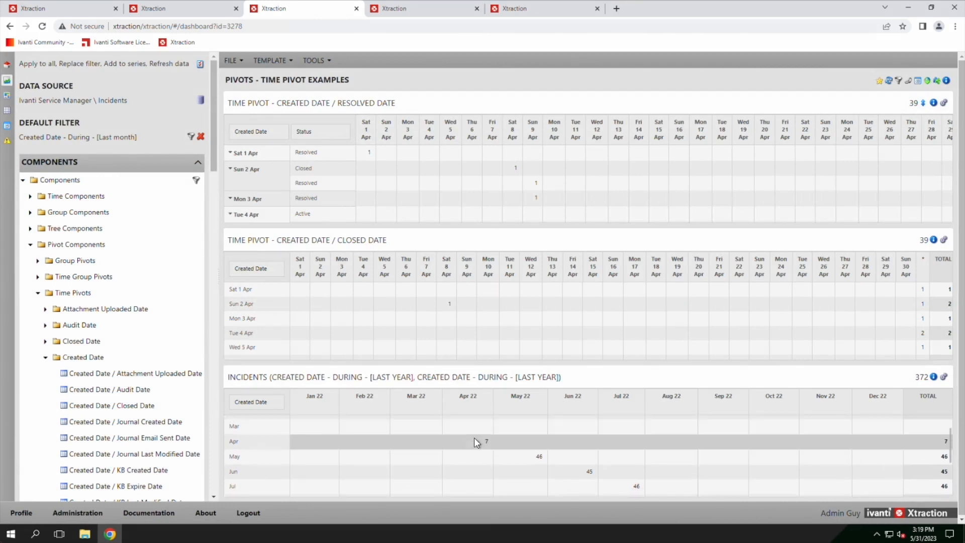
scroll(511, 457, down, 4)
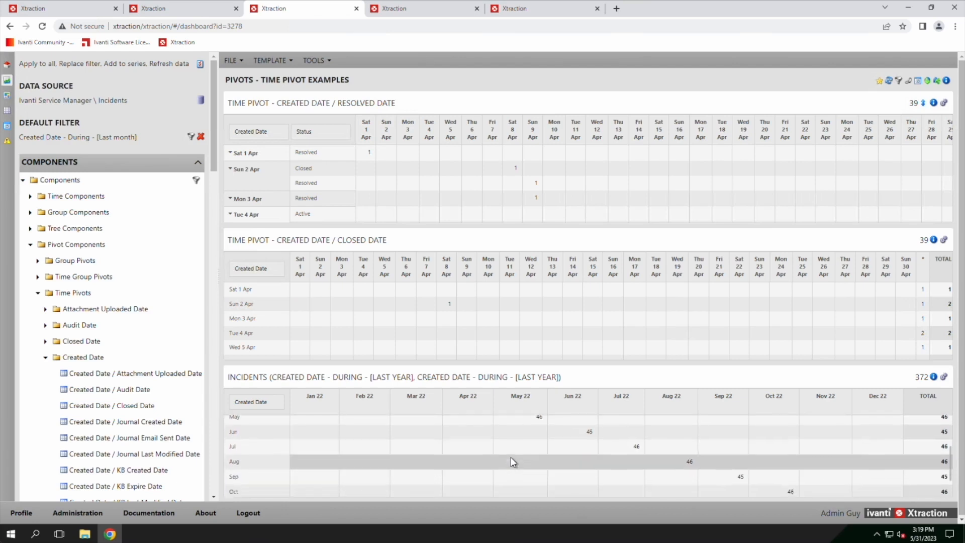
scroll(512, 461, down, 1)
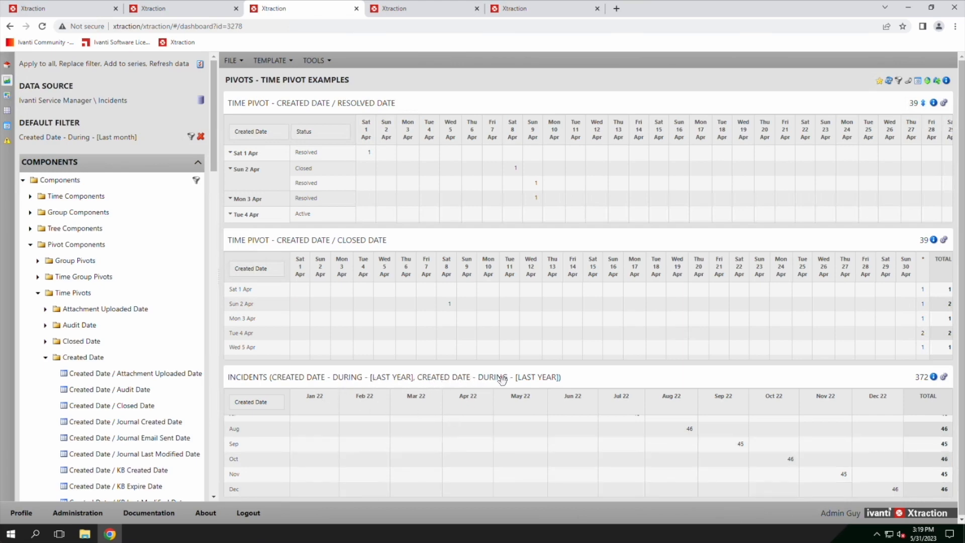
Change the Incidents column pivot's date condition to Resolved Date during Last year and apply it to the grid.
click(944, 377)
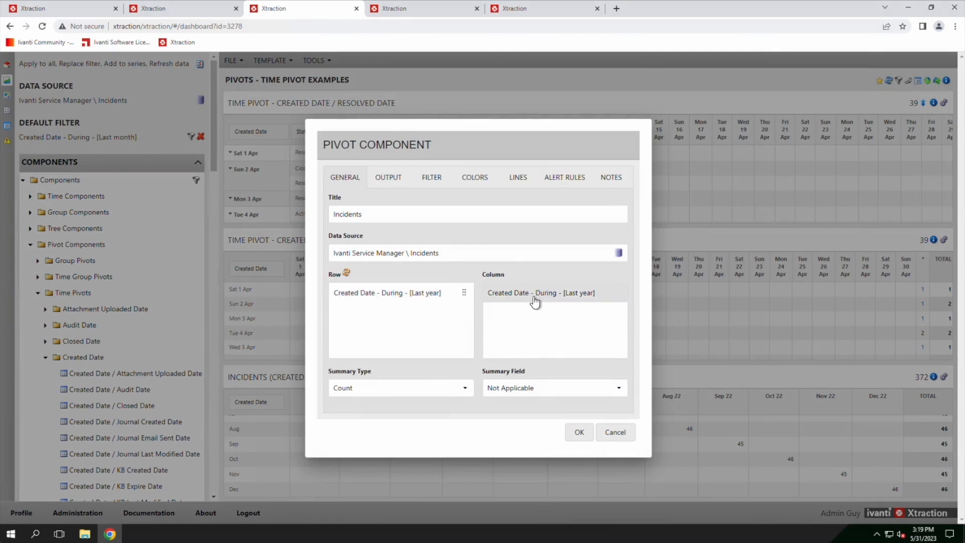
right_click(554, 297)
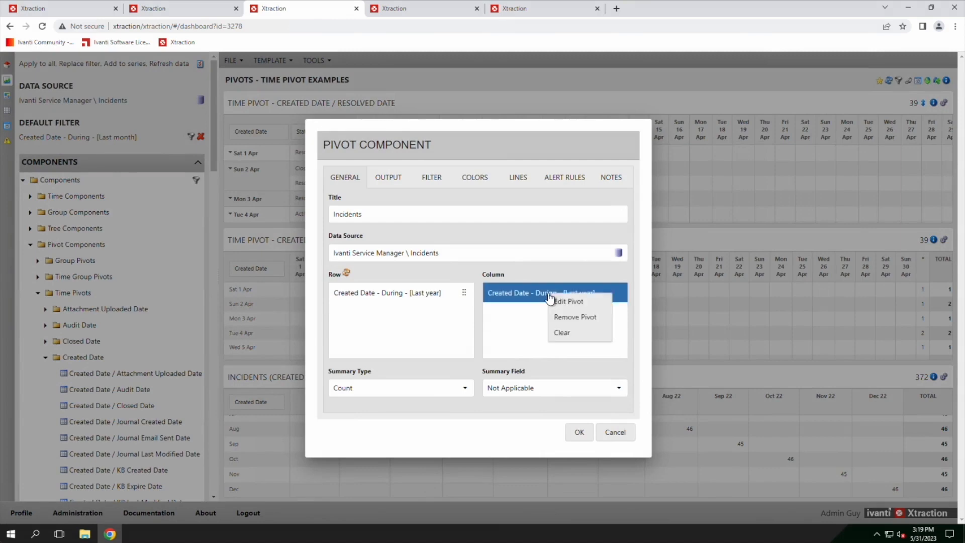
click(567, 302)
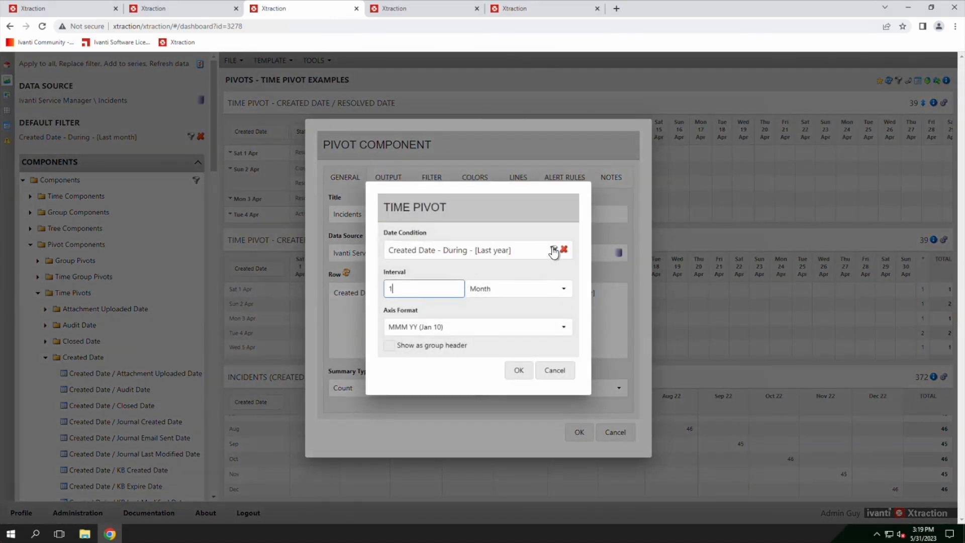
click(554, 250)
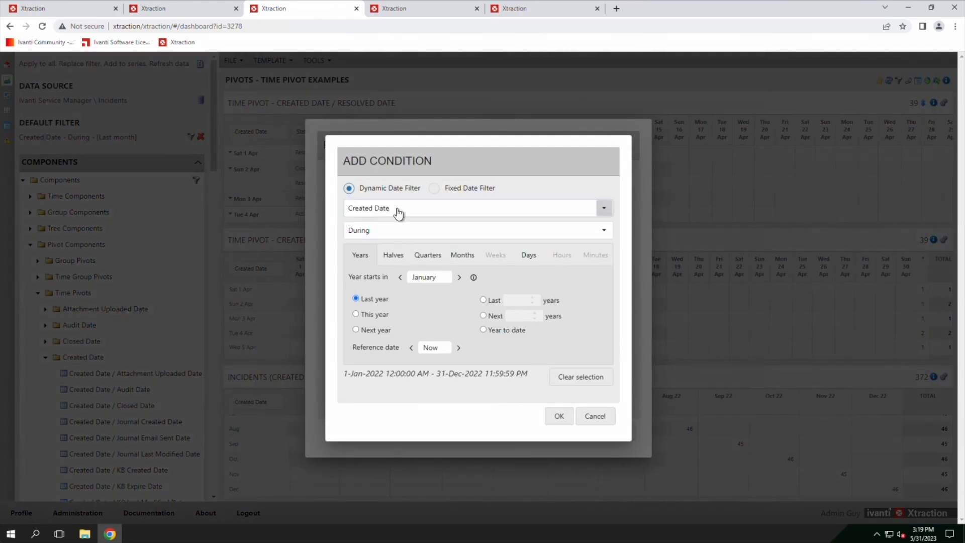
click(422, 211)
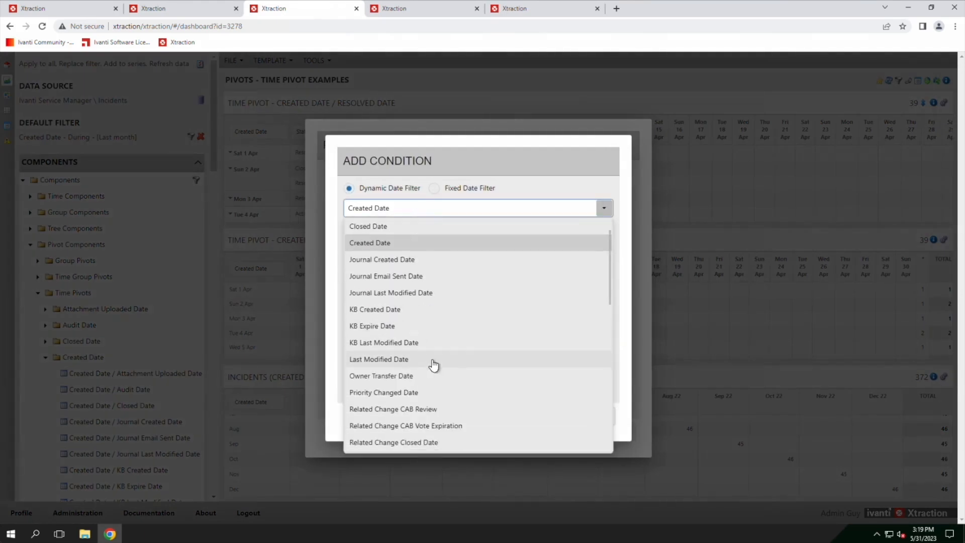
scroll(433, 364, down, 6)
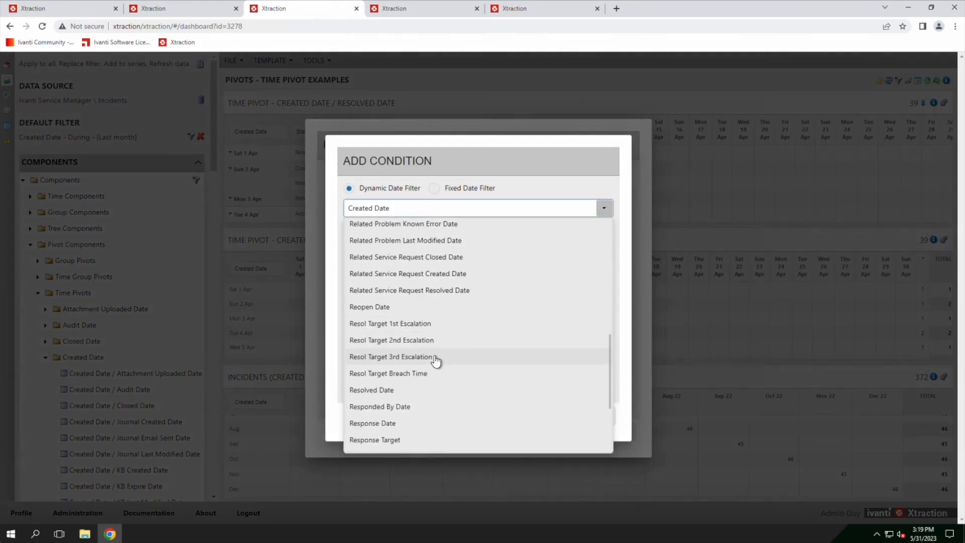
click(405, 390)
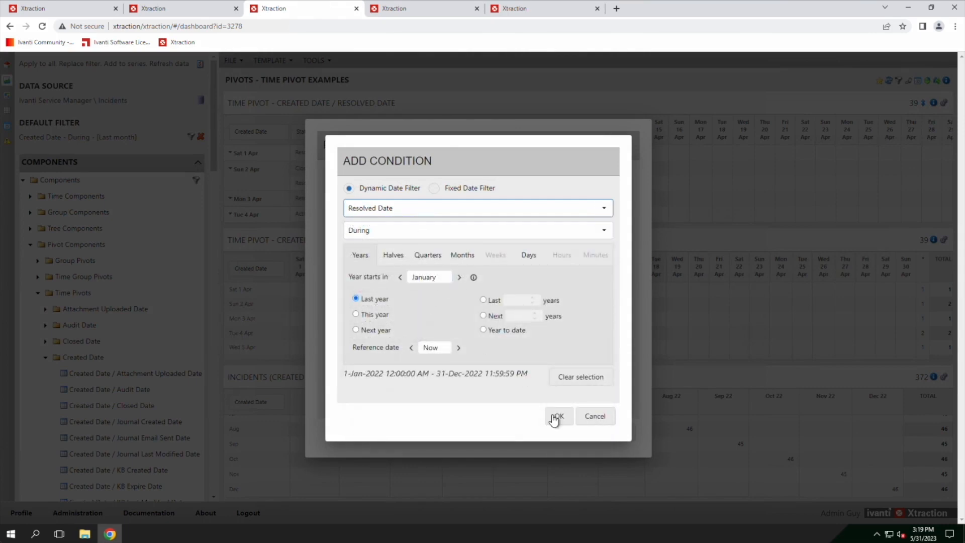
click(555, 417)
click(518, 370)
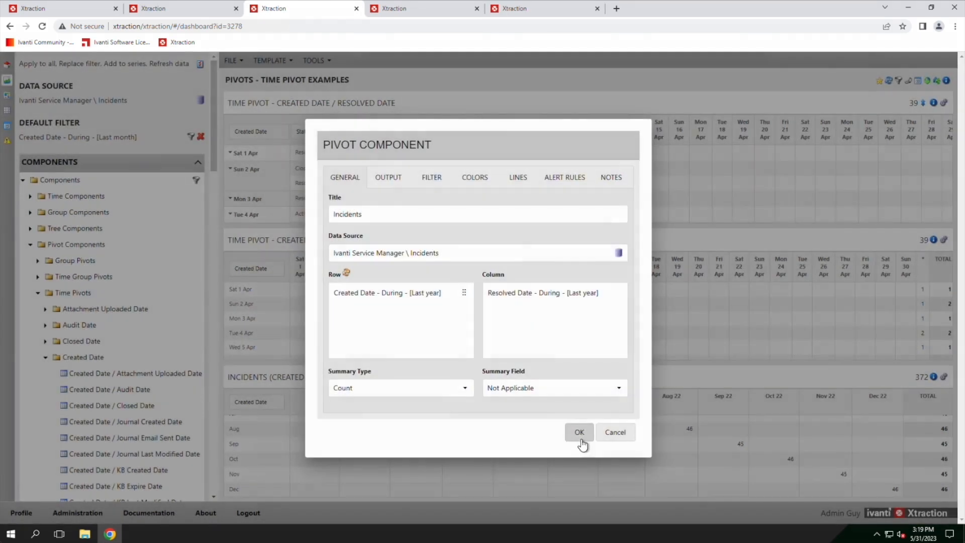
click(580, 433)
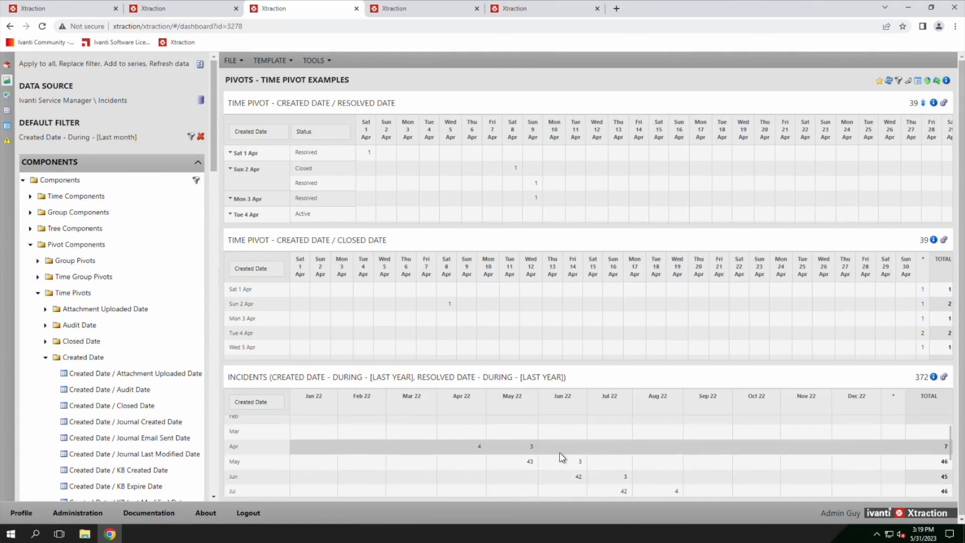
scroll(560, 454, down, 1)
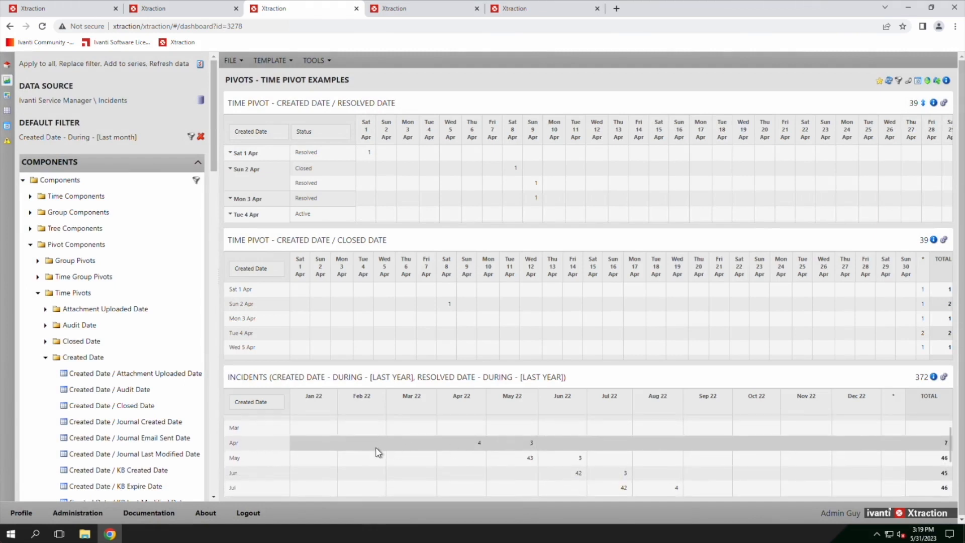
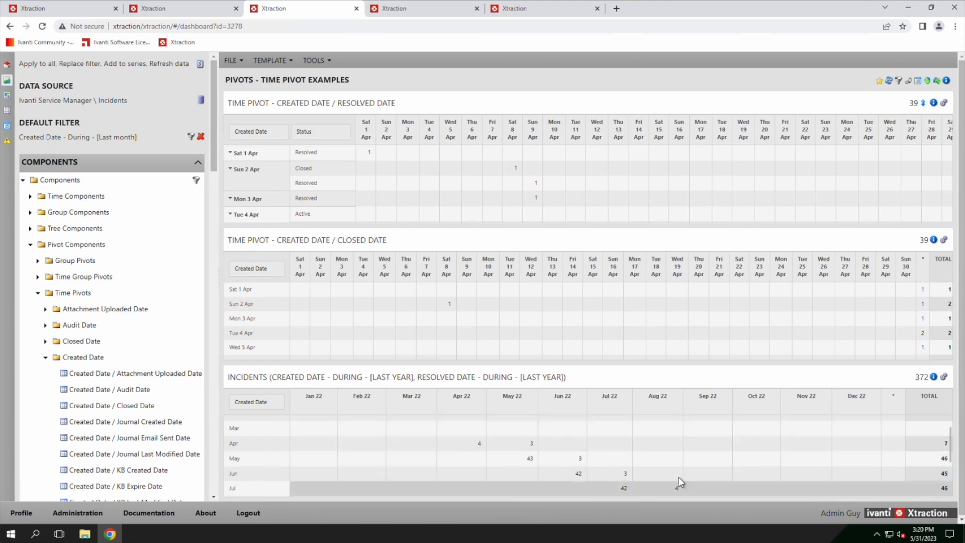
scroll(632, 449, down, 3)
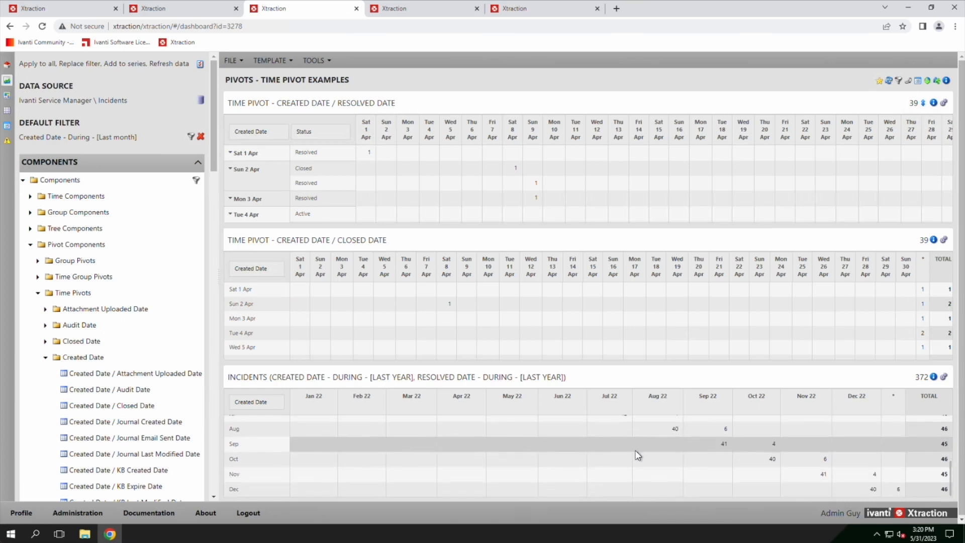
Review the Incidents grid from its January row and collapse the Time Pivots component folder.
scroll(629, 450, up, 5)
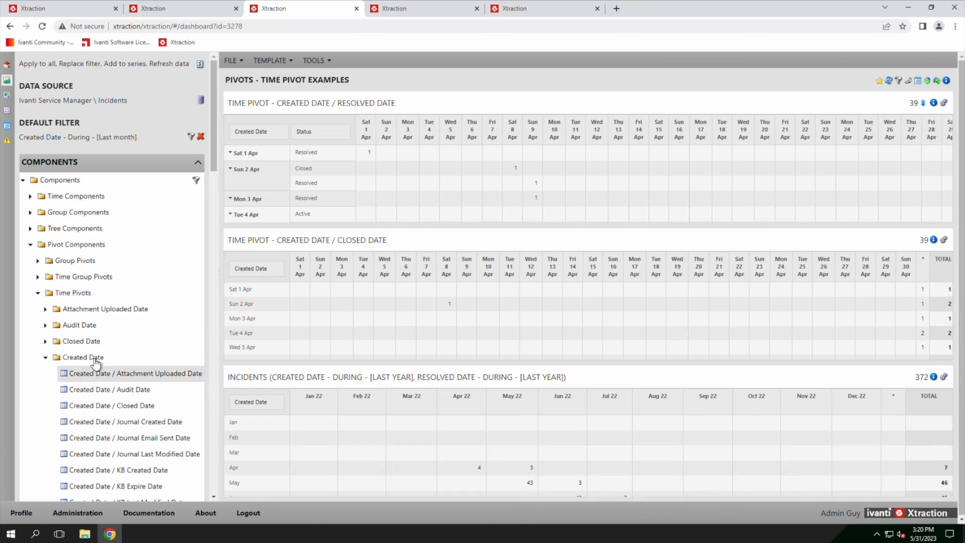
click(37, 294)
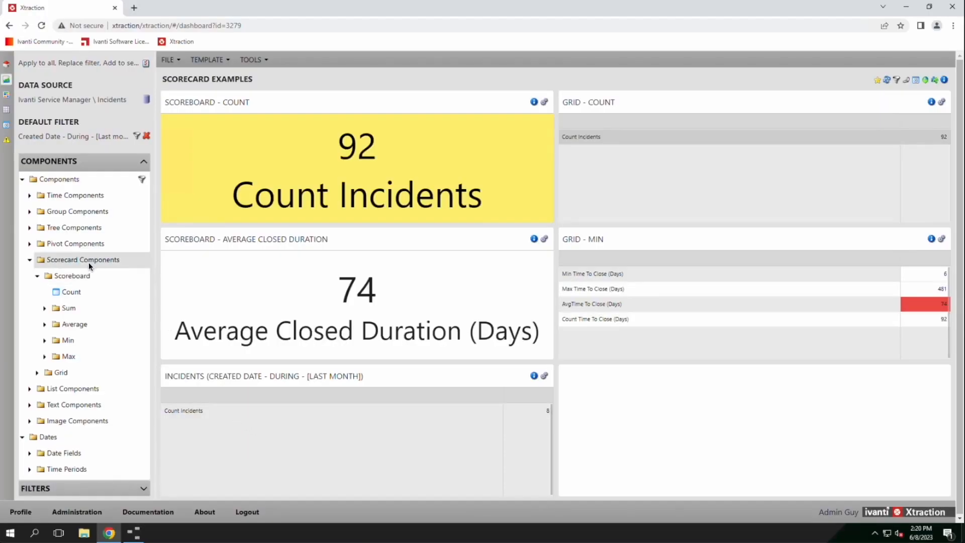
Replace the Incidents count grid below Scoreboard - Average Closed Duration with a Count scoreboard component.
click(37, 277)
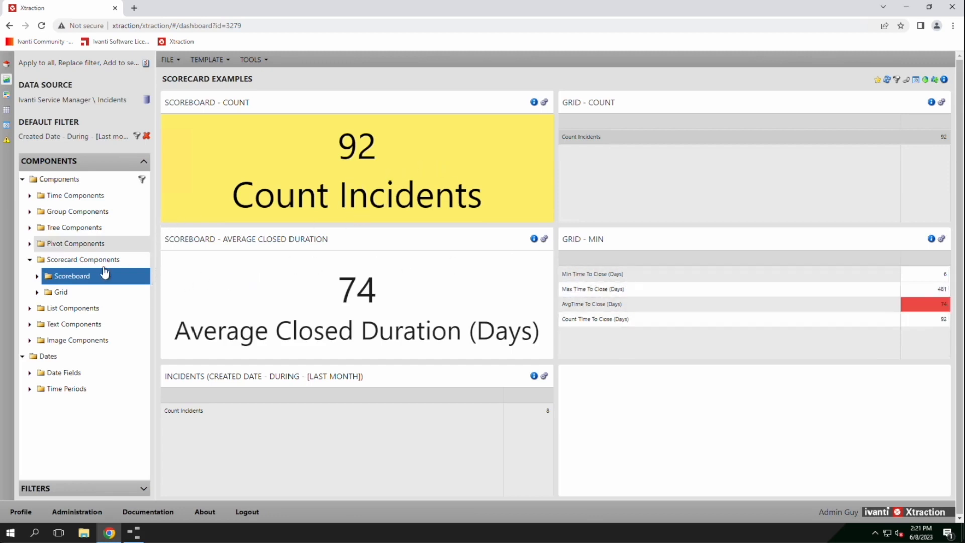
click(38, 277)
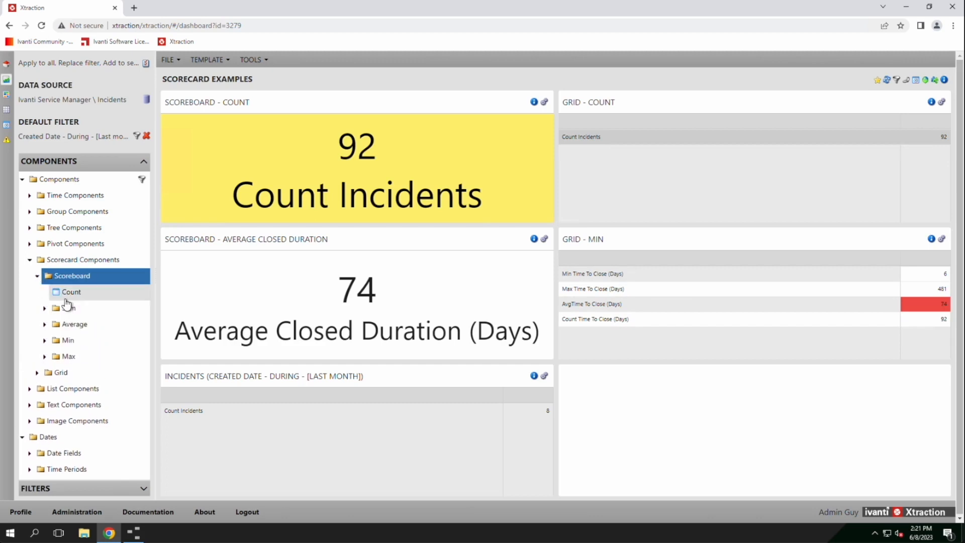
drag(63, 292, 269, 445)
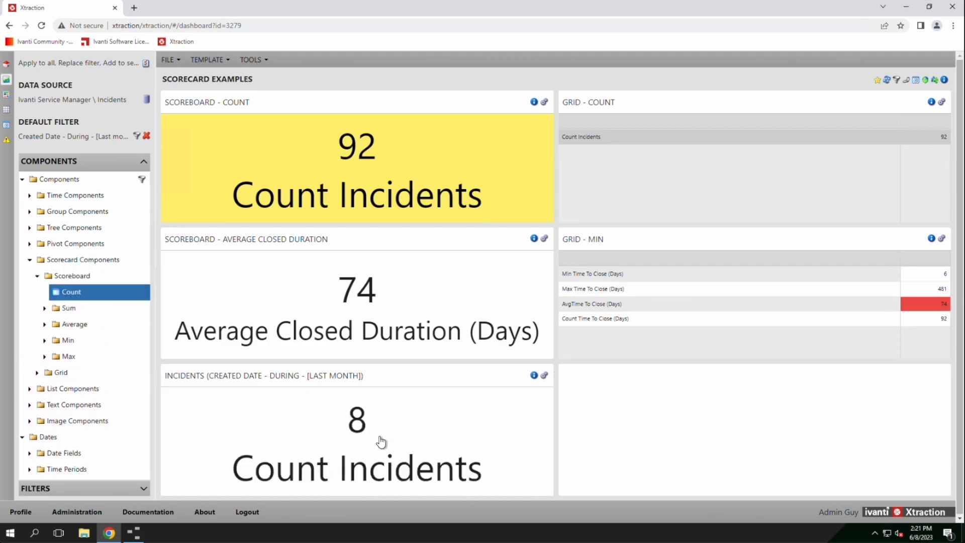
Inspect the title and series settings of the new Incidents scoreboard, leaving them unchanged.
click(534, 377)
click(511, 383)
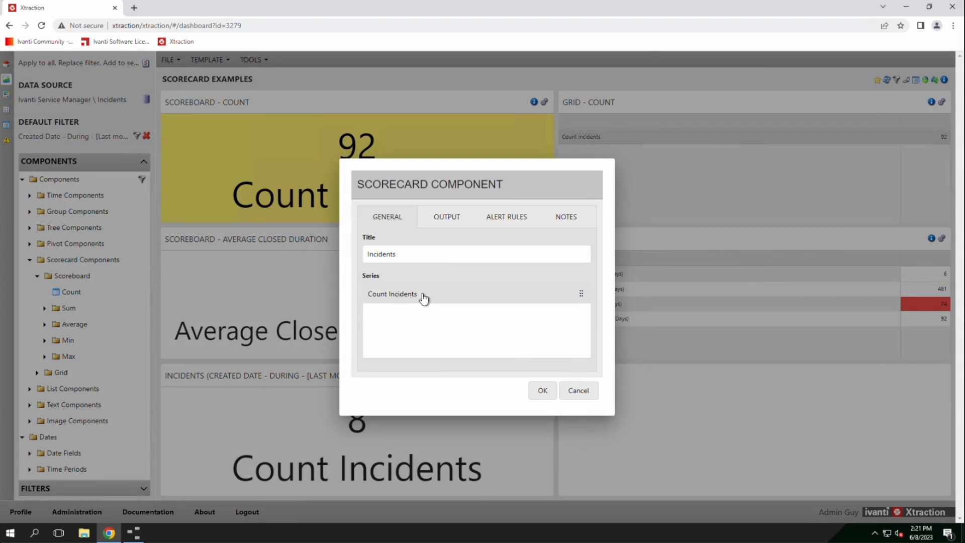
click(577, 392)
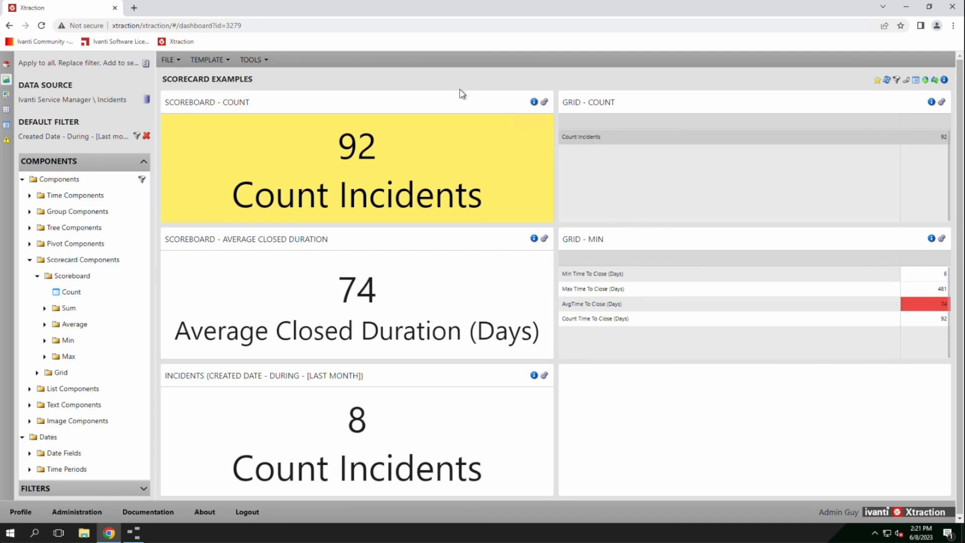
Examine the component-level output options, alert rules and general settings of Scoreboard - Count.
click(534, 102)
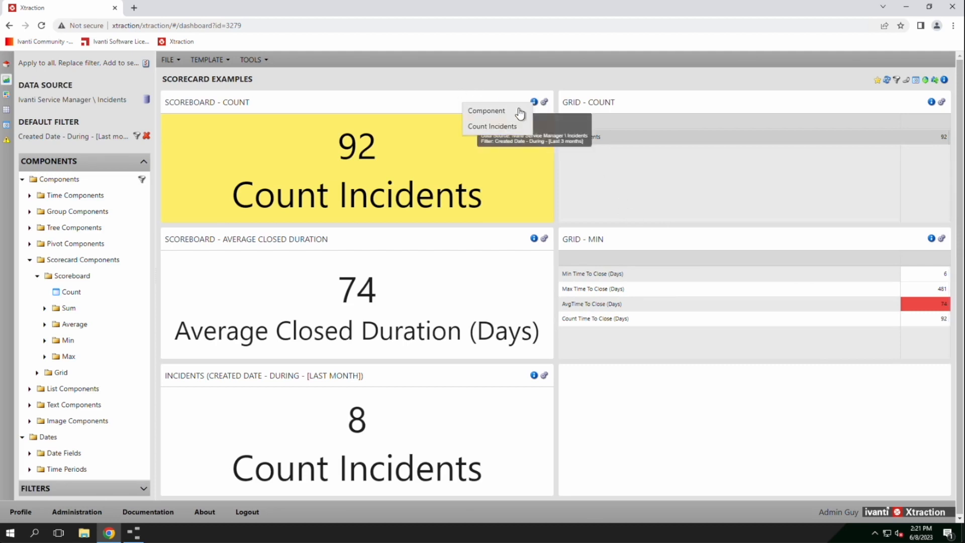
click(487, 112)
click(441, 225)
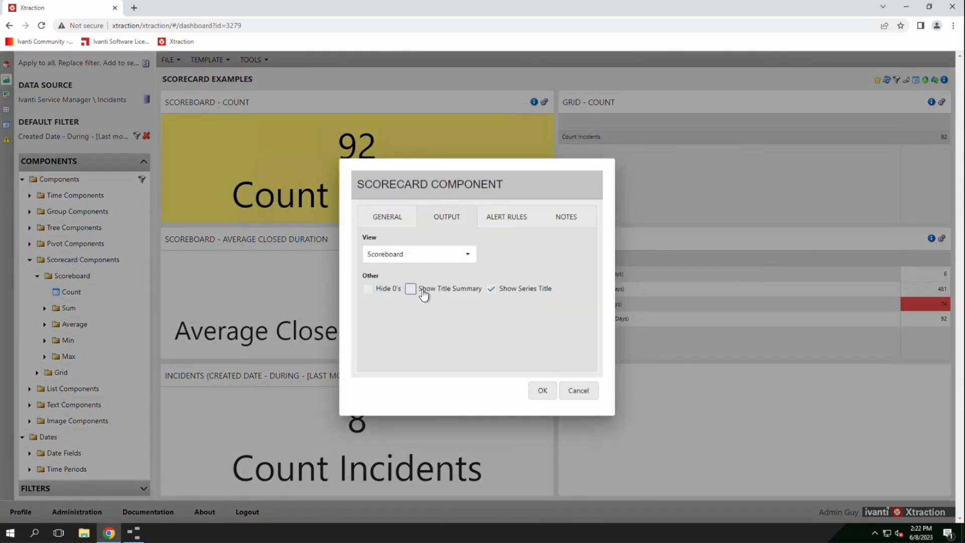
click(509, 221)
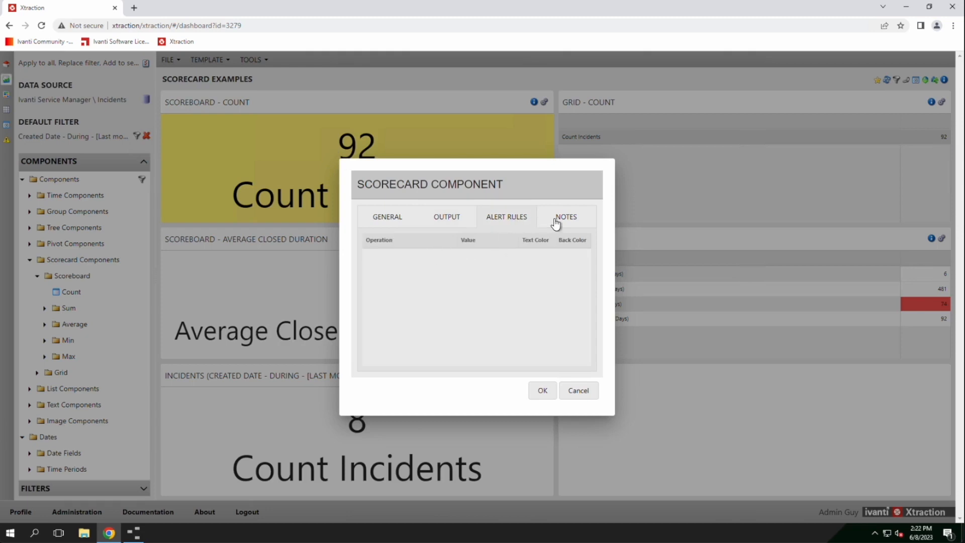
right_click(489, 272)
click(433, 257)
click(390, 223)
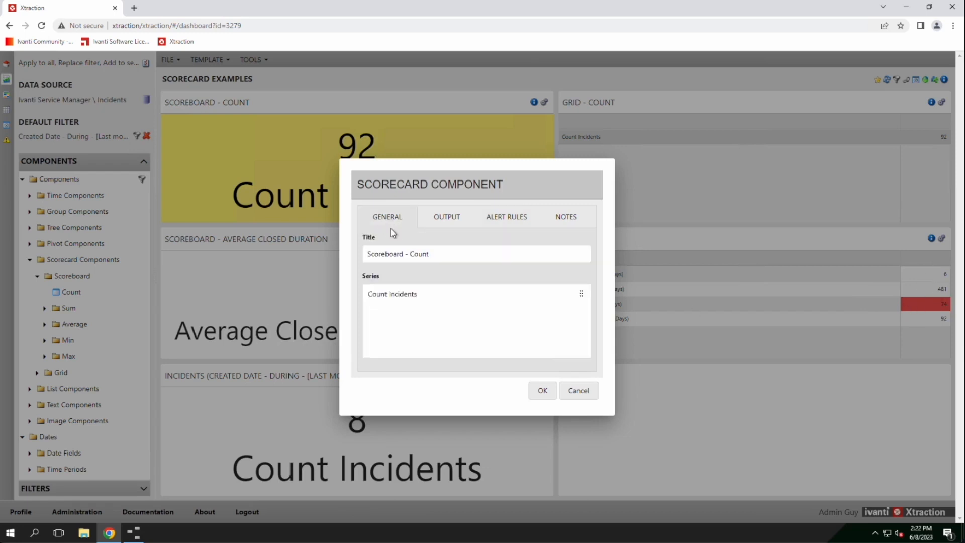
Examine the Count Incidents series' alert rules, filter conditions, value format choices and general settings.
double_click(407, 300)
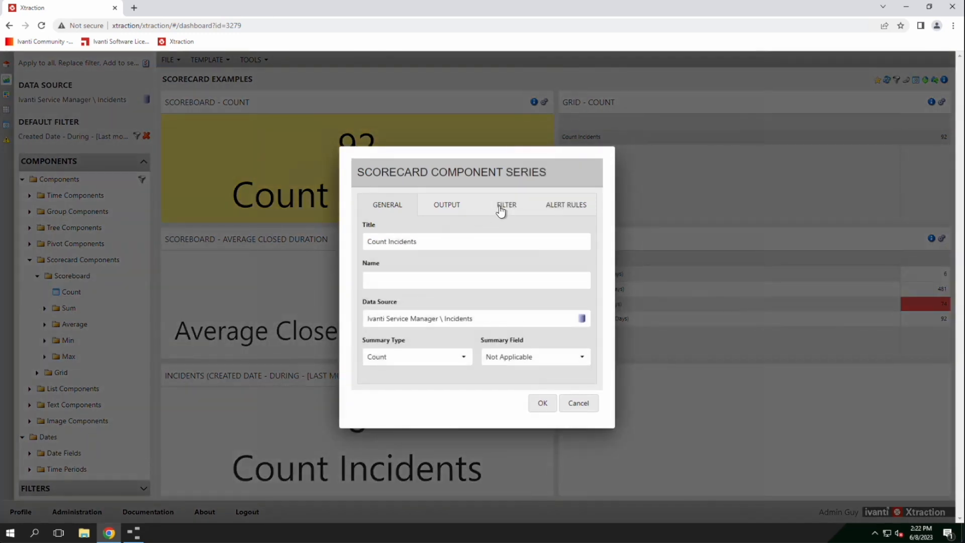
click(577, 207)
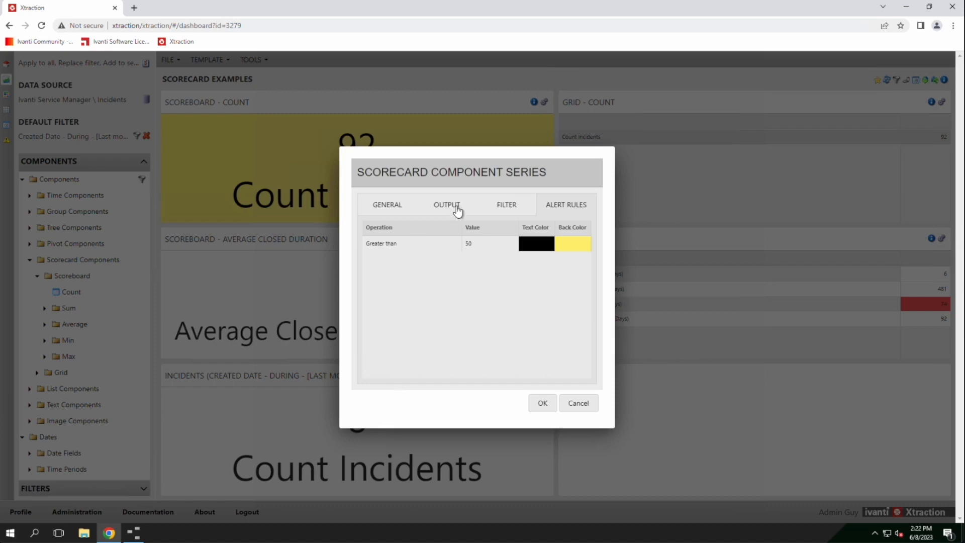
click(508, 206)
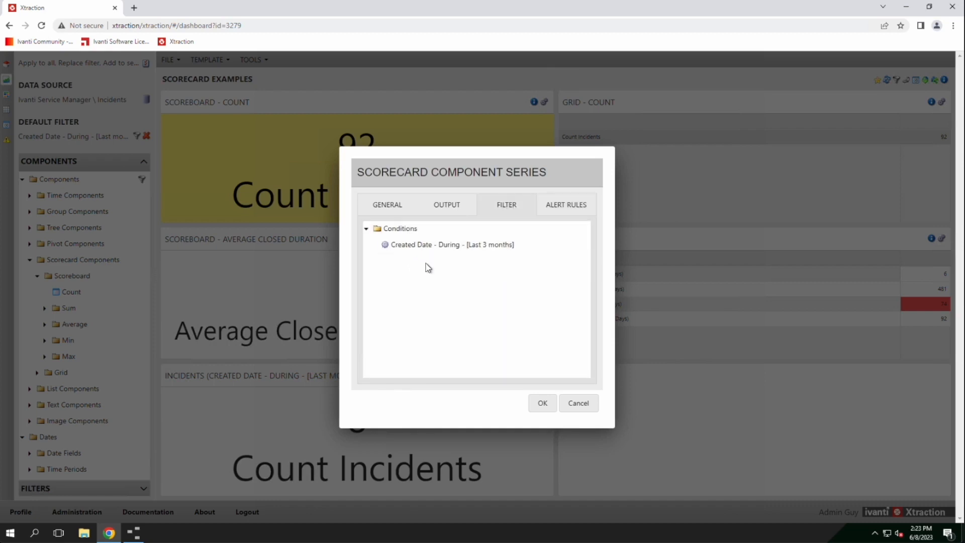
click(442, 205)
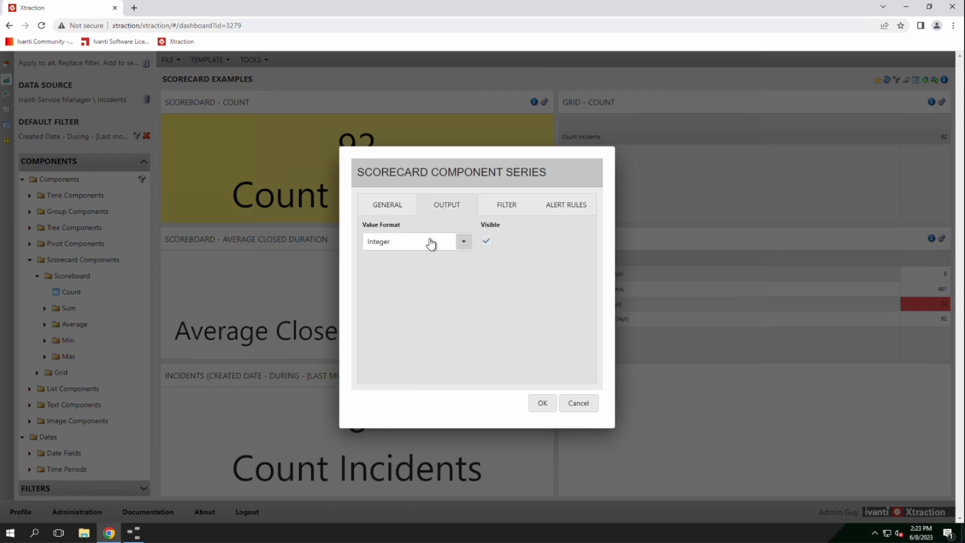
click(463, 242)
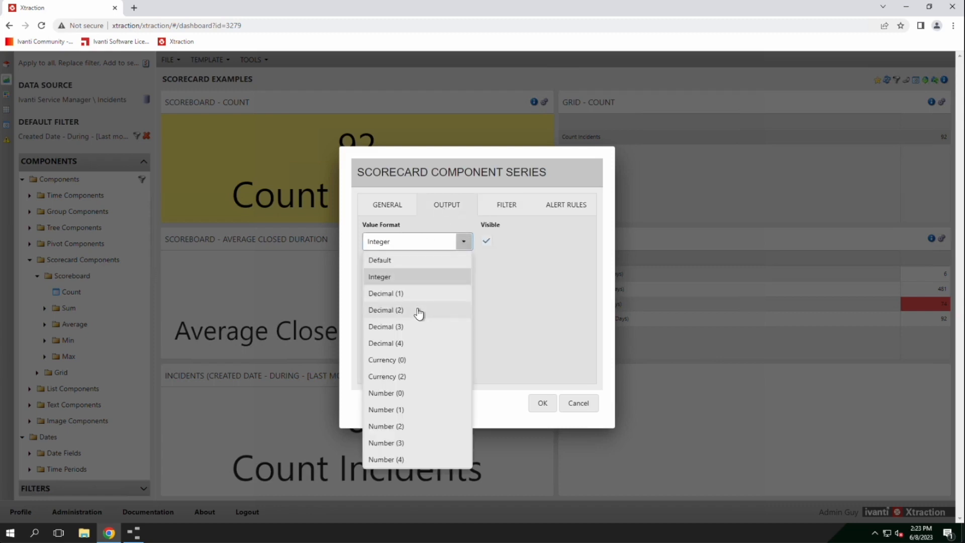
click(520, 291)
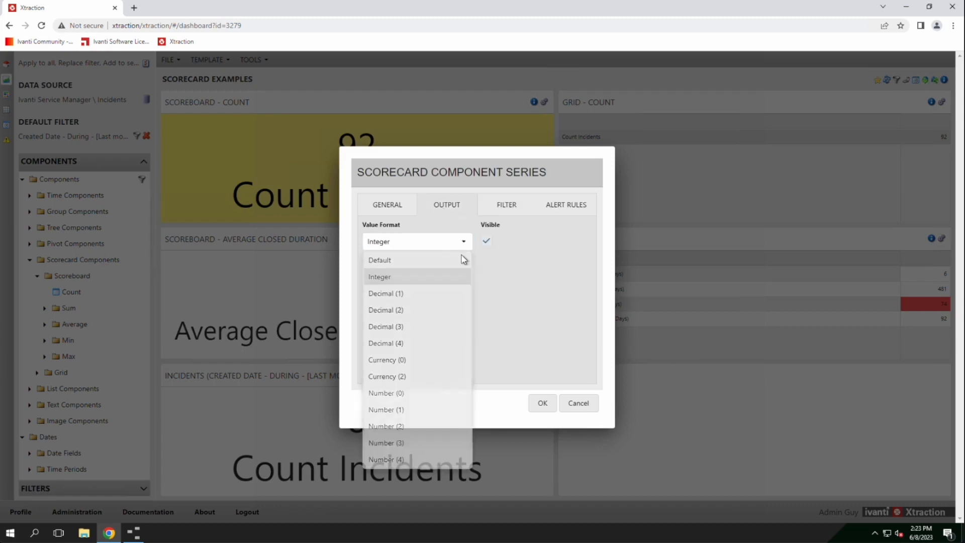
click(397, 206)
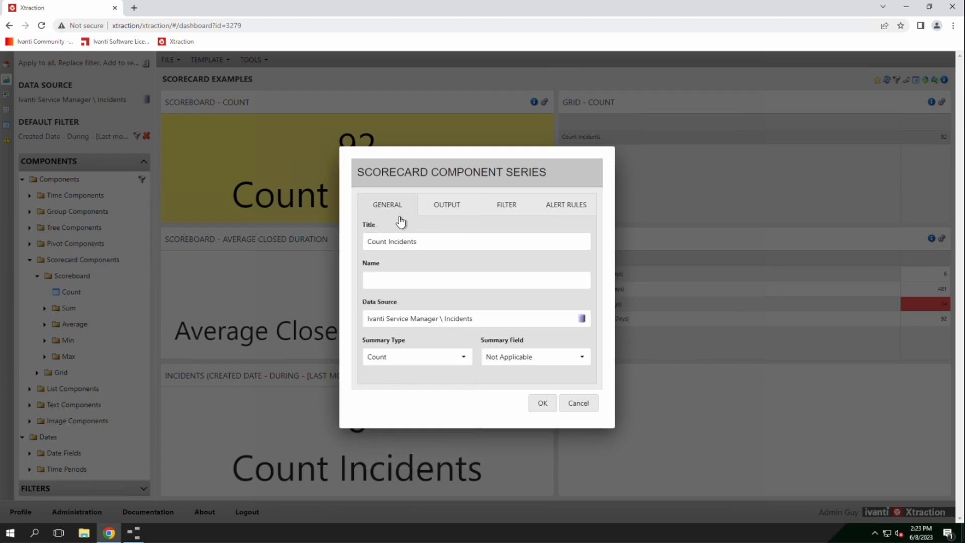
click(543, 404)
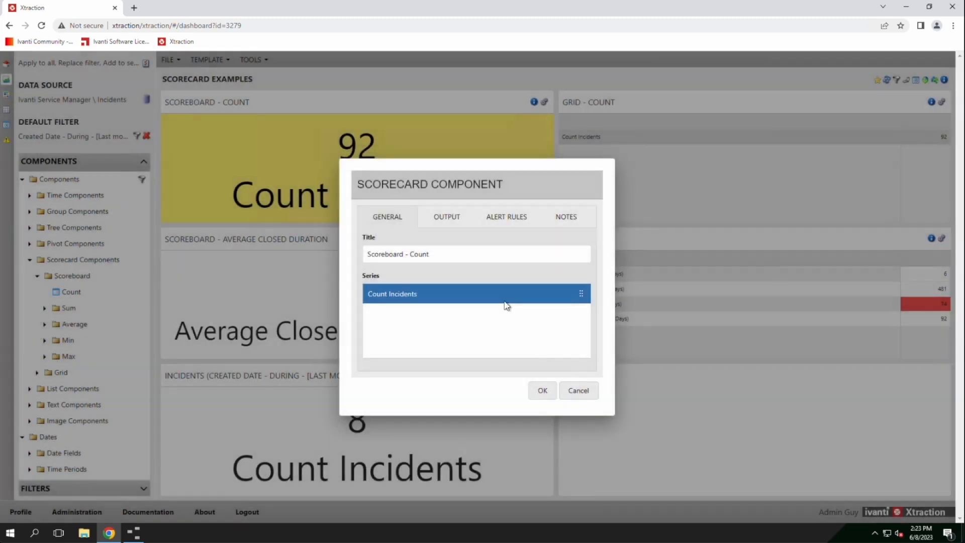
Change the view of the Scoreboard - Count component to Grid and apply it.
click(441, 221)
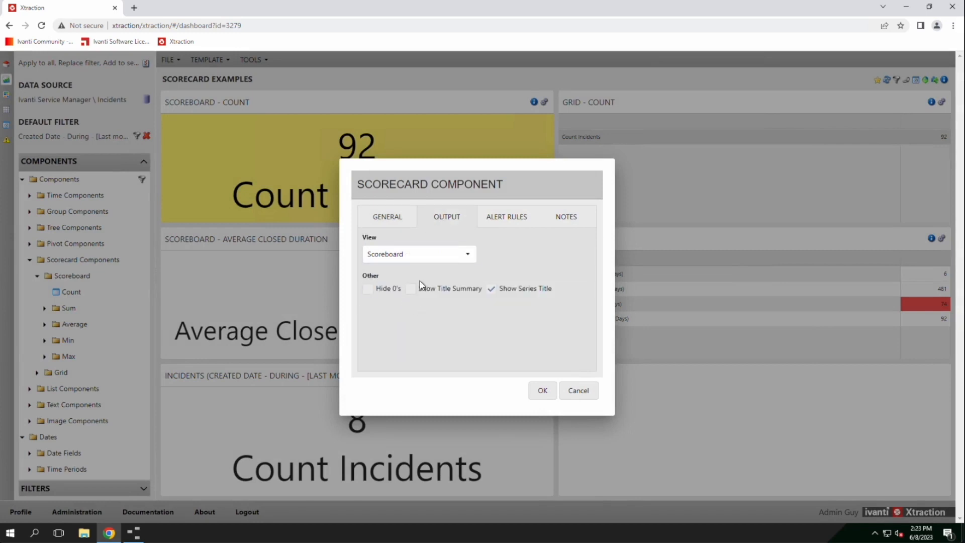
click(462, 255)
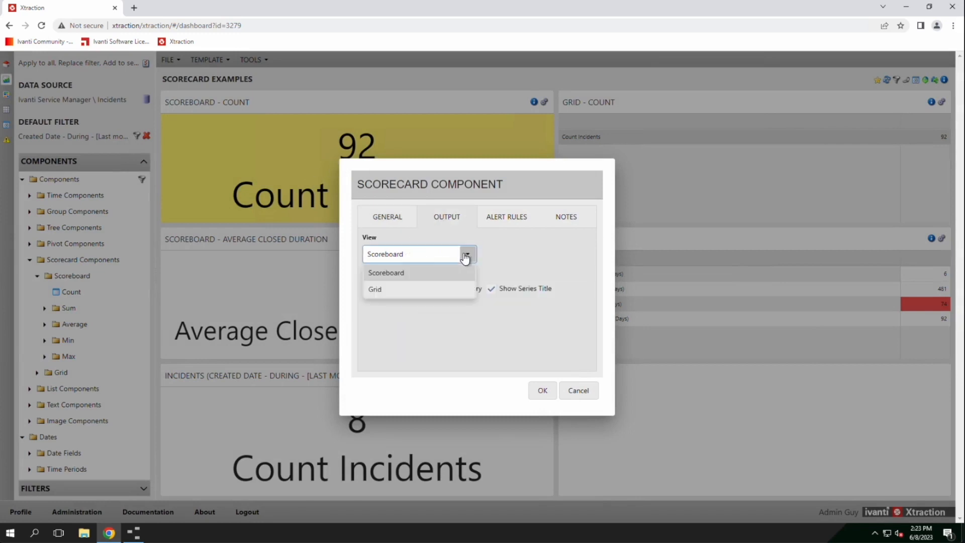
click(381, 293)
click(542, 391)
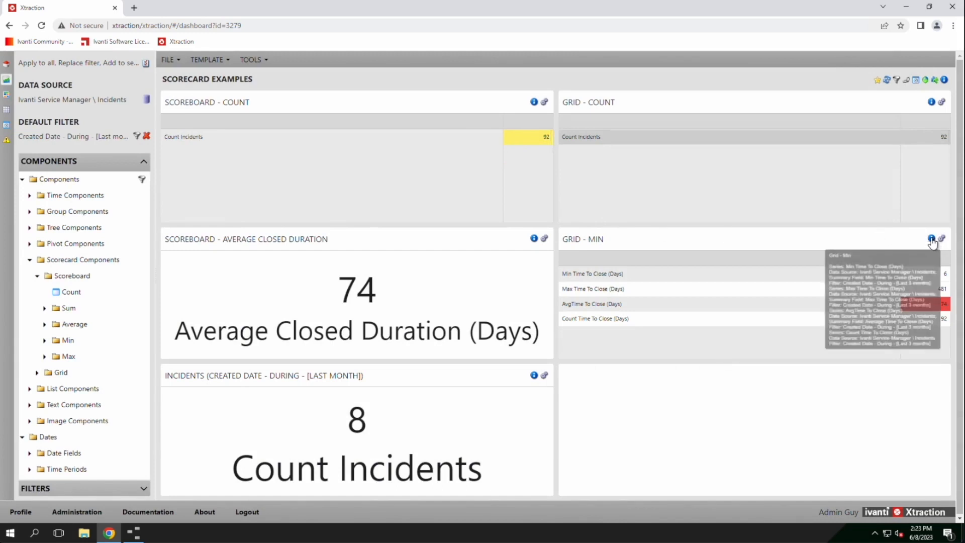
Add an Average Response Total Running Duration (Hours) scorecard grid to the empty cell below Grid - Min.
click(38, 277)
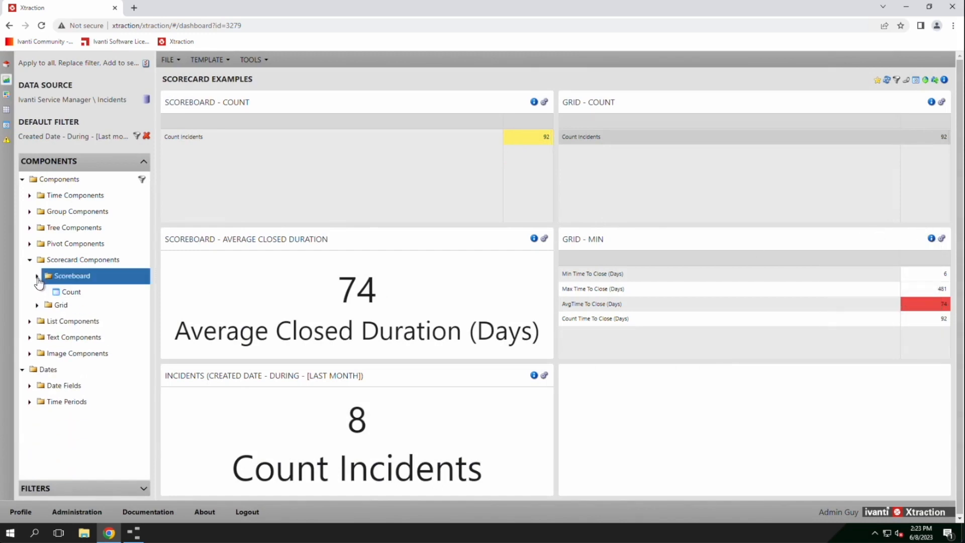
click(36, 293)
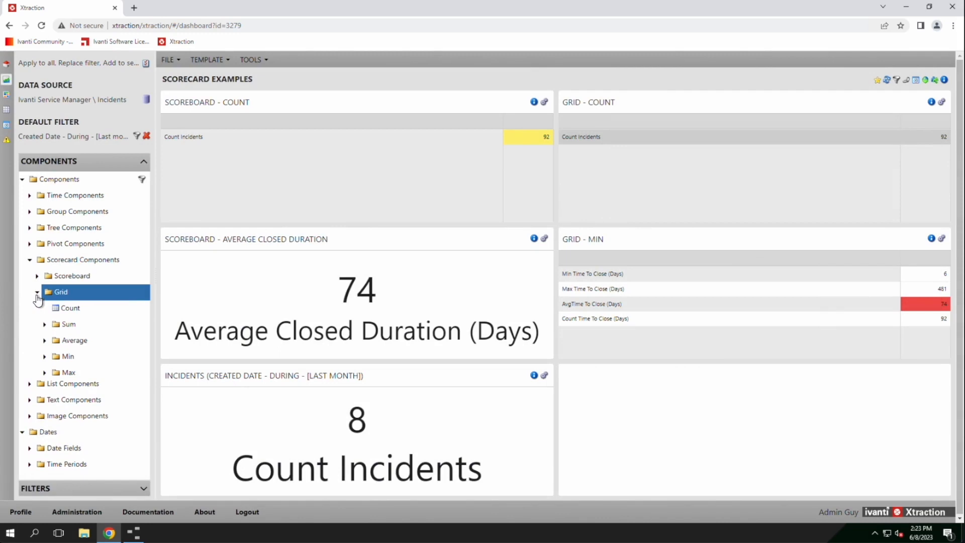
click(45, 341)
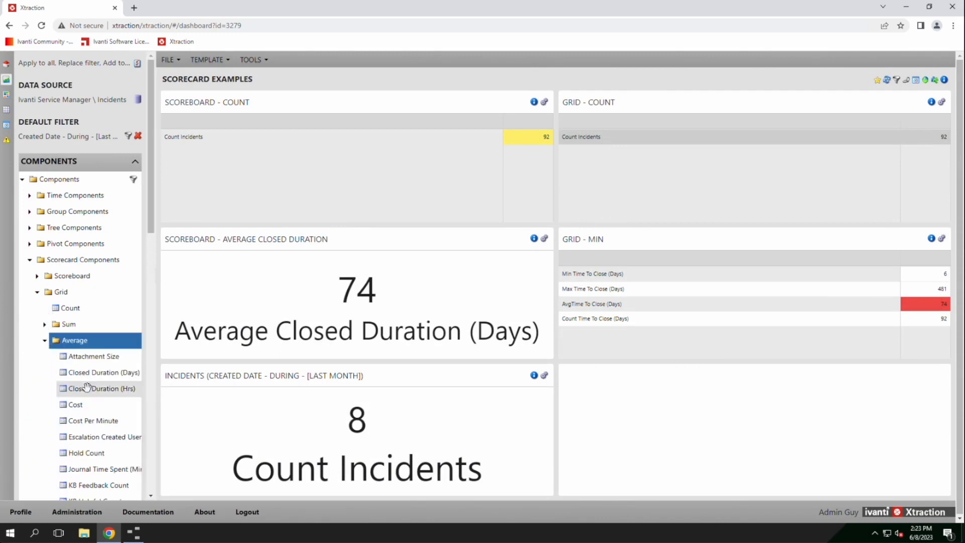
scroll(81, 380, down, 1)
scroll(81, 380, down, 6)
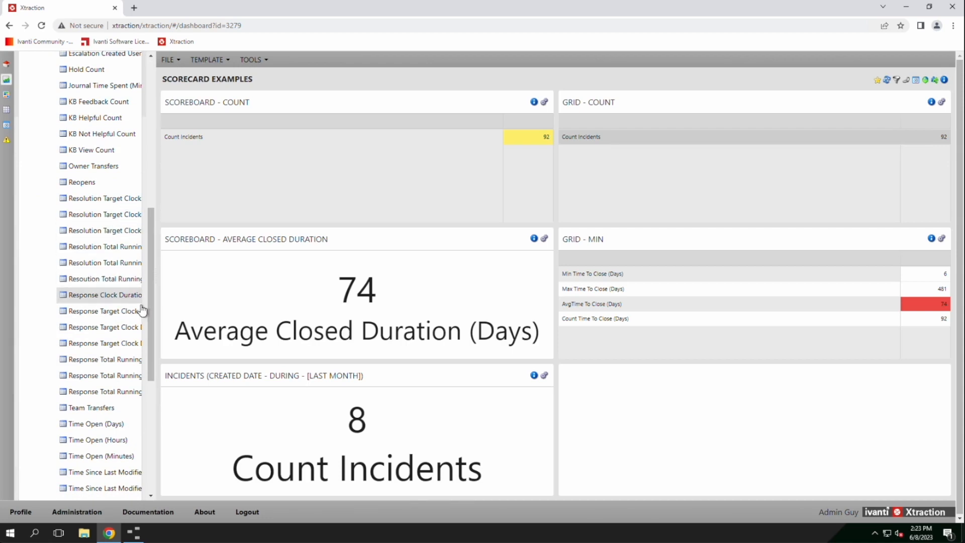
click(162, 305)
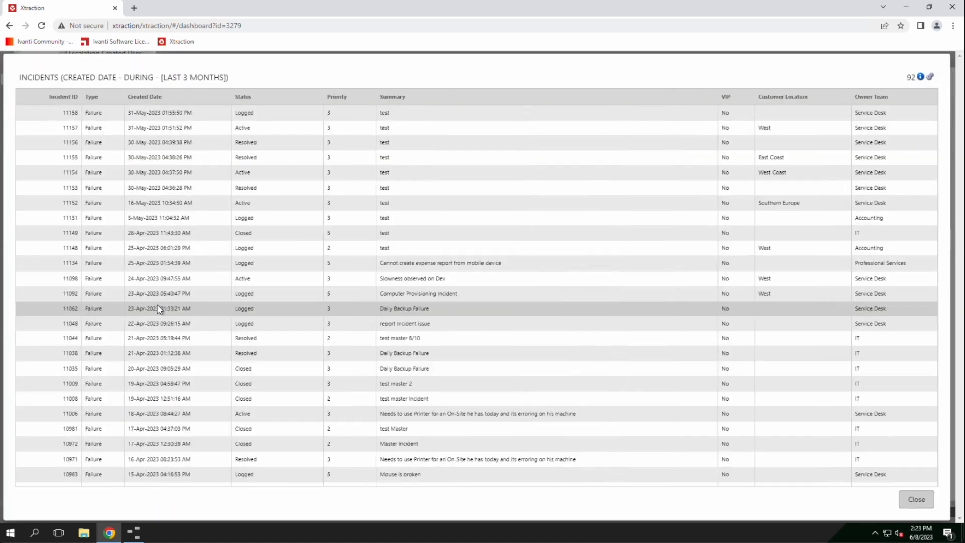
key(Escape)
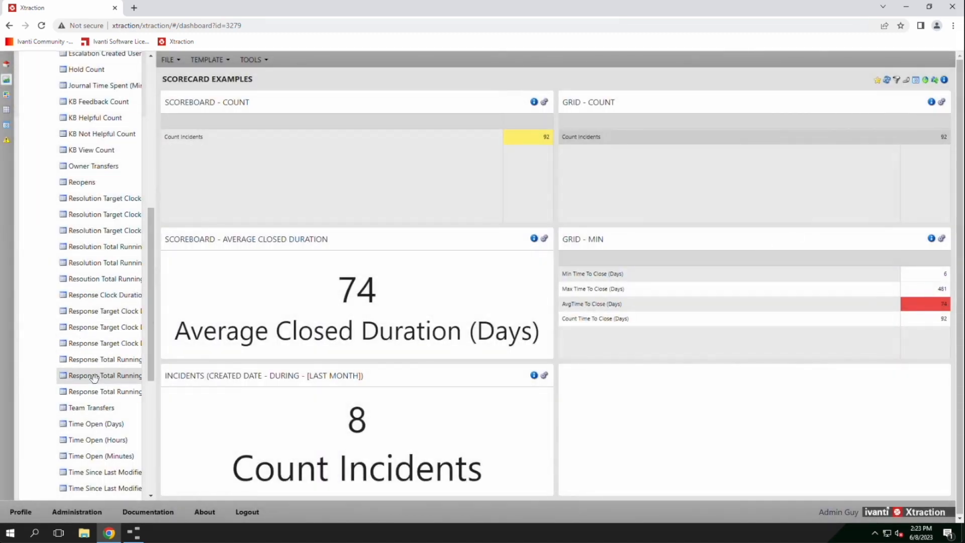
drag(93, 377, 679, 406)
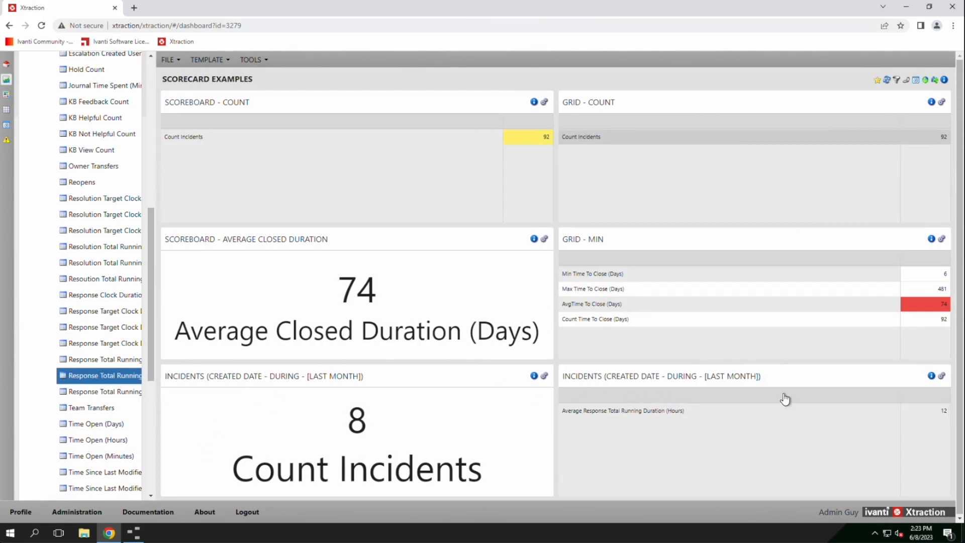
Review the general settings and alert rules of the new average response duration grid and close its settings.
click(938, 377)
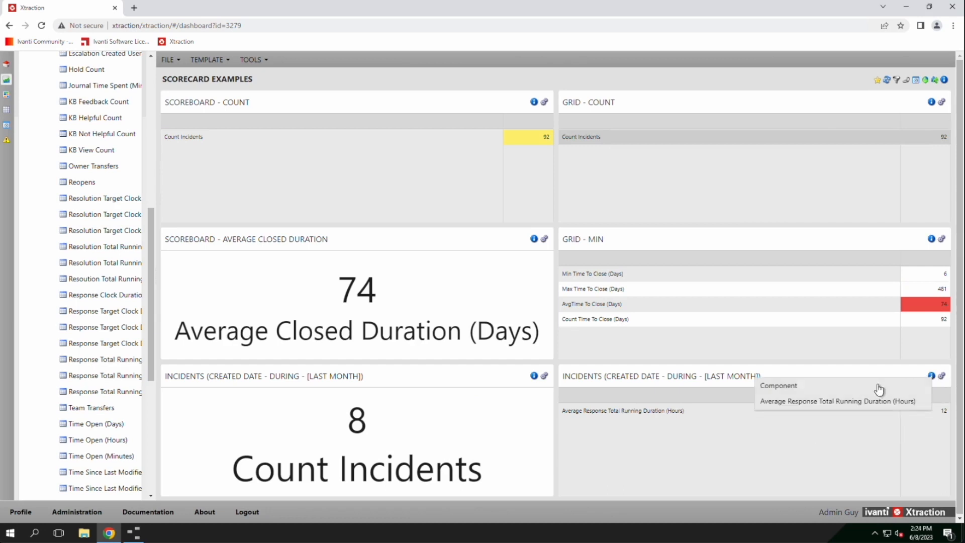
click(861, 391)
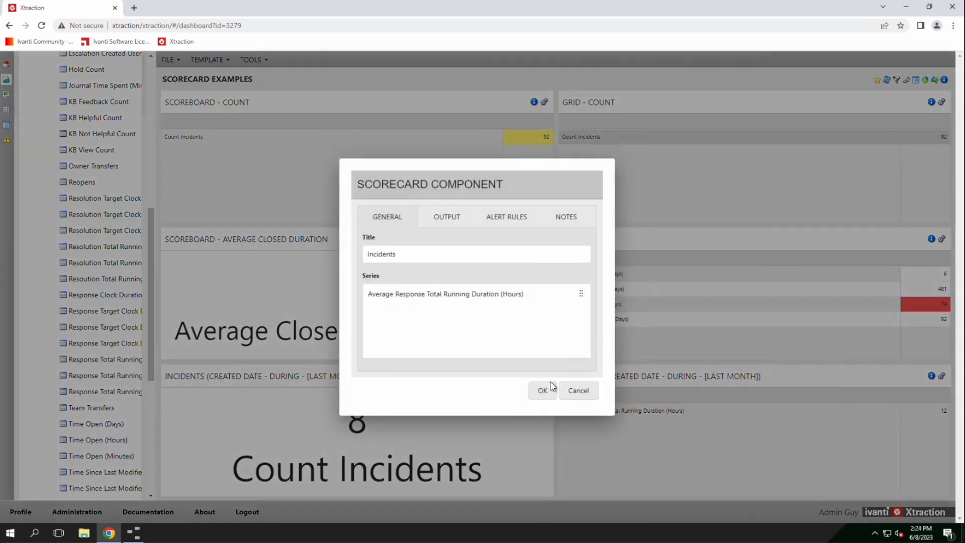
click(487, 296)
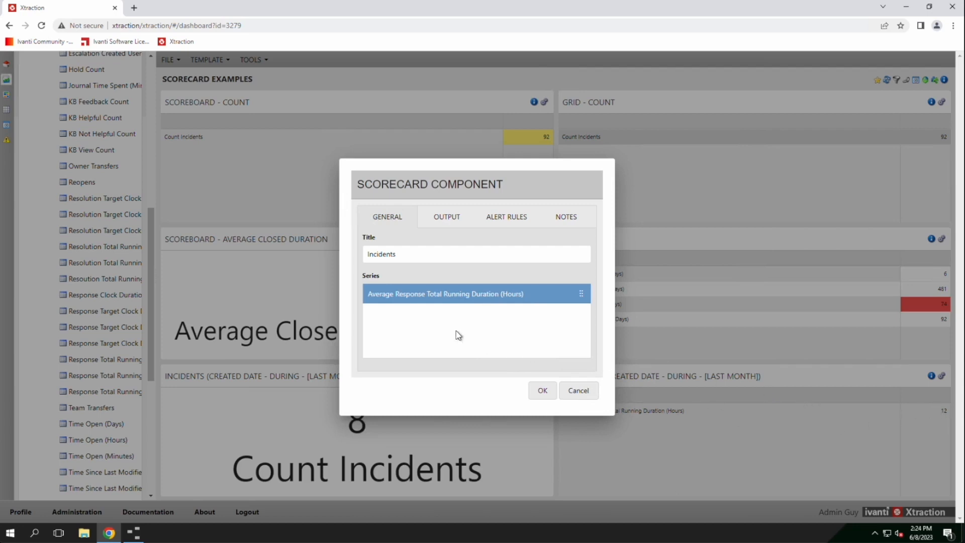
click(497, 222)
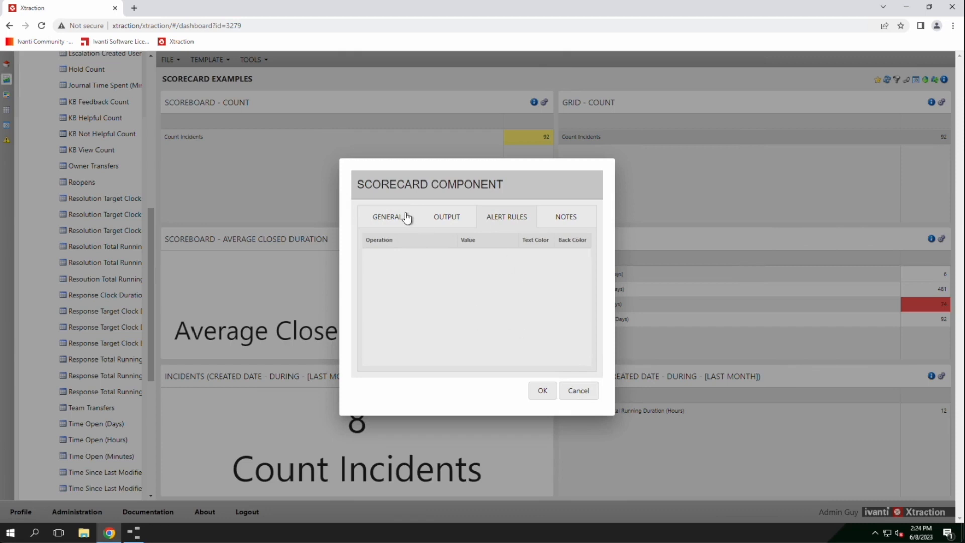
click(382, 221)
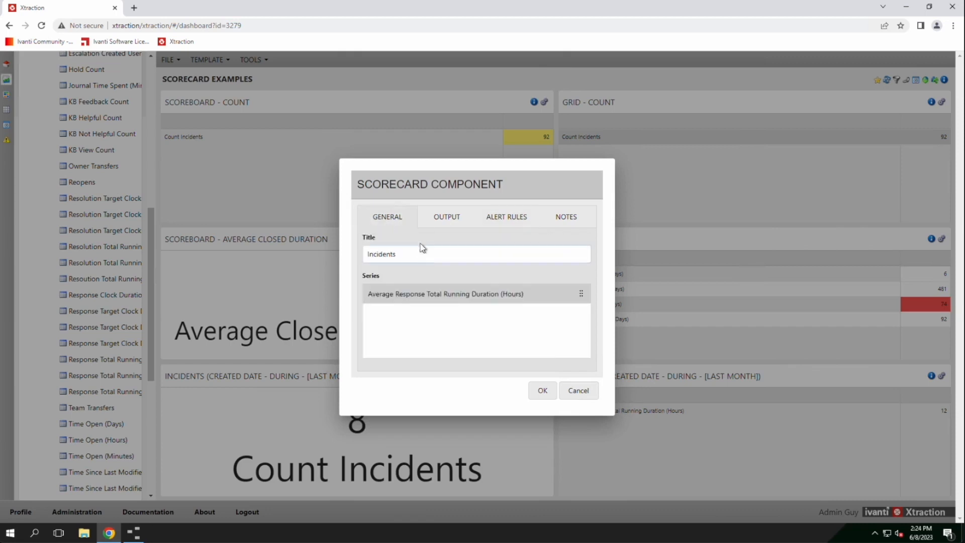
click(542, 390)
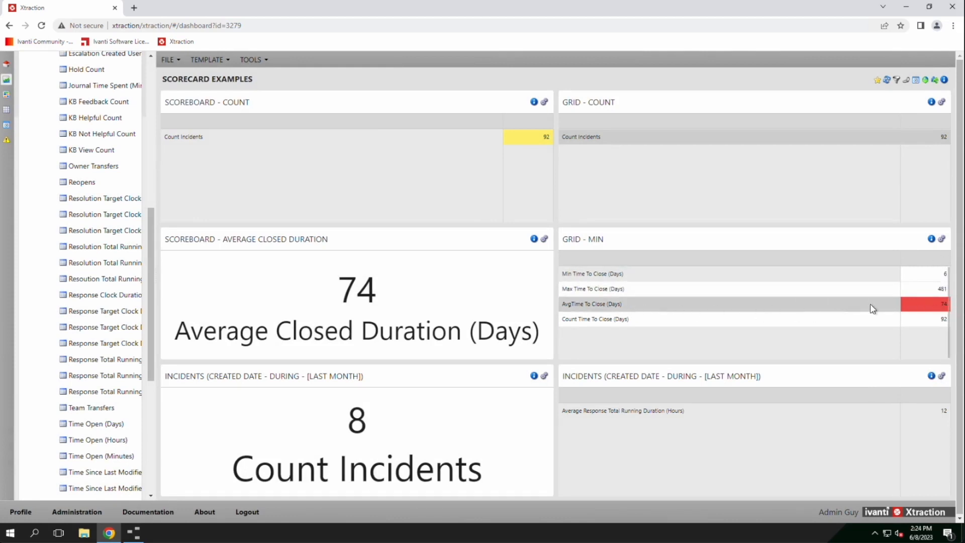
Review the alert rules of the AvgTime To Close (Days) series in Grid - Min and close its settings.
click(933, 243)
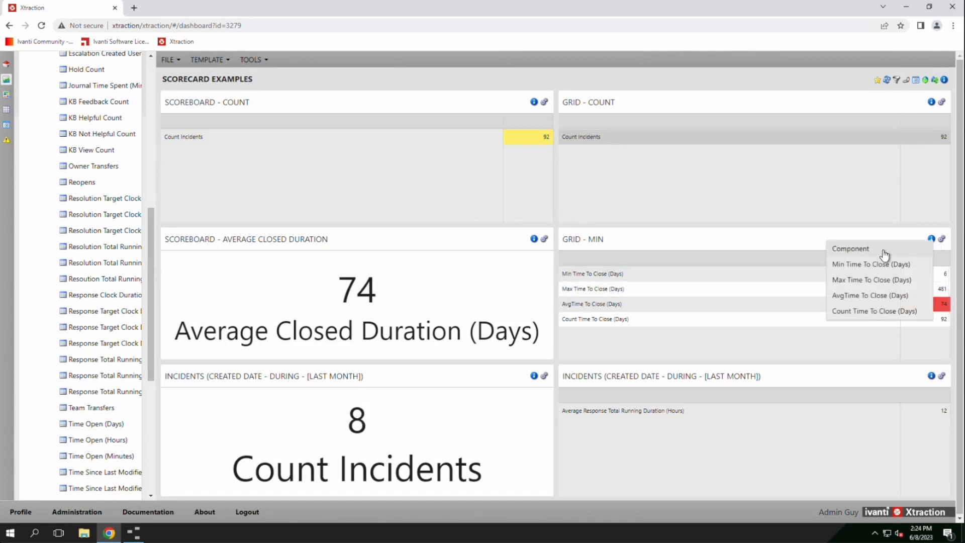
click(884, 251)
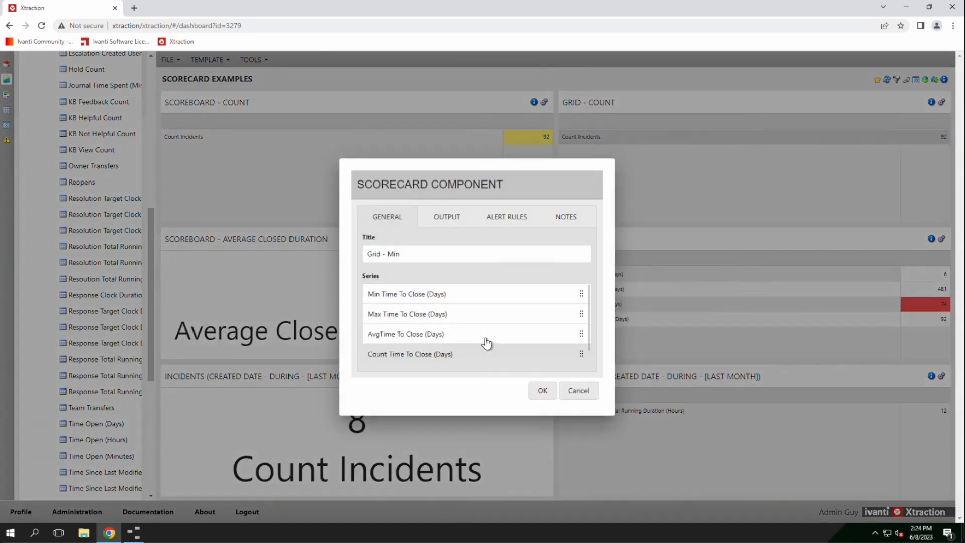
click(483, 342)
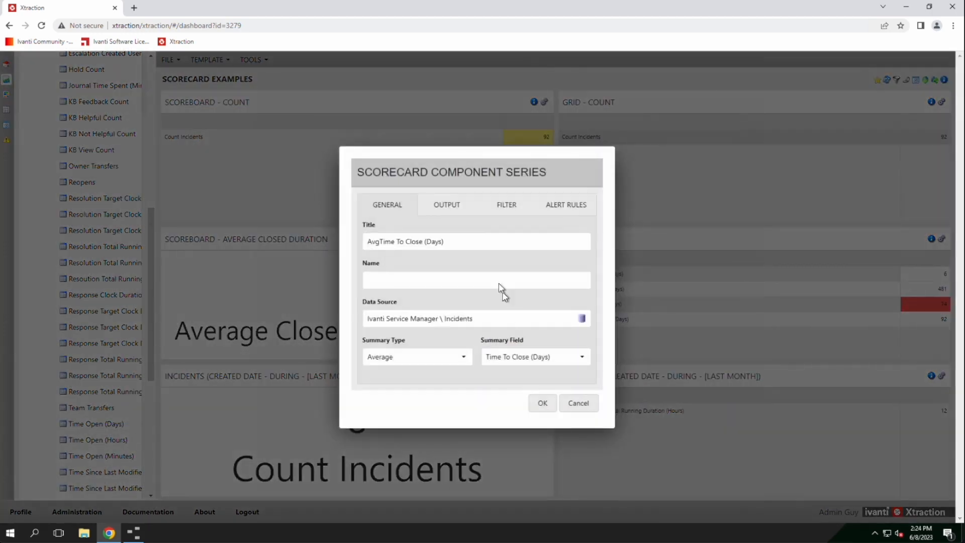
click(559, 206)
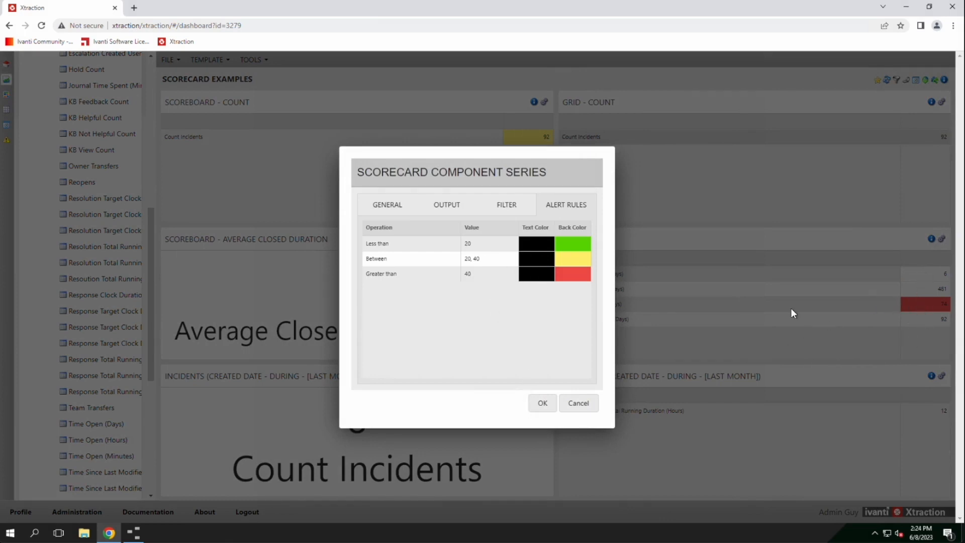
click(540, 404)
click(442, 343)
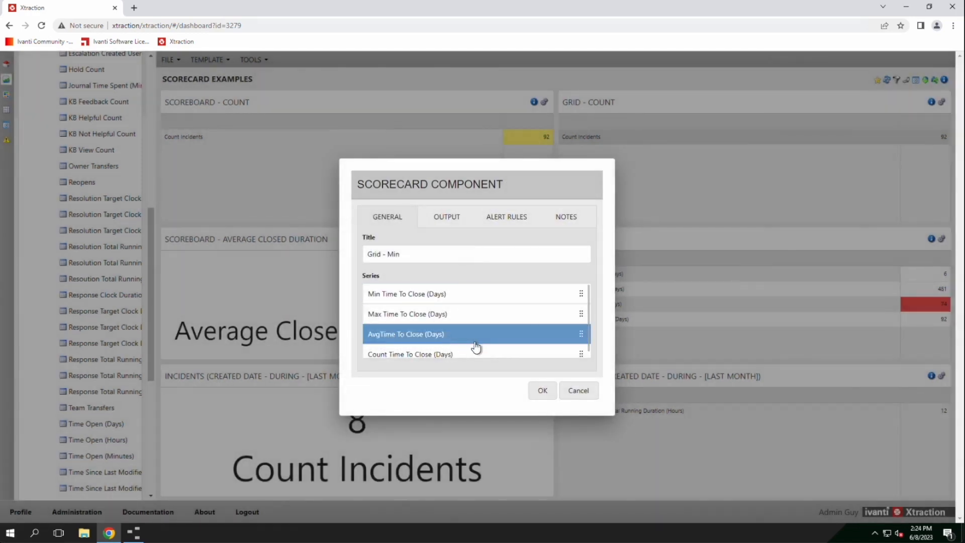
click(548, 393)
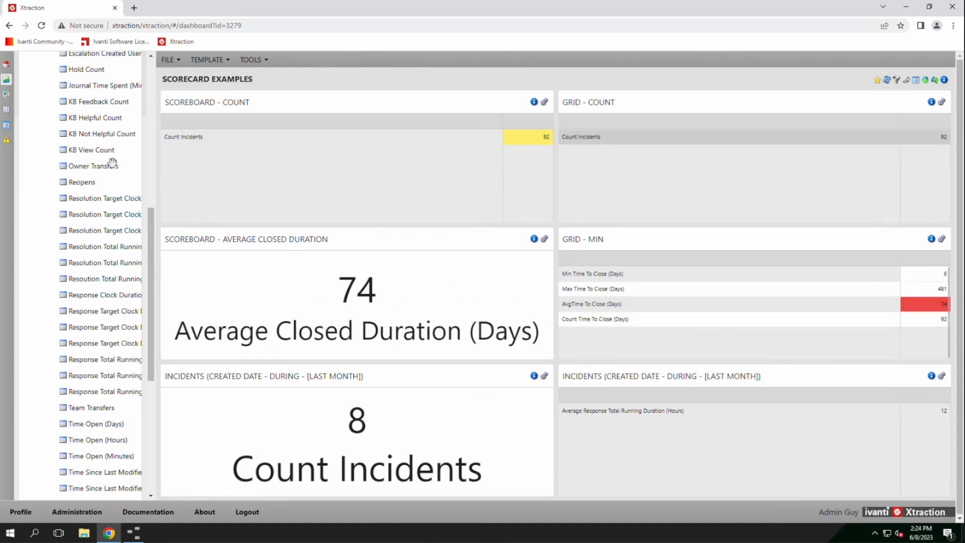
Collapse the Average and Scorecard Components folders in the component tree.
scroll(100, 166, up, 7)
double_click(53, 296)
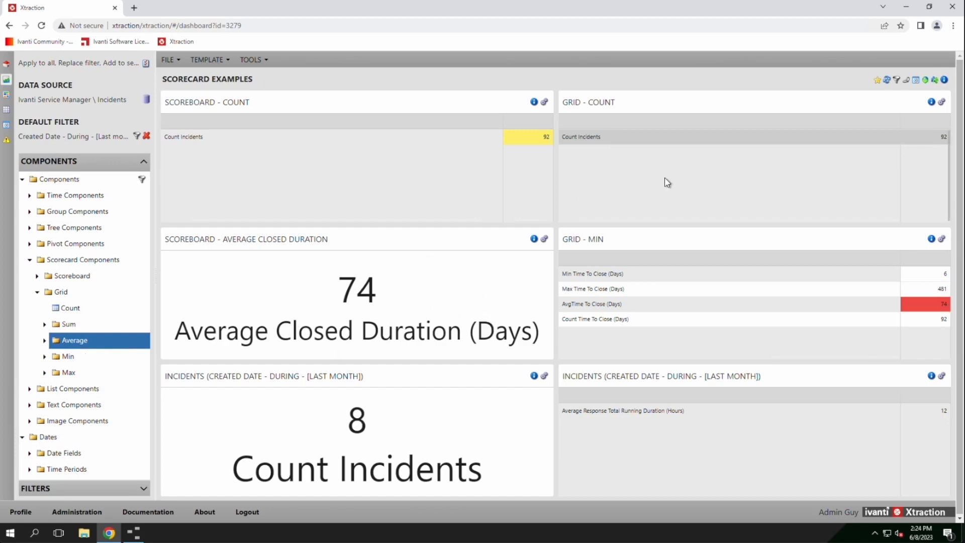
double_click(37, 265)
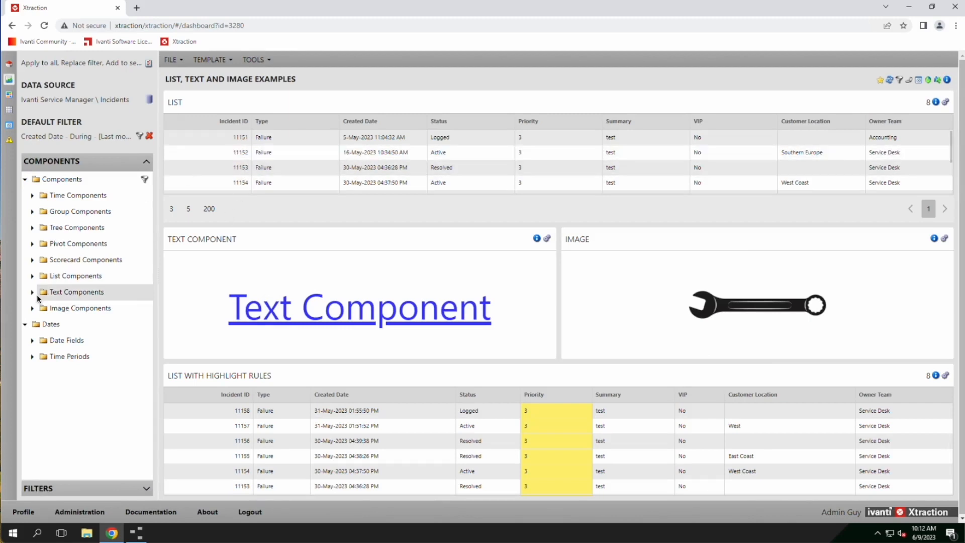
Replace the List with Highlight Rules with a new Record List and show the new list's filter conditions.
click(32, 277)
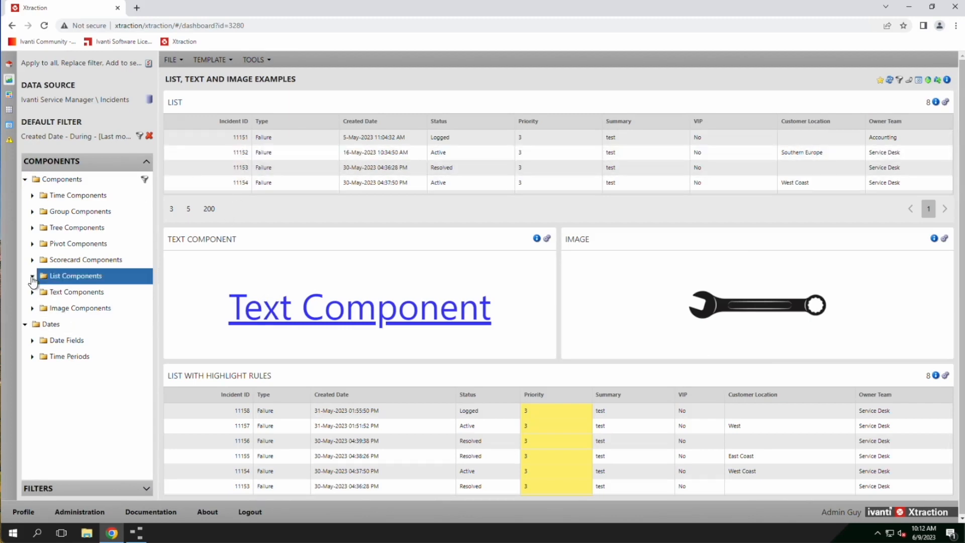
drag(61, 289, 242, 417)
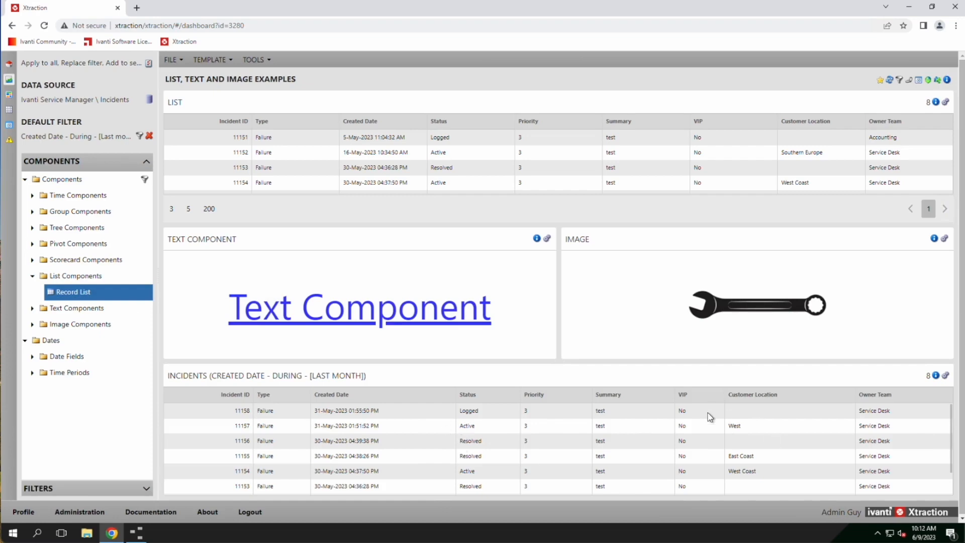
click(936, 376)
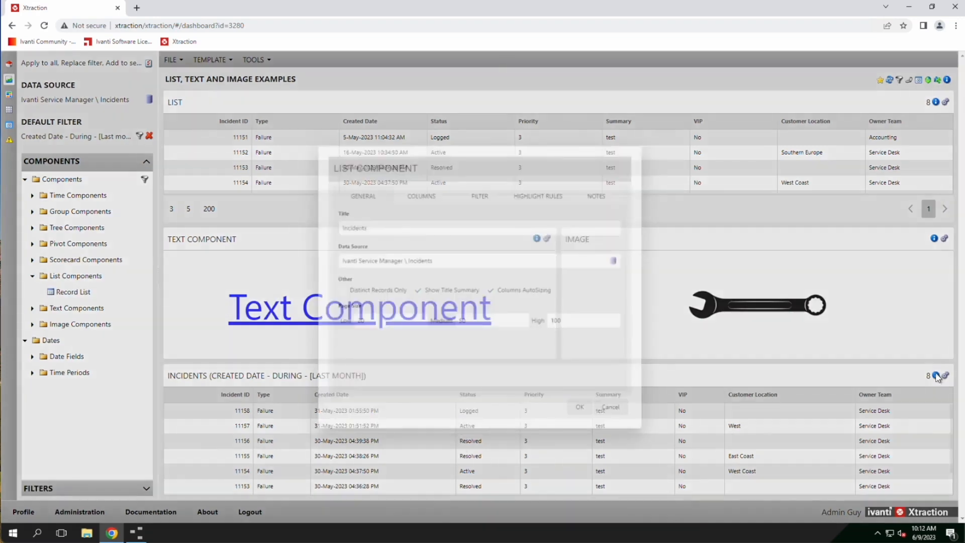
click(479, 181)
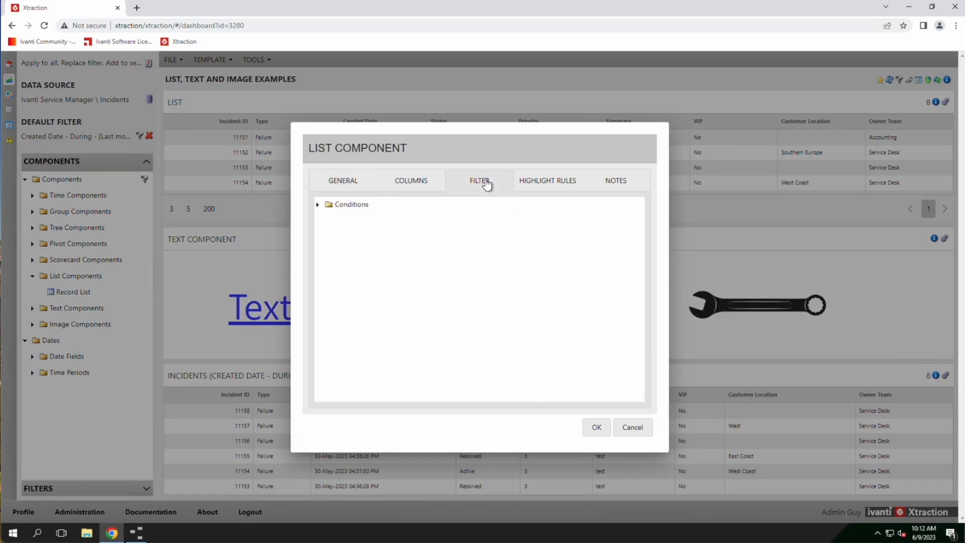
click(318, 207)
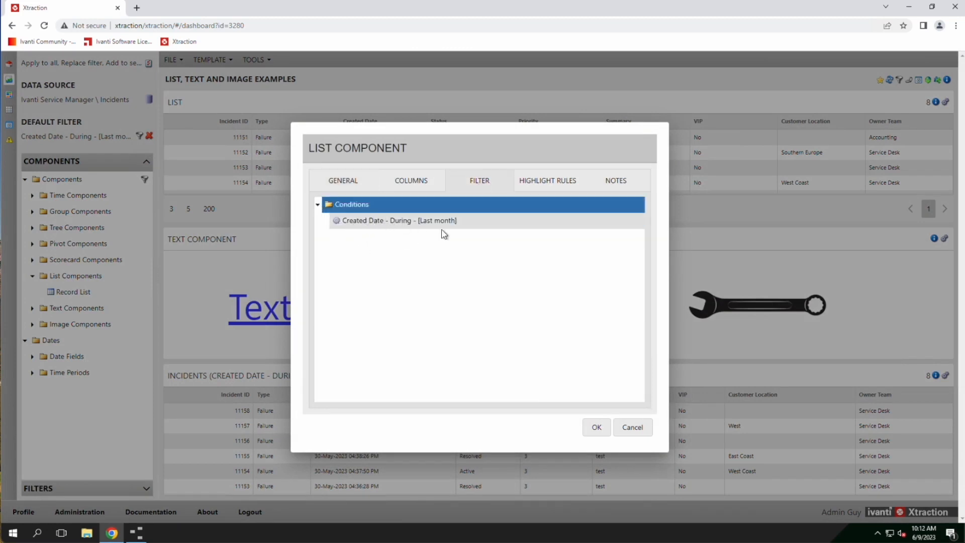
Begin a new filter condition for the list on the Status field with the Equals operation.
right_click(344, 206)
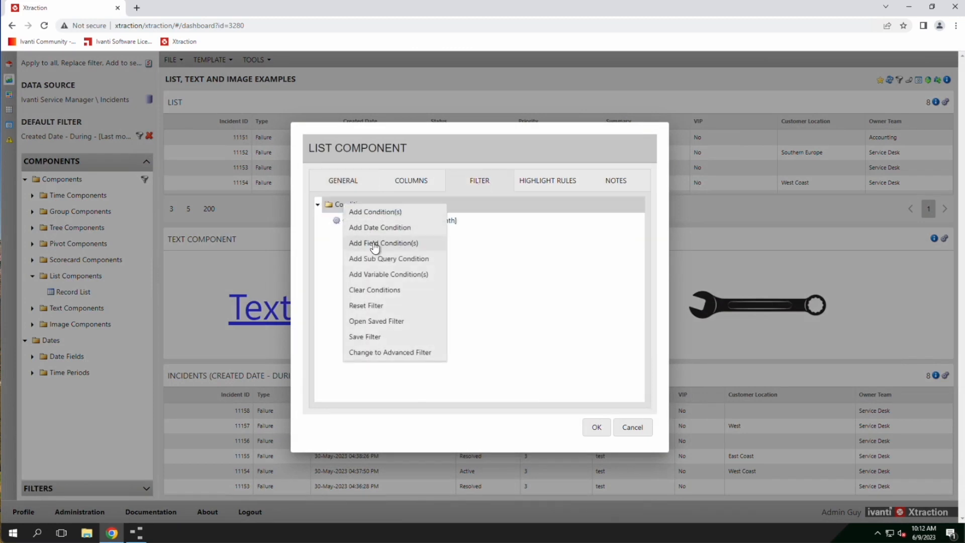
click(370, 217)
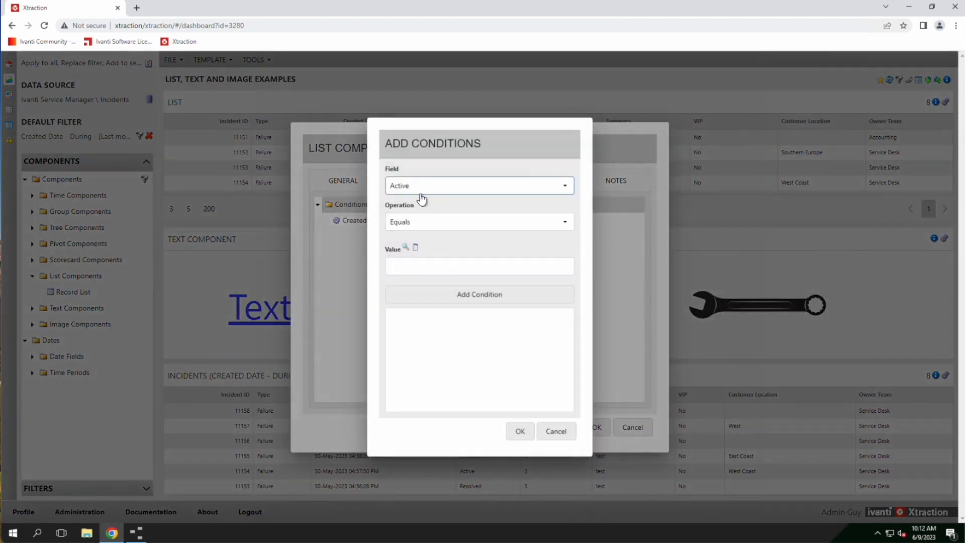
click(416, 190)
text(Service)
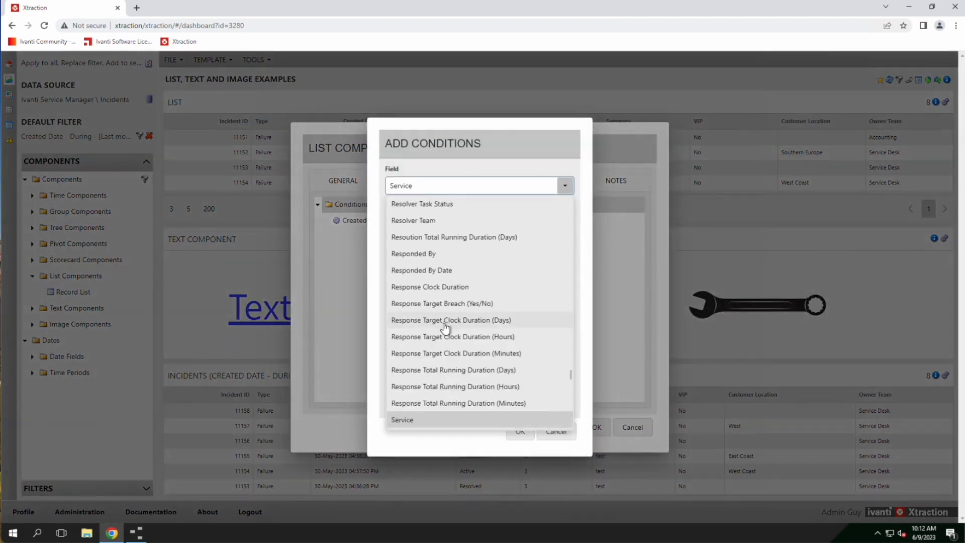
scroll(445, 327, down, 3)
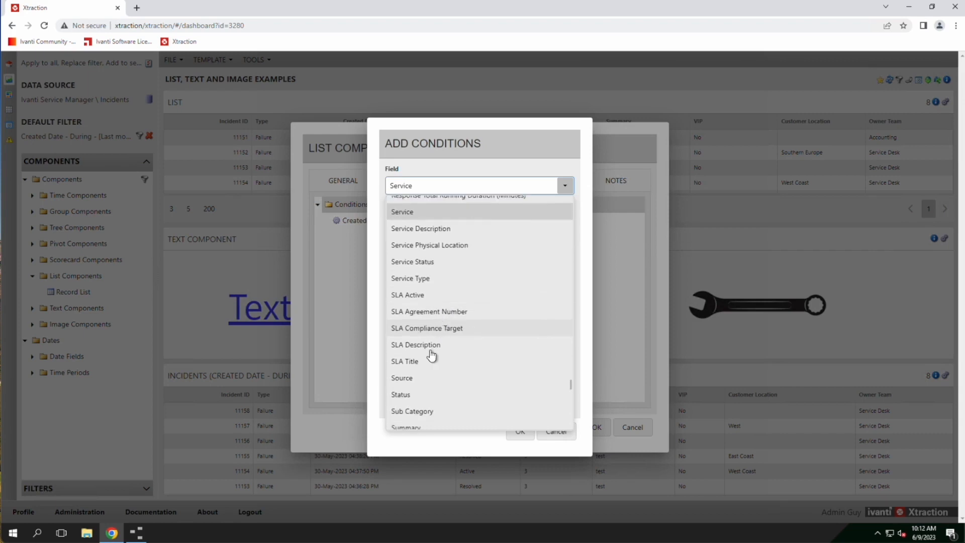
click(406, 397)
click(432, 224)
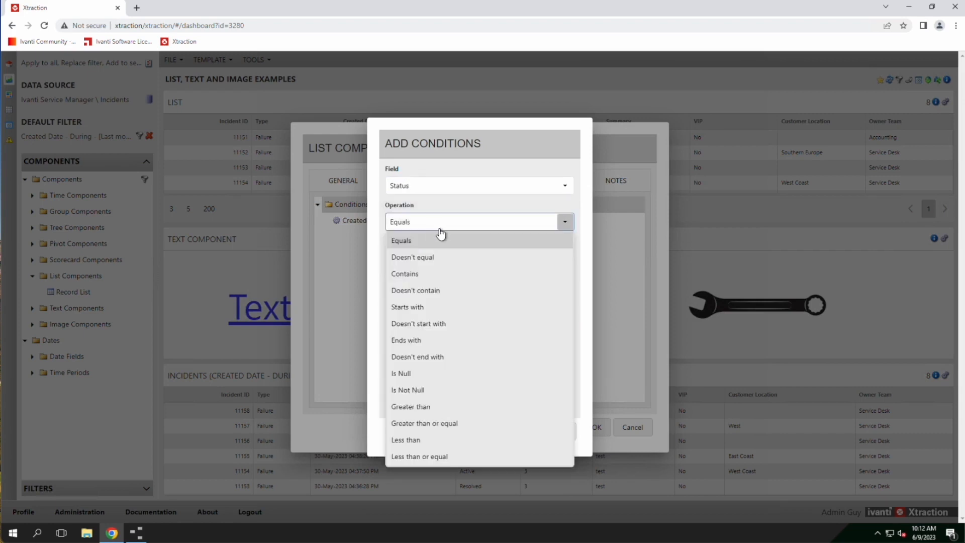
click(409, 242)
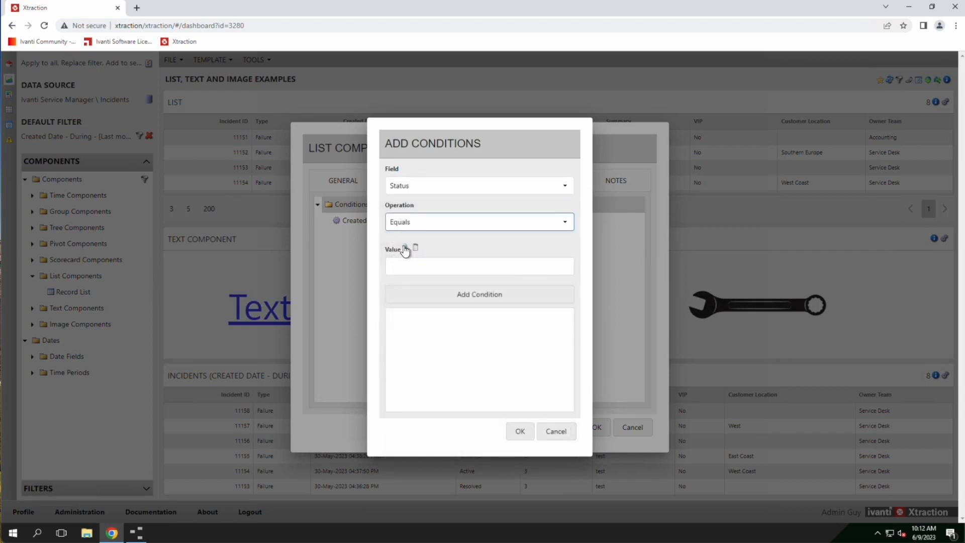
Look up the status values, add Active and Logged as conditions, and apply the filter to the list.
click(406, 247)
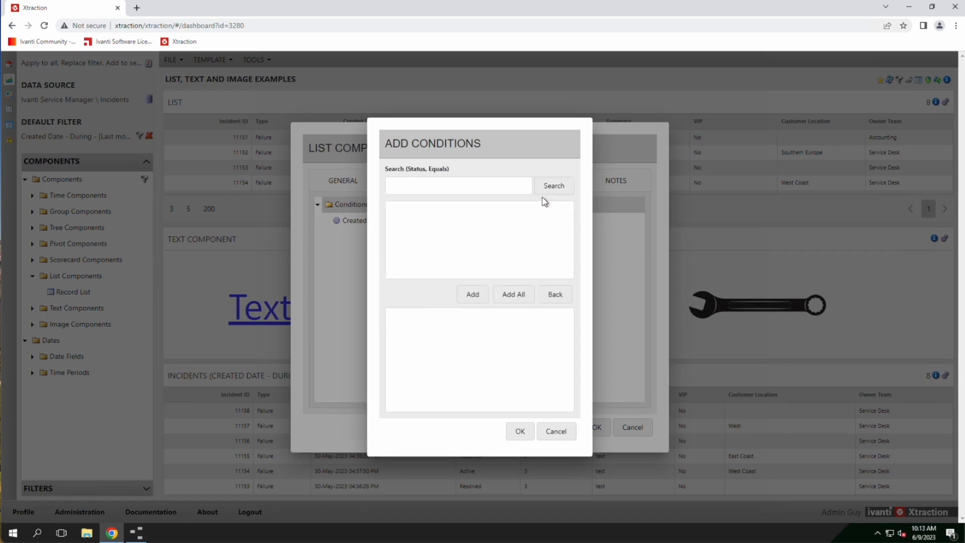
click(553, 186)
click(446, 212)
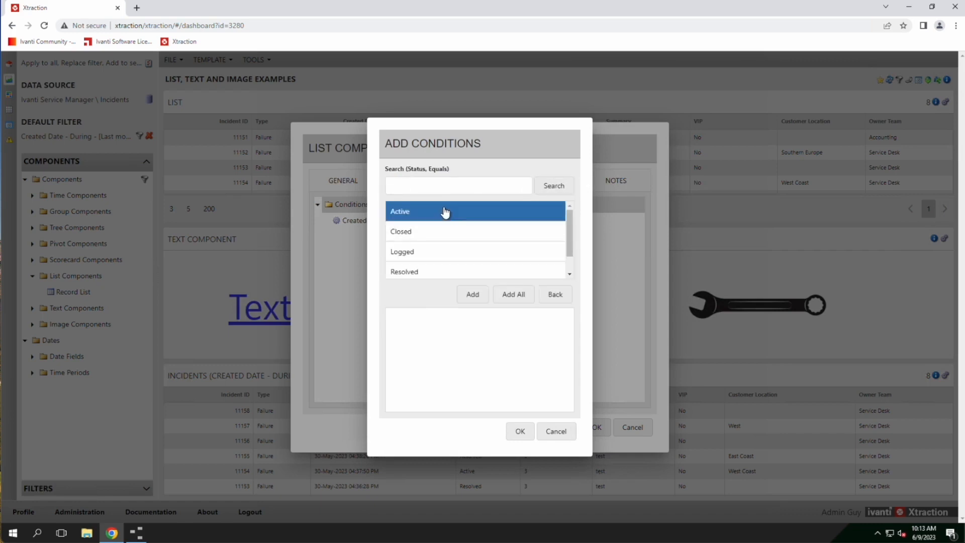
click(438, 254)
double_click(424, 212)
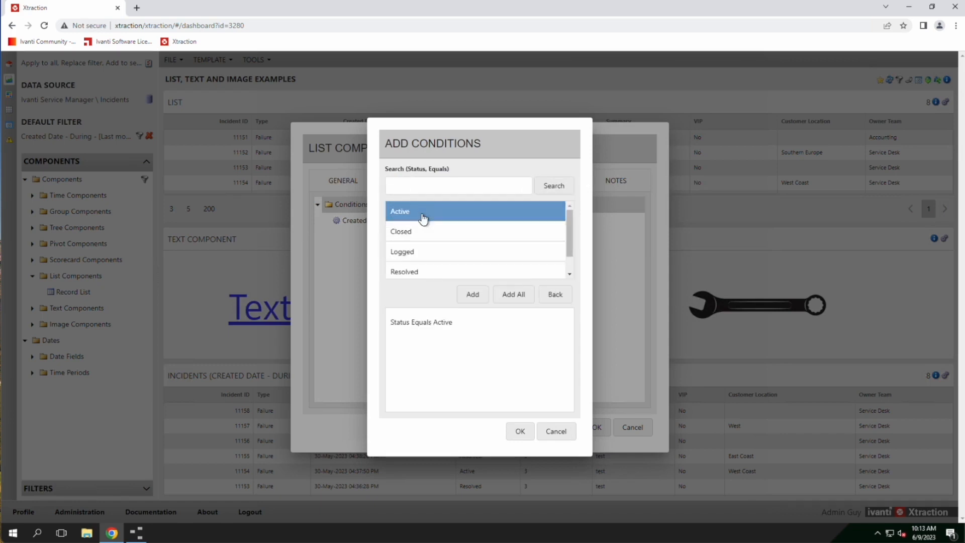
double_click(420, 253)
scroll(543, 253, down, 1)
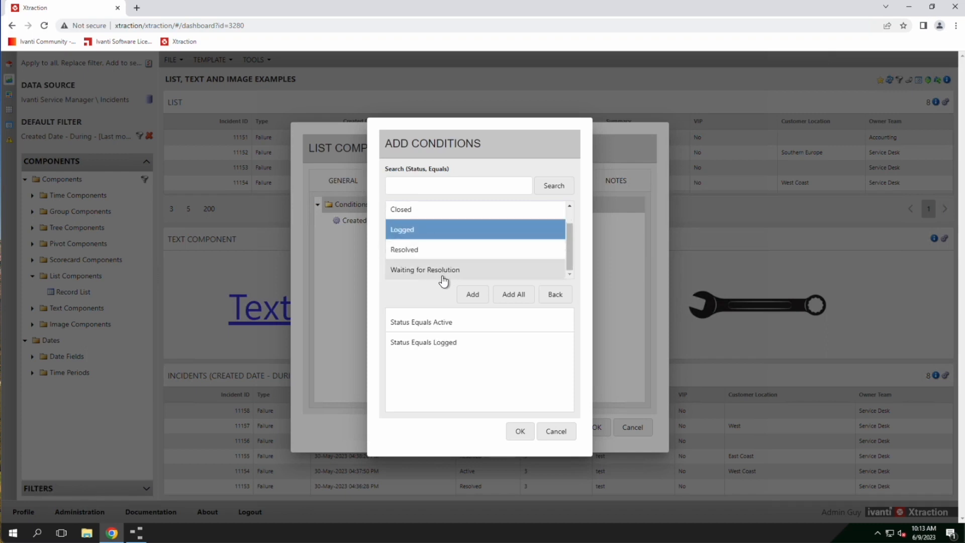
scroll(435, 252, up, 1)
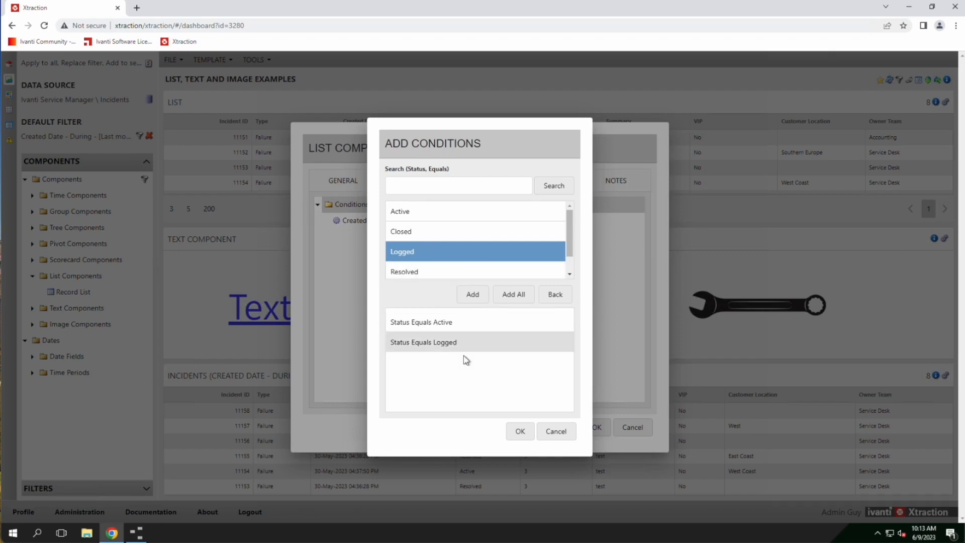
click(519, 431)
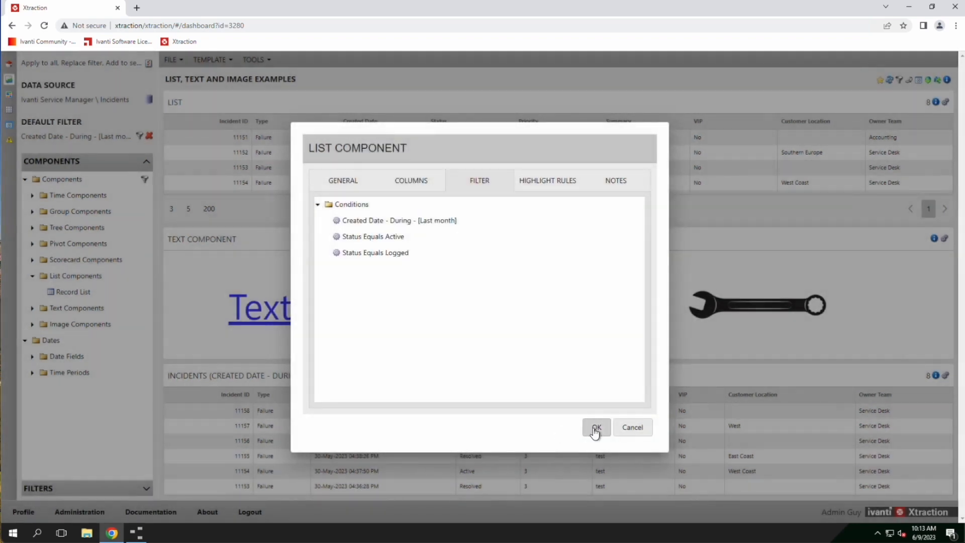
click(594, 427)
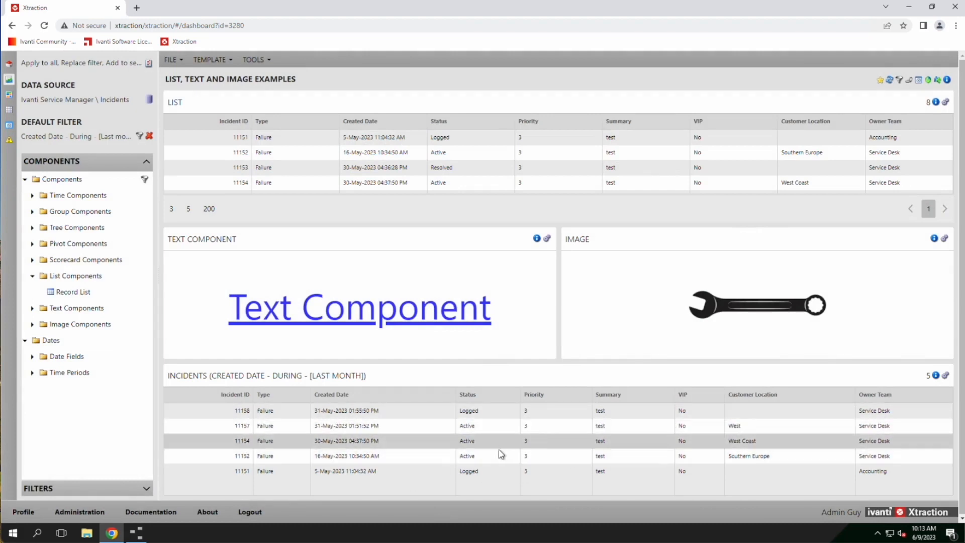
Close the incident list's settings without changes and reopen the saved List, Text and Image Examples dashboard.
click(930, 378)
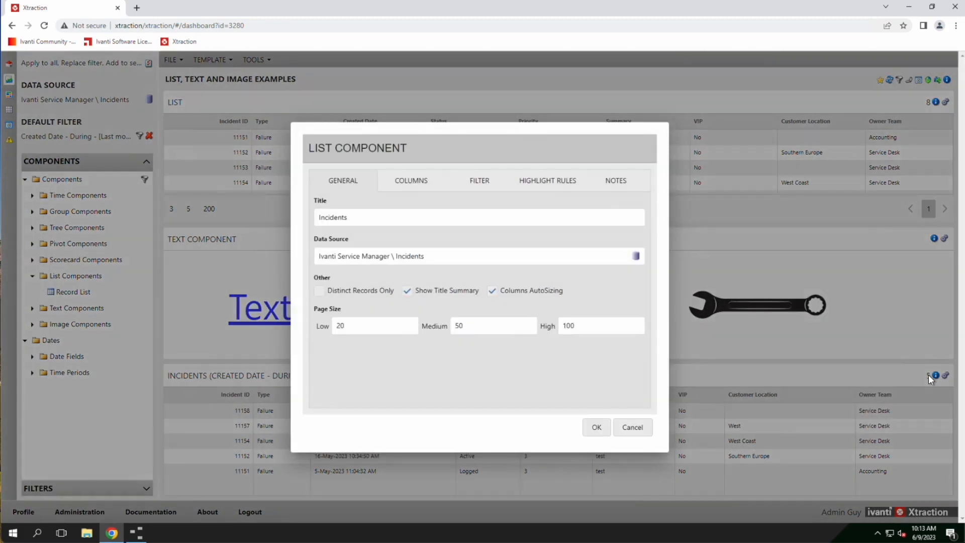
click(638, 427)
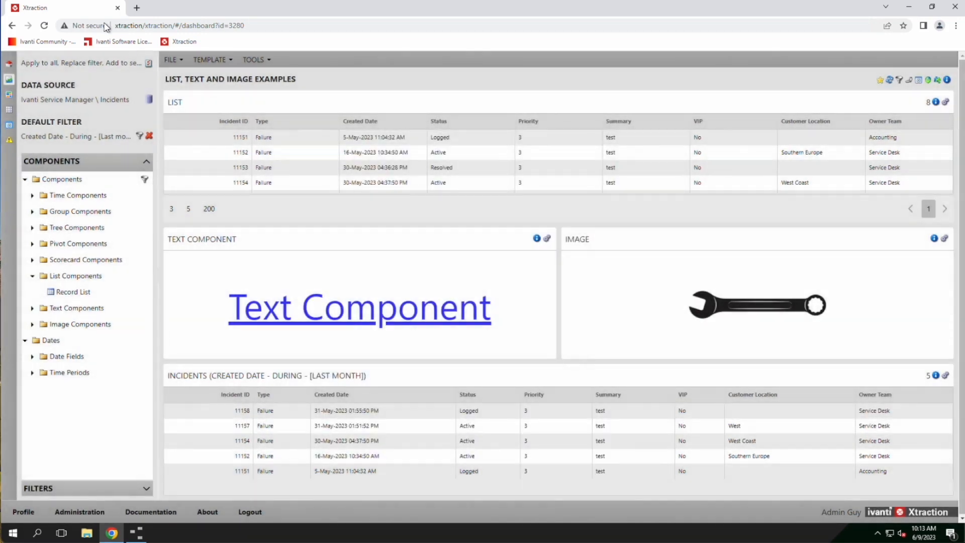
click(174, 61)
click(170, 96)
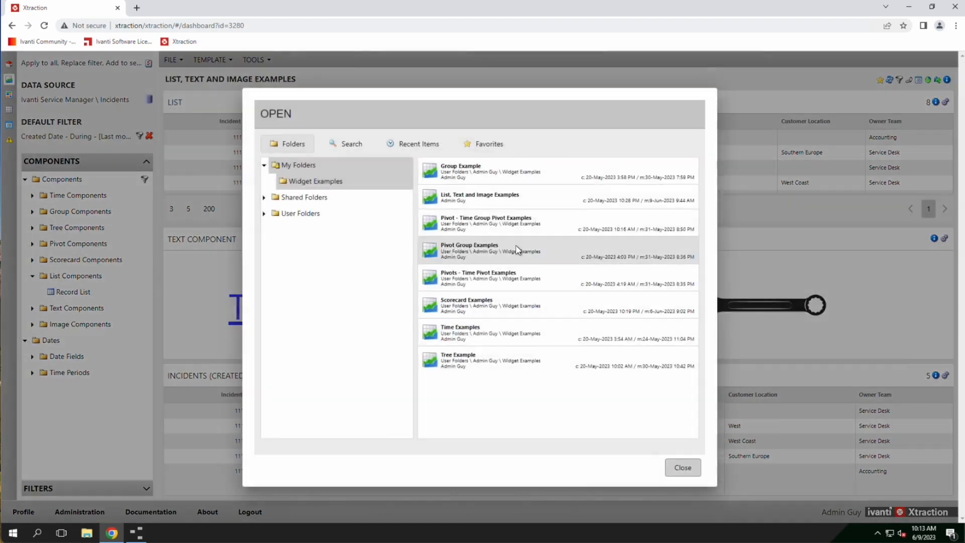
double_click(488, 199)
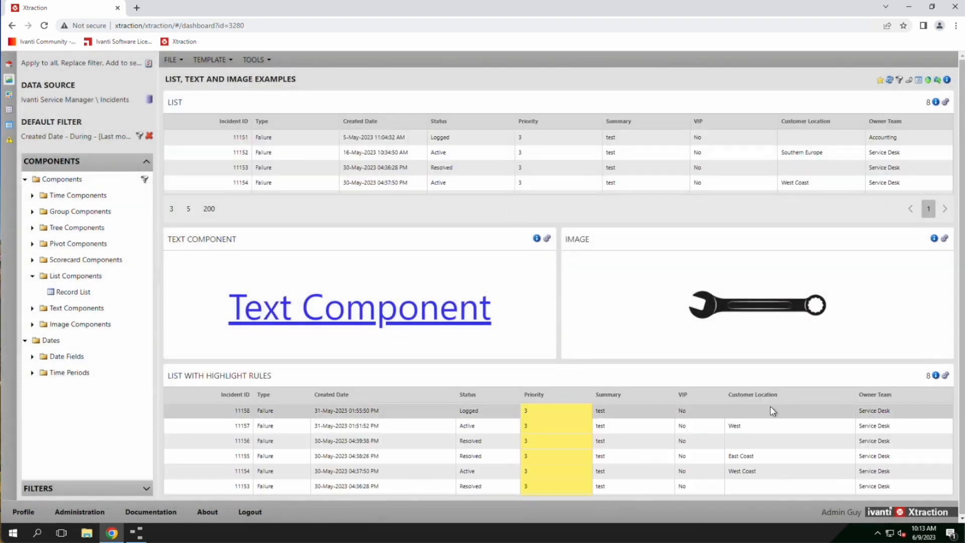
Edit the columns of the List with Highlight Rules and add Description to the selected columns.
click(937, 376)
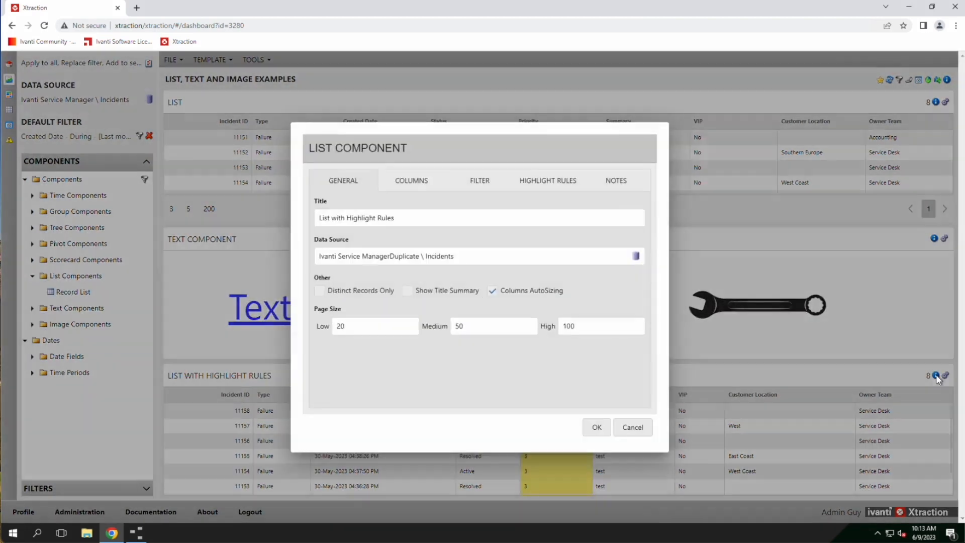
click(402, 188)
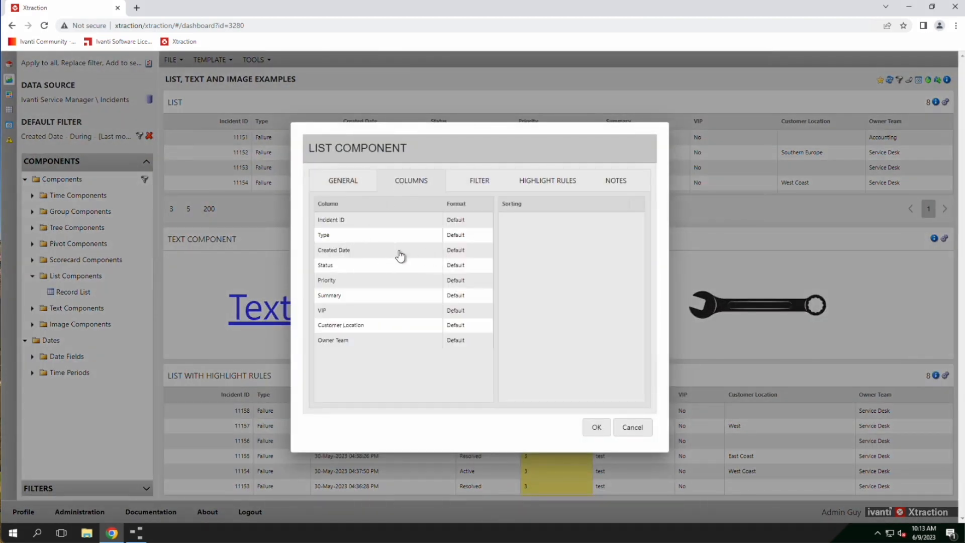
right_click(331, 238)
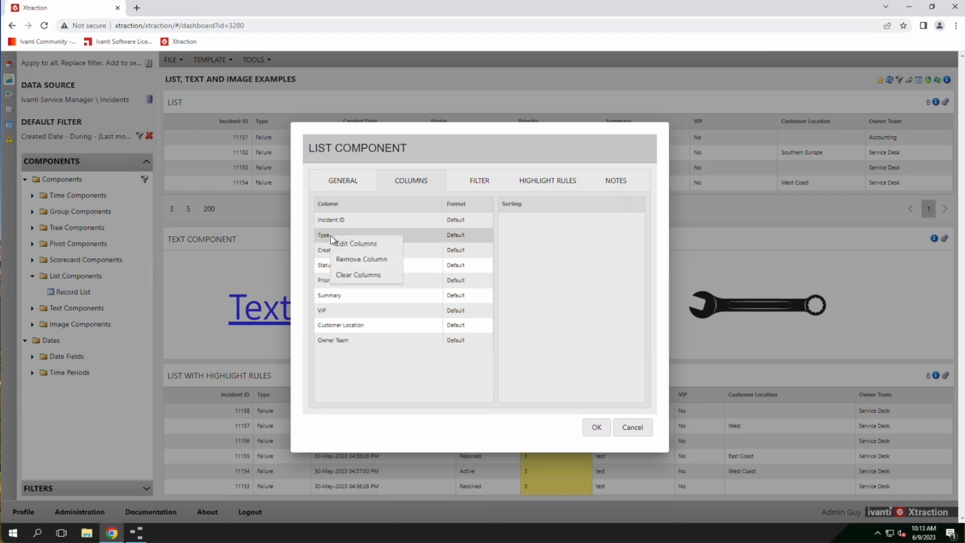
click(360, 245)
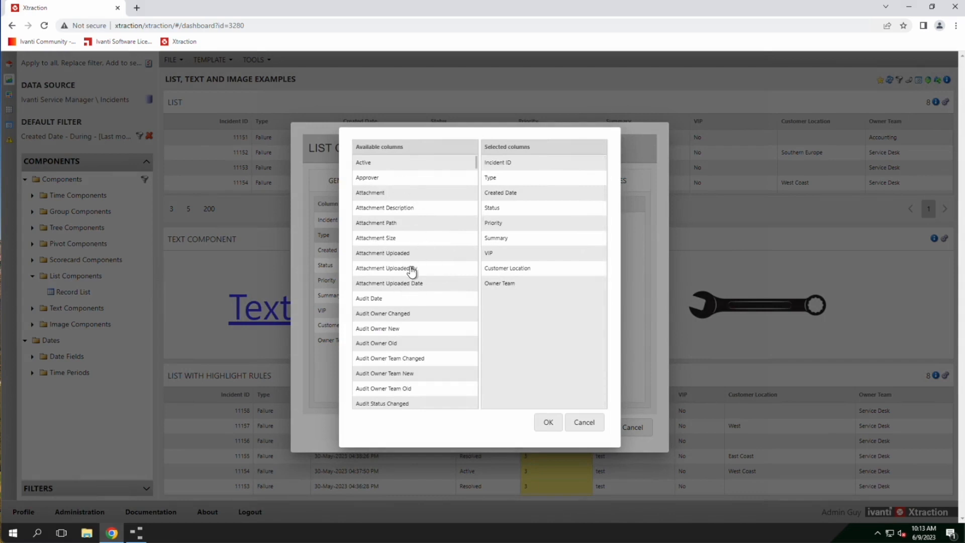
scroll(420, 262, down, 10)
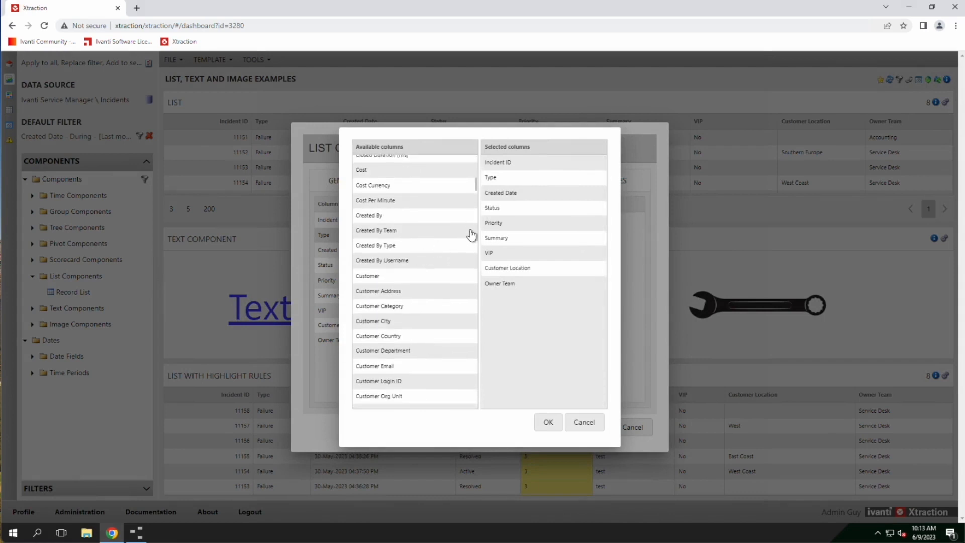
scroll(435, 266, down, 5)
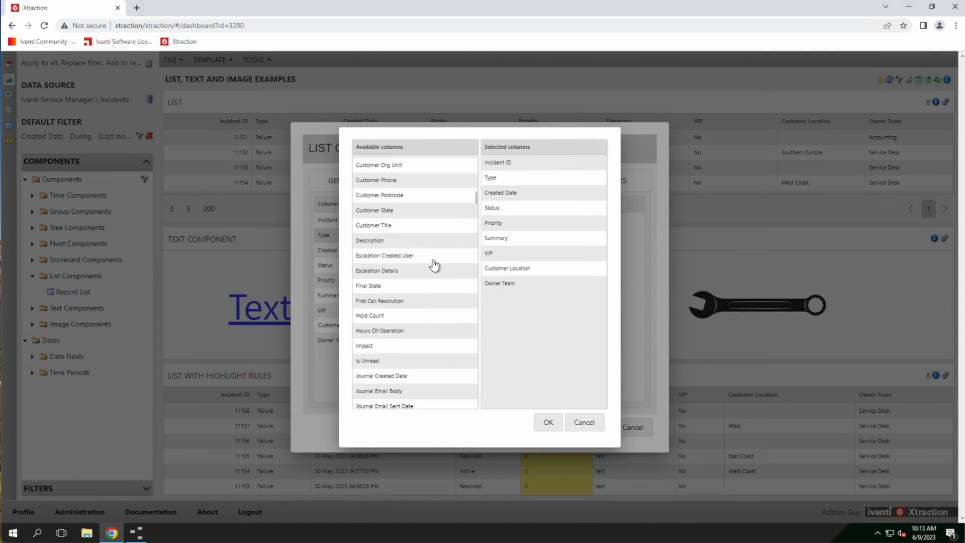
scroll(435, 265, down, 3)
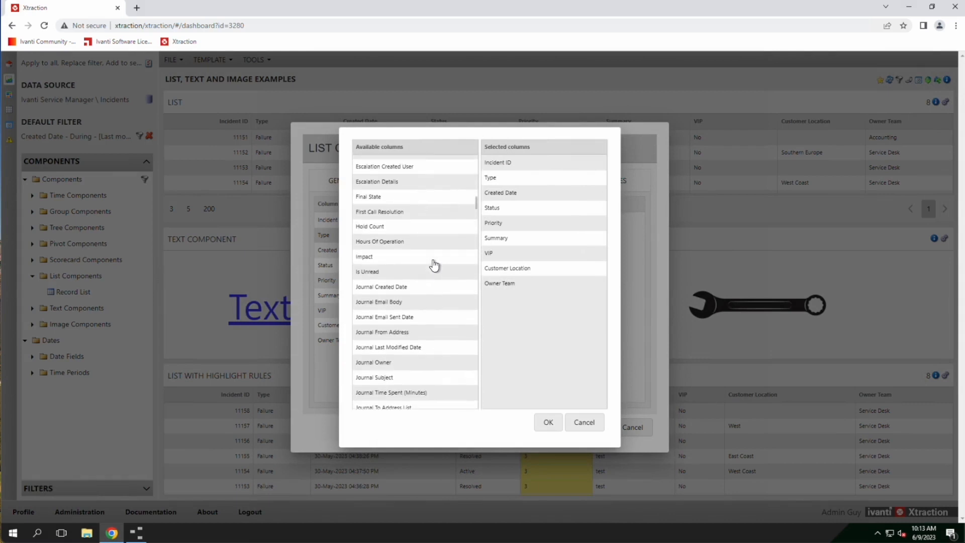
scroll(435, 265, up, 3)
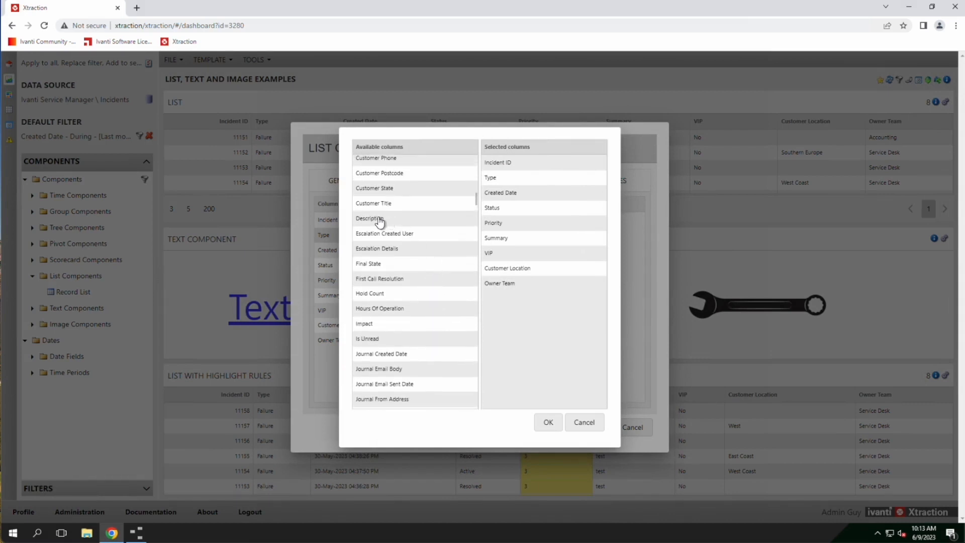
drag(380, 221, 547, 321)
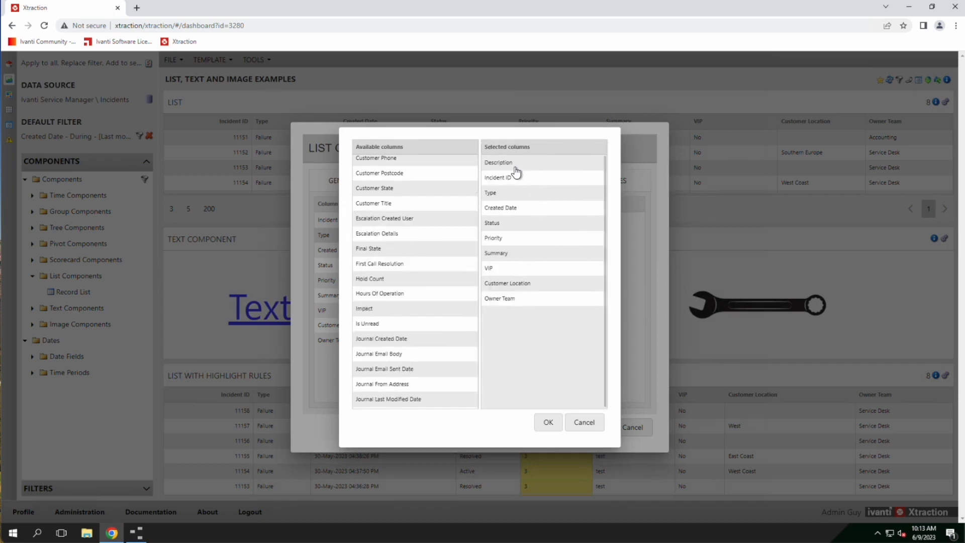
Move Description to the end of the selected columns, after Owner Team, and apply the column changes to the list.
drag(512, 165, 516, 308)
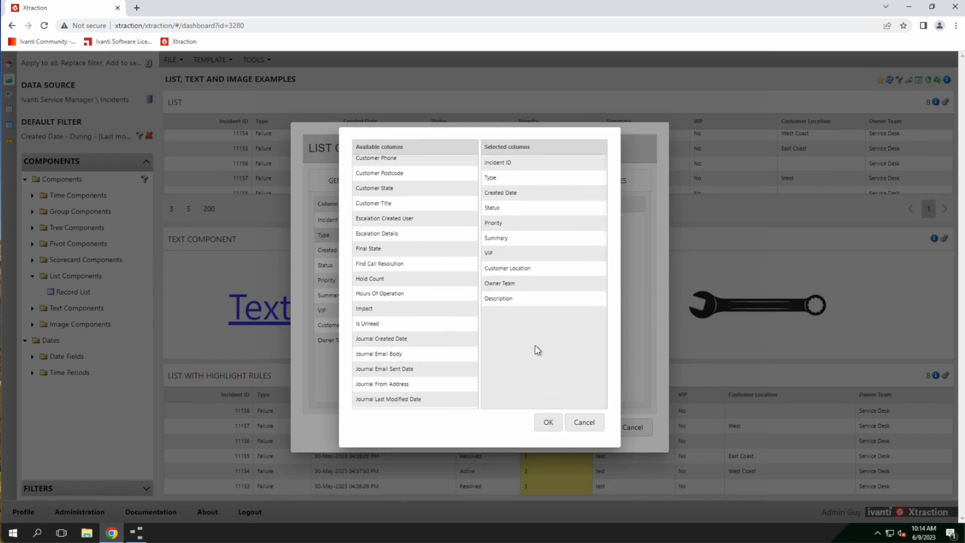
click(548, 423)
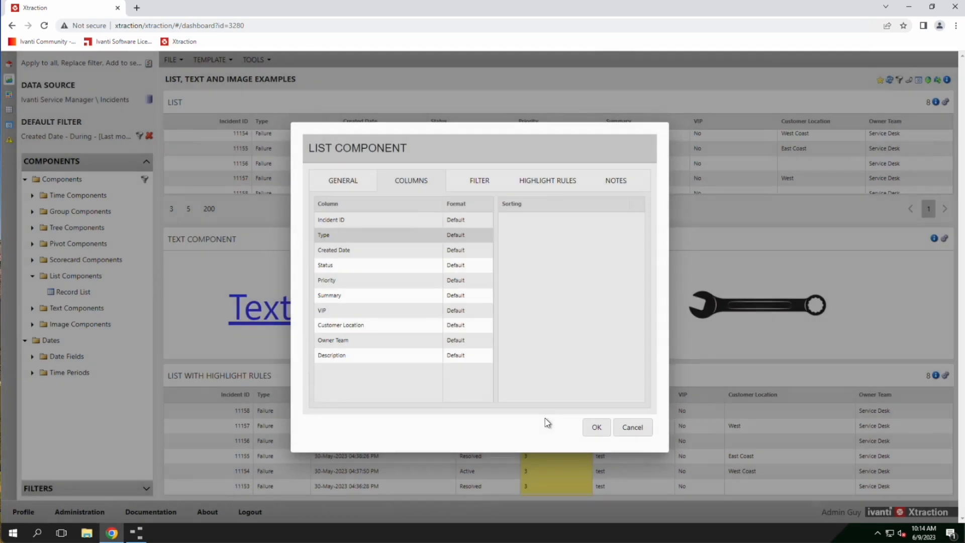
click(595, 427)
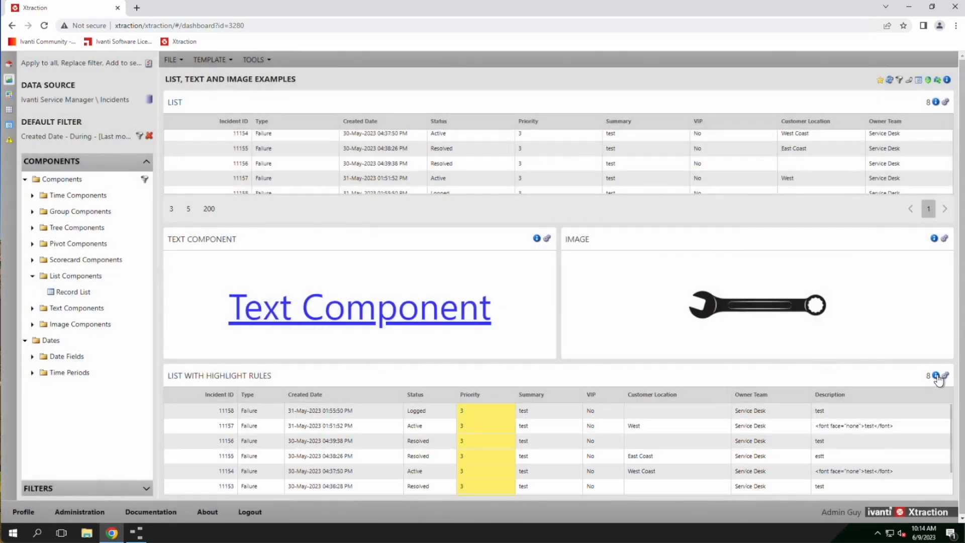
Reopen the column settings of the List with Highlight Rules and review the format options for Incident ID without changing them.
click(937, 378)
click(409, 186)
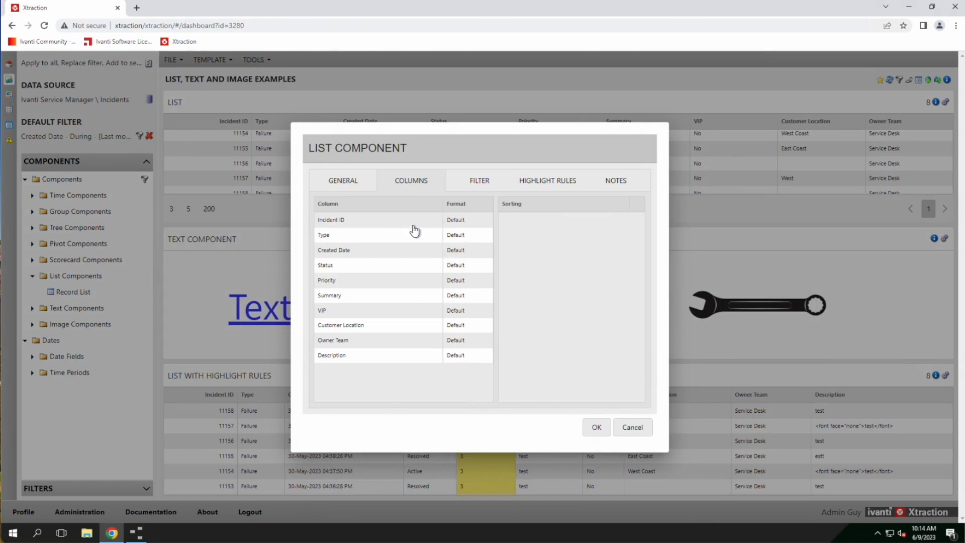
click(458, 220)
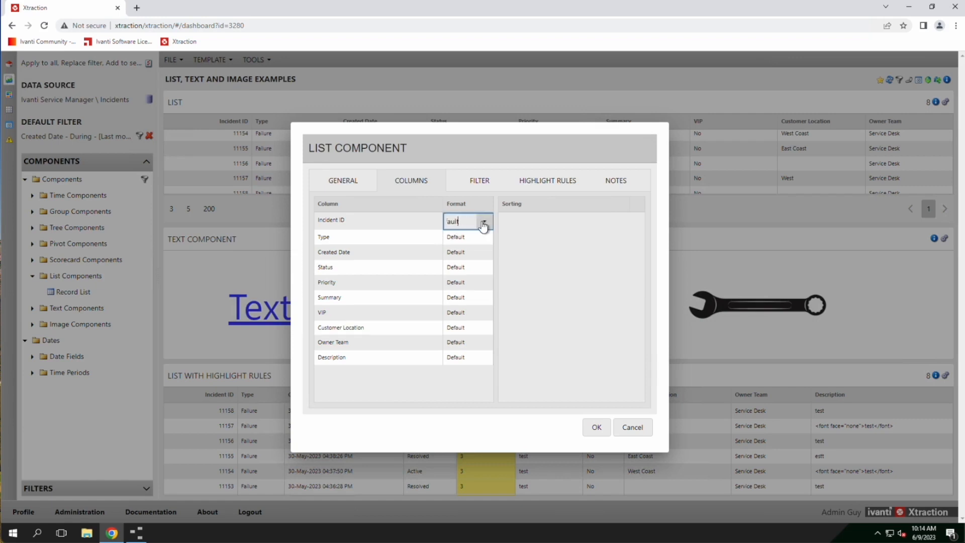
click(483, 224)
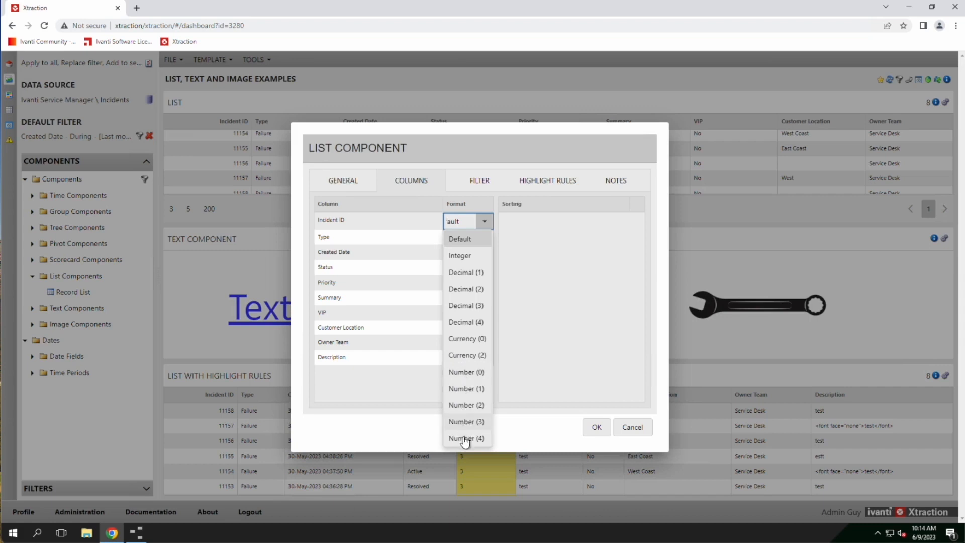
click(563, 384)
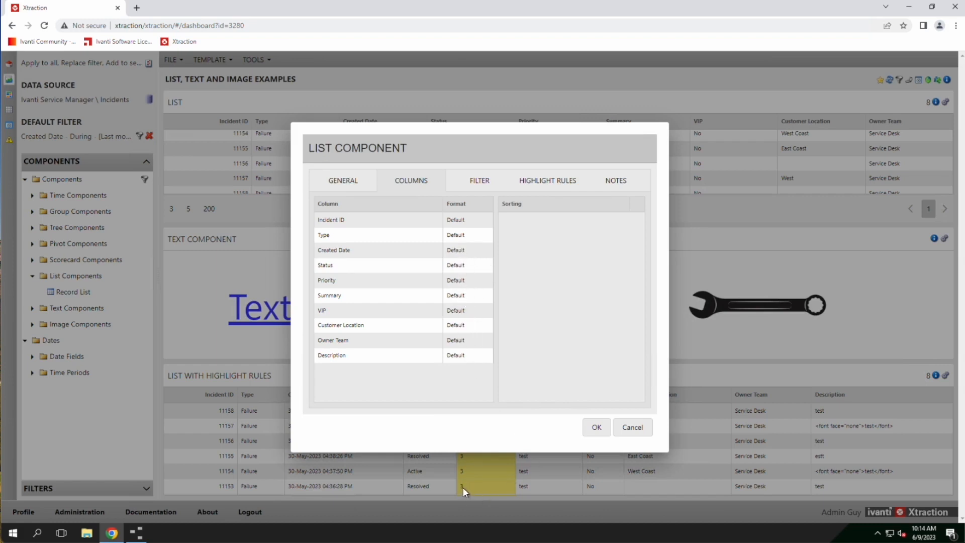
Turn on Show Title Summary for the List with Highlight Rules and apply it.
click(364, 182)
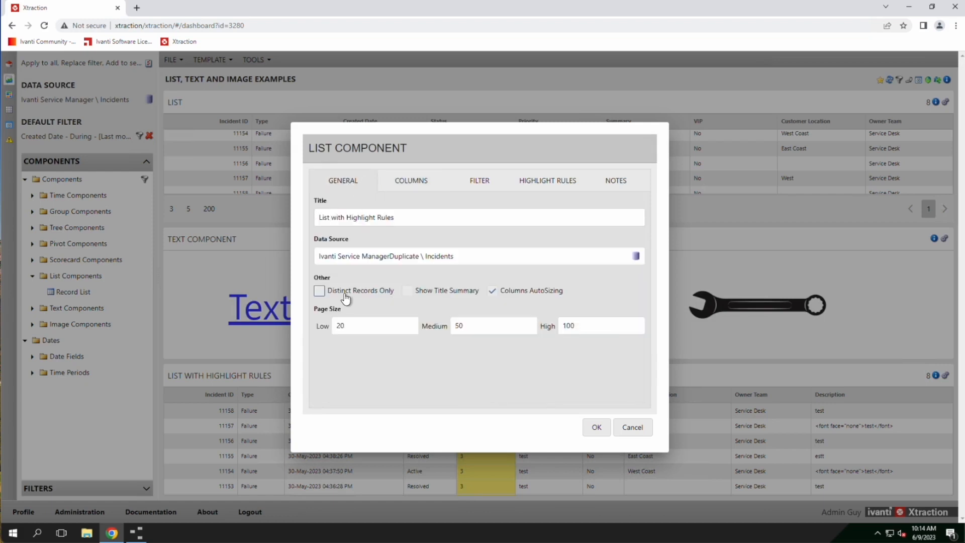
drag(415, 217, 326, 218)
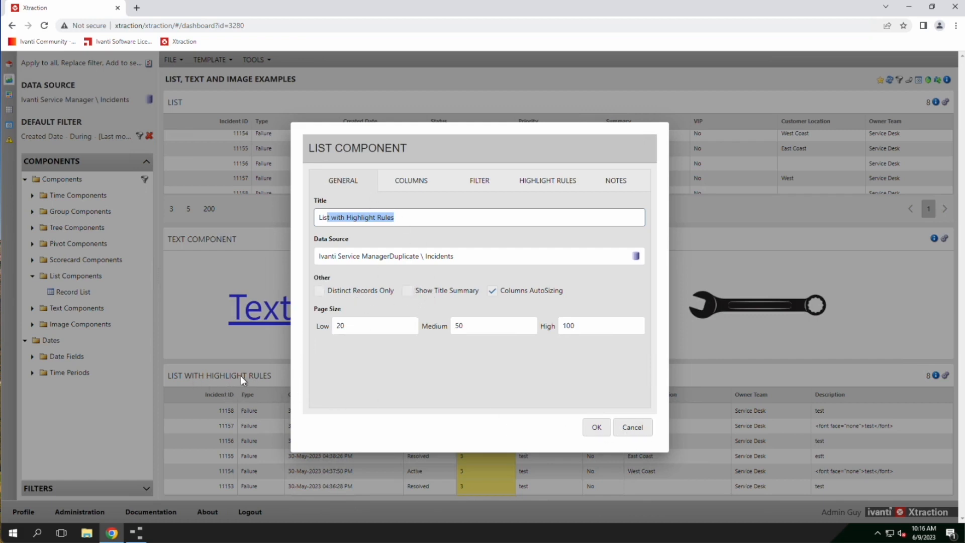
click(407, 291)
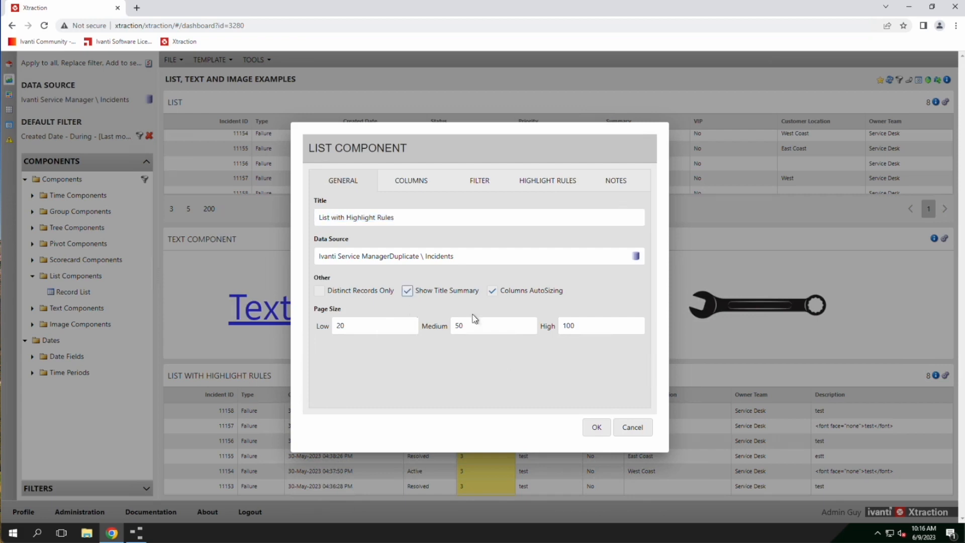
click(591, 429)
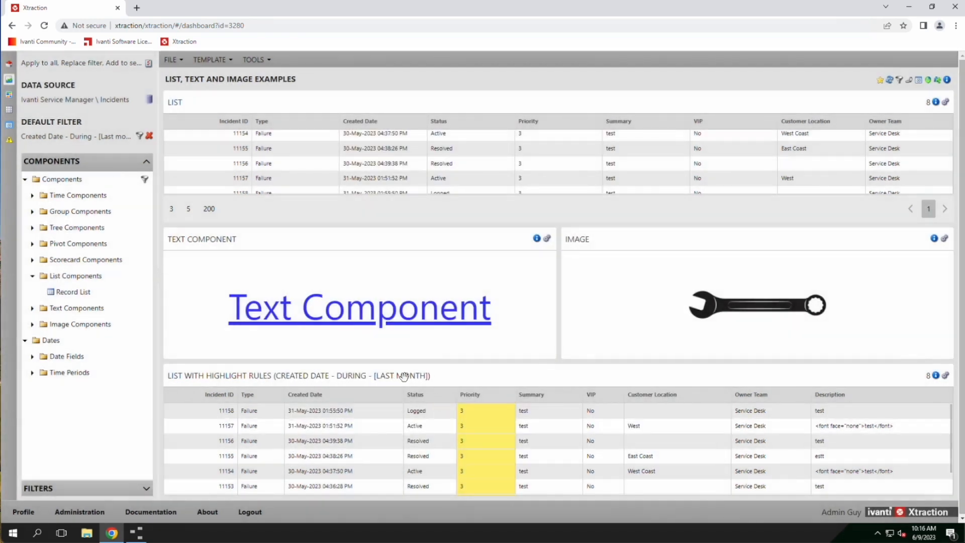
Turn off Show Title Summary and Columns AutoSizing for the List with Highlight Rules and apply the settings.
click(936, 377)
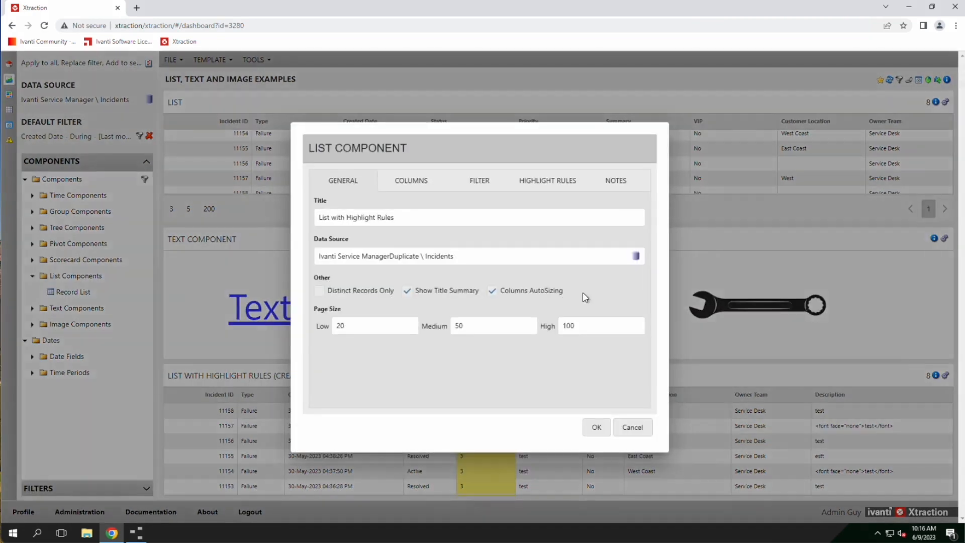
click(407, 290)
click(498, 292)
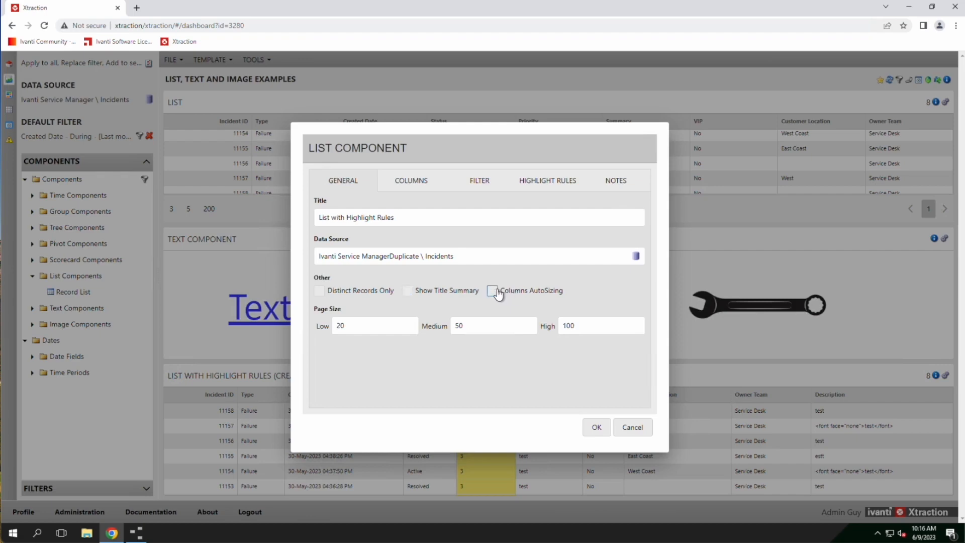
click(597, 427)
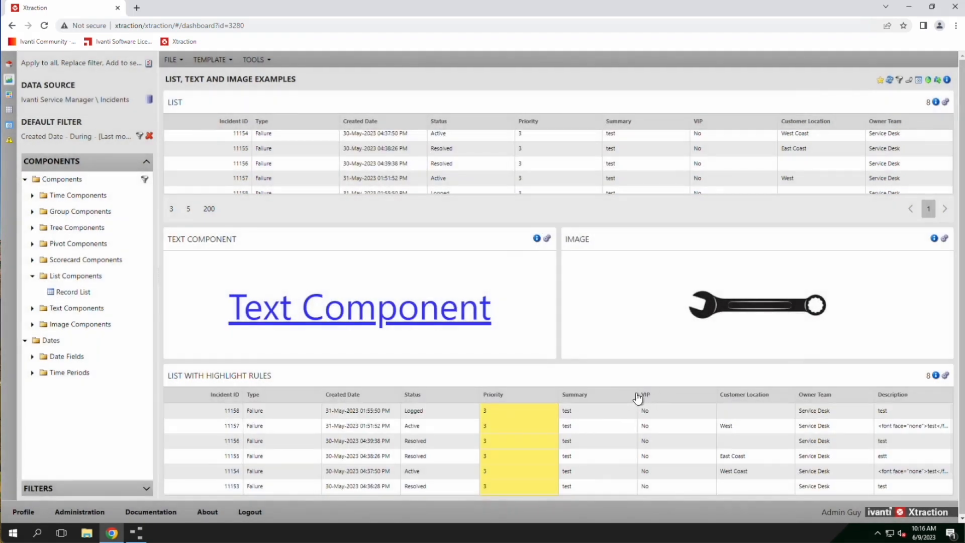
Narrow the Summary and VIP columns of the List with Highlight Rules, and check its page size settings without changing them.
drag(638, 392, 603, 393)
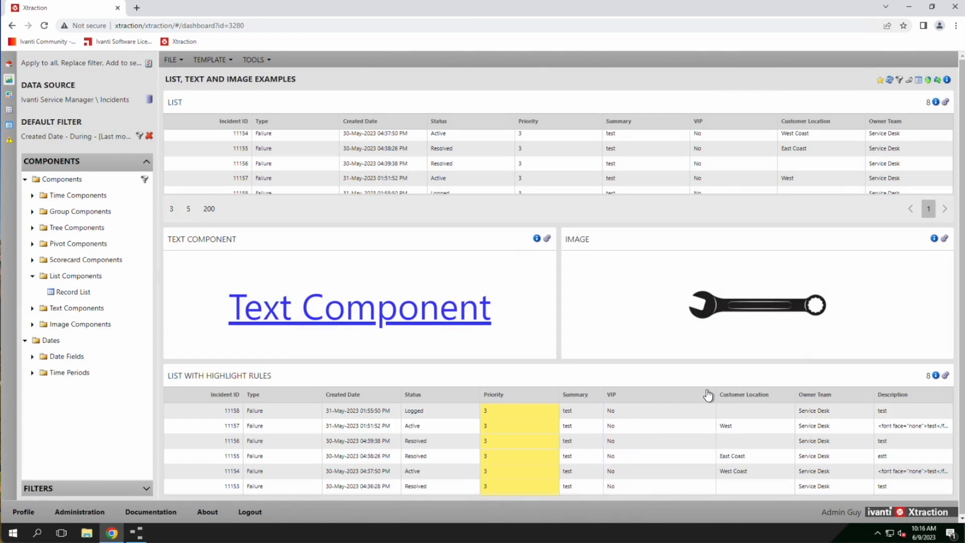
drag(717, 391, 640, 392)
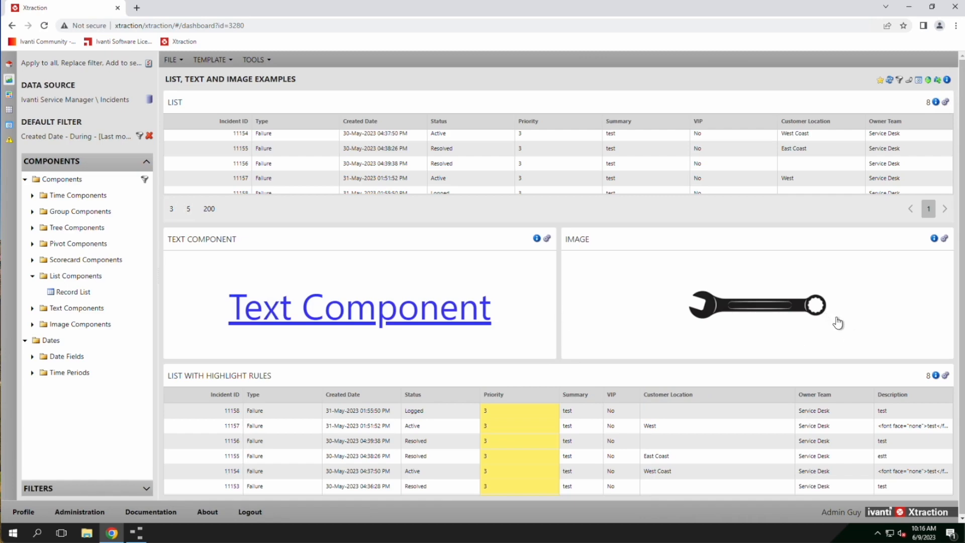
click(945, 376)
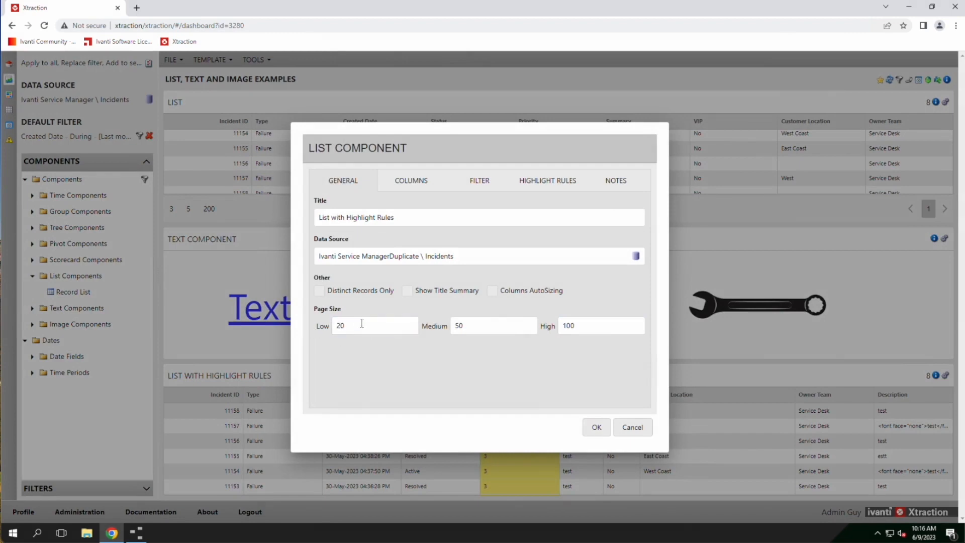
click(632, 427)
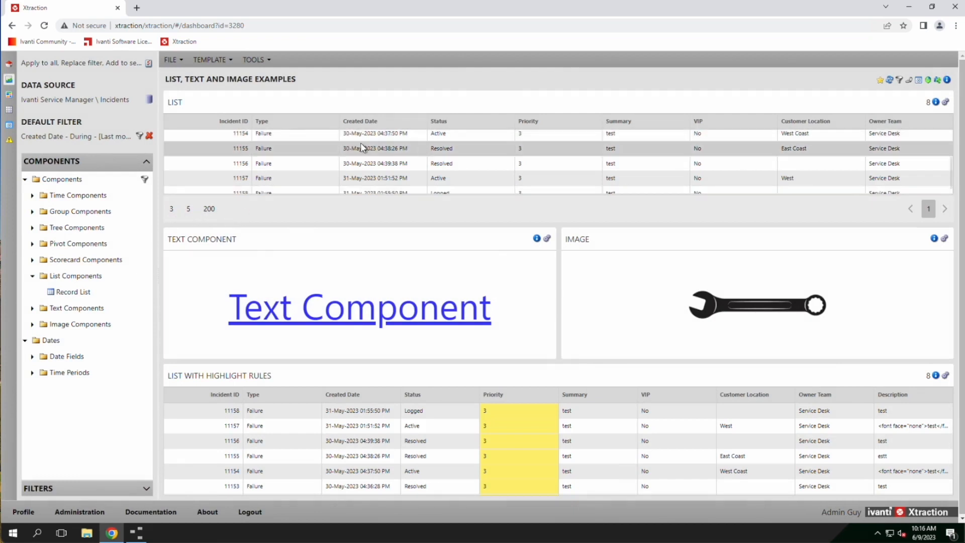
Try a page size of 5 on the List component and switch it to 200 records per page.
click(180, 212)
click(189, 210)
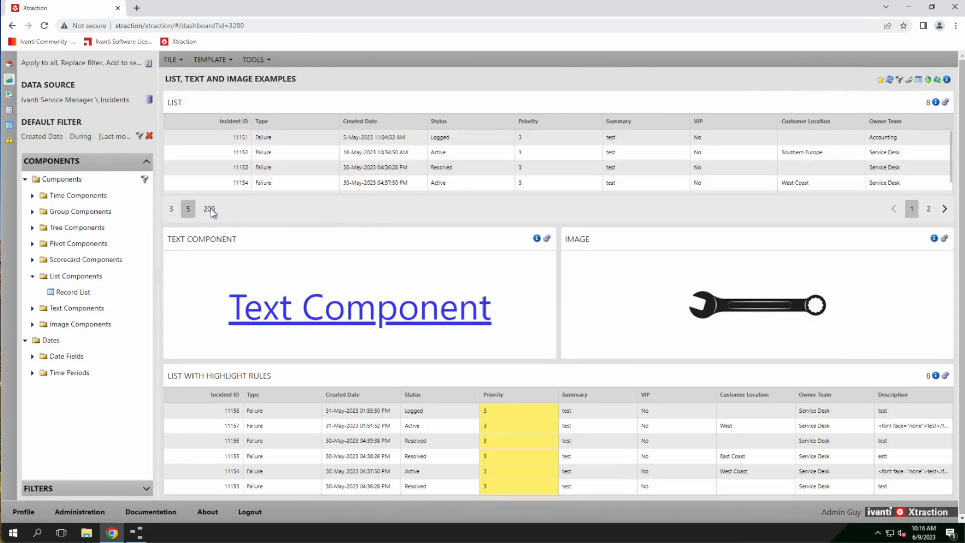
click(209, 209)
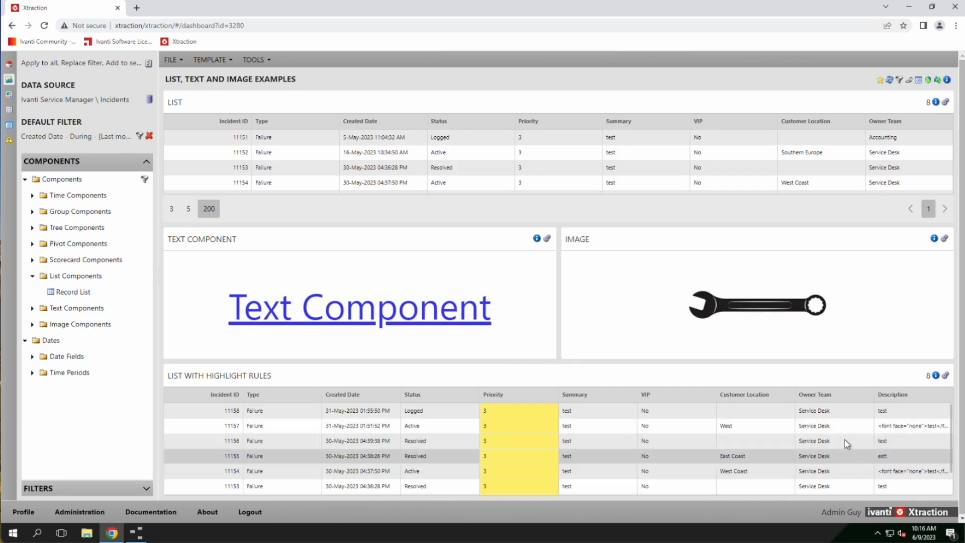
Turn on paging for the List with Highlight Rules.
click(946, 377)
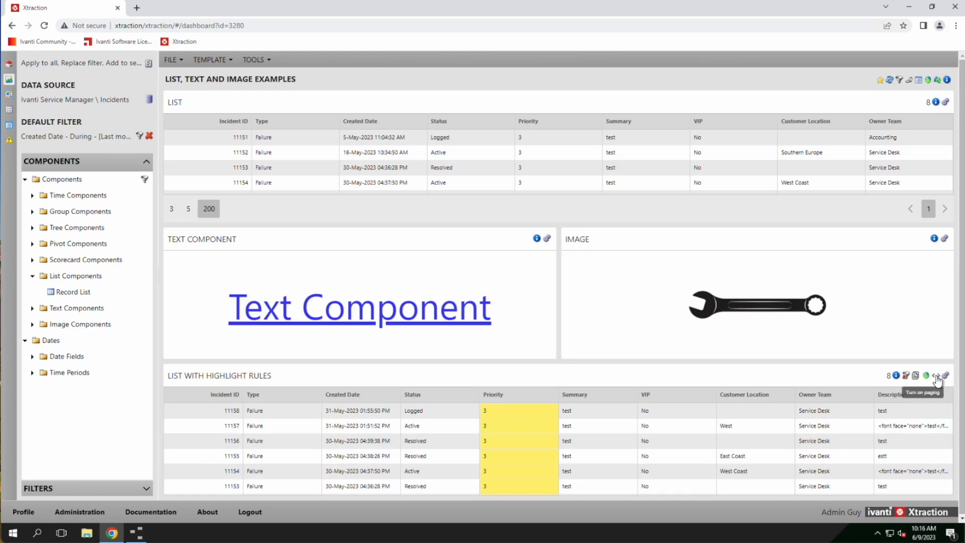
click(937, 380)
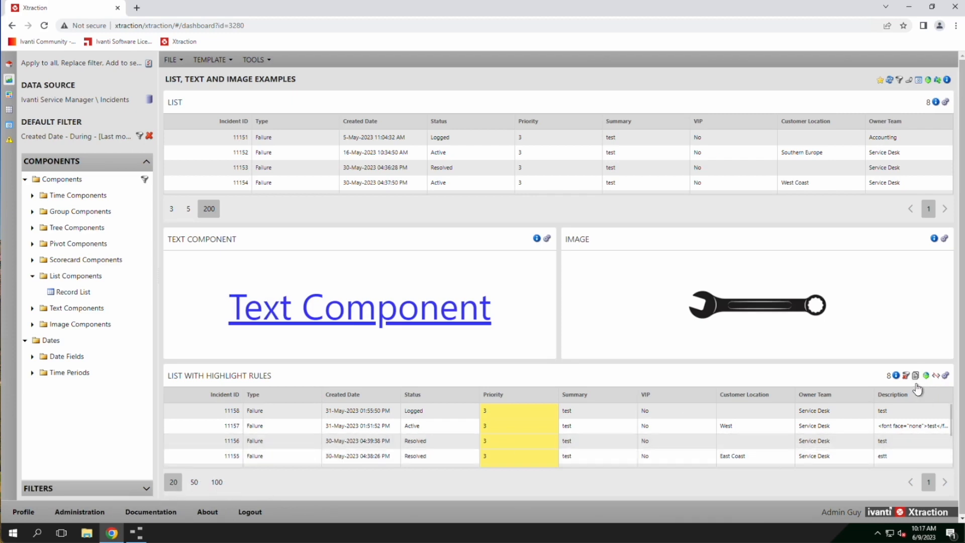
Review the Low, Medium and High page sizes of the List with Highlight Rules and show its column settings.
click(897, 377)
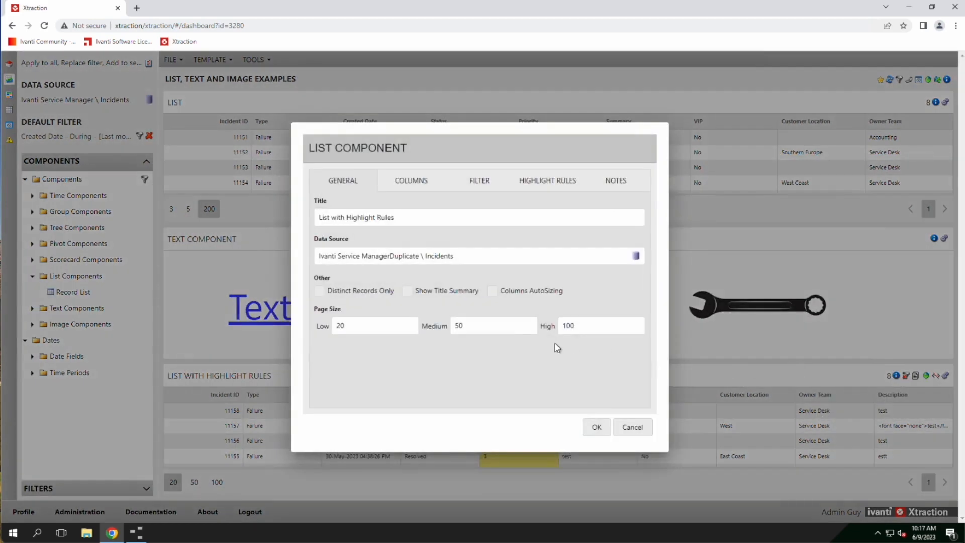
click(390, 322)
click(500, 324)
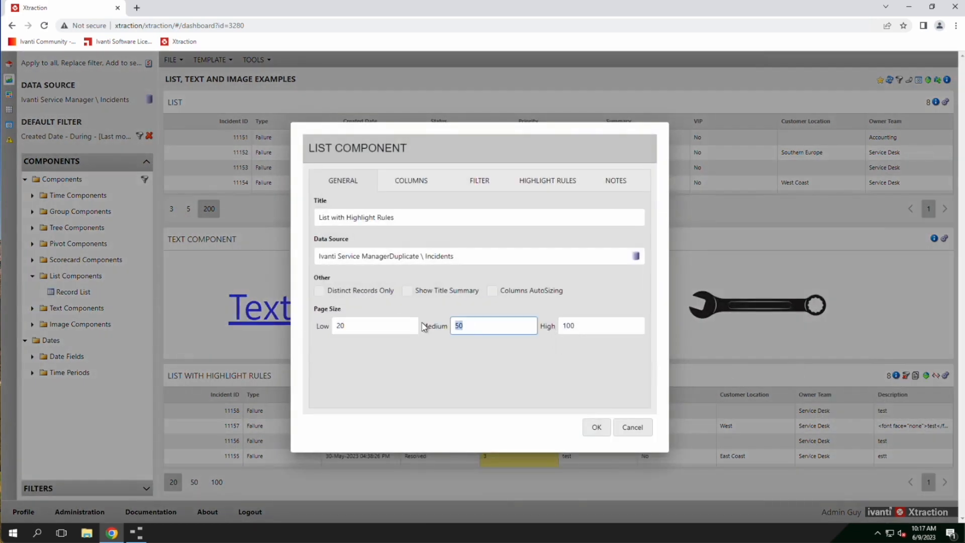
click(583, 327)
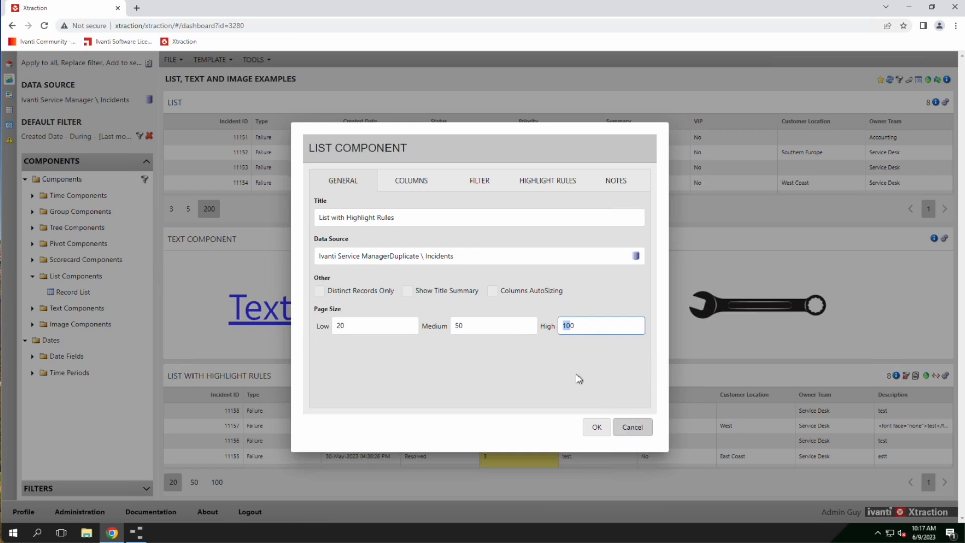
click(414, 185)
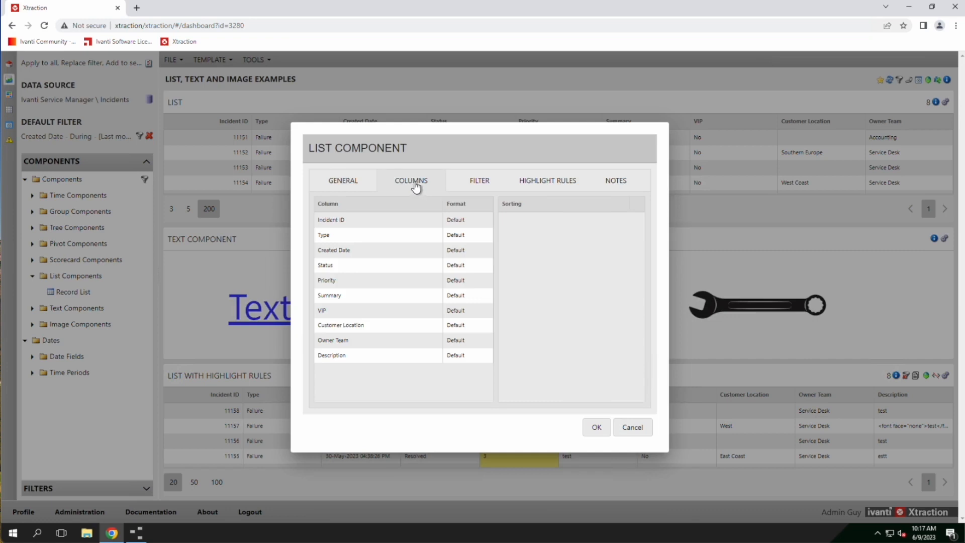
Leave the List with Highlight Rules column settings unchanged and replace that component with a new Record List.
right_click(384, 273)
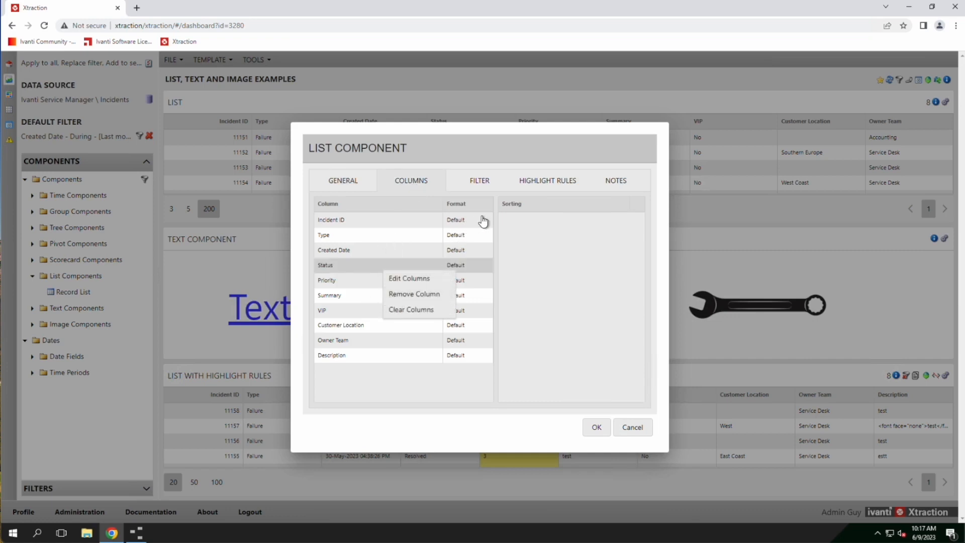
click(539, 228)
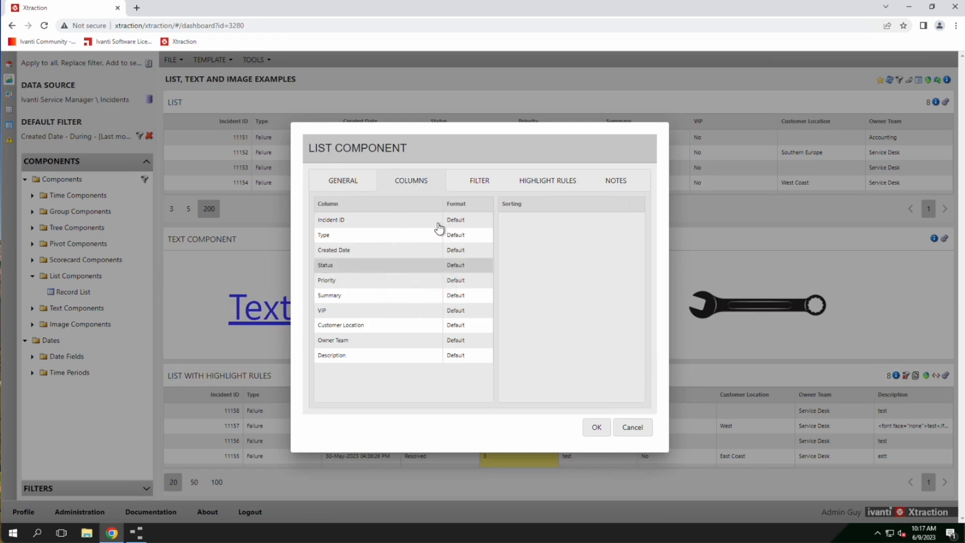
click(630, 428)
drag(74, 292, 370, 440)
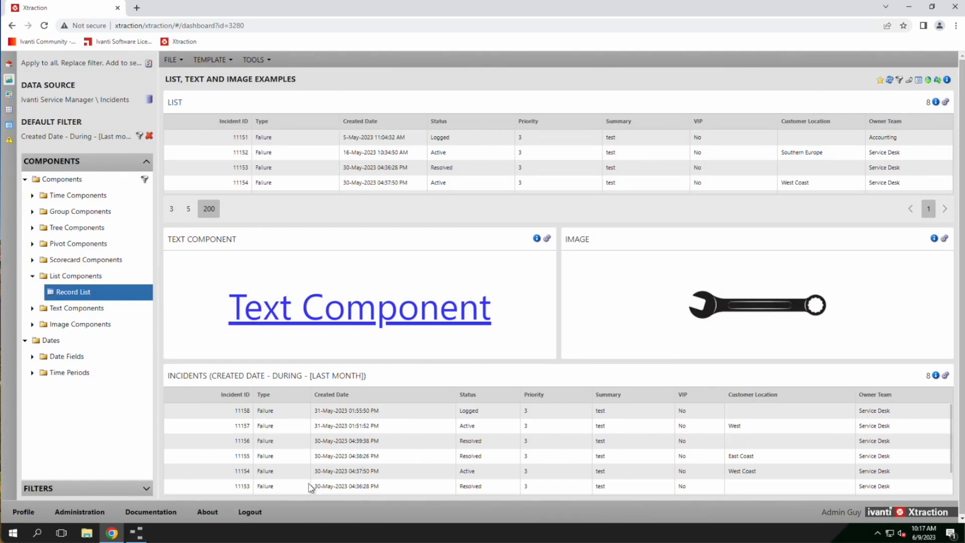
Switch to the Data Model Editor and close the open Field and Table dialogs.
click(140, 537)
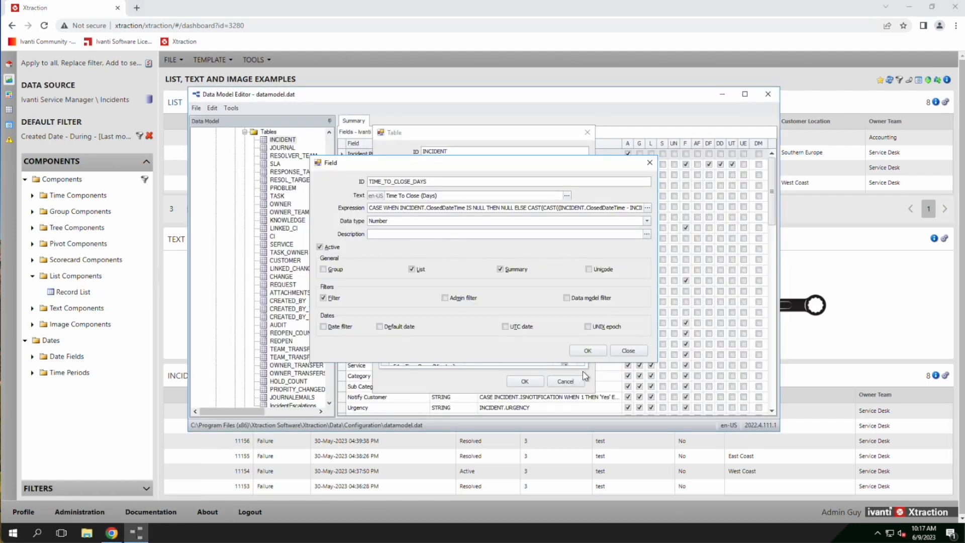
click(596, 354)
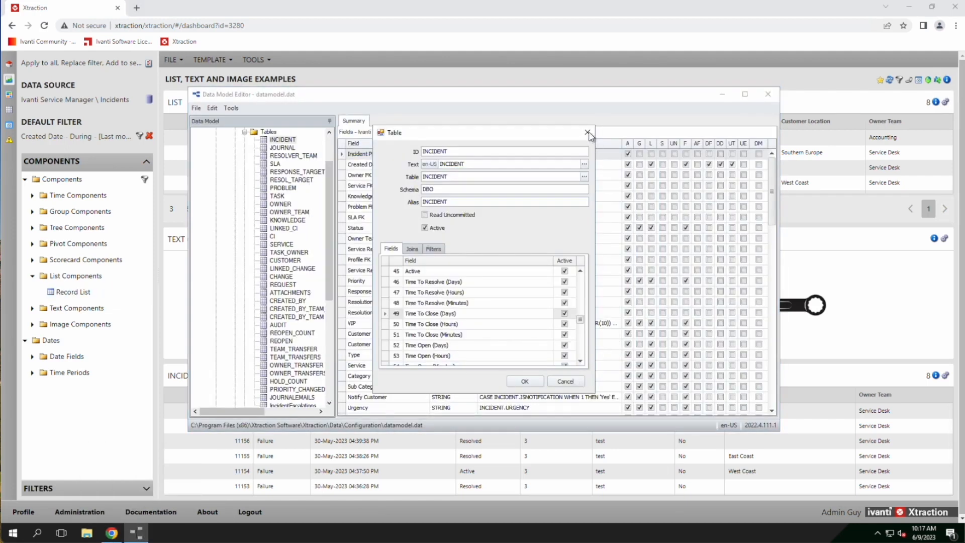
click(588, 132)
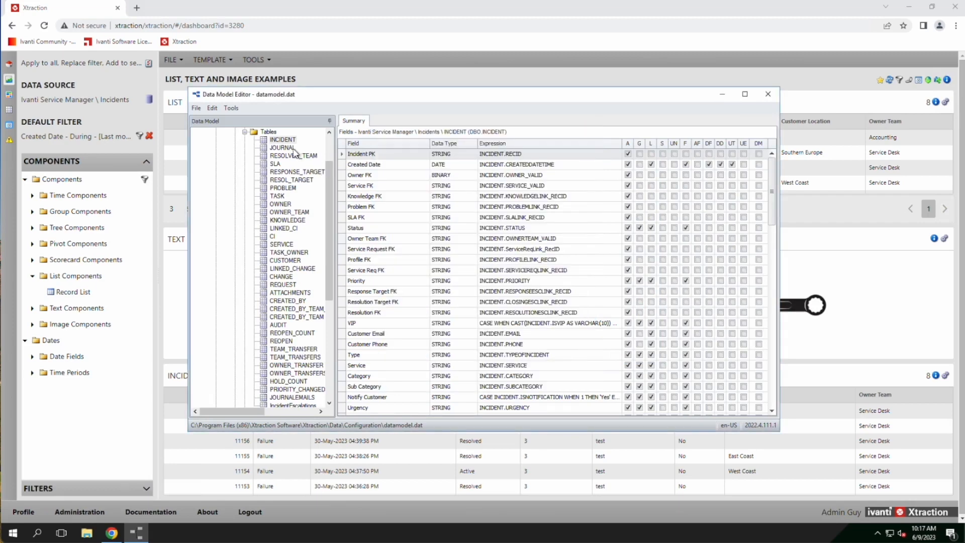
Examine the default list fields of the Incidents view, compare them with the new dashboard list, and close the view without changes.
drag(330, 179, 330, 150)
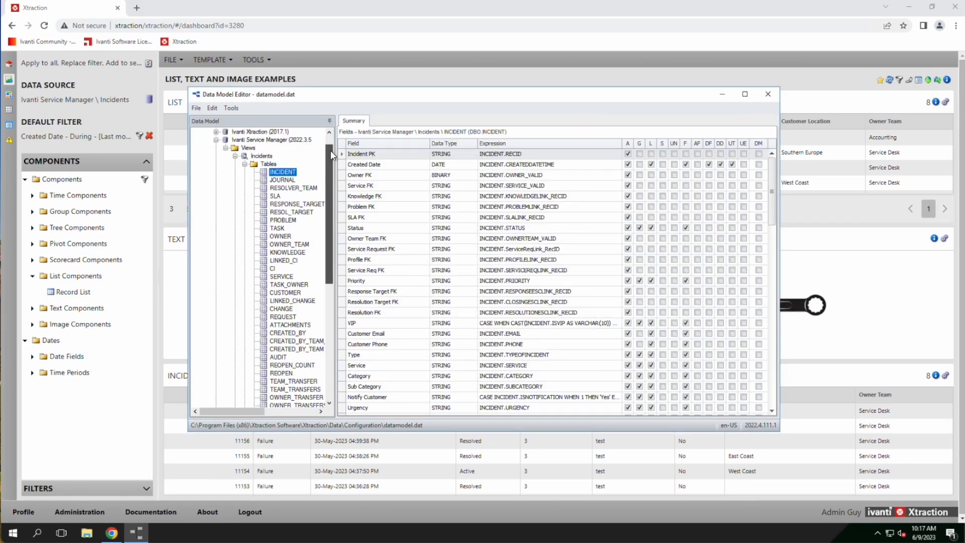
click(263, 173)
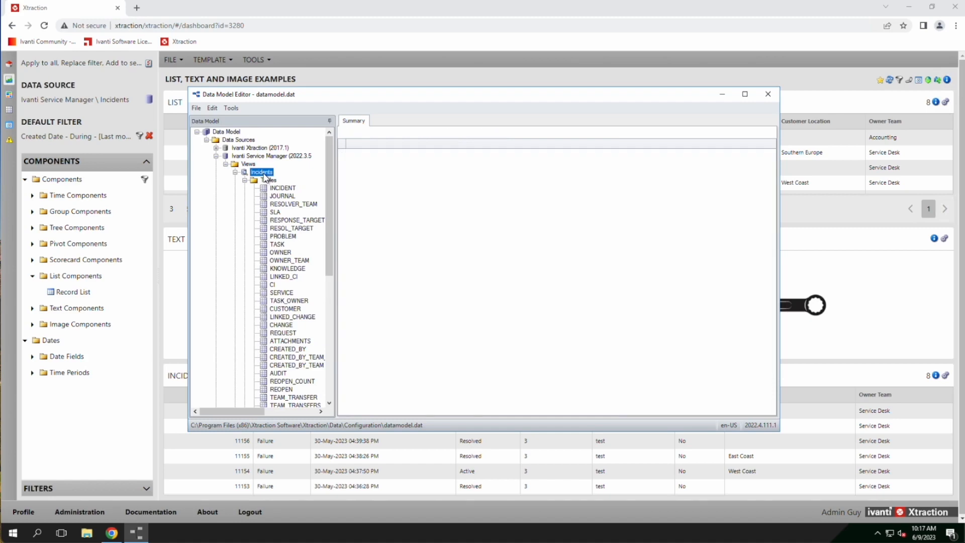
double_click(264, 174)
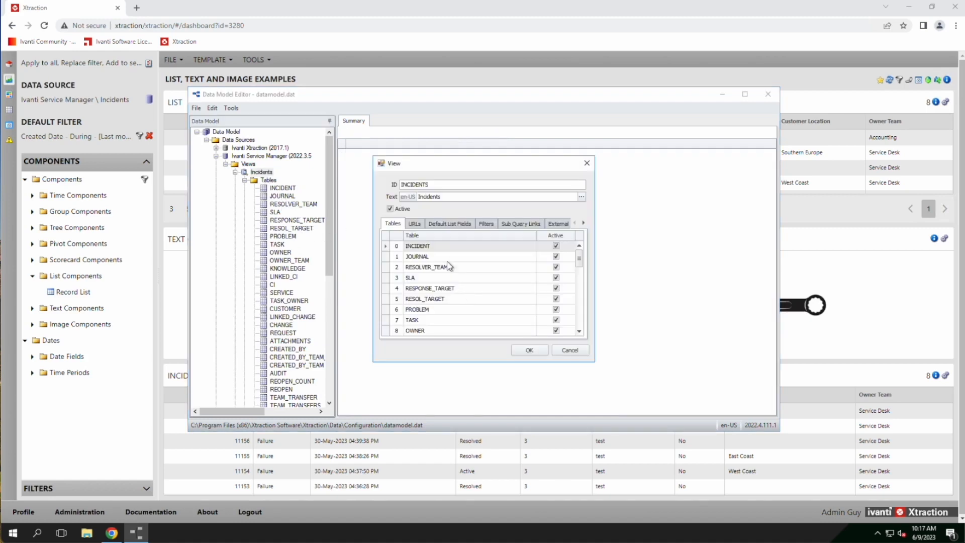
click(445, 224)
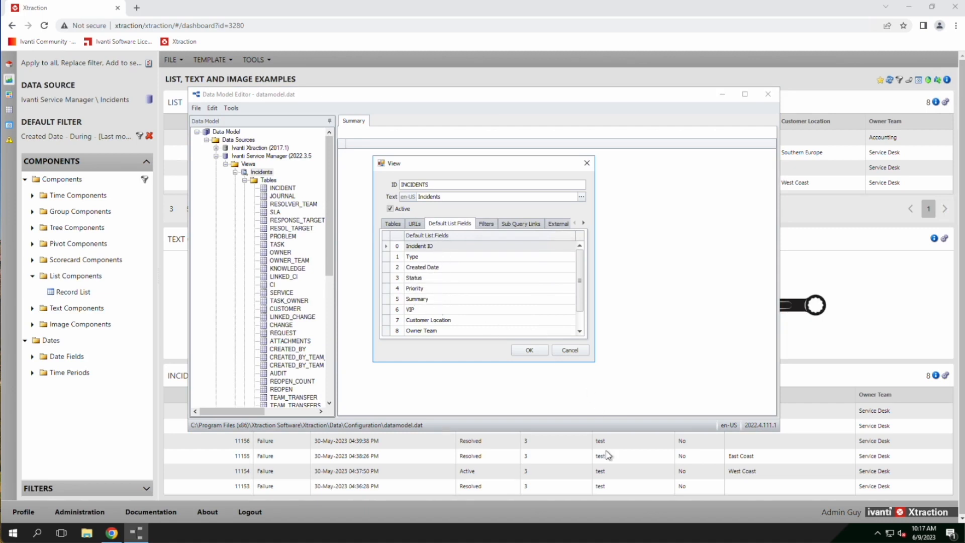
click(435, 472)
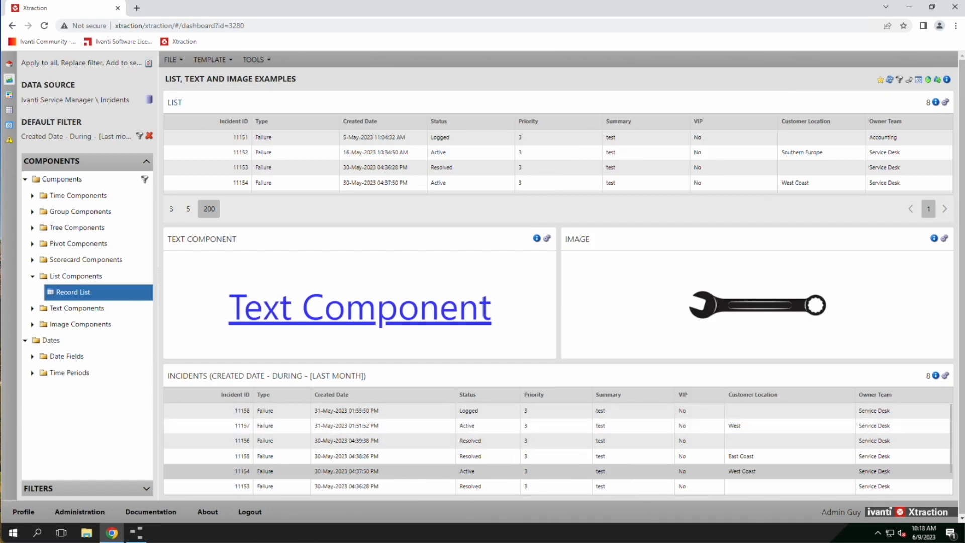
click(136, 533)
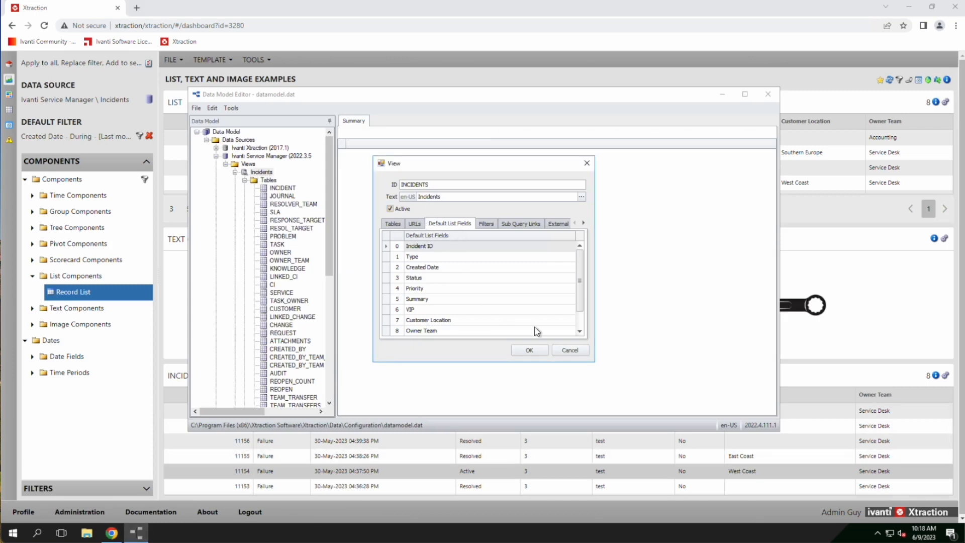
click(584, 355)
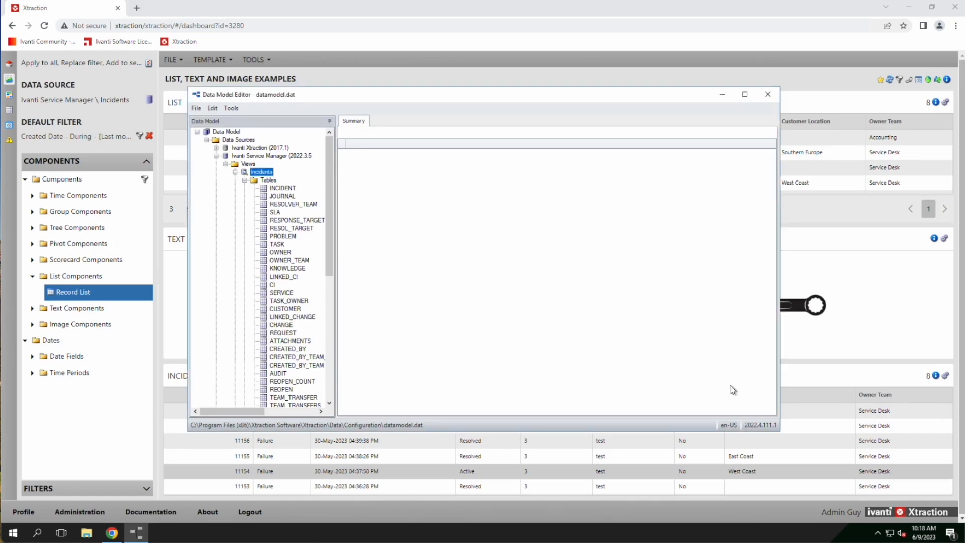
Return to Xtraction and check the new Incidents list's filter conditions and highlight rules without changing them.
click(877, 381)
click(945, 375)
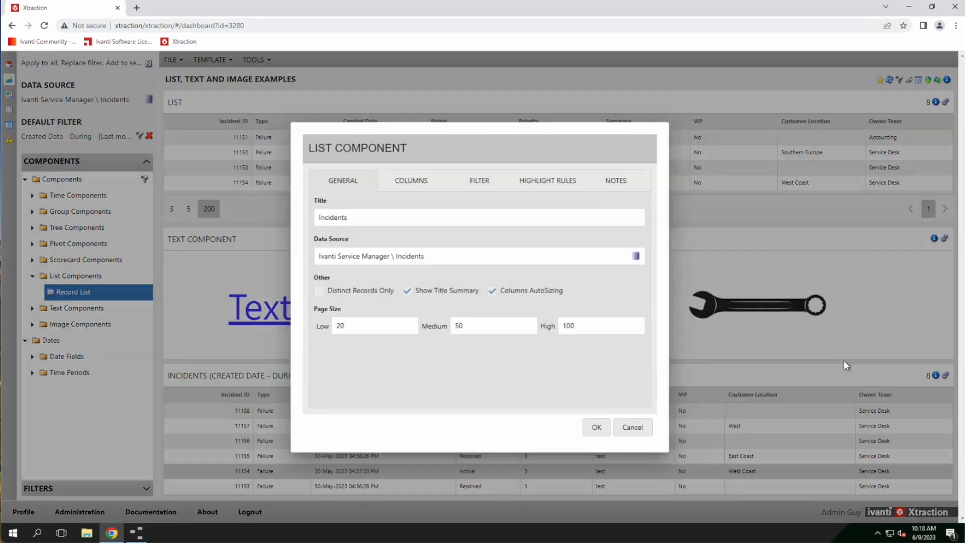
click(481, 186)
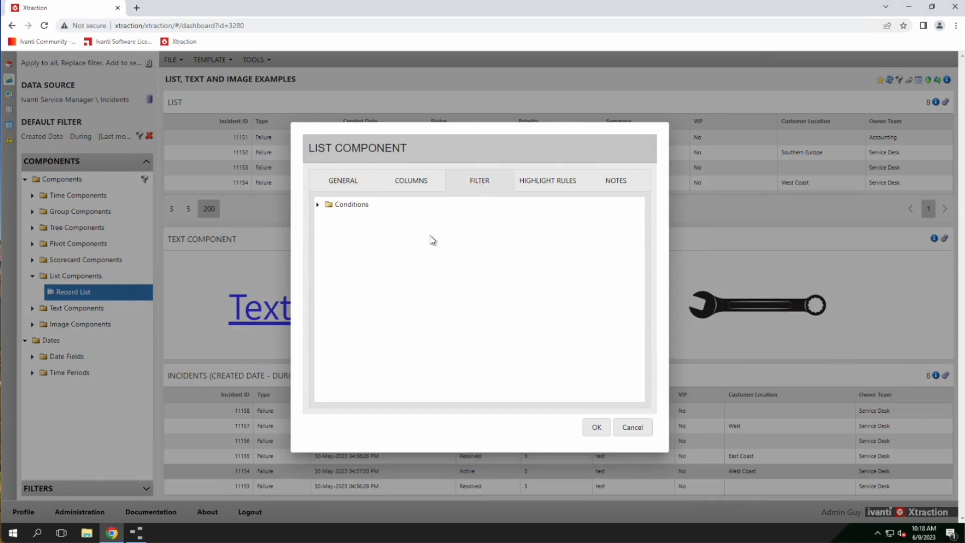
click(318, 205)
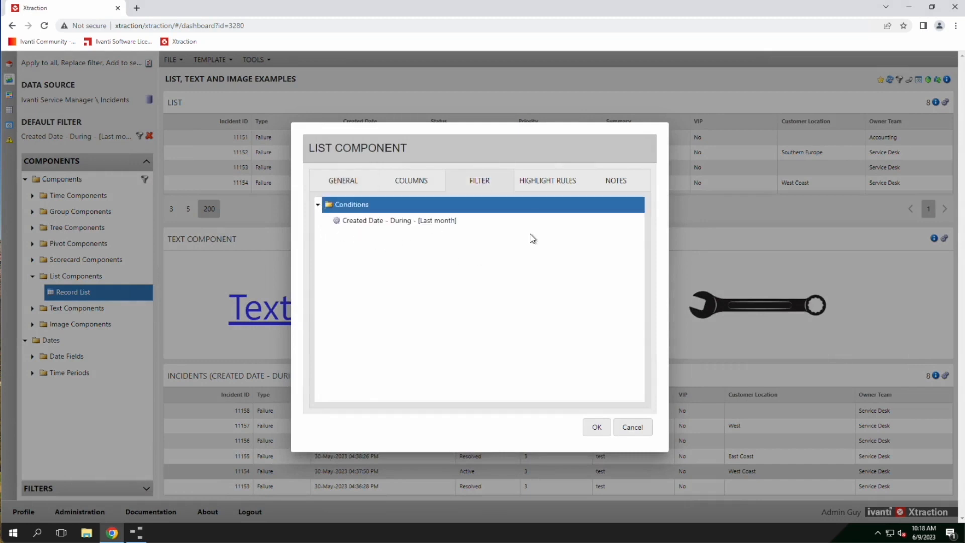
click(543, 188)
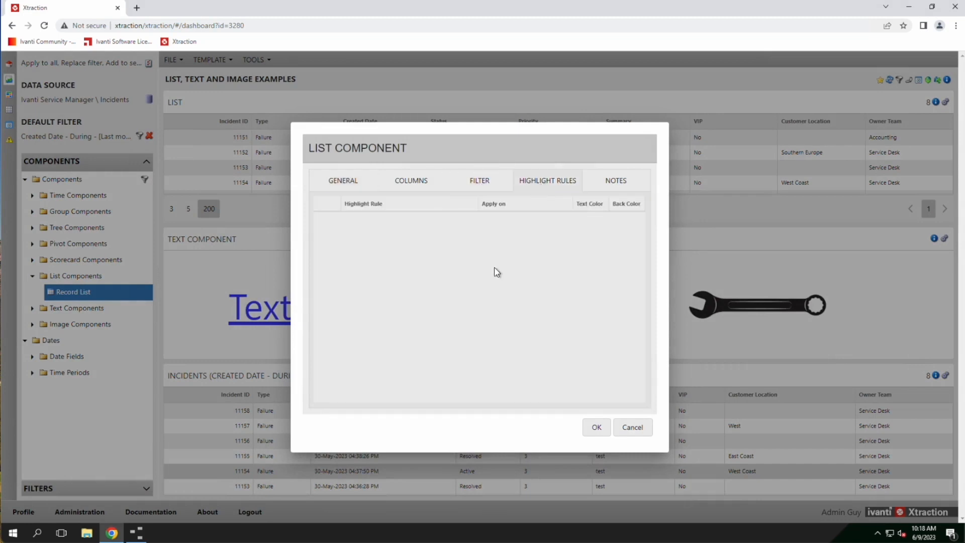
click(632, 428)
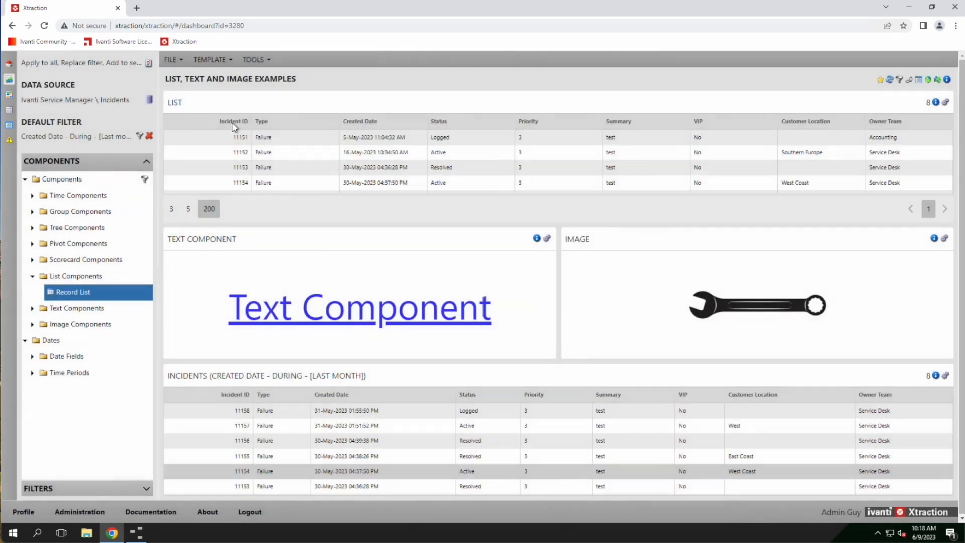
Reopen the saved List, Text and Image Examples dashboard.
click(172, 60)
click(176, 93)
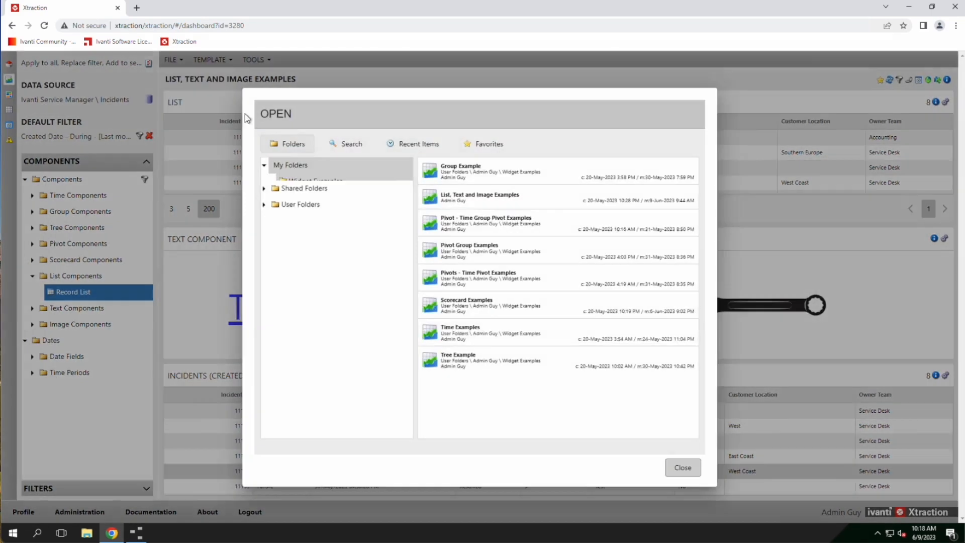
double_click(450, 195)
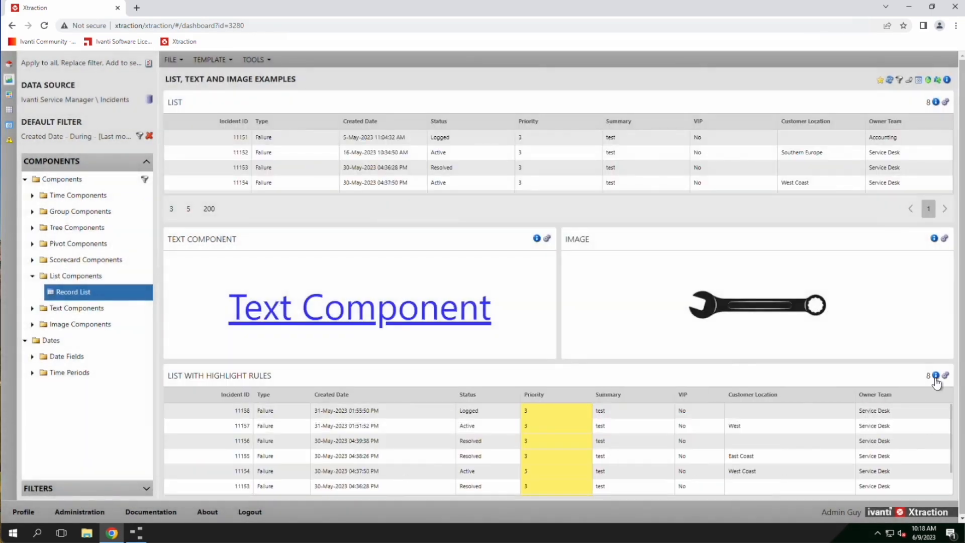
Show the cell rules of the List with Highlight Rules and start a new highlight rule named VIP.
click(945, 376)
click(533, 187)
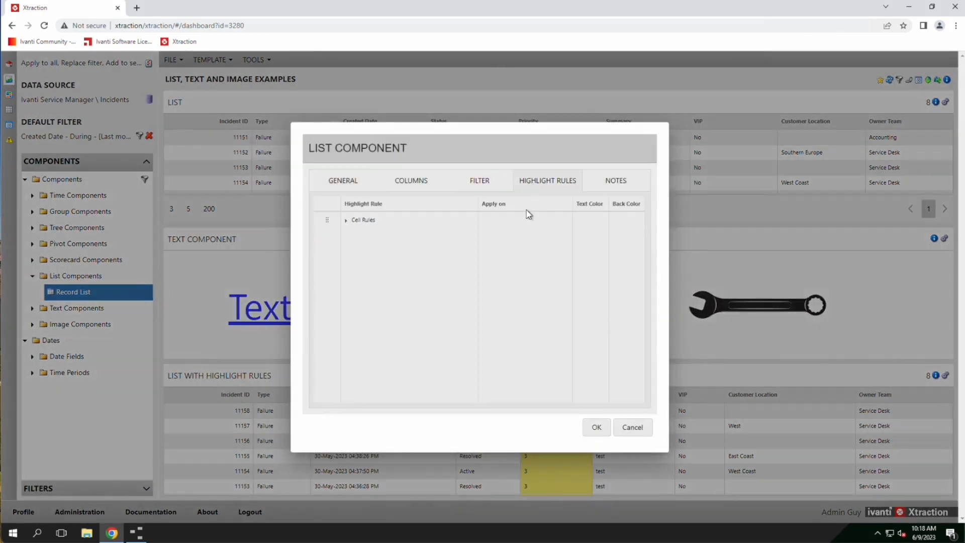
click(356, 224)
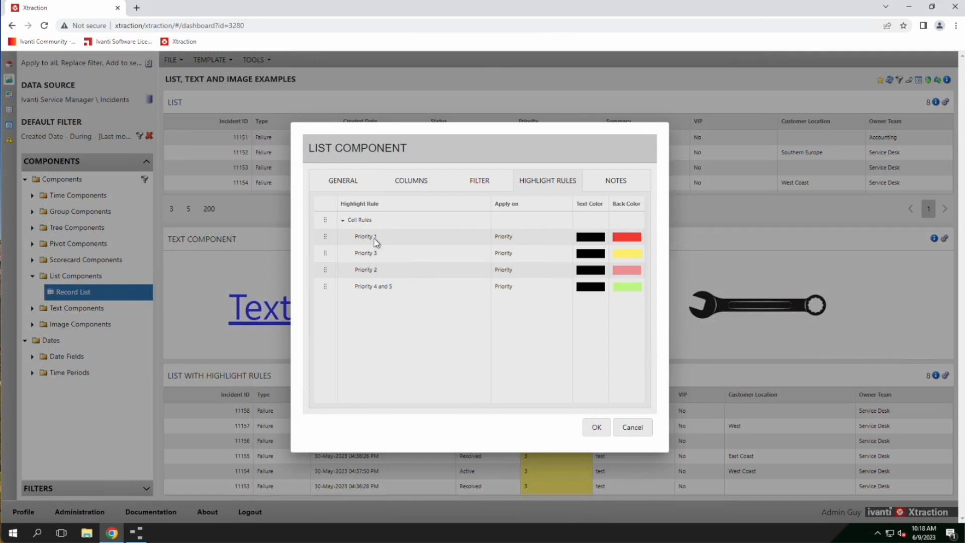
right_click(375, 326)
click(396, 332)
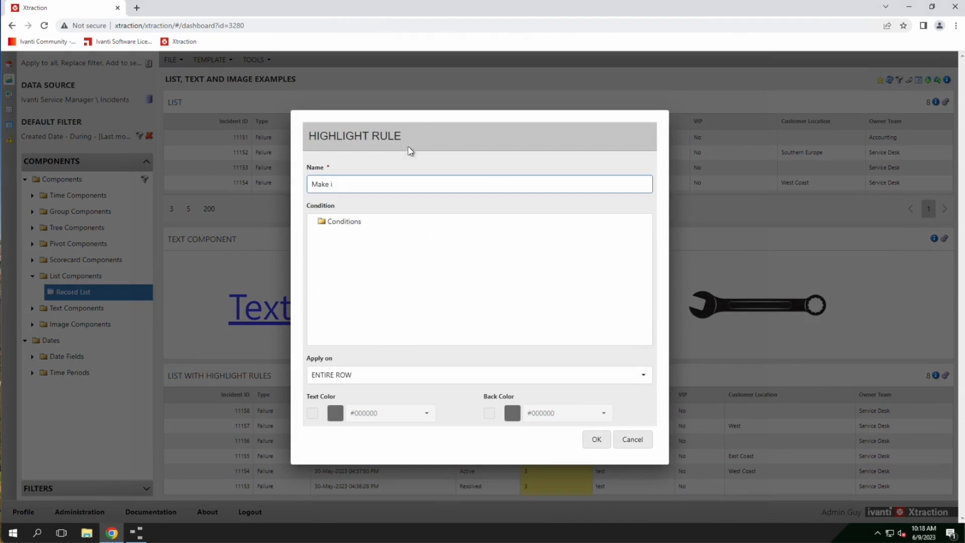
drag(347, 186, 288, 179)
text(VIP)
Add the condition VIP Equals No to the new highlight rule.
right_click(350, 224)
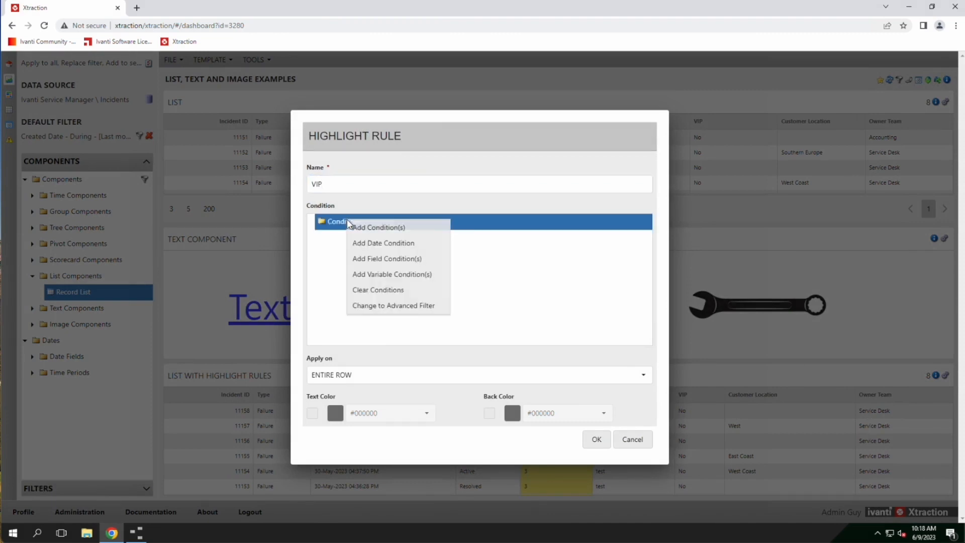
click(381, 230)
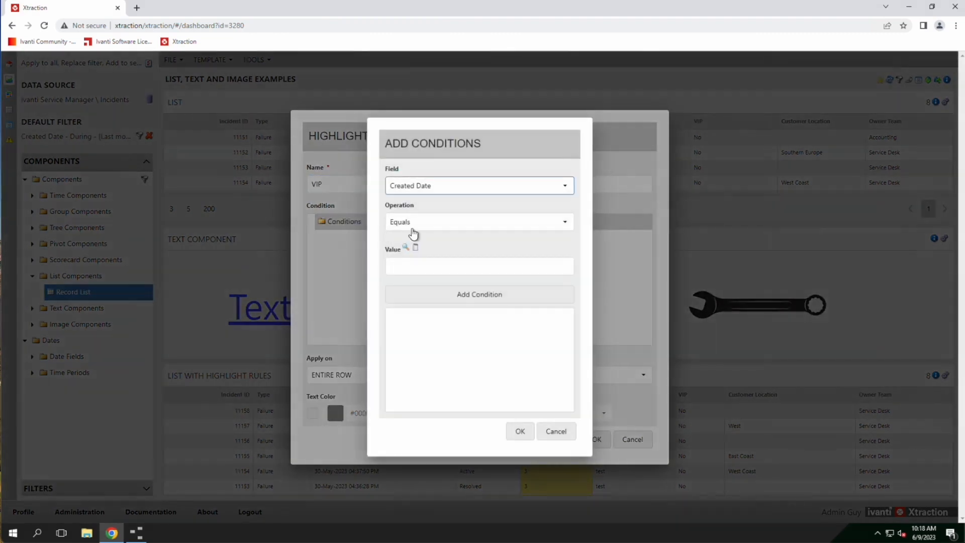
click(425, 190)
key(v)
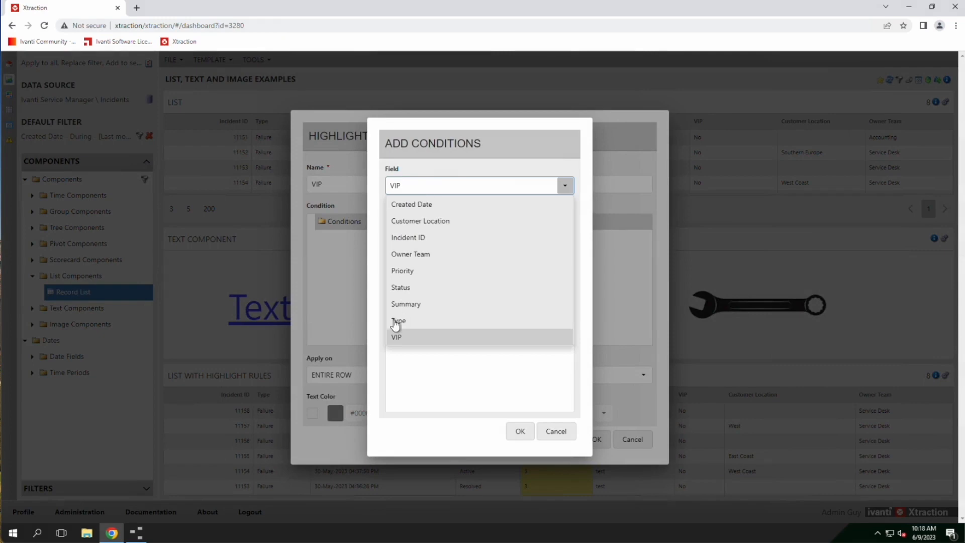
click(396, 336)
click(416, 265)
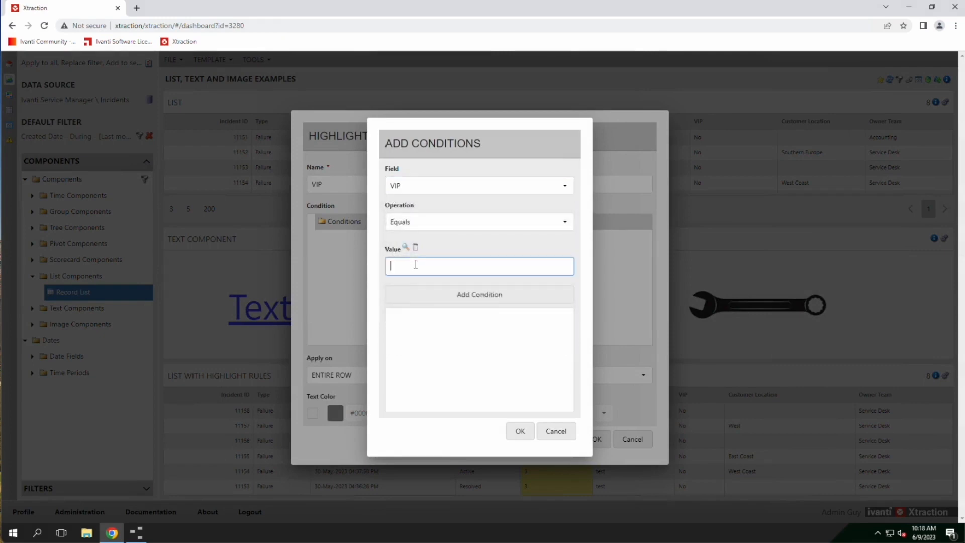
text(No)
click(454, 294)
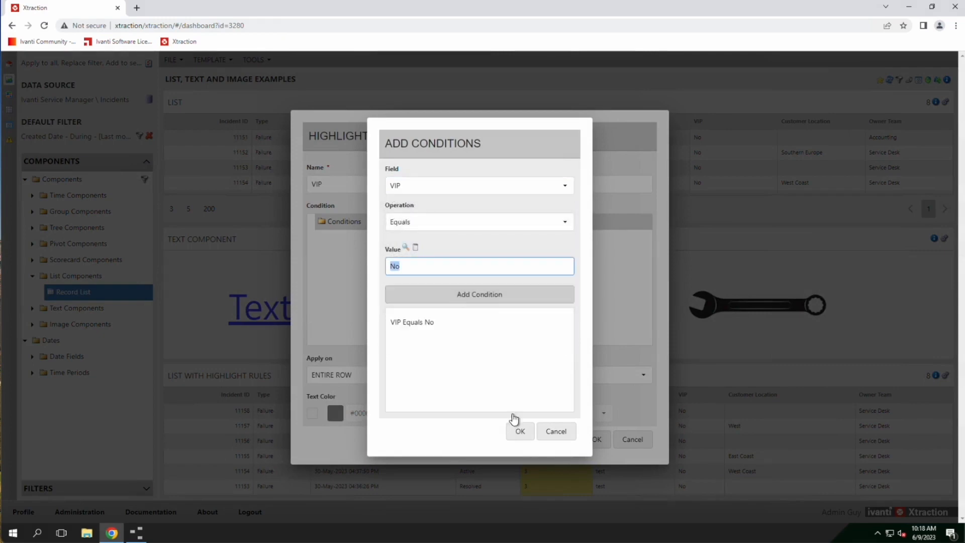
click(520, 431)
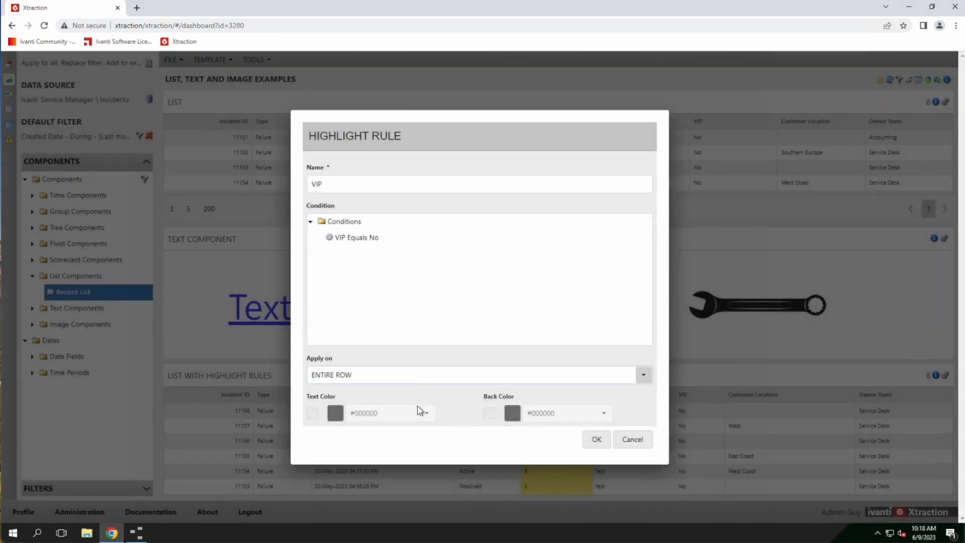
Give the VIP rule text color #000000 and back color #75e900, and apply it to the list.
click(312, 414)
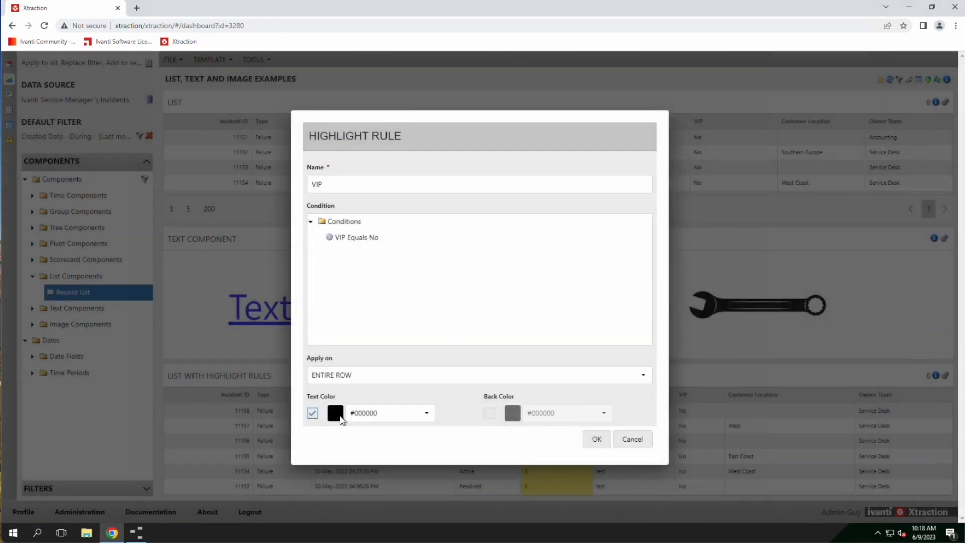
click(490, 414)
click(605, 415)
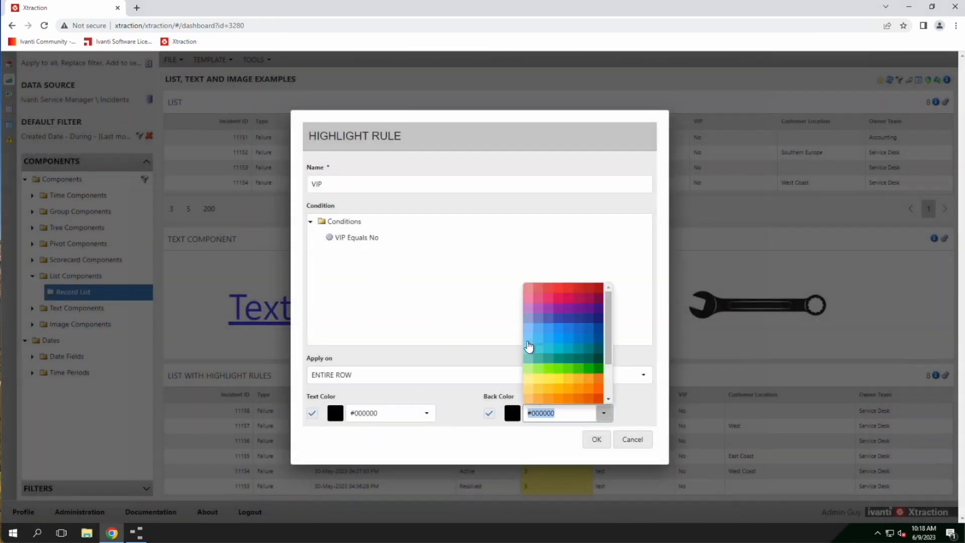
click(559, 370)
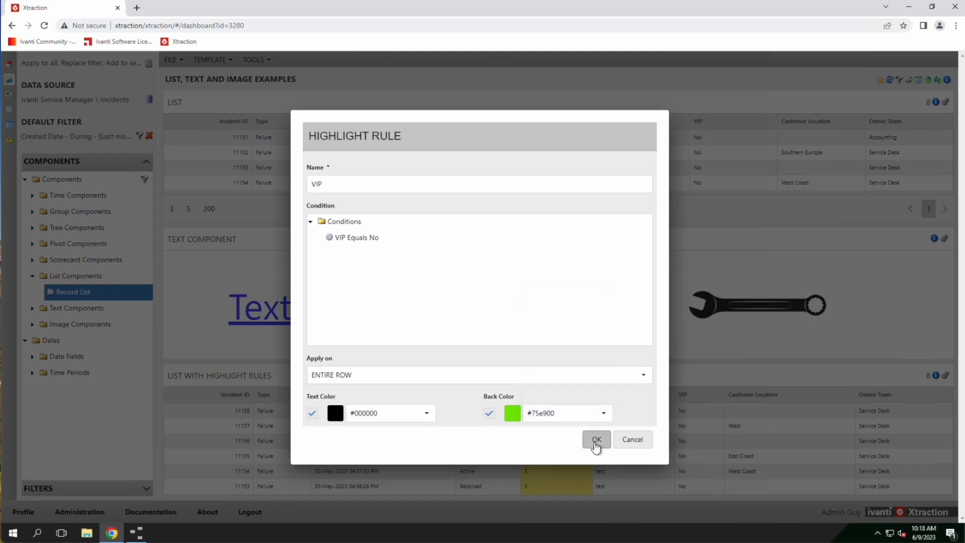
click(596, 442)
click(597, 428)
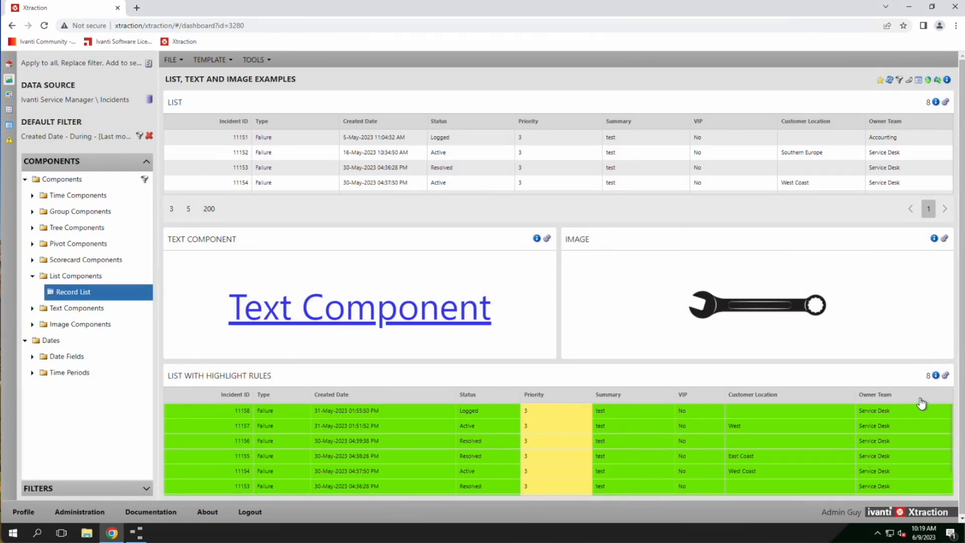
Show the row rules and cell rules of the List with Highlight Rules component.
click(945, 376)
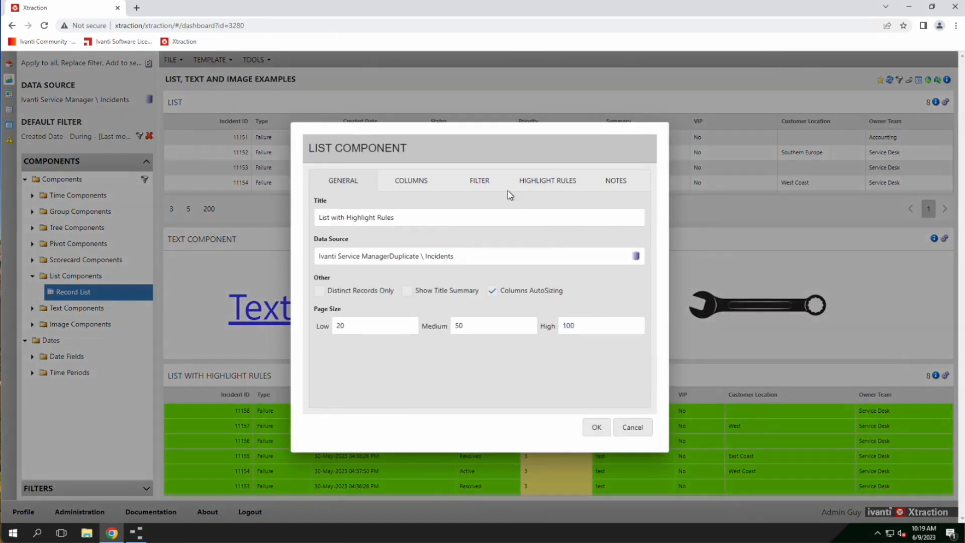
click(485, 182)
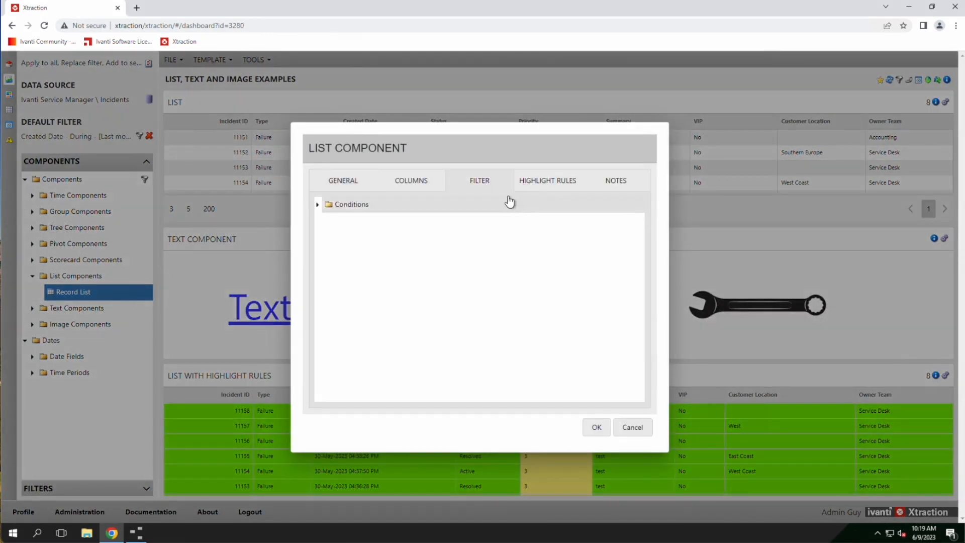
click(526, 188)
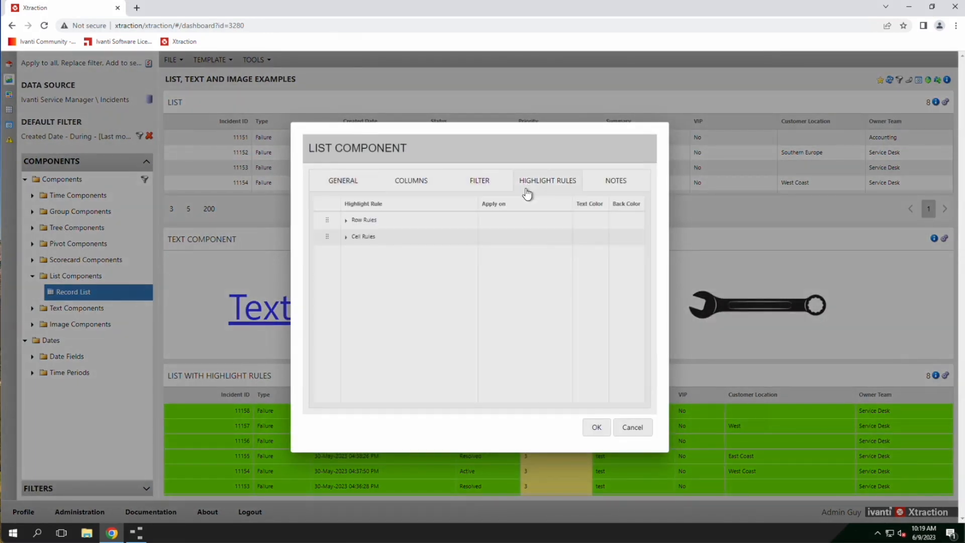
click(347, 238)
click(342, 221)
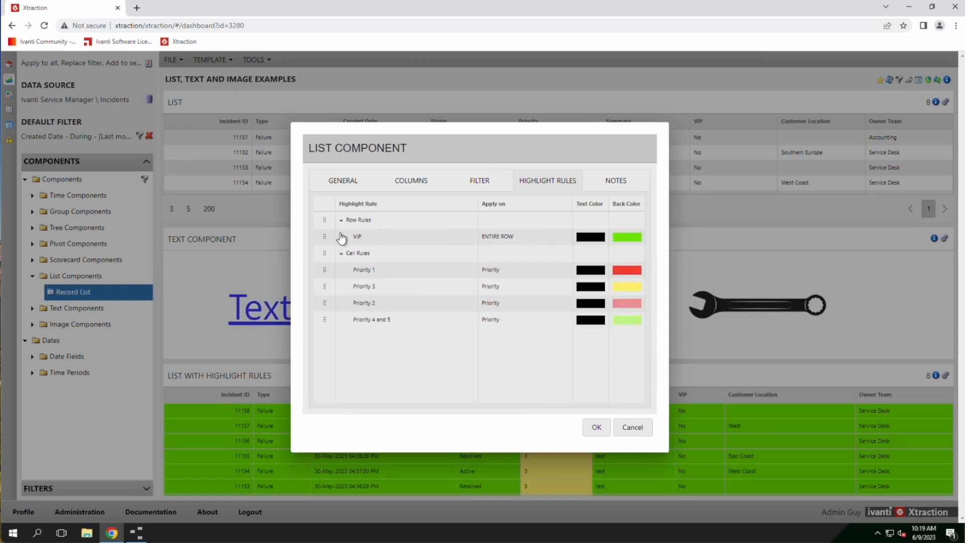
right_click(370, 348)
click(396, 351)
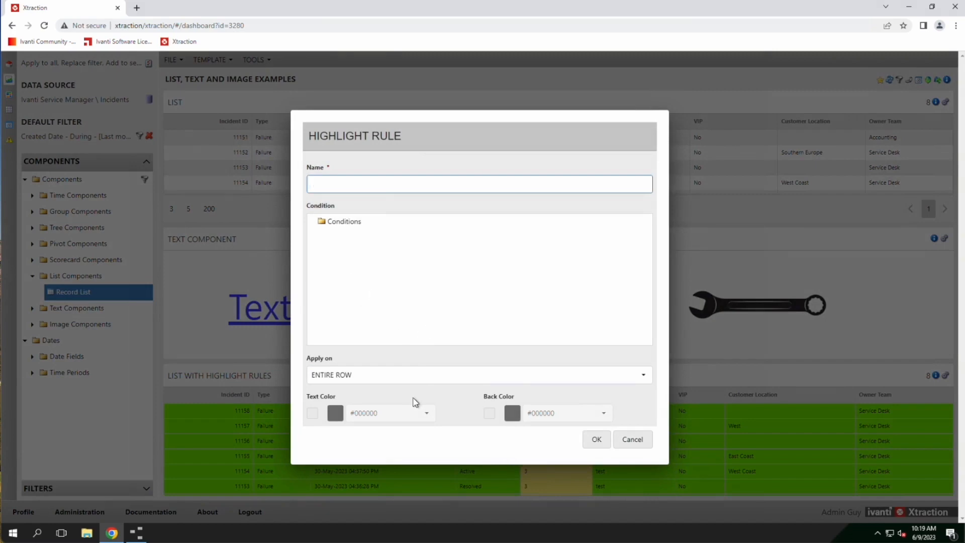
click(632, 441)
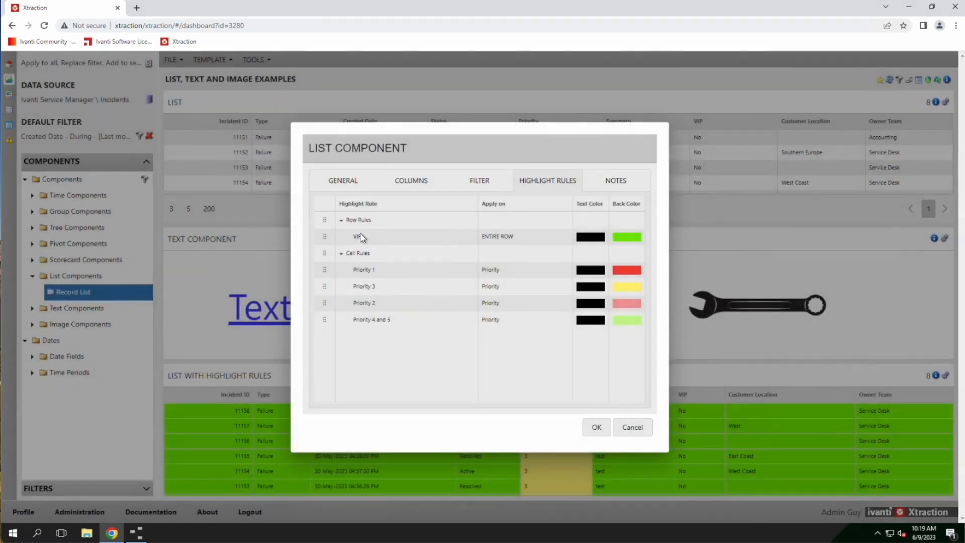
Start a new highlight rule named VIP 2 that applies to the VIP column.
right_click(385, 354)
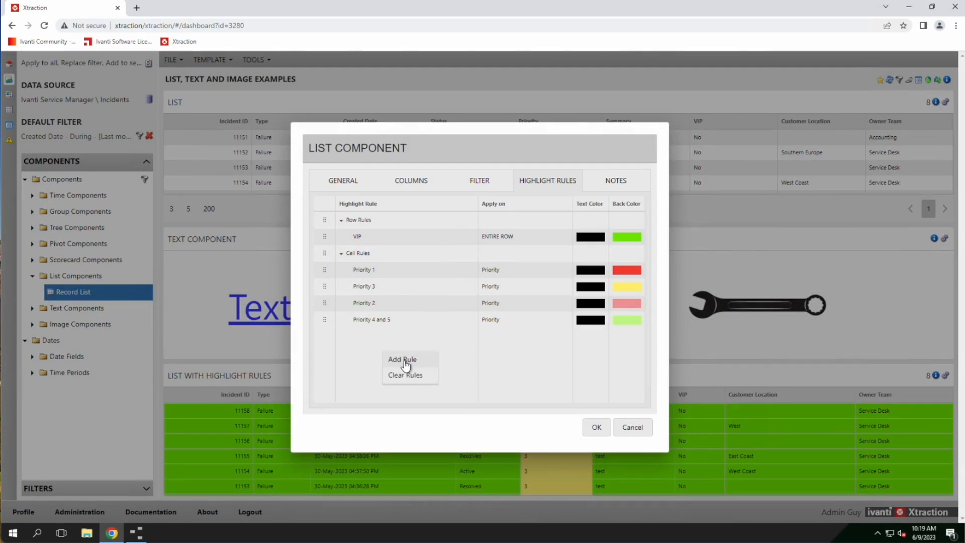
click(407, 361)
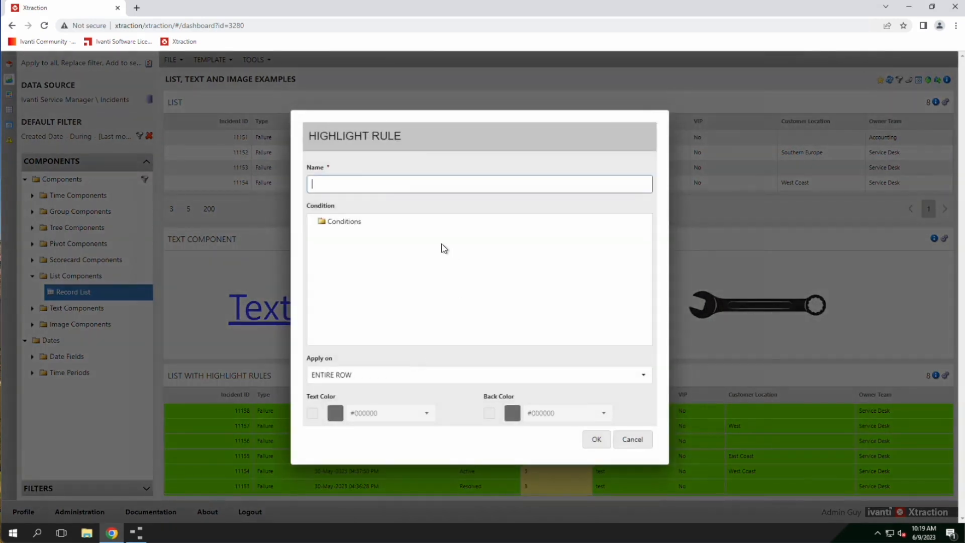
click(642, 375)
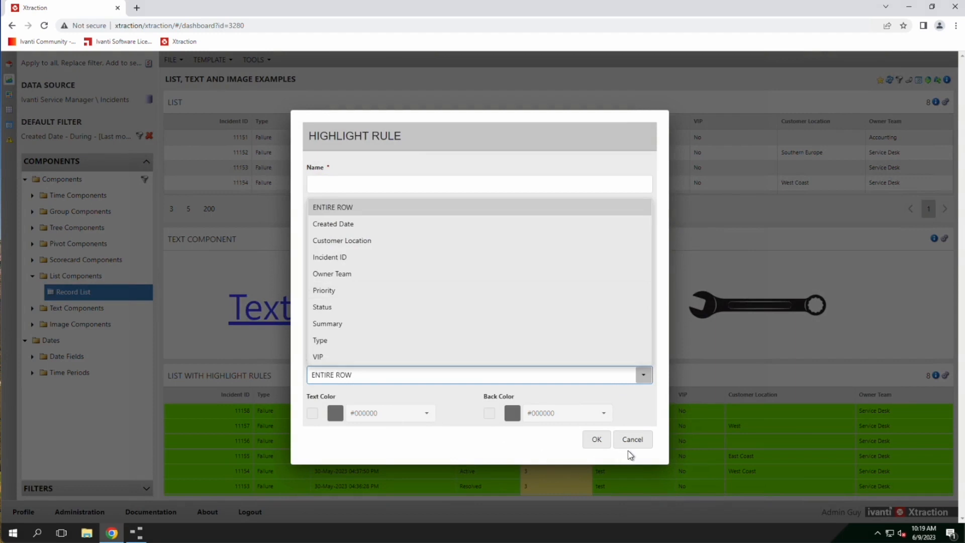
click(322, 358)
click(334, 186)
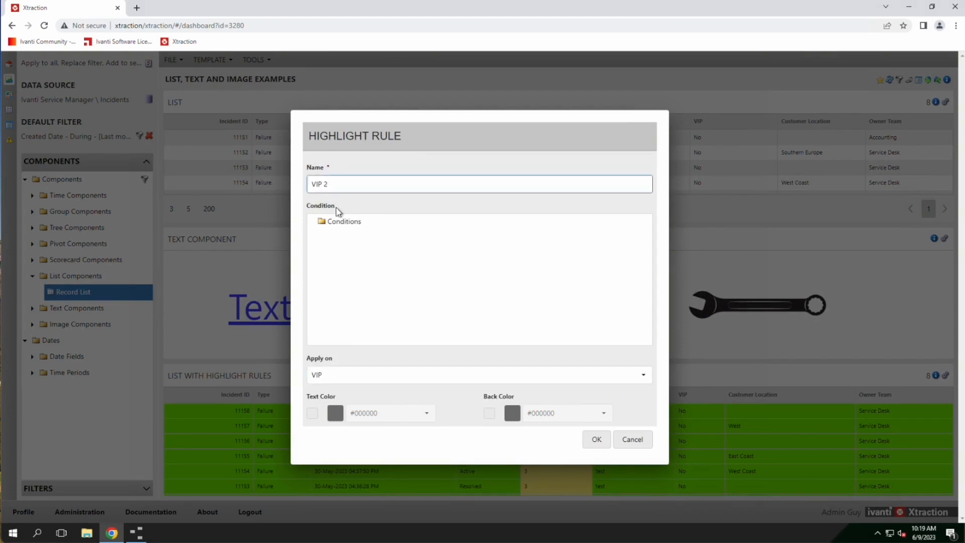
Add the condition Created Date Equals No to the VIP 2 rule.
click(340, 221)
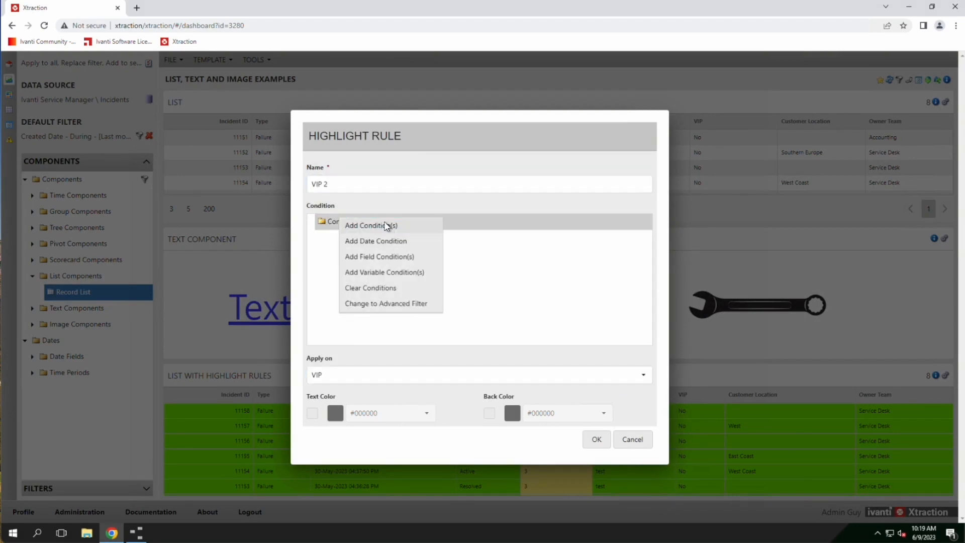
click(386, 225)
click(420, 266)
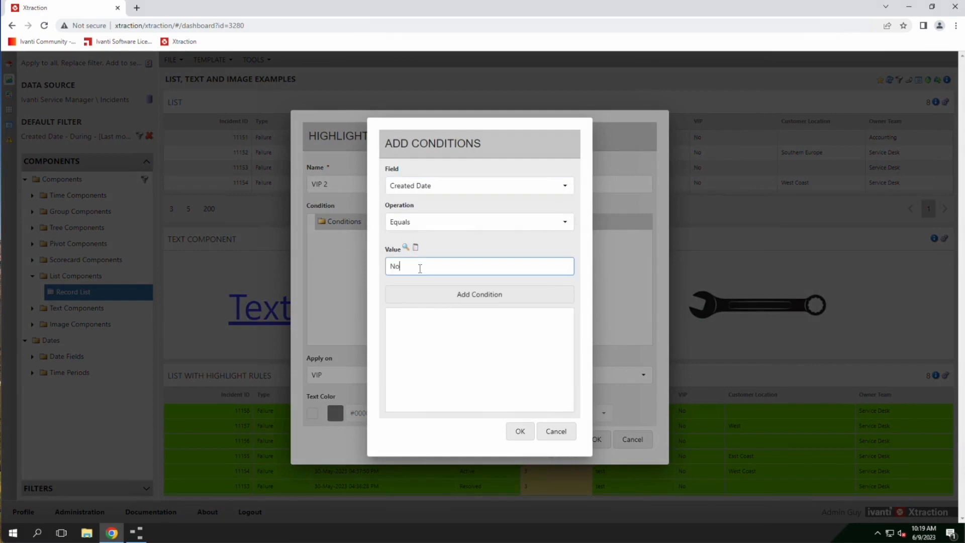
click(456, 295)
click(519, 430)
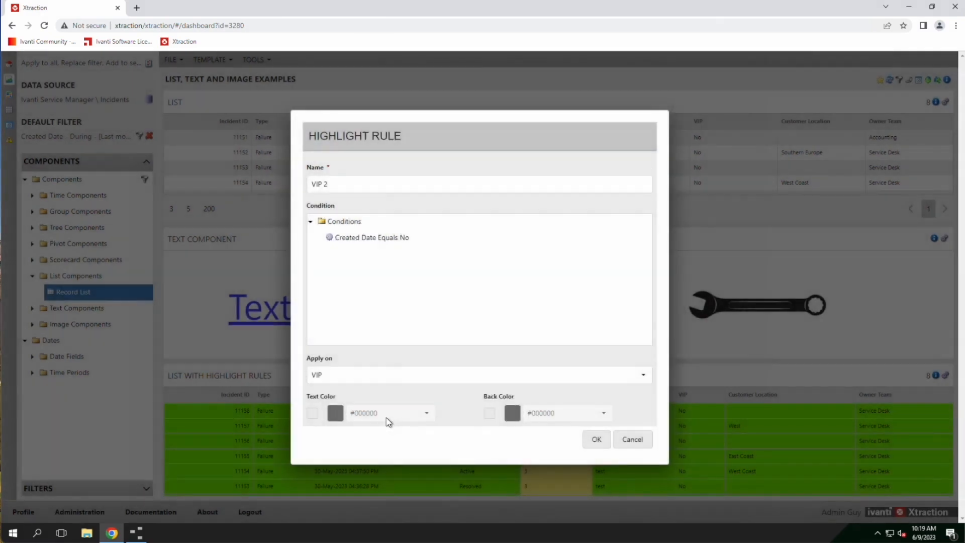
Give the VIP 2 rule text color #000000 and back color #009688, and save the rule.
click(312, 413)
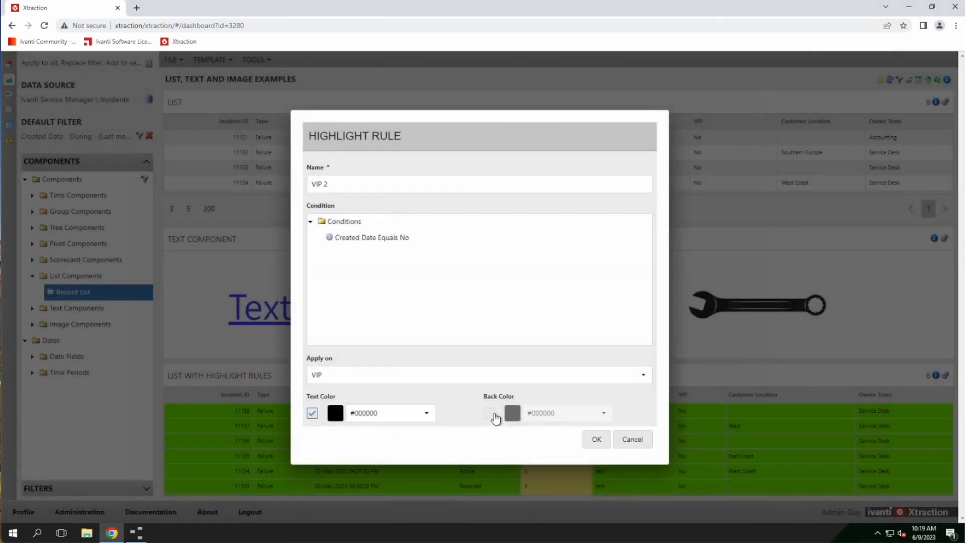
click(489, 413)
click(605, 413)
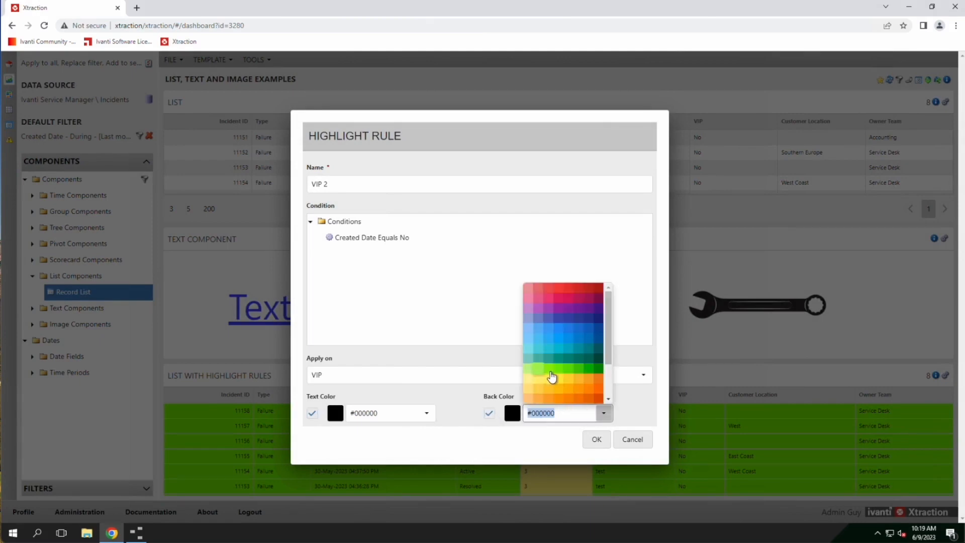
click(561, 365)
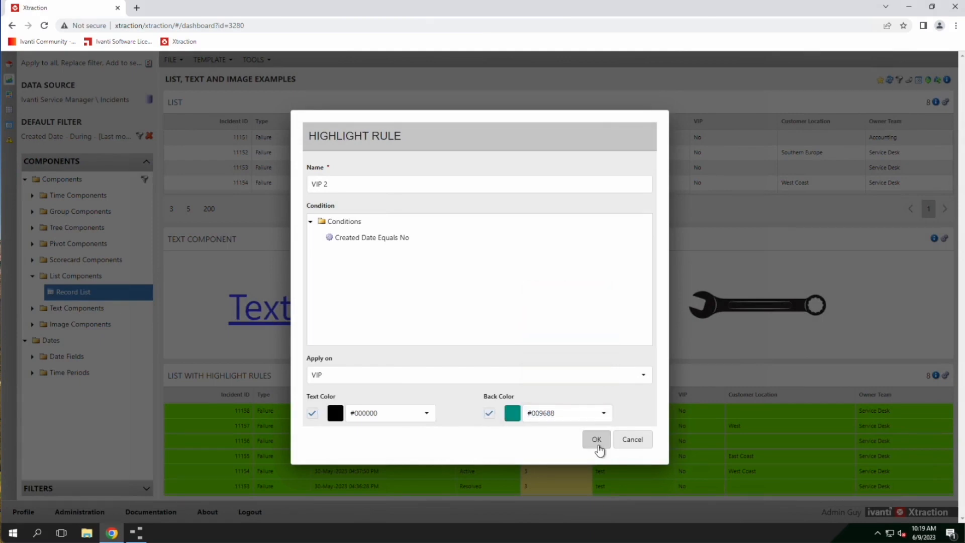
click(596, 439)
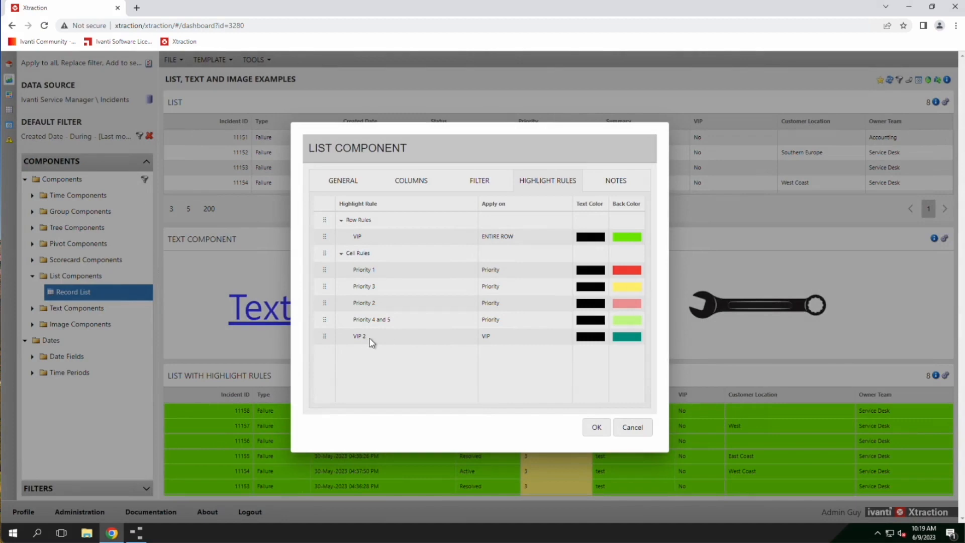
Check the VIP 2 rule's settings and apply the highlight rules to the list.
right_click(398, 343)
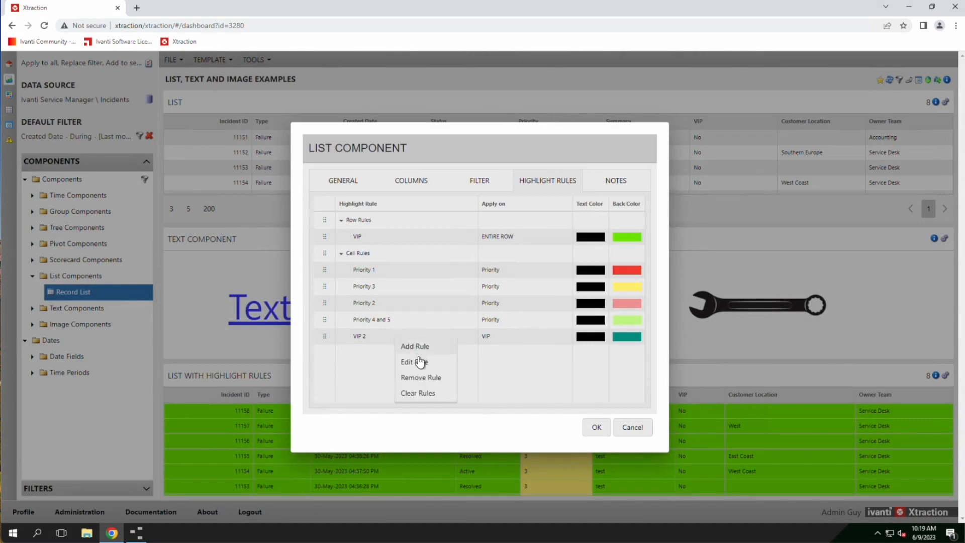
click(421, 363)
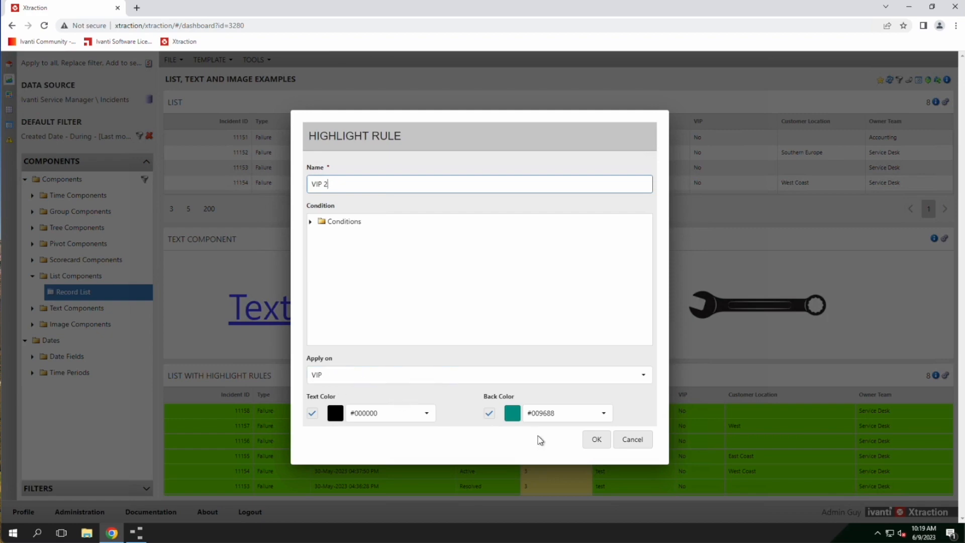
click(595, 441)
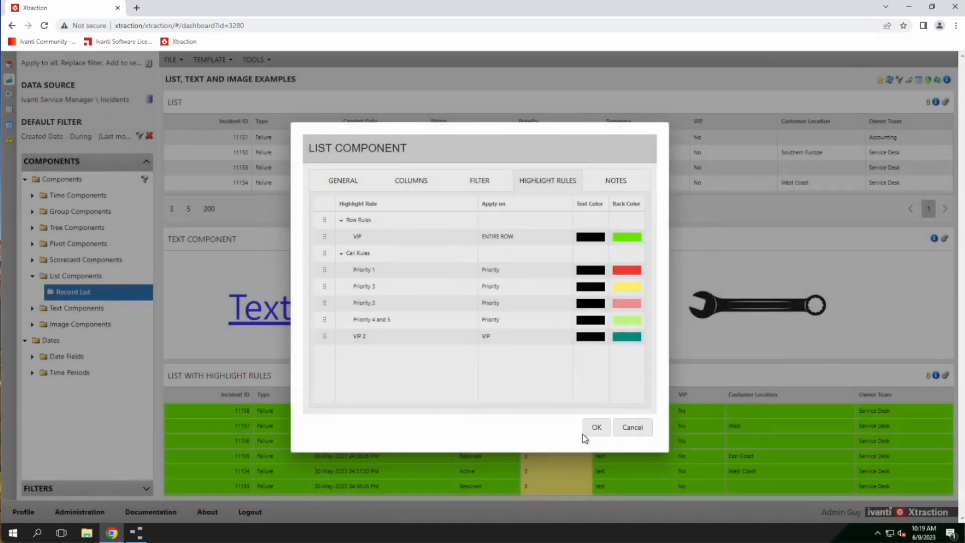
click(597, 429)
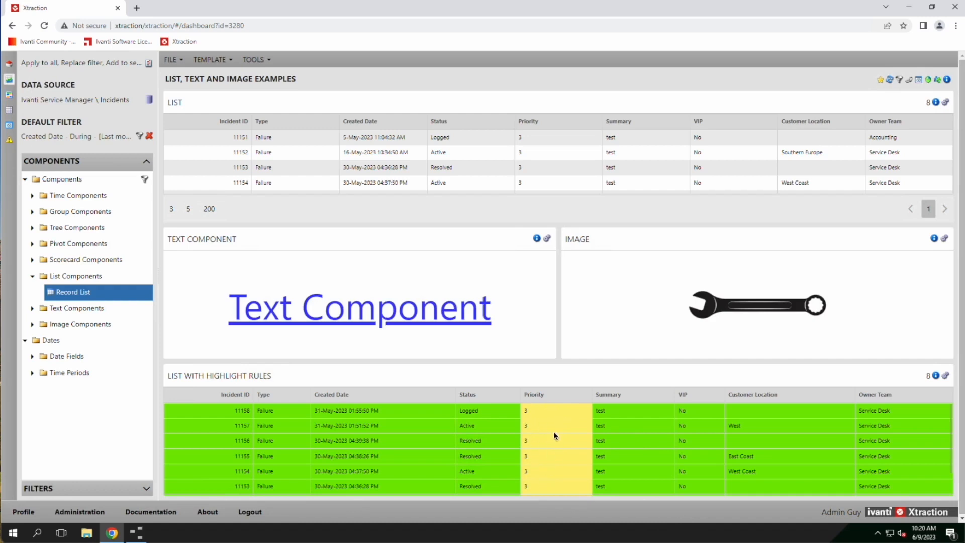
Reopen the cell rules of the List with Highlight Rules and examine the Priority 1 rule's settings.
click(937, 377)
click(547, 186)
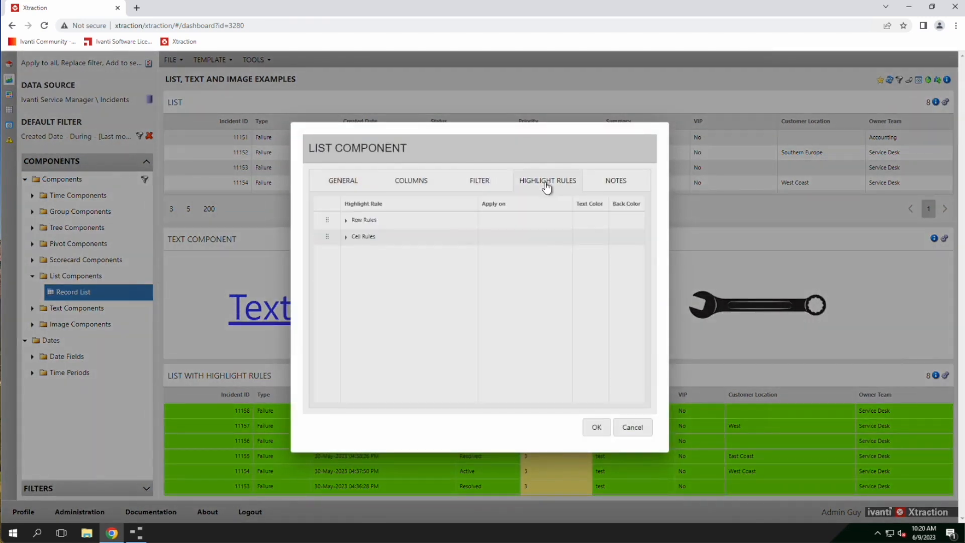
click(346, 237)
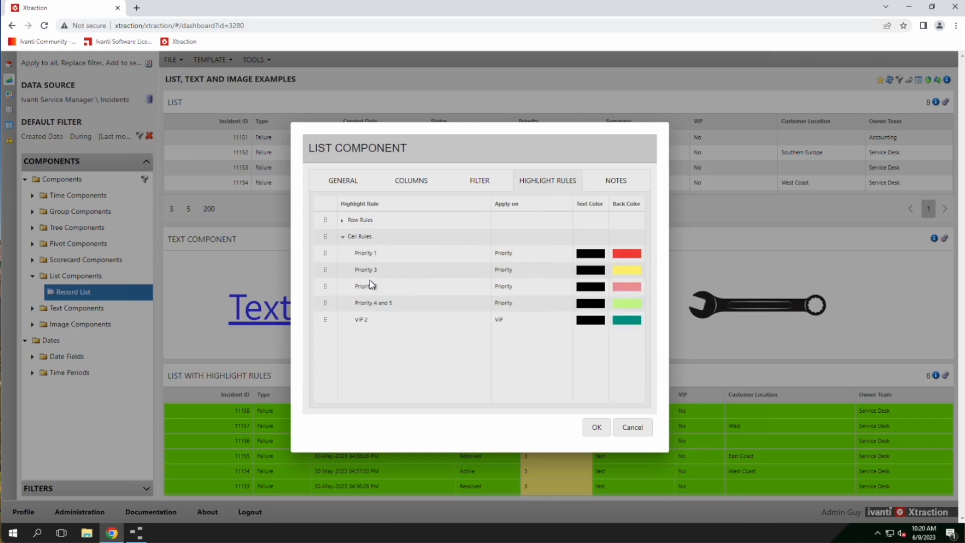
right_click(378, 251)
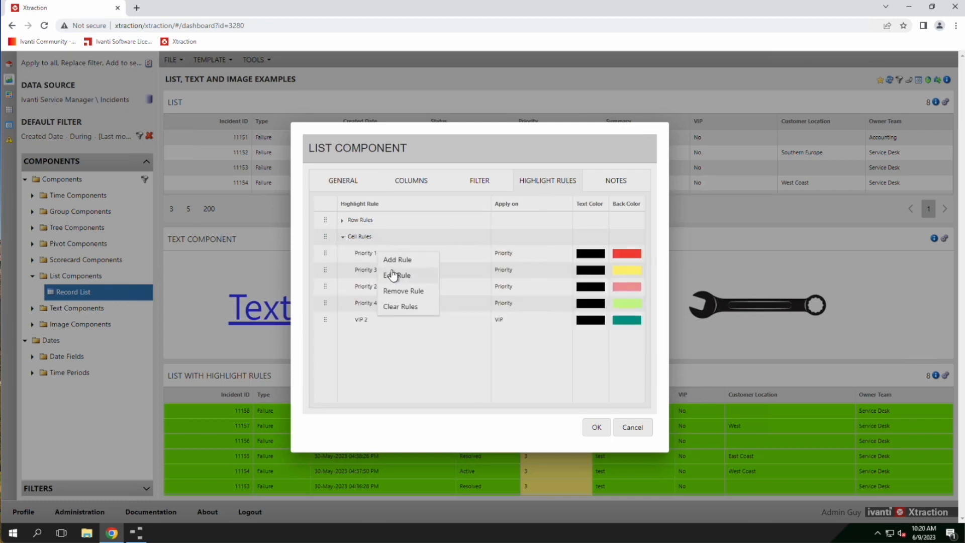
click(397, 274)
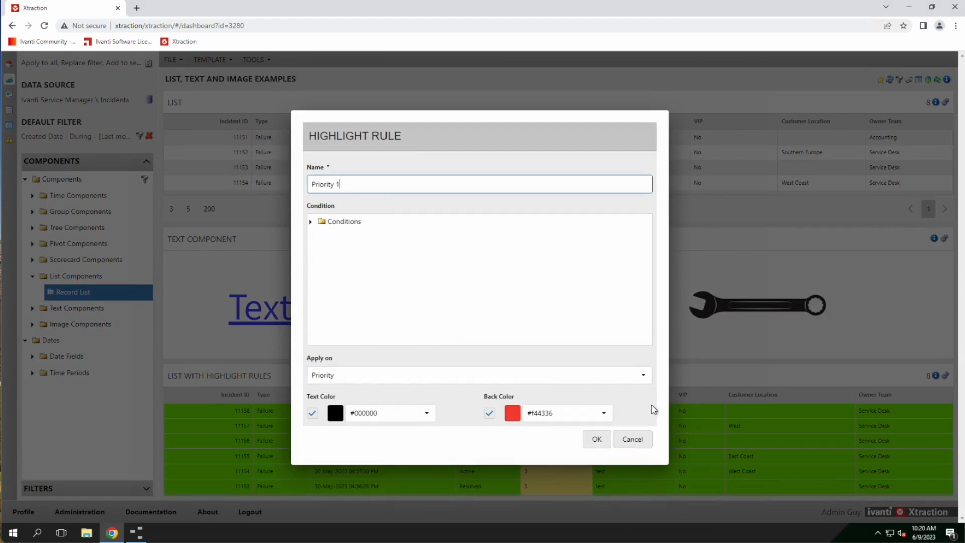
click(638, 447)
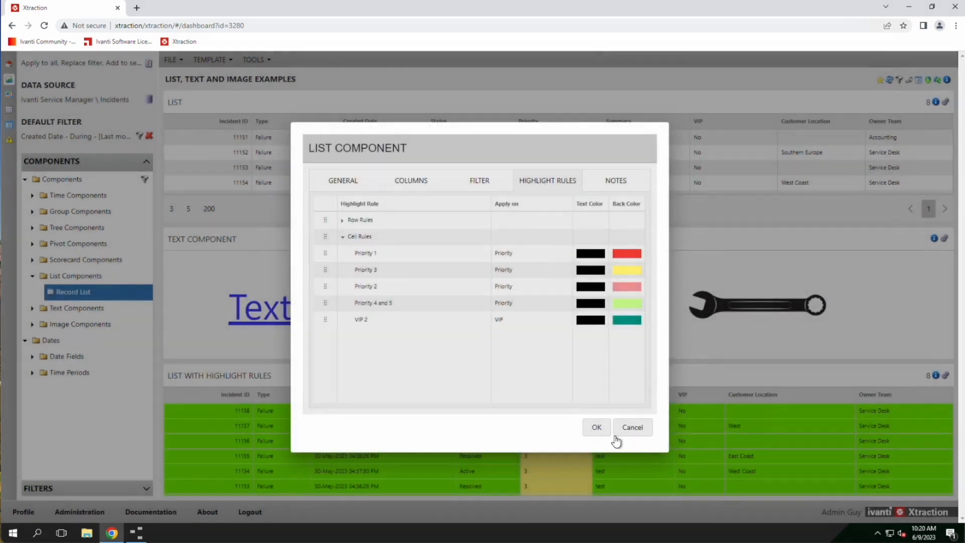
View the list component's notes and close its settings.
click(619, 187)
click(509, 265)
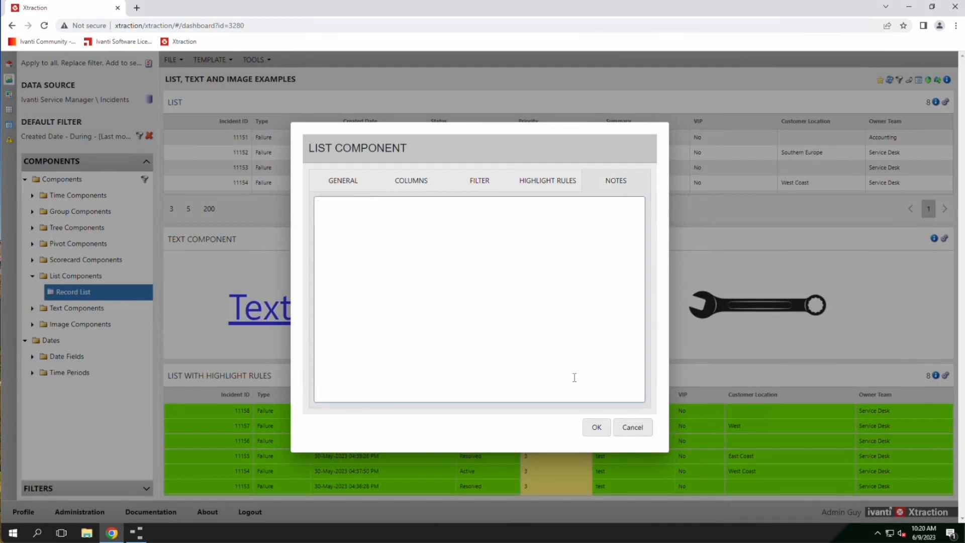
click(597, 431)
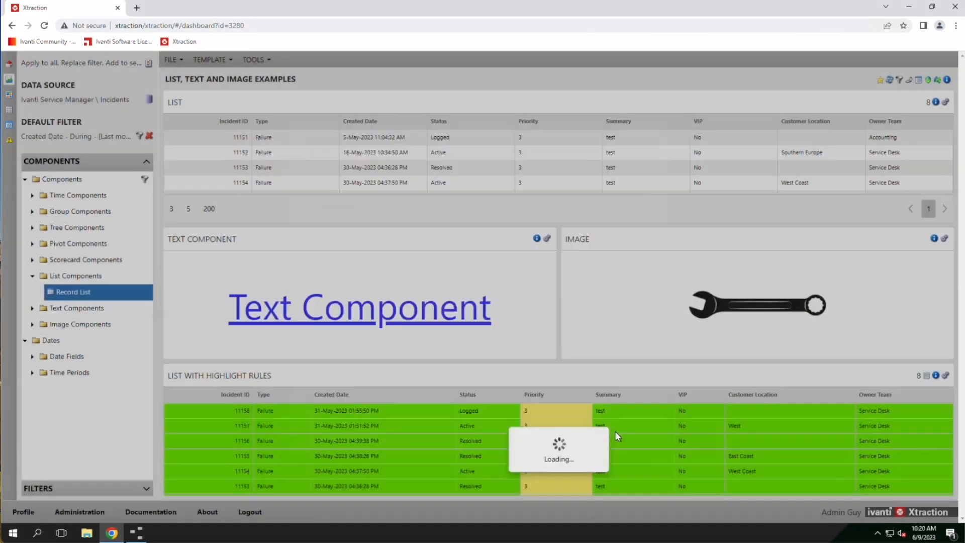
click(928, 378)
click(910, 396)
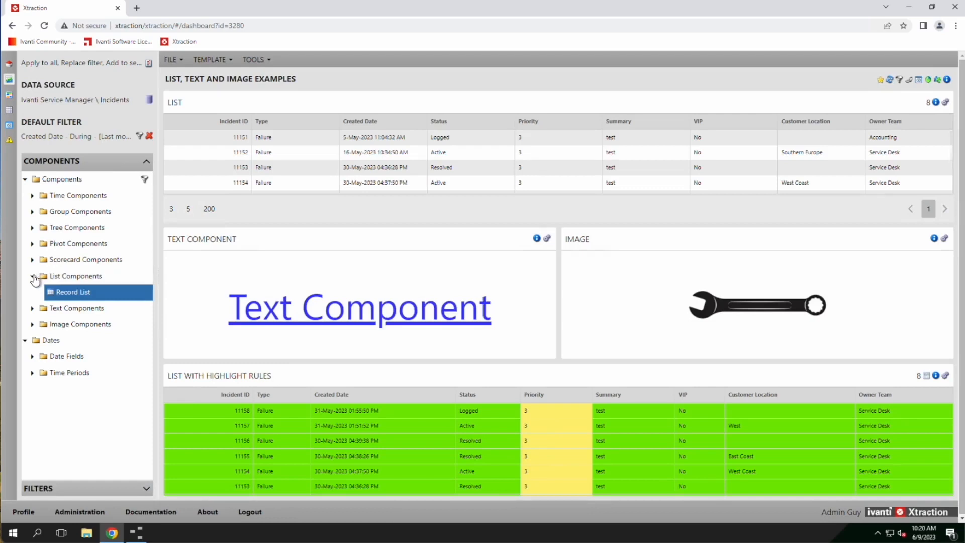
Expand the Text Components folder and view the Text Component's general and output settings.
click(33, 276)
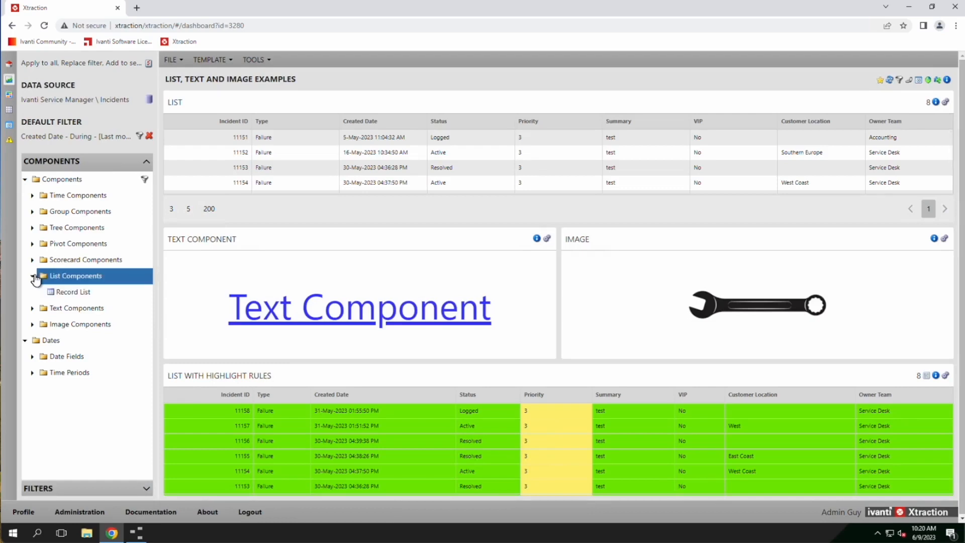
click(33, 293)
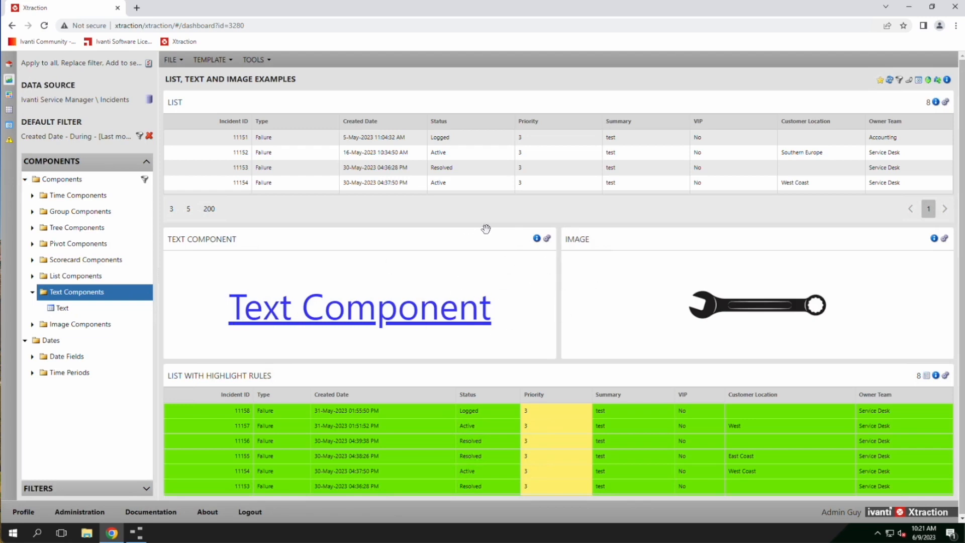
mouse_move(538, 245)
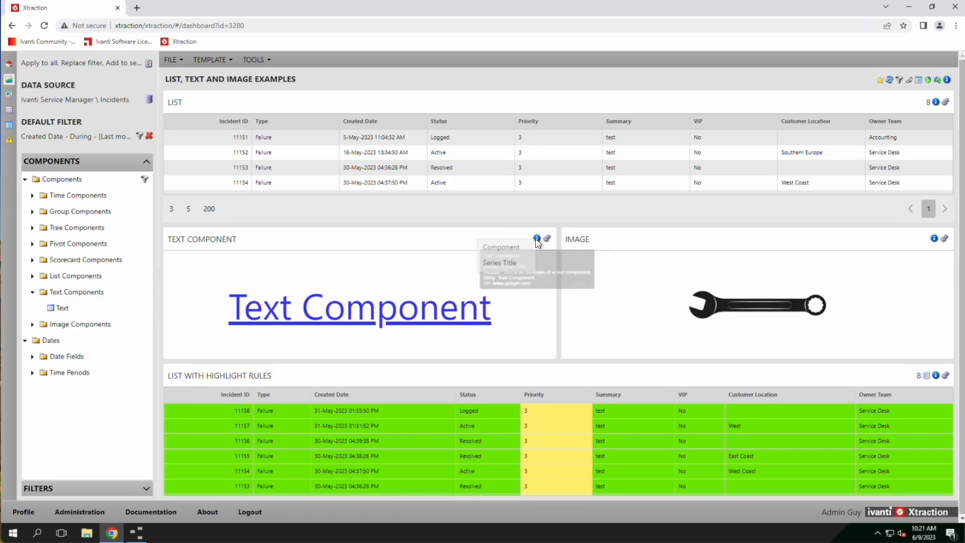
click(501, 247)
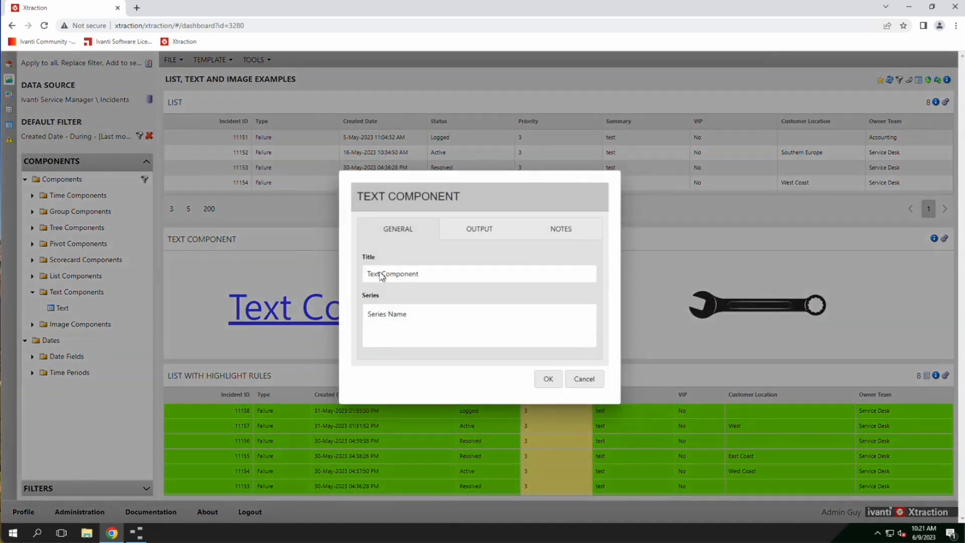
click(463, 232)
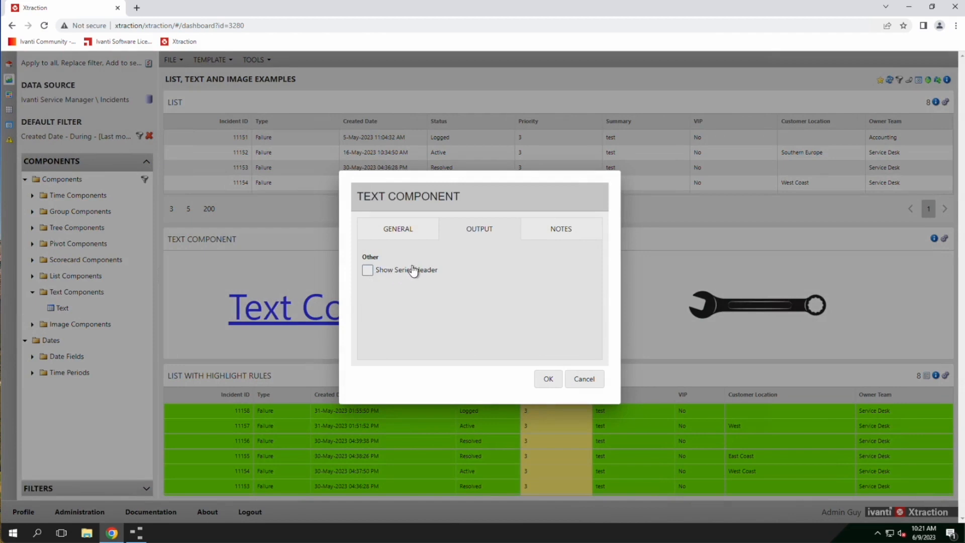
click(395, 235)
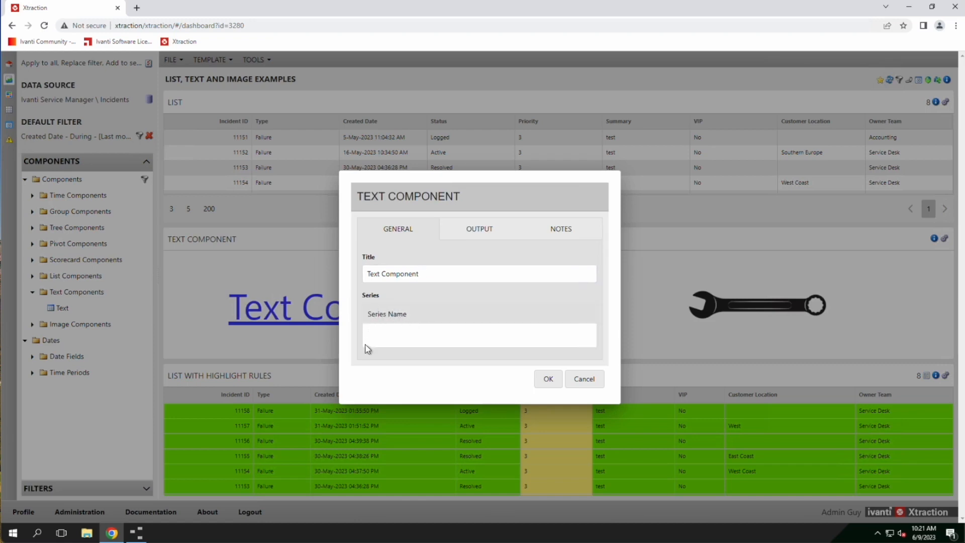
Examine the color, header text, body text and URL settings of the Text Component's series, leaving them unchanged.
double_click(401, 317)
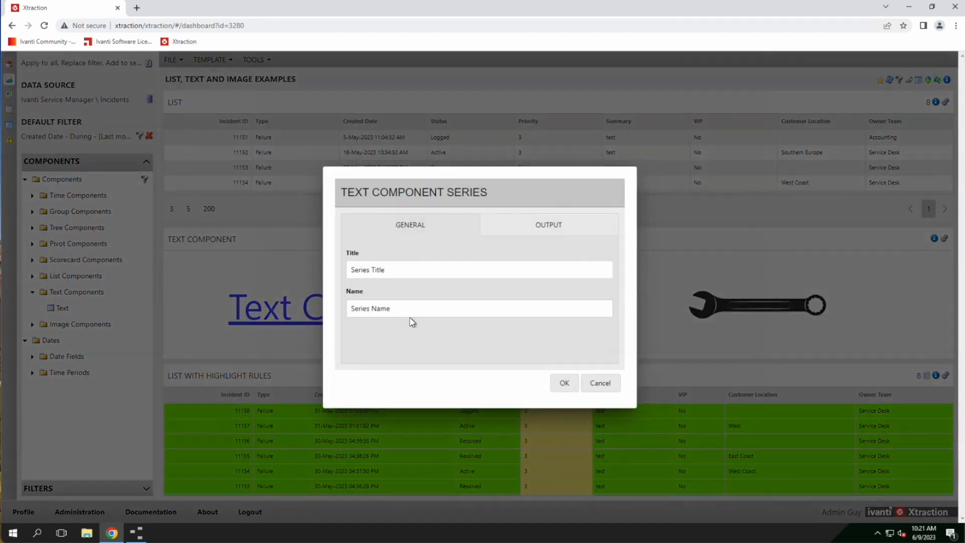
click(542, 234)
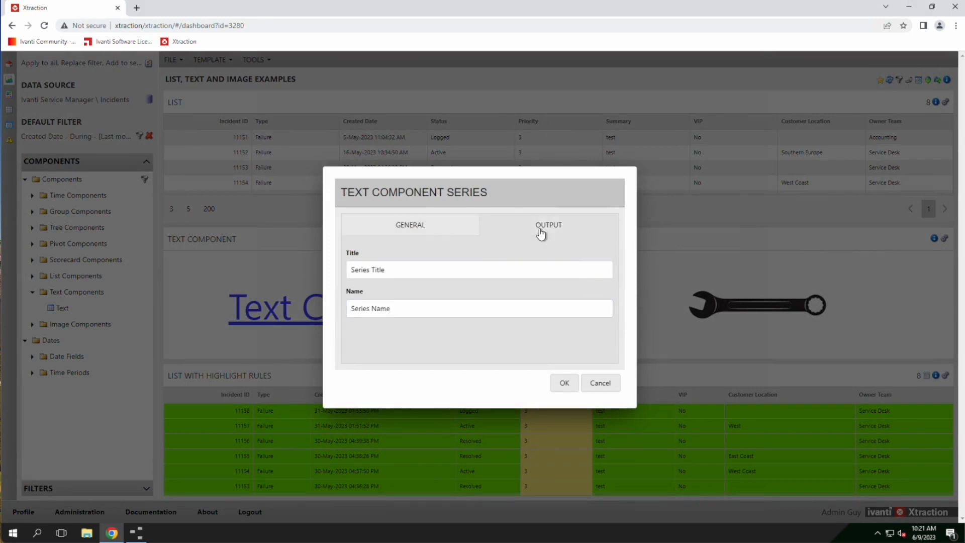
drag(507, 284, 305, 285)
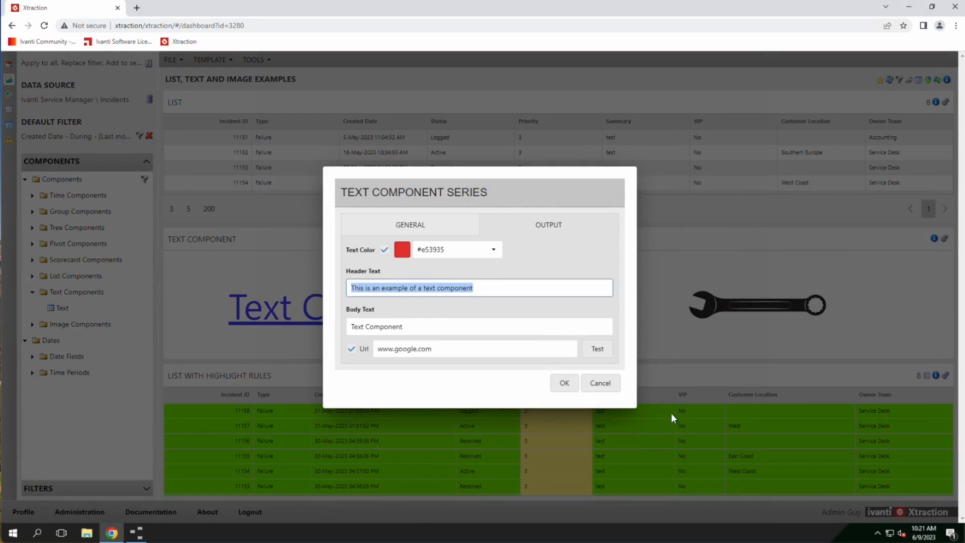
drag(433, 327, 314, 328)
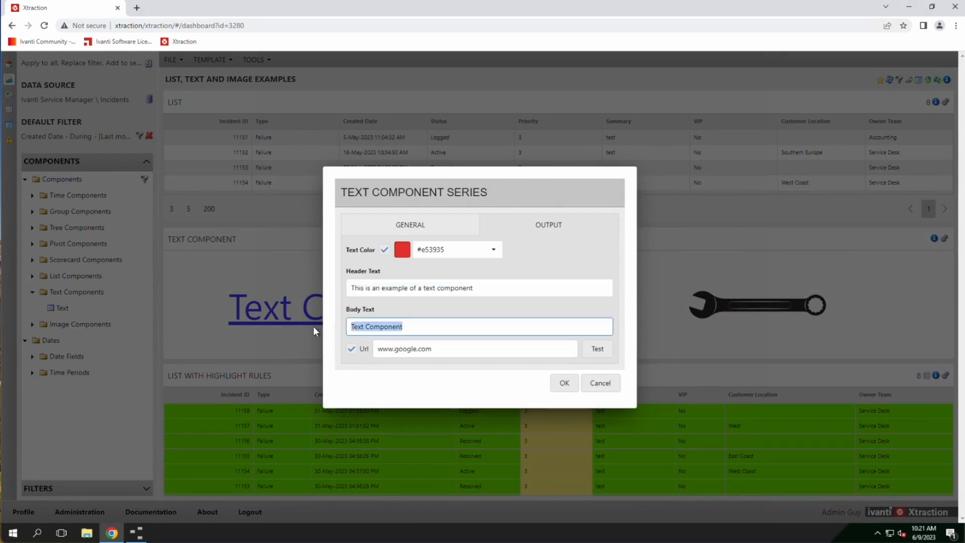
click(593, 384)
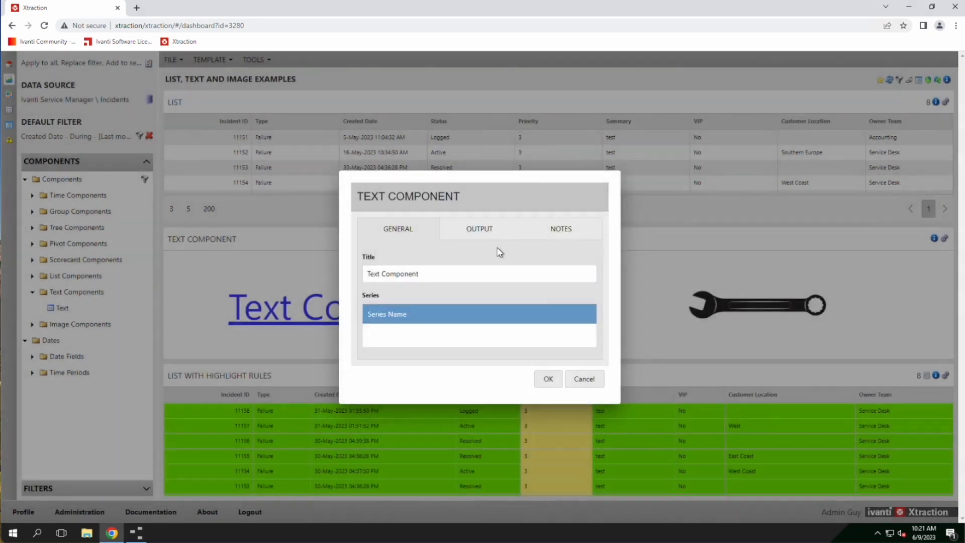
Review the Text Component's series header option and compare it with the header and body text of its series.
click(482, 233)
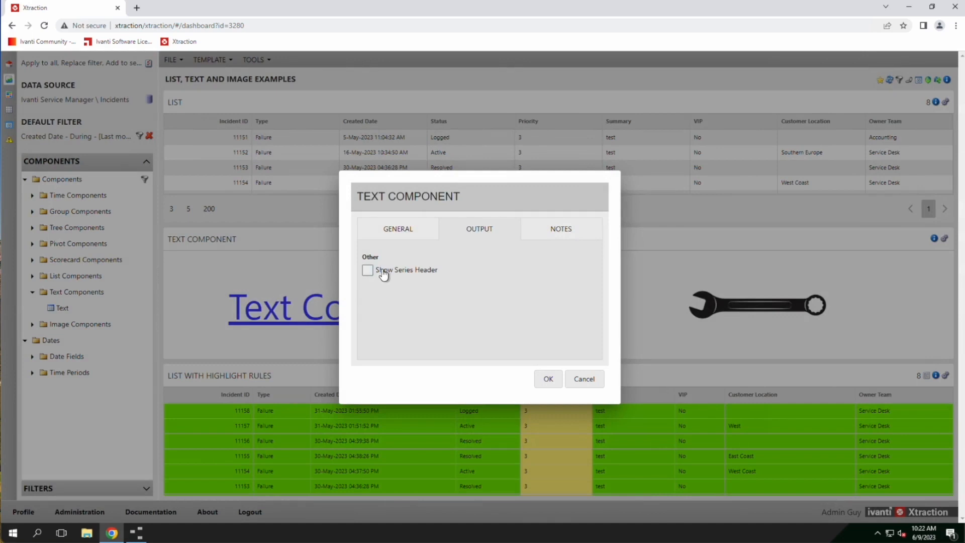
click(390, 239)
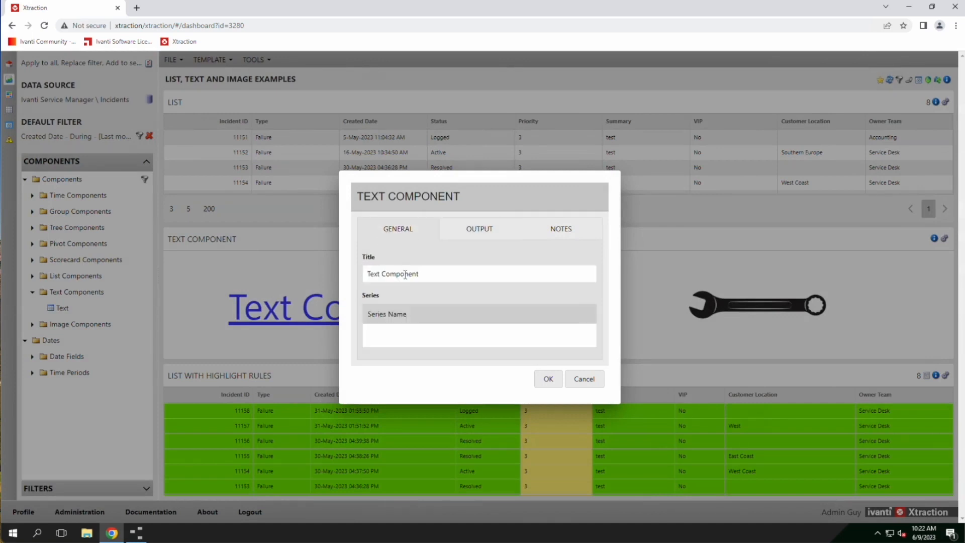
double_click(393, 322)
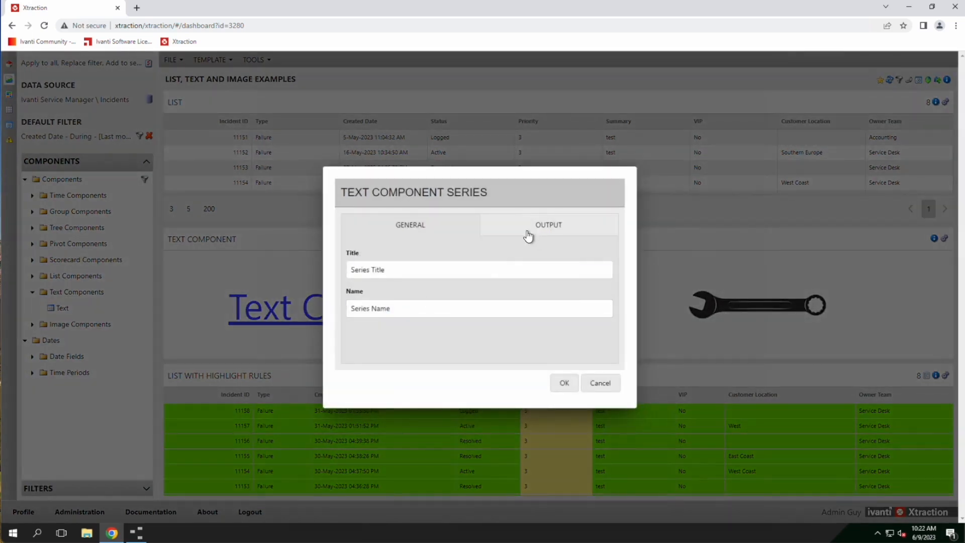
click(557, 229)
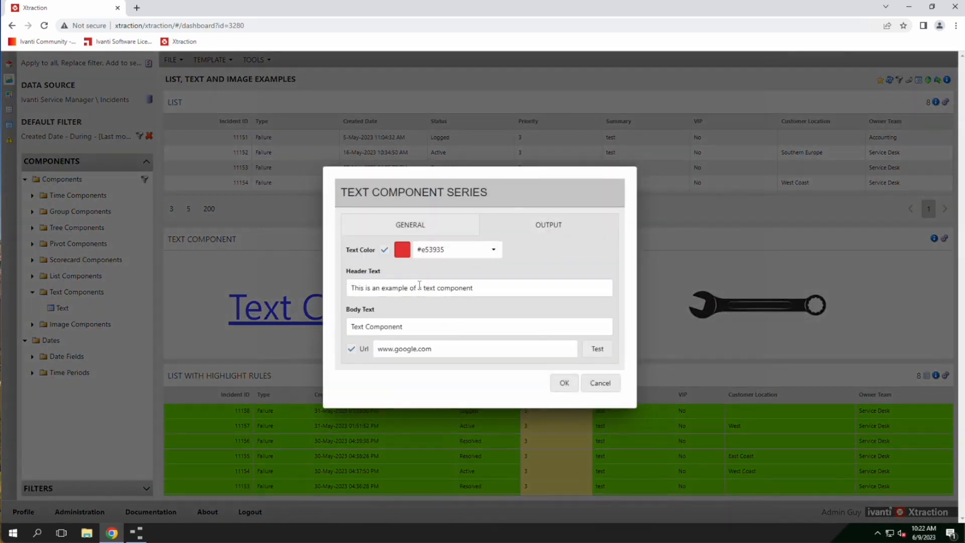
drag(494, 289, 301, 288)
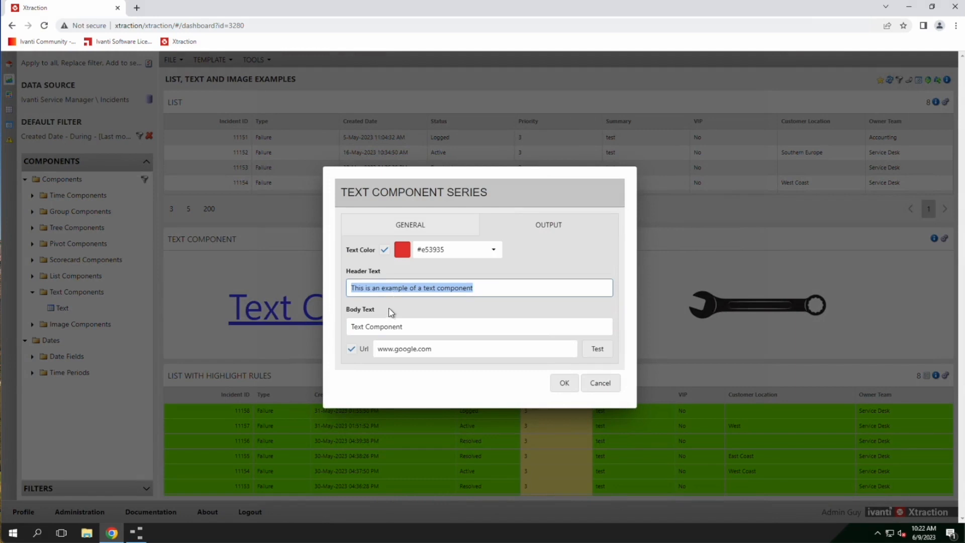
drag(415, 327, 329, 330)
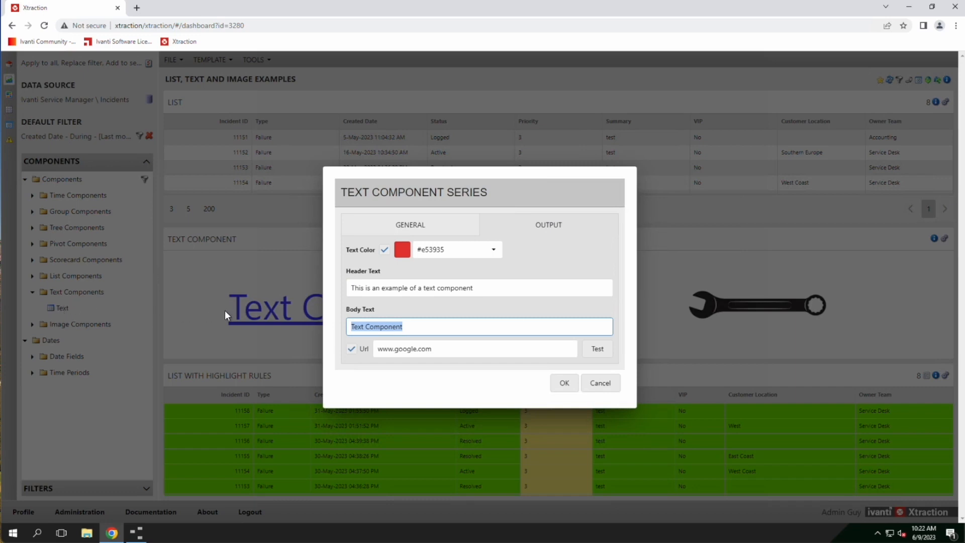
click(412, 327)
drag(418, 327, 298, 327)
click(597, 393)
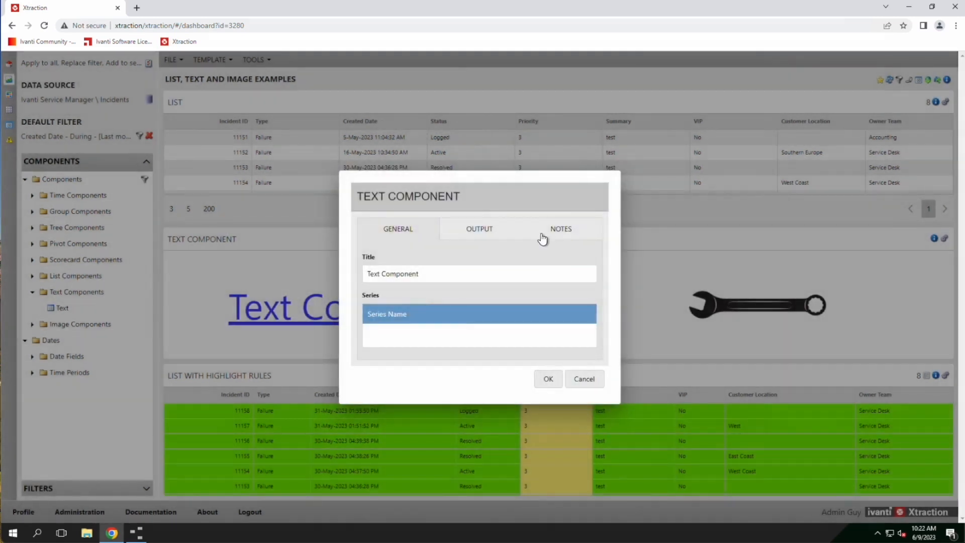
Enable Show Series Header for the Text Component and apply the change.
click(485, 235)
click(401, 276)
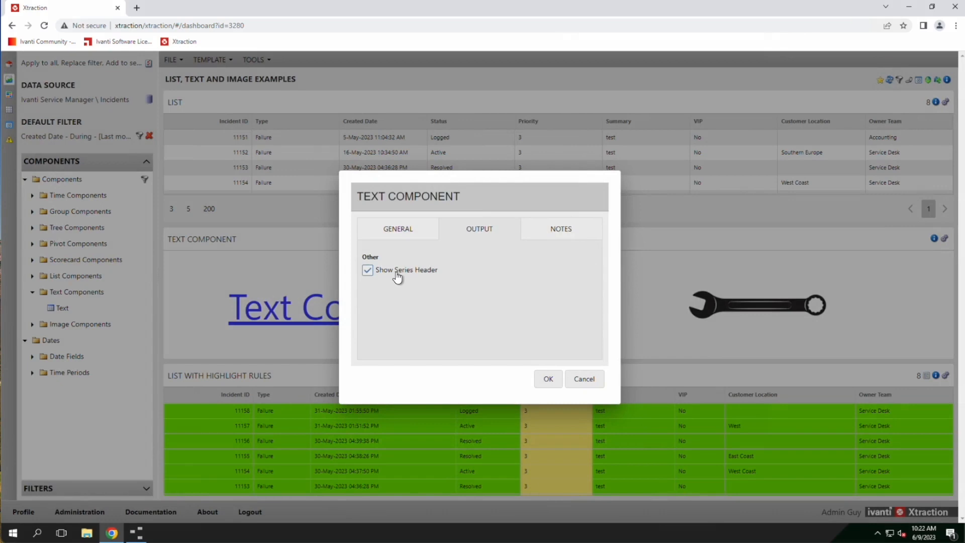
click(548, 380)
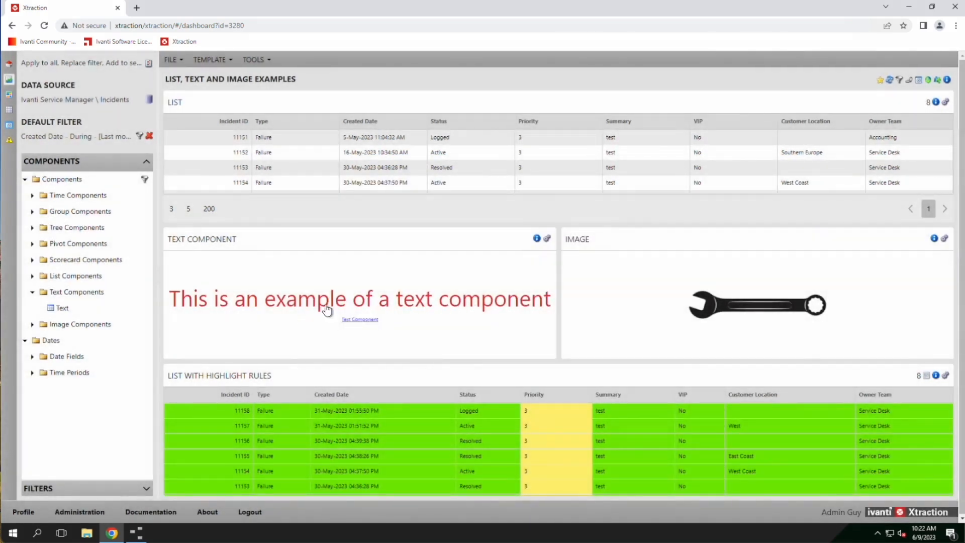
Recheck the header text in the Text Component's Series Title output settings and close them without changes.
click(547, 238)
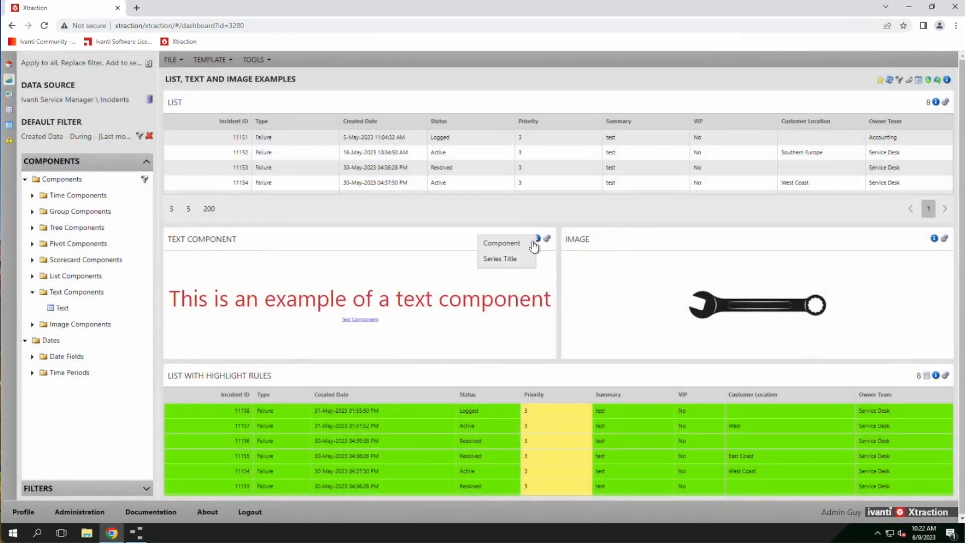
click(501, 260)
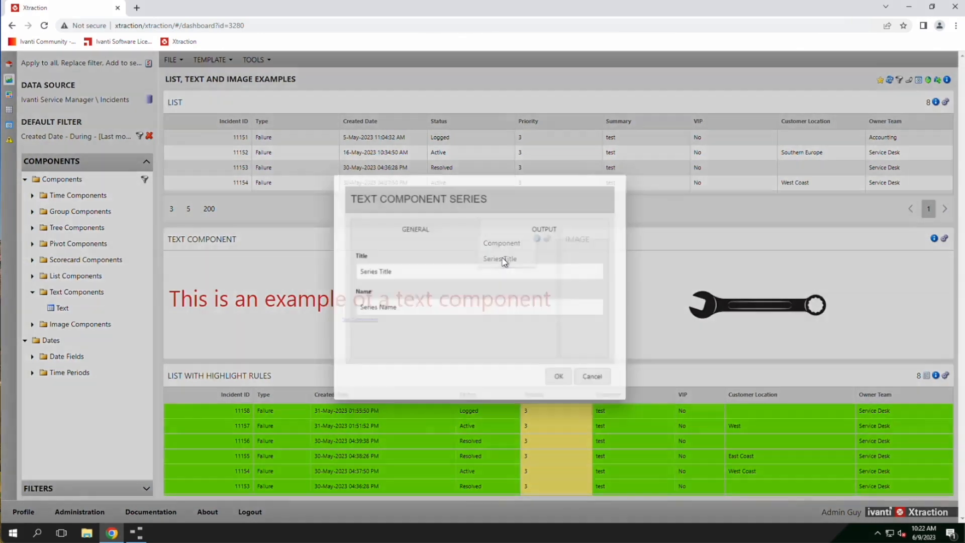
click(518, 236)
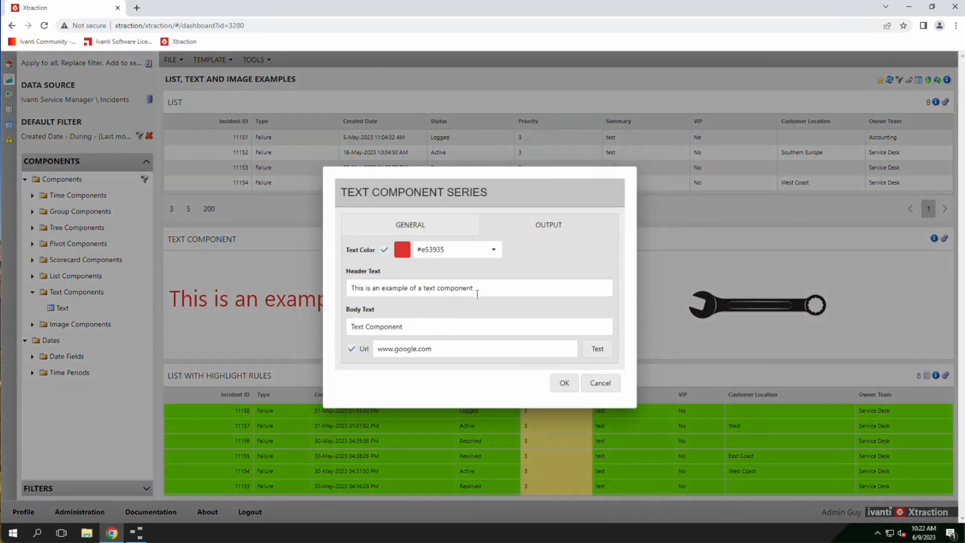
drag(476, 288, 352, 289)
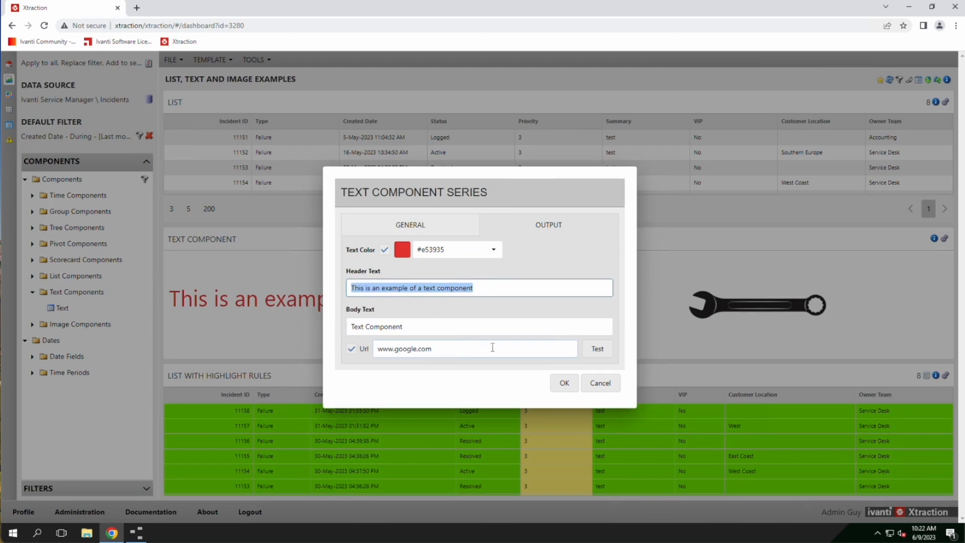
click(595, 385)
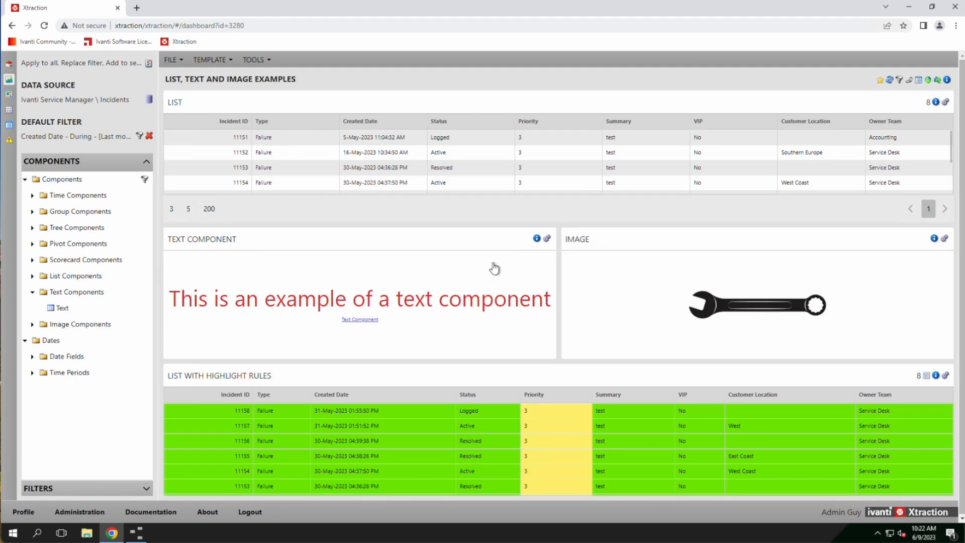
Expand the Image Components folder and compare the URL and Server source options in the Image component's settings.
click(32, 292)
click(32, 308)
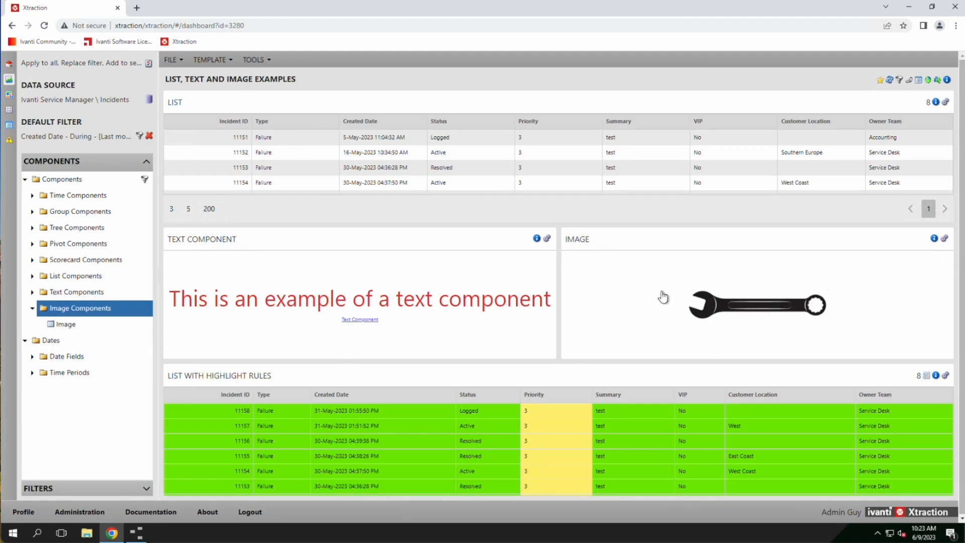
click(934, 239)
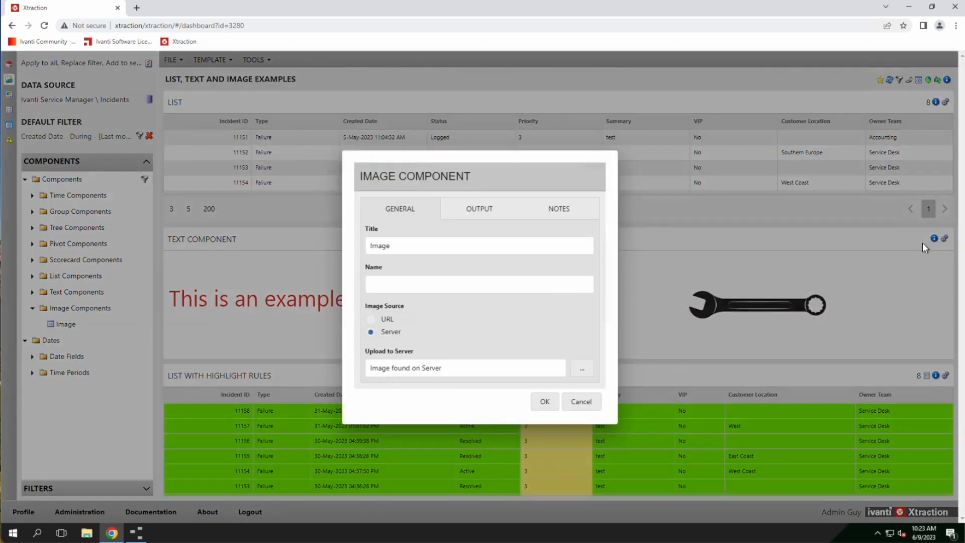
click(385, 321)
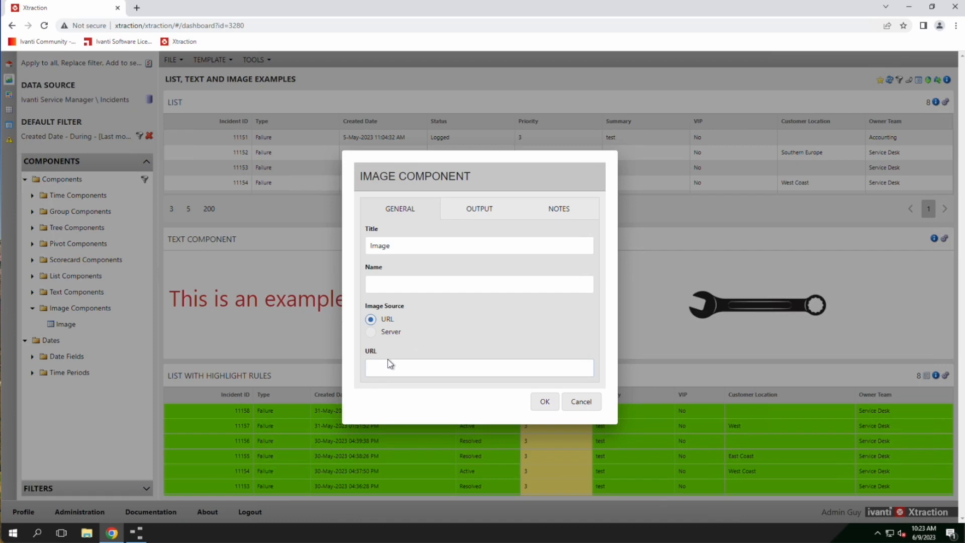
click(383, 333)
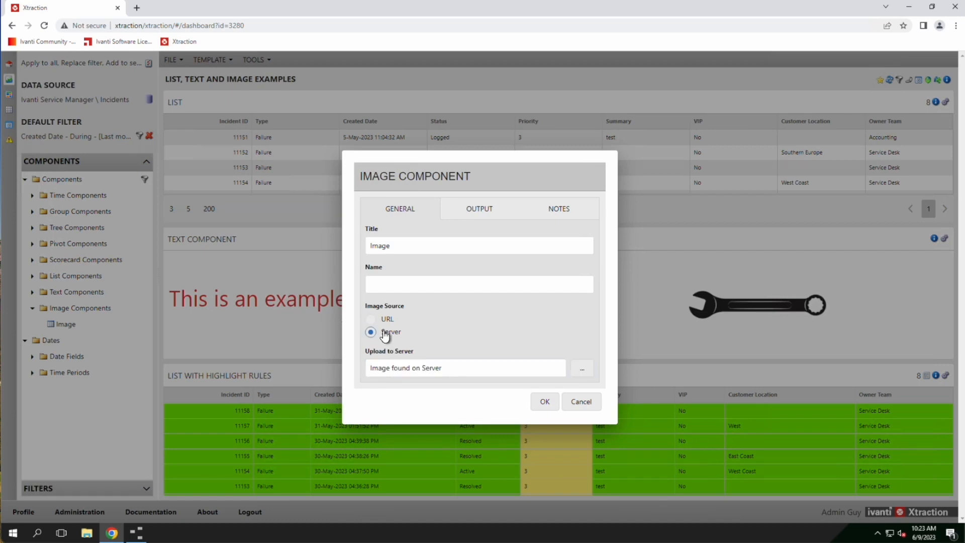
Upload Wrench.png from the Downloads folder to the server as the Image component's picture.
click(582, 368)
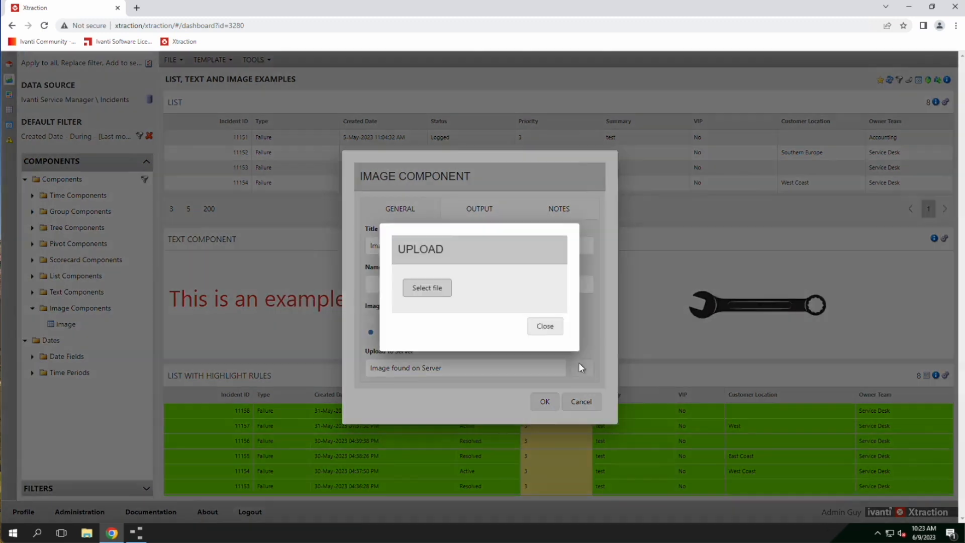
click(443, 293)
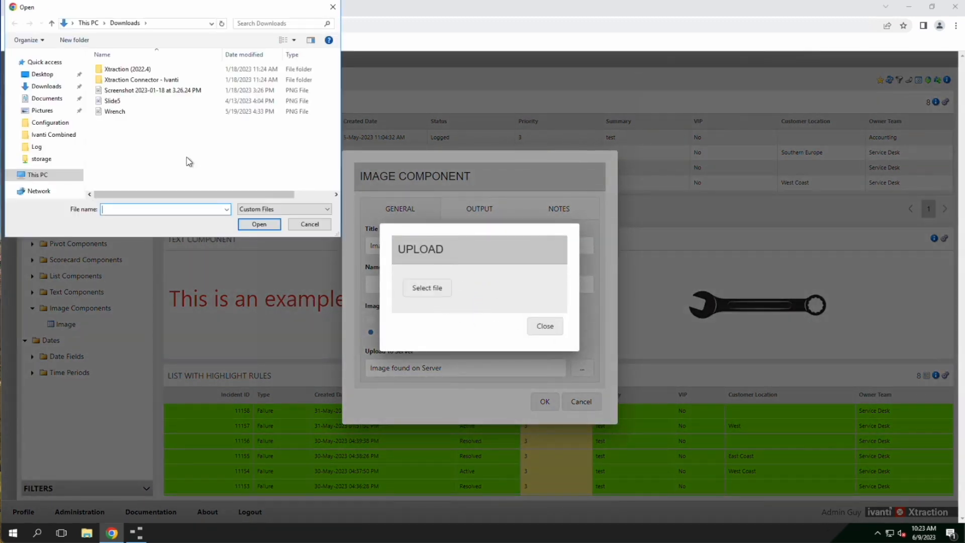
double_click(118, 112)
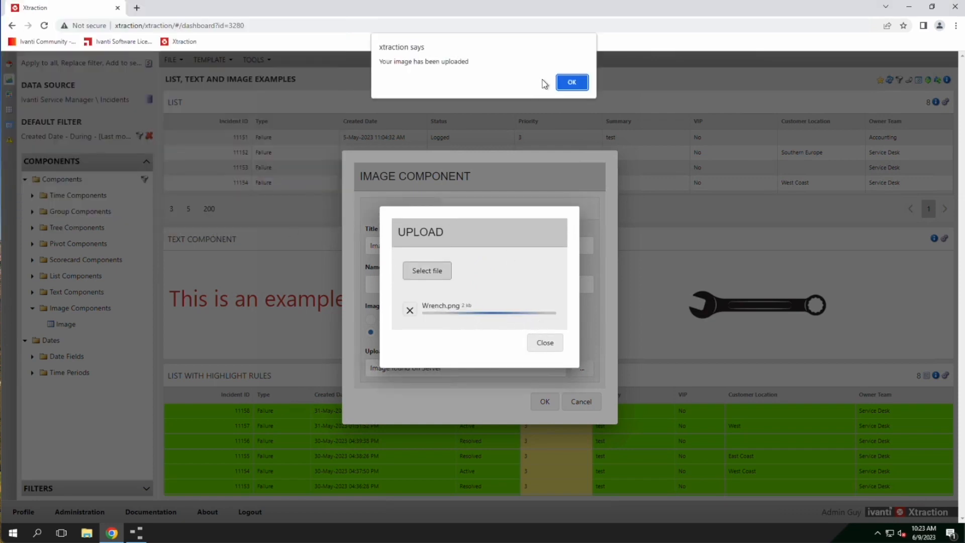
click(565, 88)
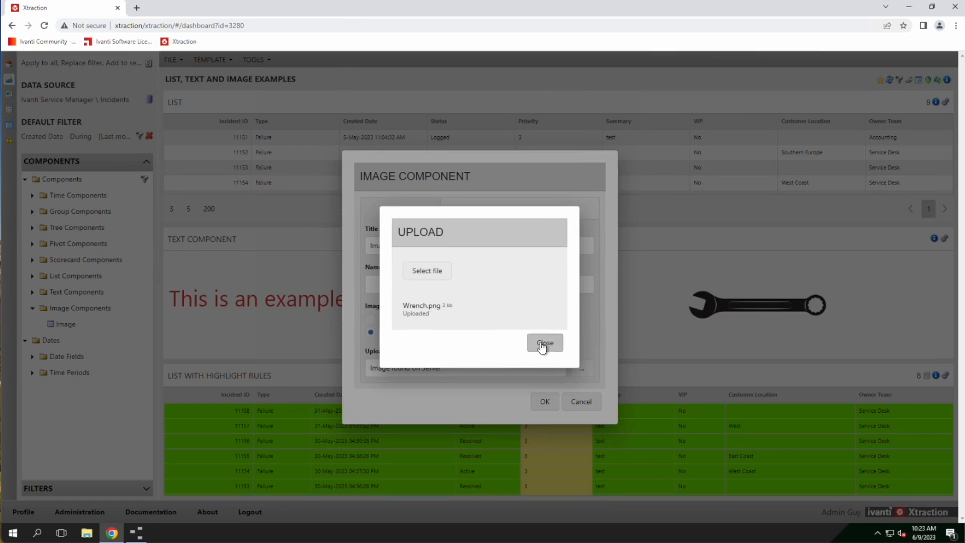
click(544, 344)
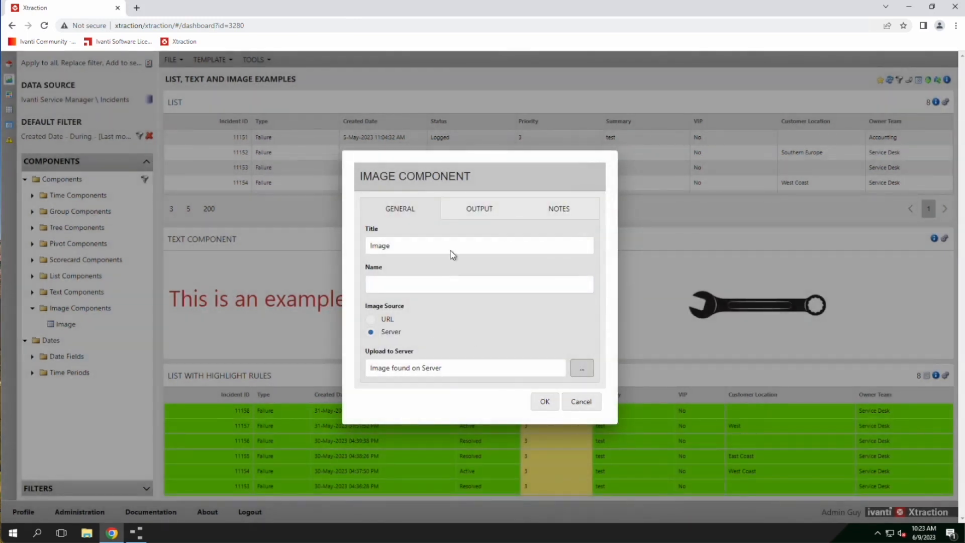
Set the Image component's output scaling to Stretch and apply the change.
click(467, 213)
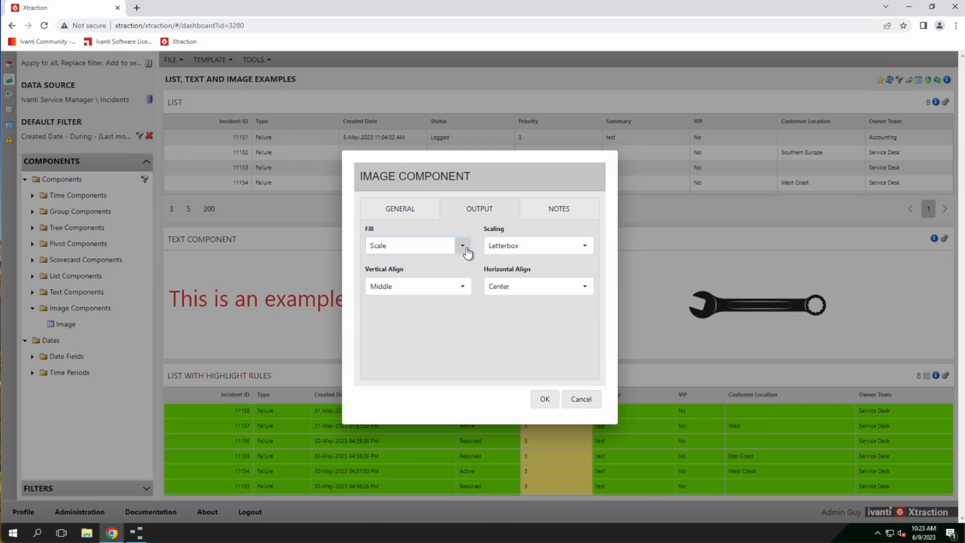
click(585, 246)
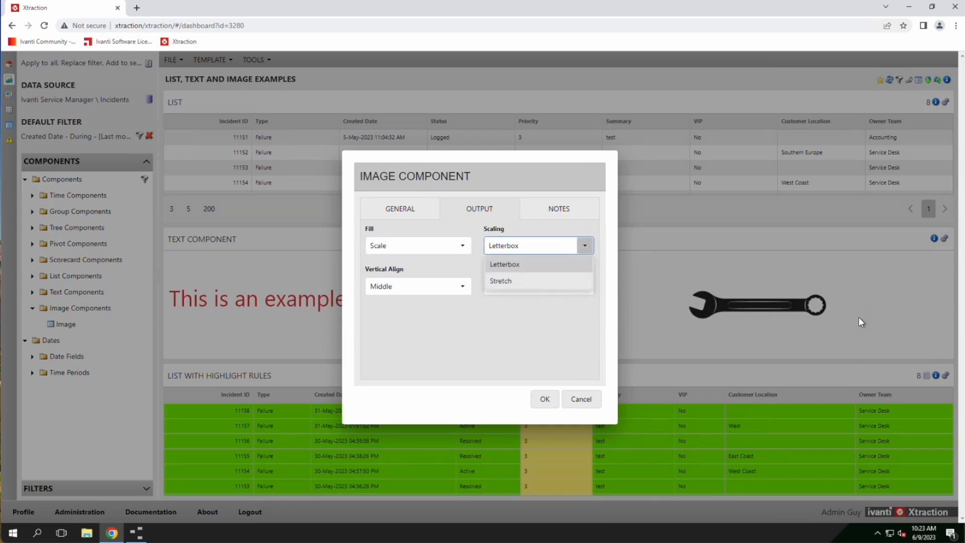
click(533, 281)
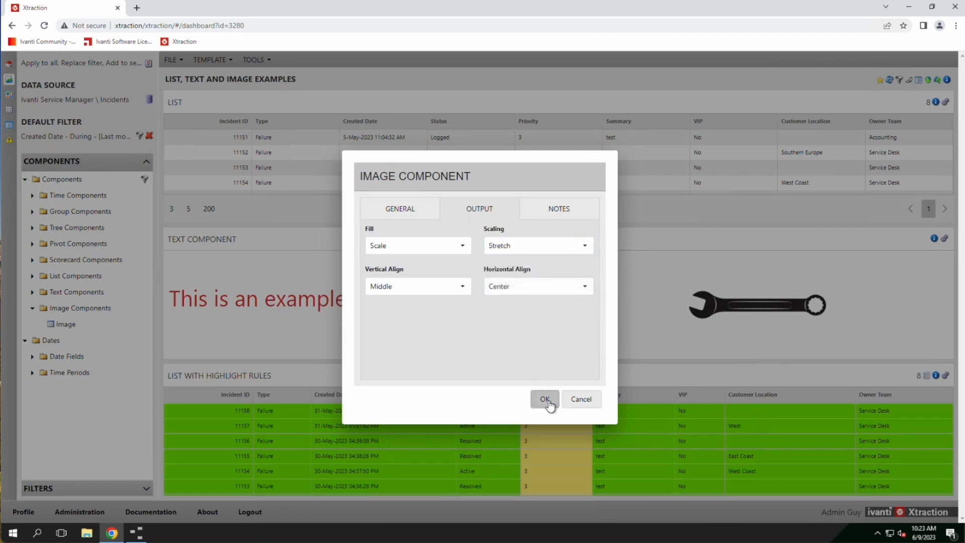
click(545, 398)
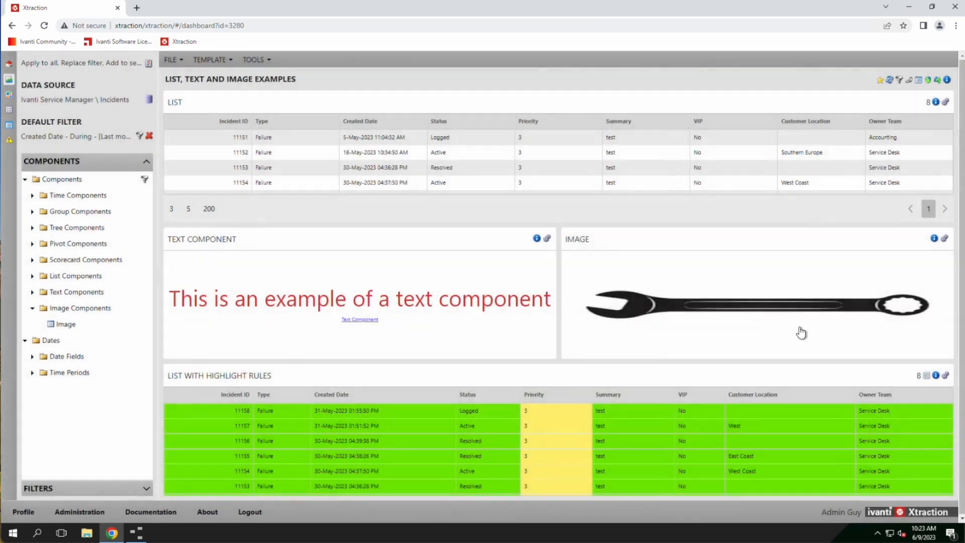
Set the Image component's scaling to Letterbox and its fill to Repeat in the output settings, and apply the changes.
click(935, 241)
click(483, 209)
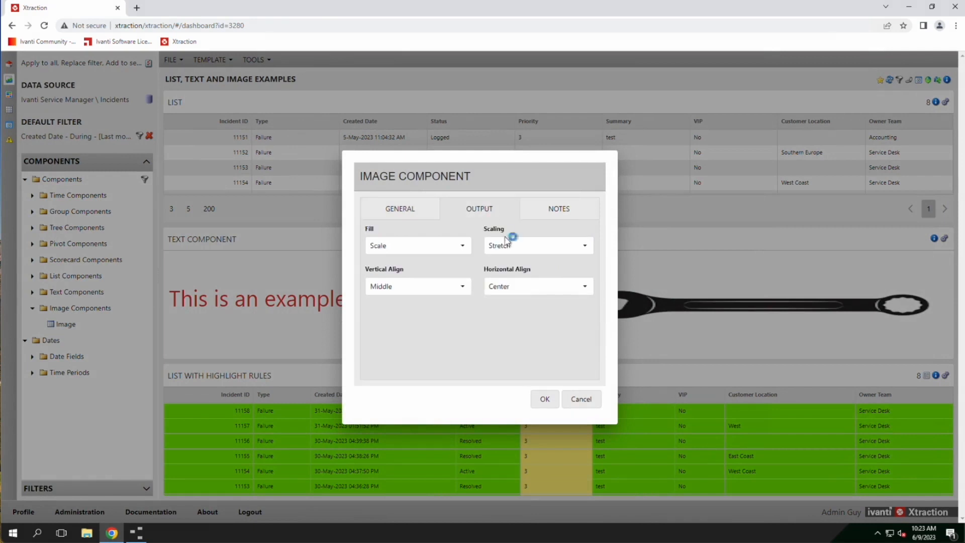
click(507, 256)
click(507, 264)
click(383, 250)
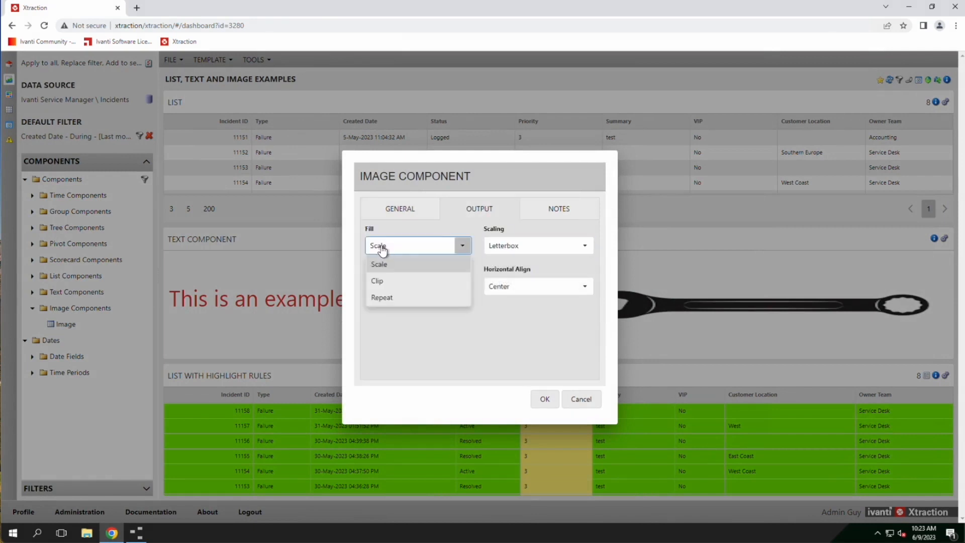
click(388, 300)
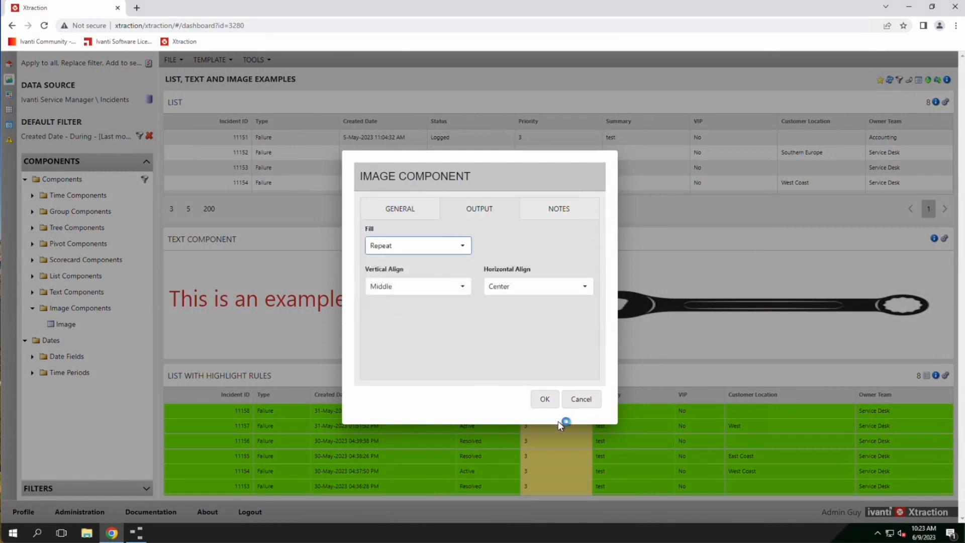
click(546, 400)
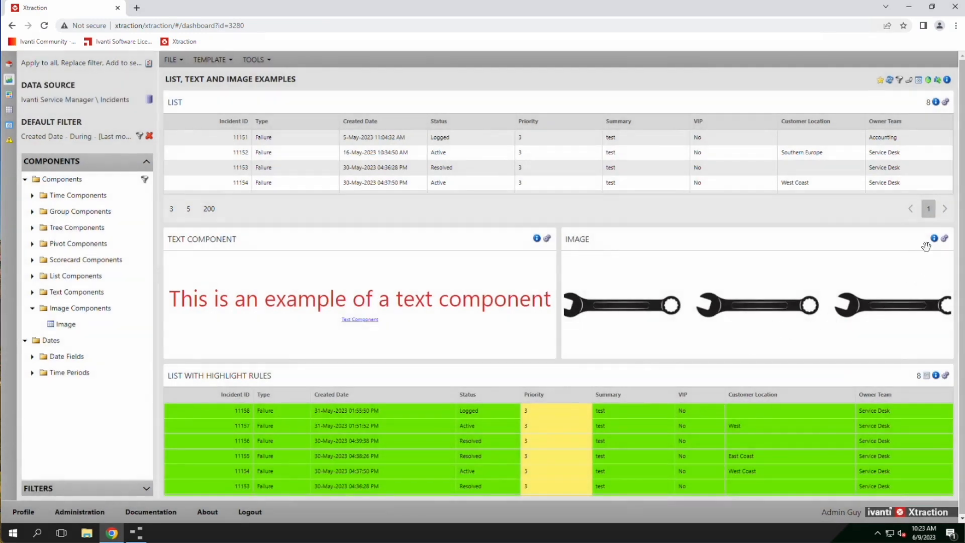
Review the Fill choices in the Image component's output settings and close the settings without changing the selection.
click(945, 239)
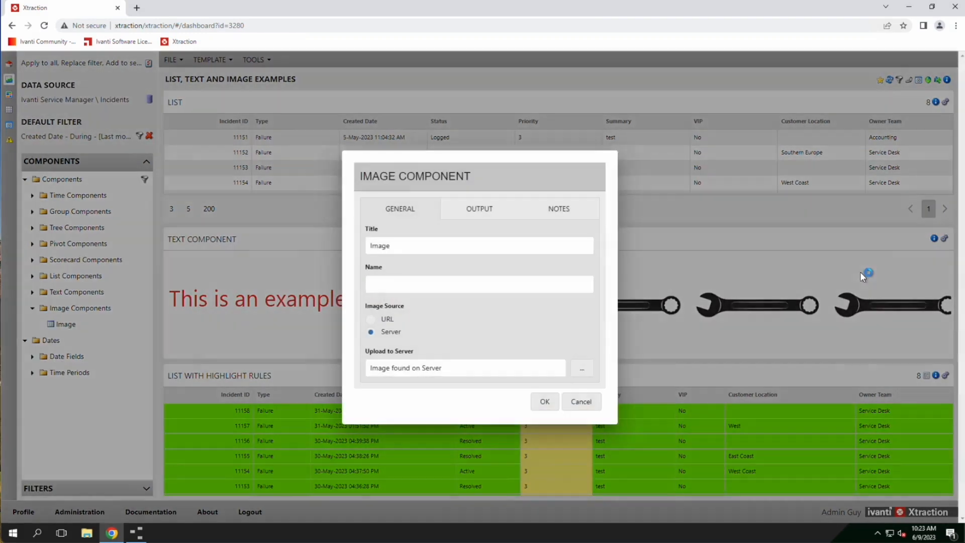
click(477, 209)
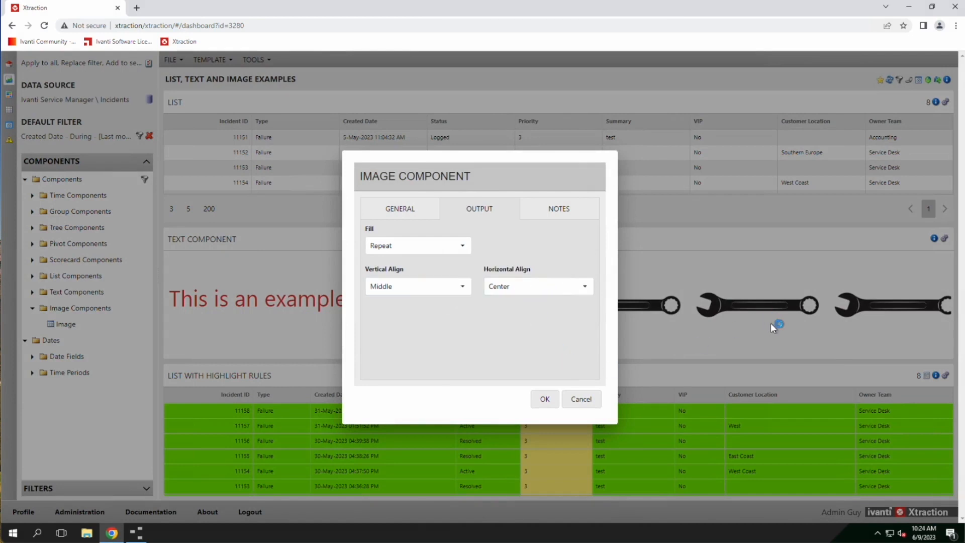
click(414, 250)
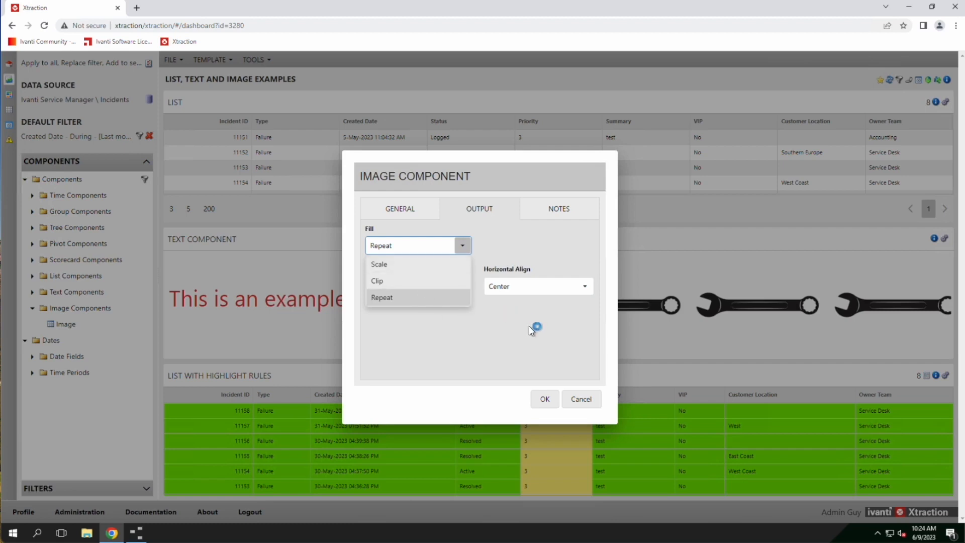
click(531, 371)
click(545, 399)
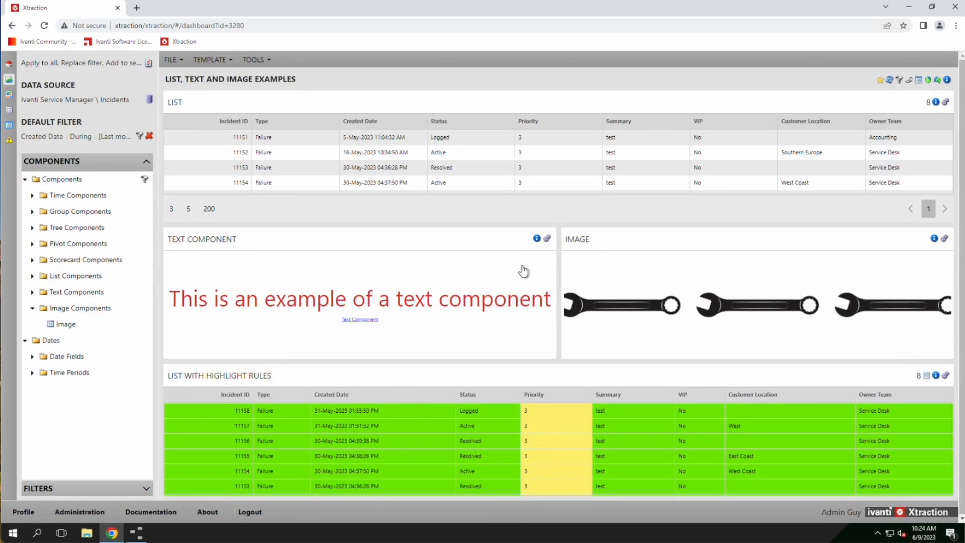
Minimize the browser and the Data Model Editor to view the training outline on the desktop, and return to the Xtraction dashboard in Chrome.
click(909, 7)
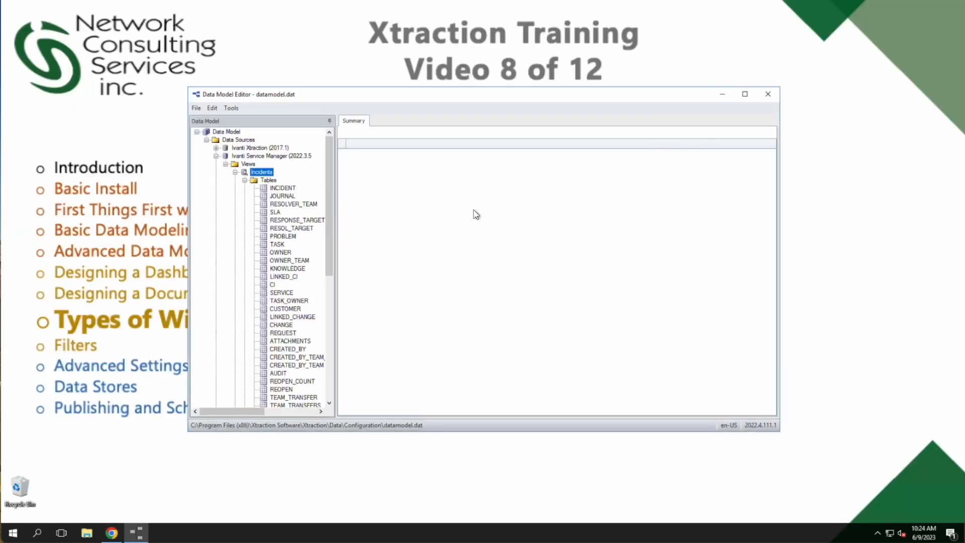
click(721, 95)
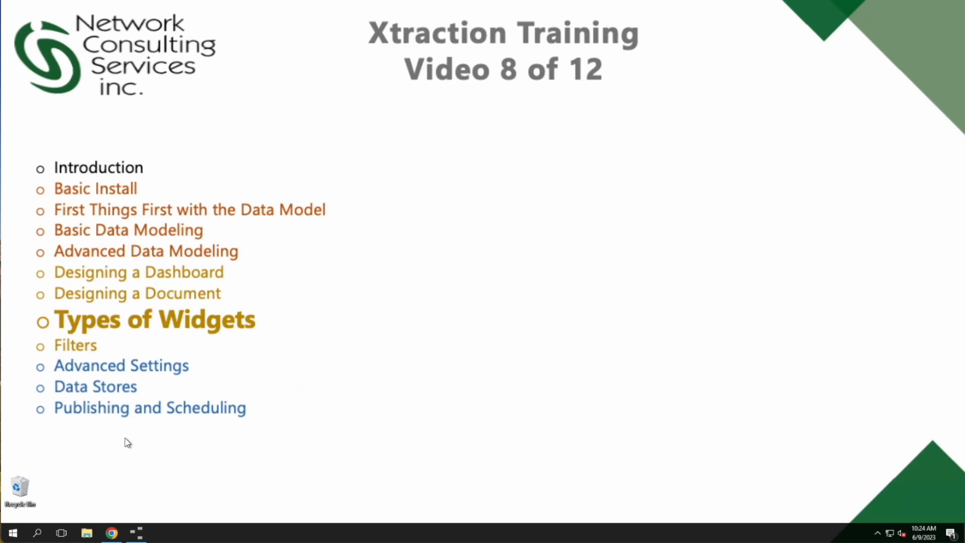
click(118, 537)
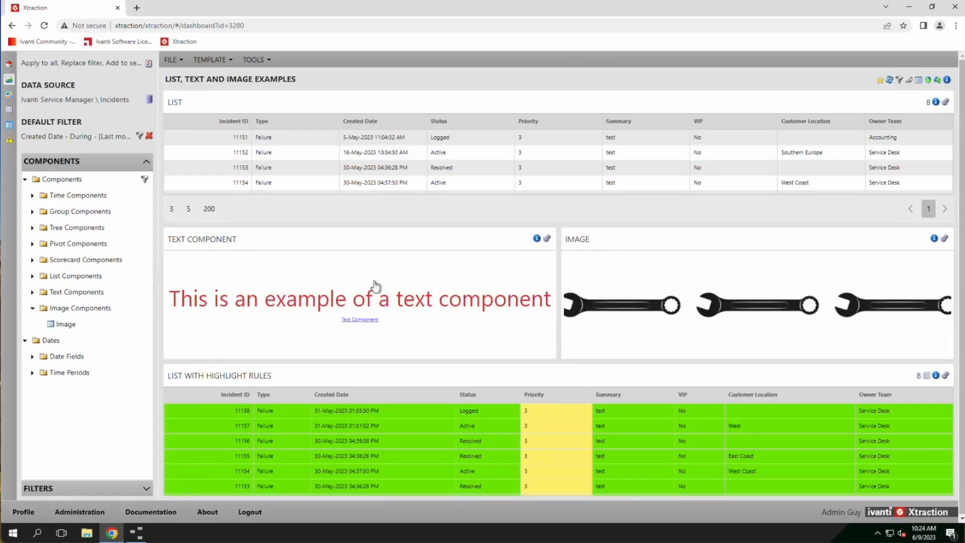